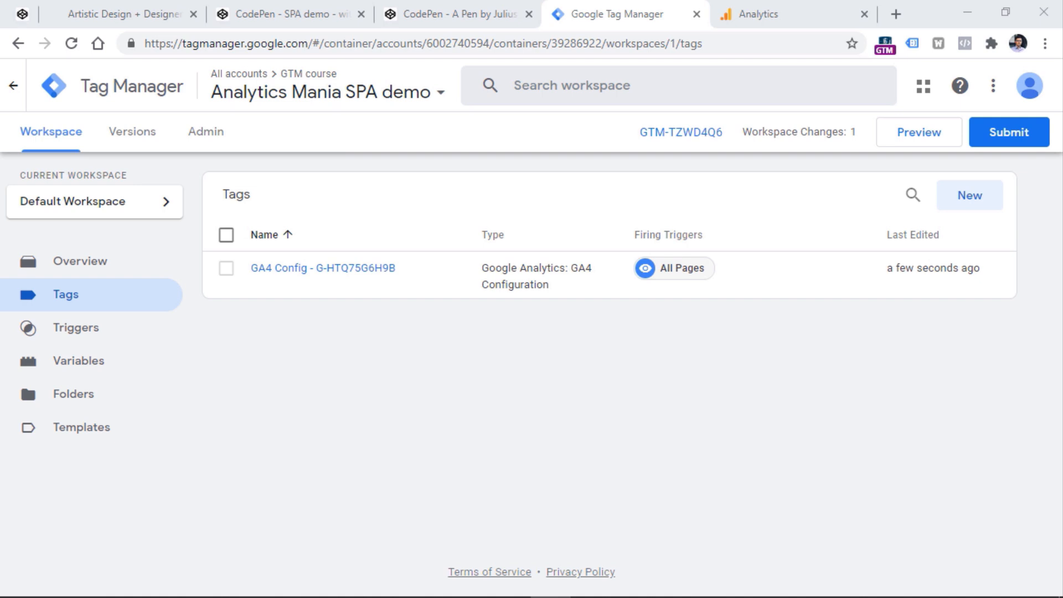
- Switch to Google Analytics and open the details of the gtmcourse.myshopify.com web data stream
left_click(781, 15)
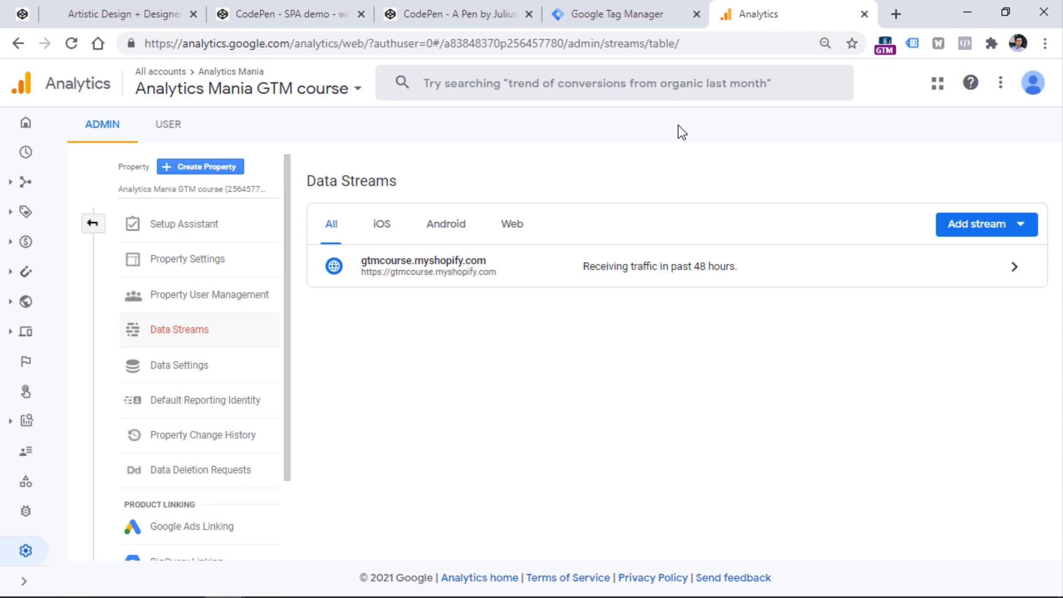
left_click(473, 277)
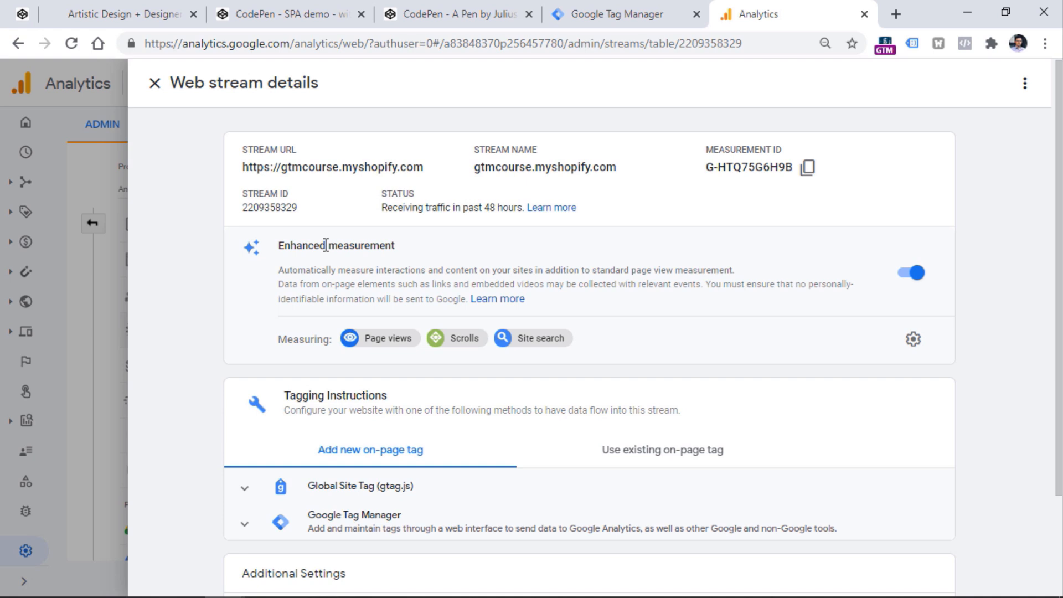
- Switch to the ayx.me website and open its Artistic Design page to see how the URL changes
key("ctrl+1")
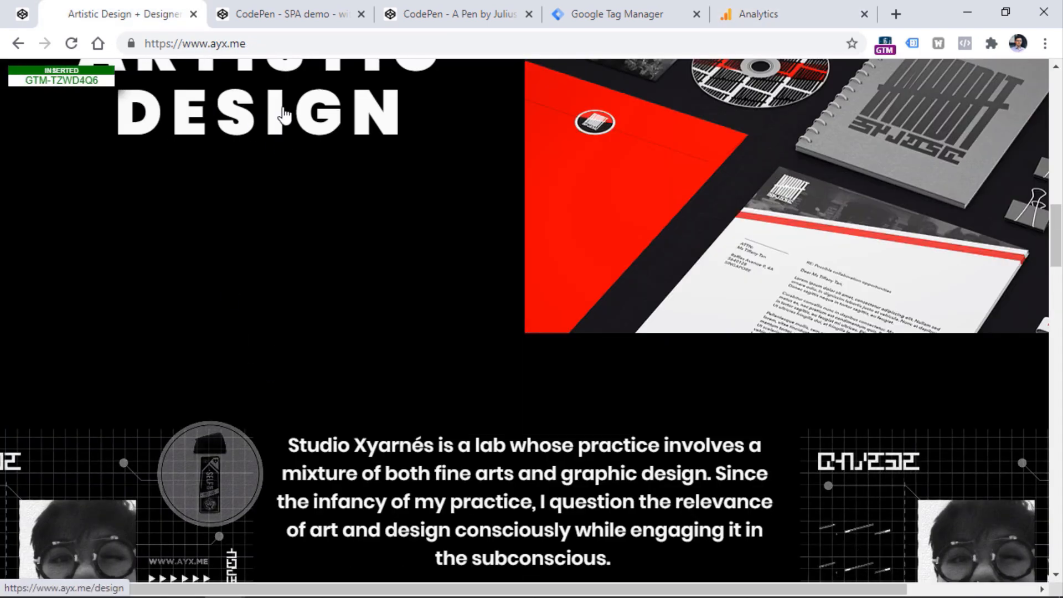
left_click(277, 111)
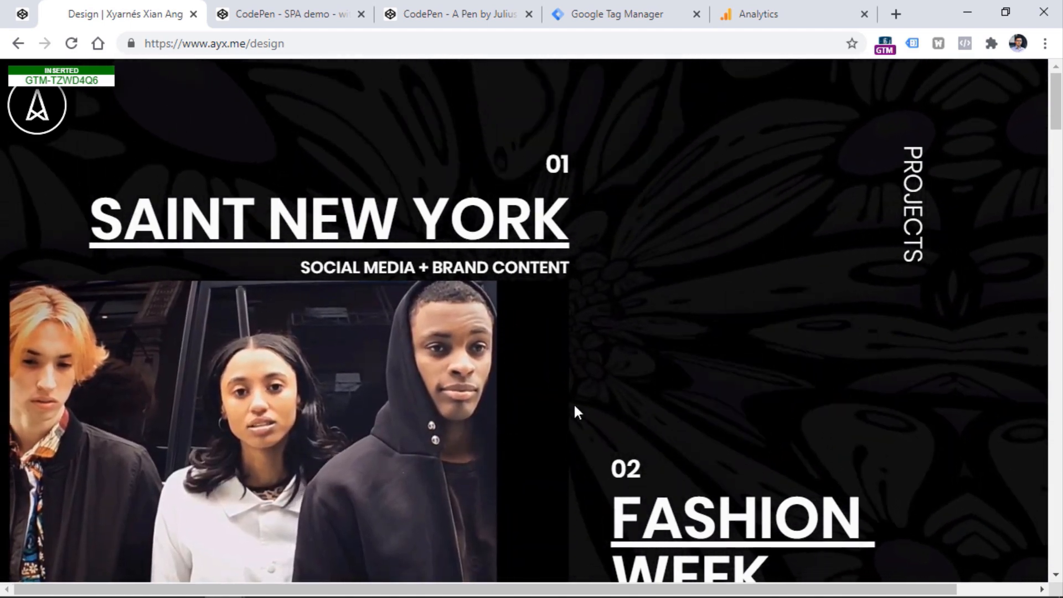
left_click(617, 14)
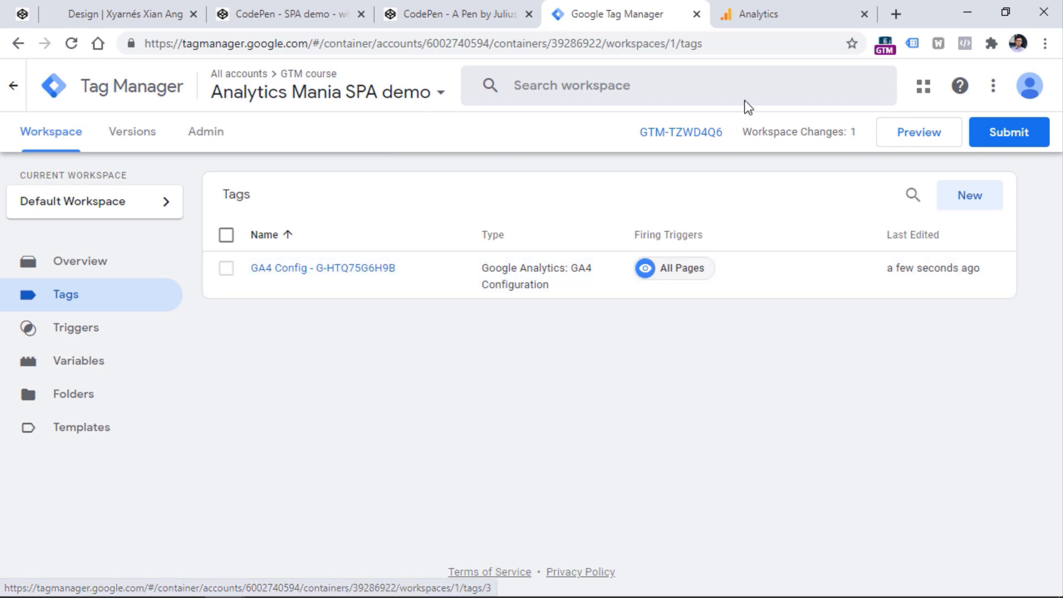
- Turn off Enhanced measurement for the gtmcourse.myshopify.com web stream in Google Analytics and confirm the change
left_click(809, 20)
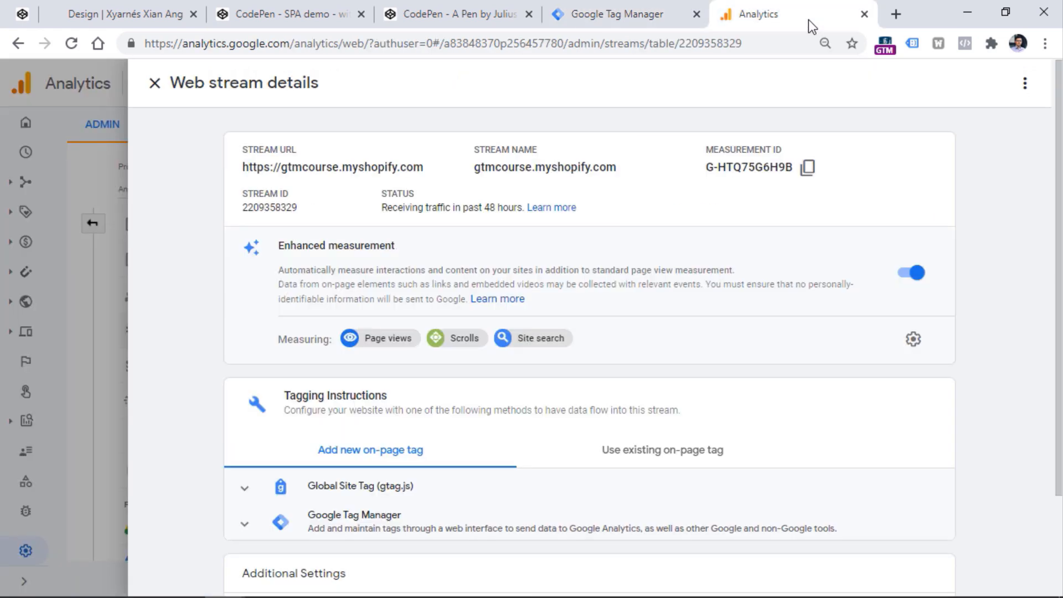
left_click(921, 278)
left_click(736, 366)
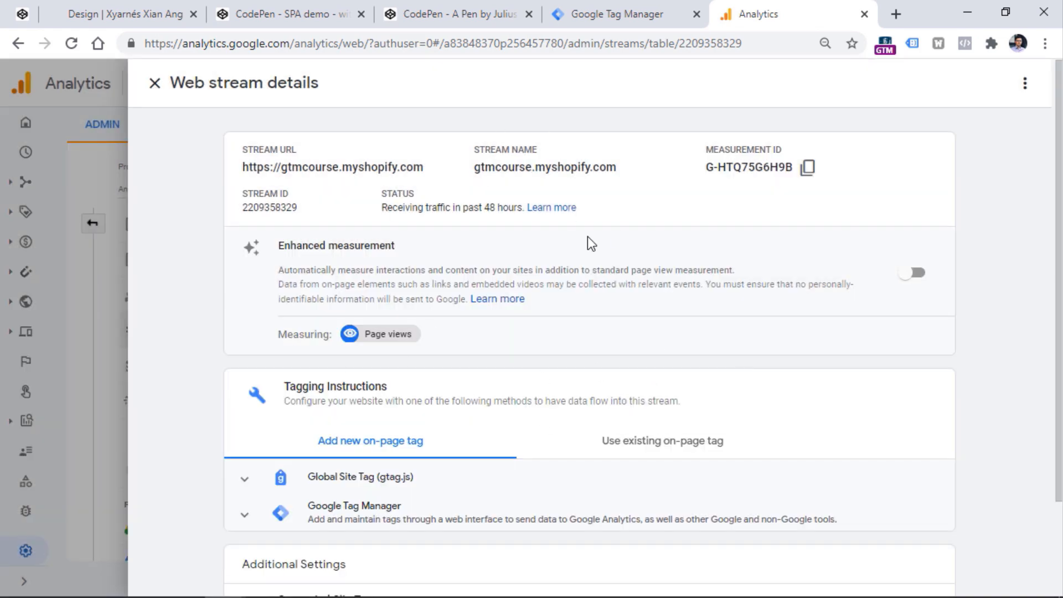
left_click(619, 14)
left_click(919, 139)
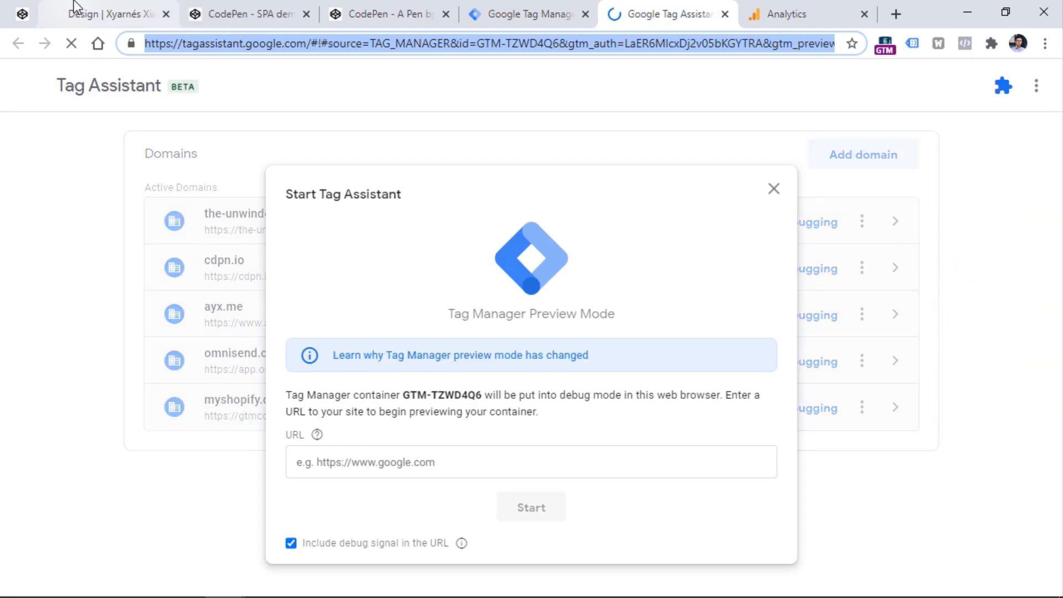
left_click(77, 7)
left_click(233, 42)
left_click(623, 8)
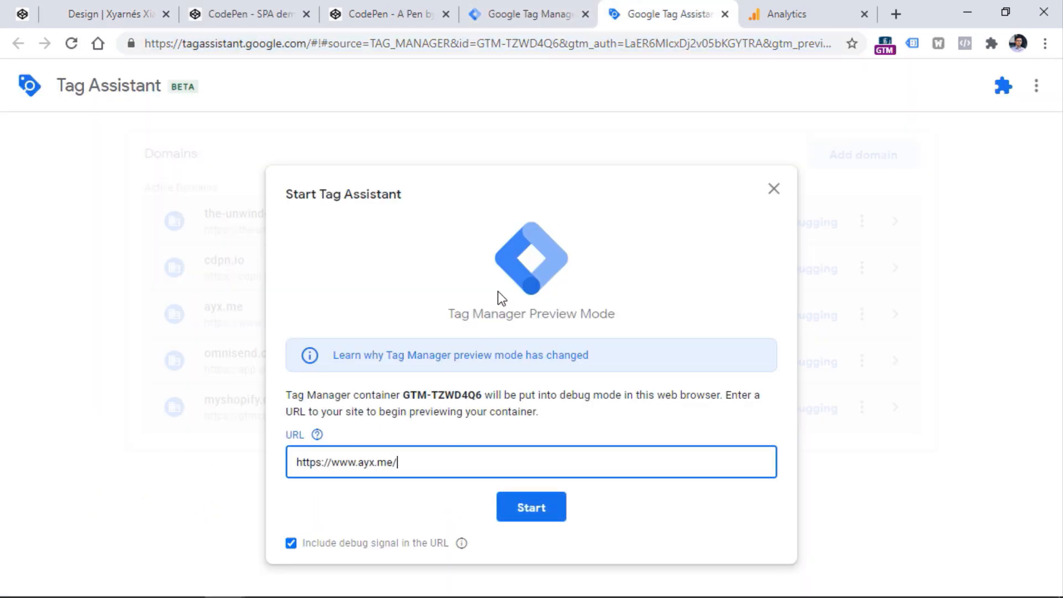
left_click(536, 506)
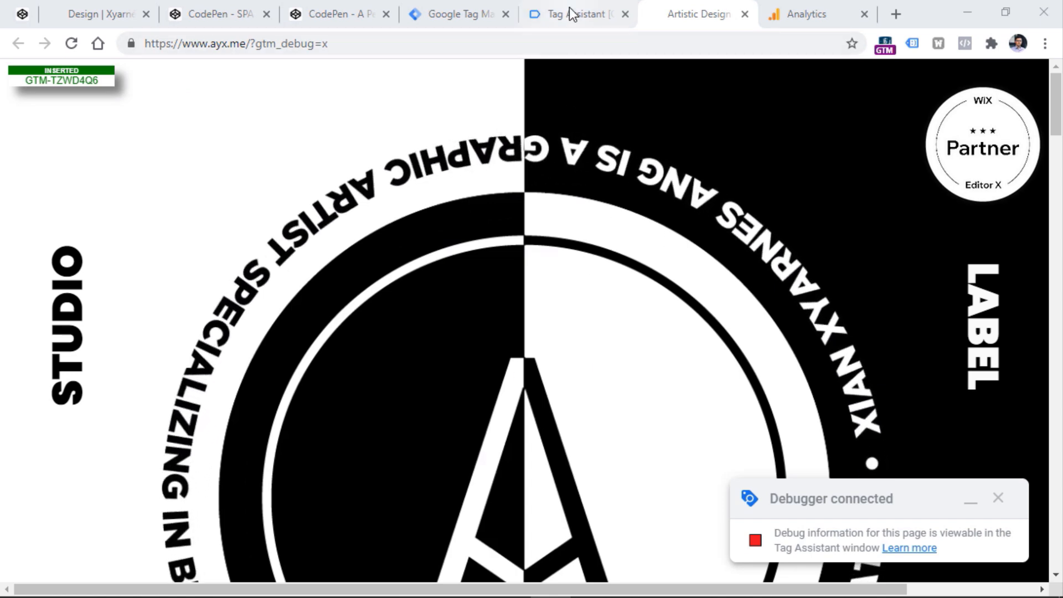
left_click(570, 8)
left_click(532, 376)
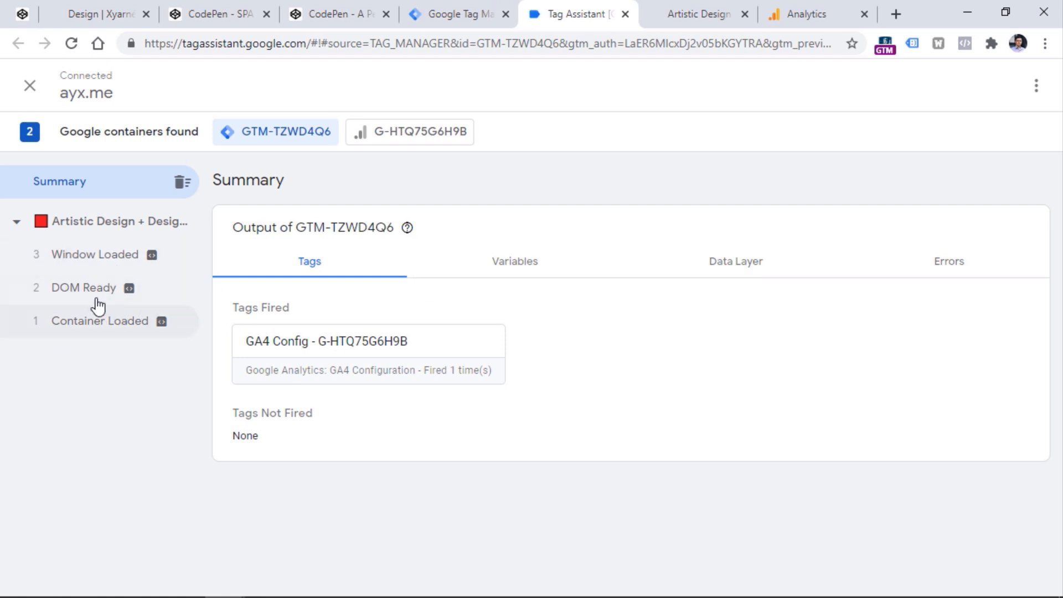
- Open the Artistic Design page on the debugged site and check Tag Assistant for new page events
left_click(662, 14)
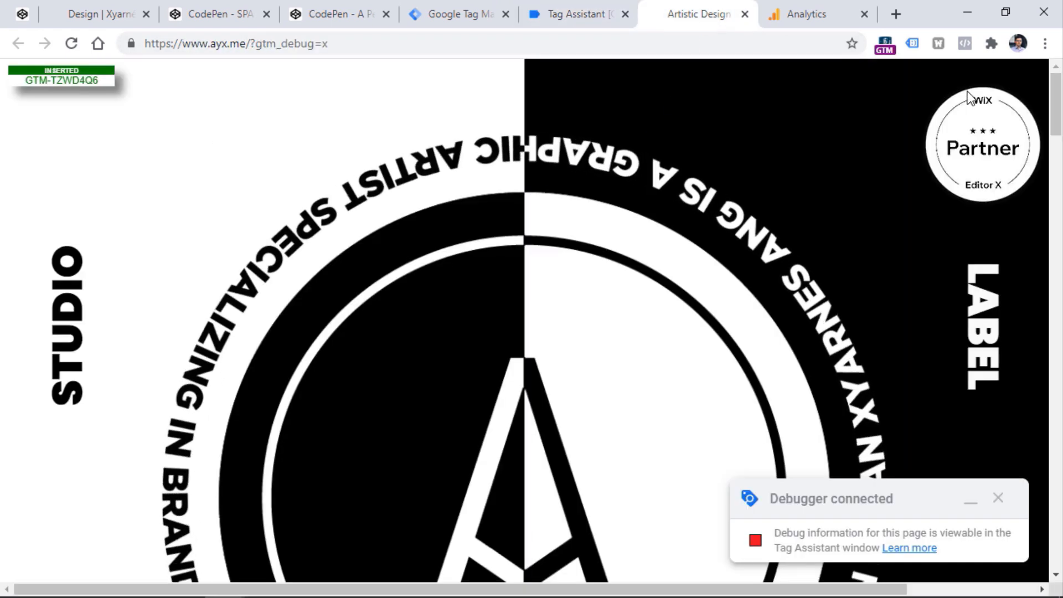
left_click_drag(1055, 91, 1044, 196)
mouse_move(209, 314)
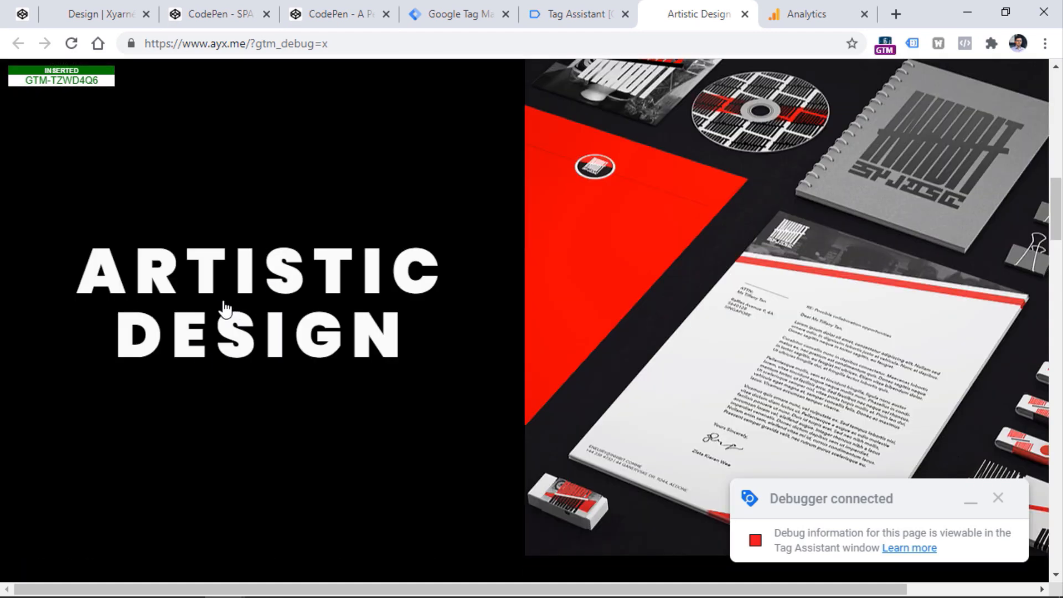
left_click(262, 295)
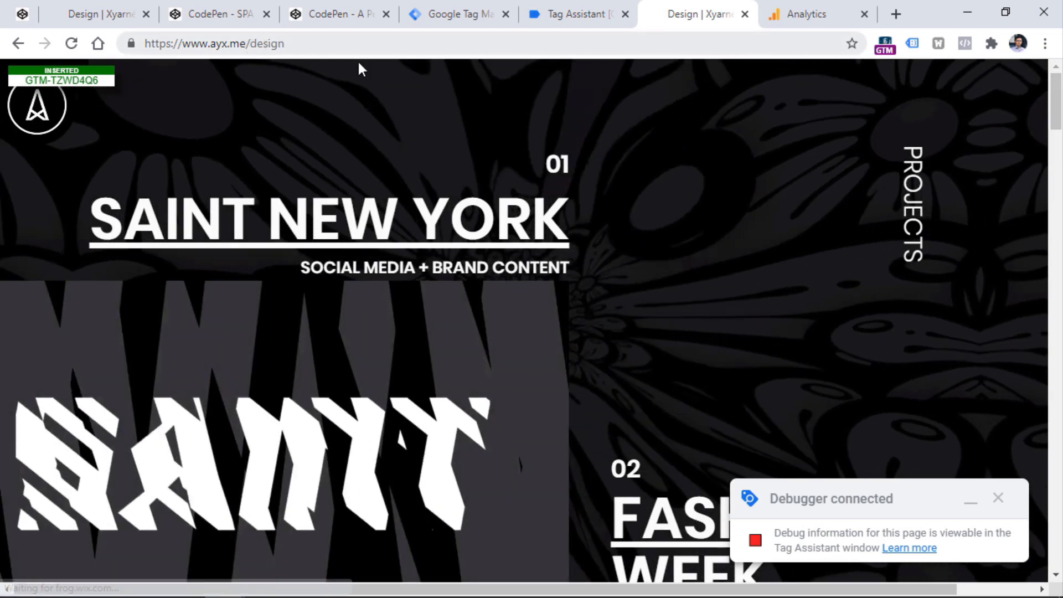
left_click(593, 17)
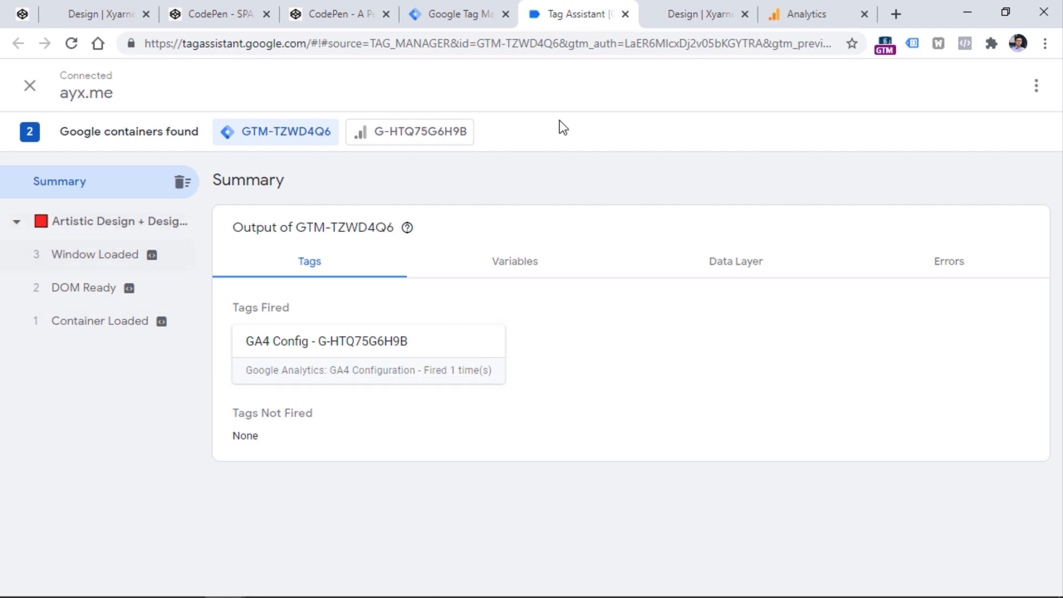
- Open the Fashion Week Brooklyn project on the debugged site and check Tag Assistant for new events
left_click(690, 18)
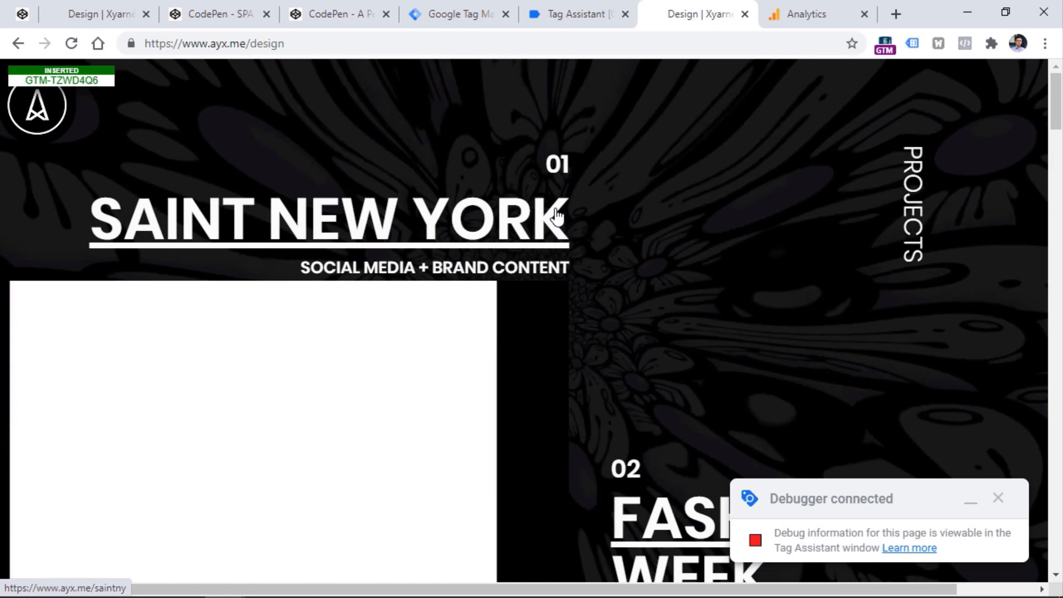
scroll(778, 244, "down", 5)
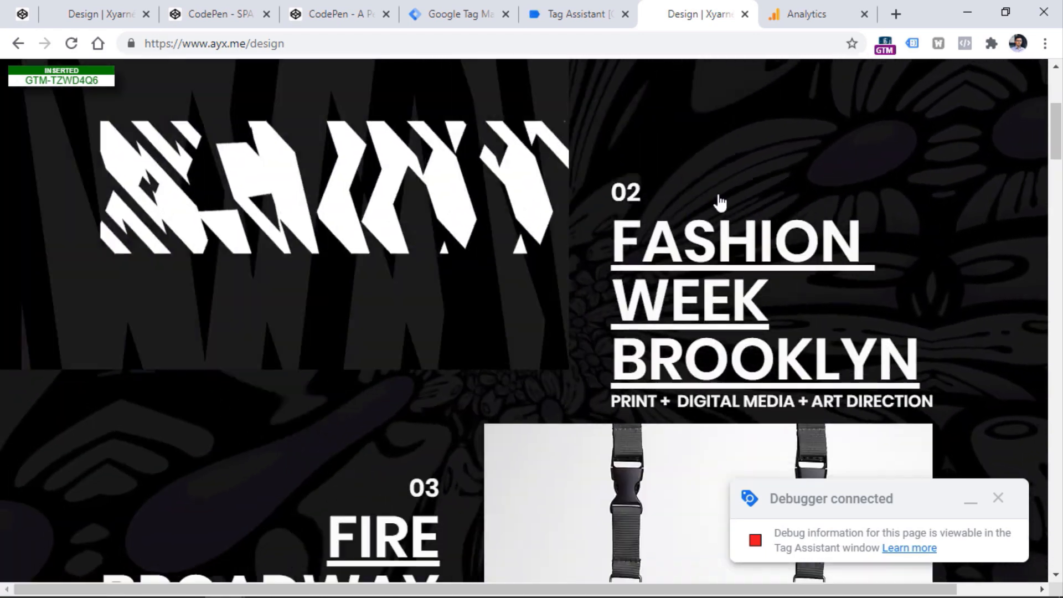
scroll(483, 287, "down", 9)
scroll(274, 257, "up", 15)
scroll(457, 197, "down", 10)
scroll(707, 243, "up", 5)
left_click(707, 243)
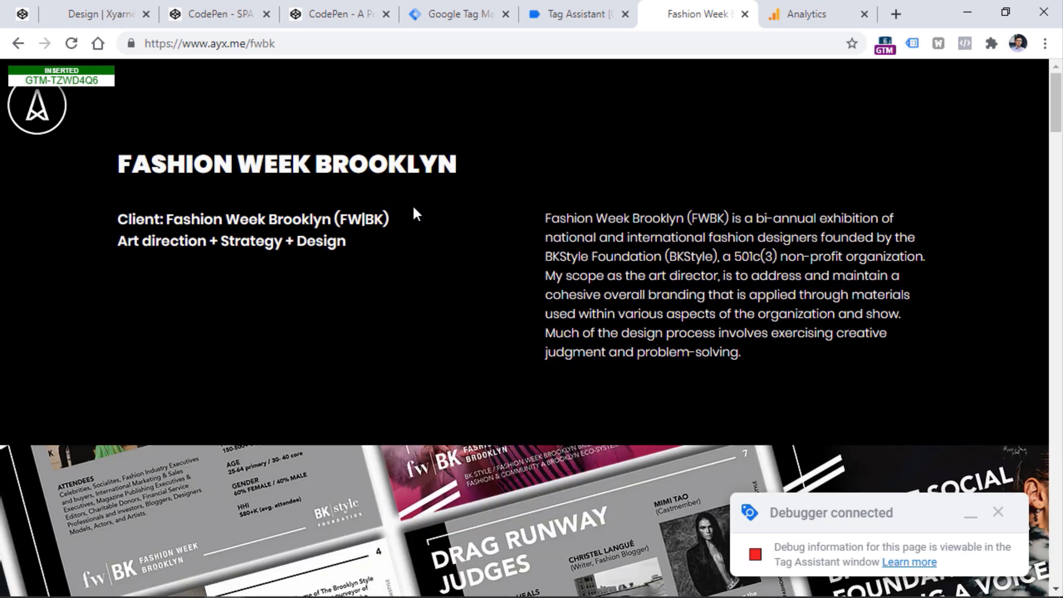
left_click(562, 13)
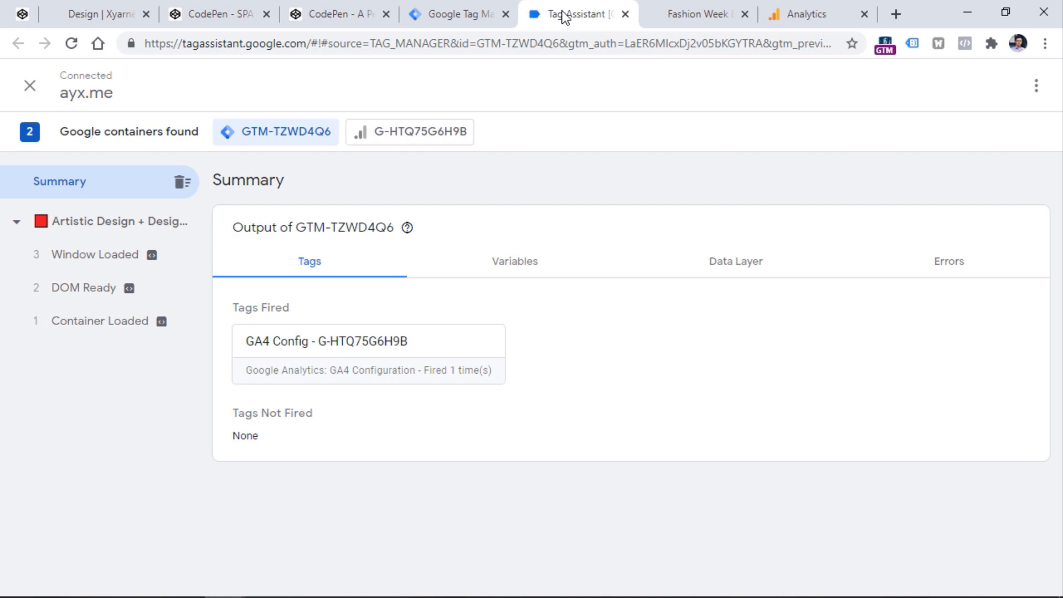
- Reload the Fashion Week Brooklyn page and examine the page events recorded in Tag Assistant
left_click(685, 16)
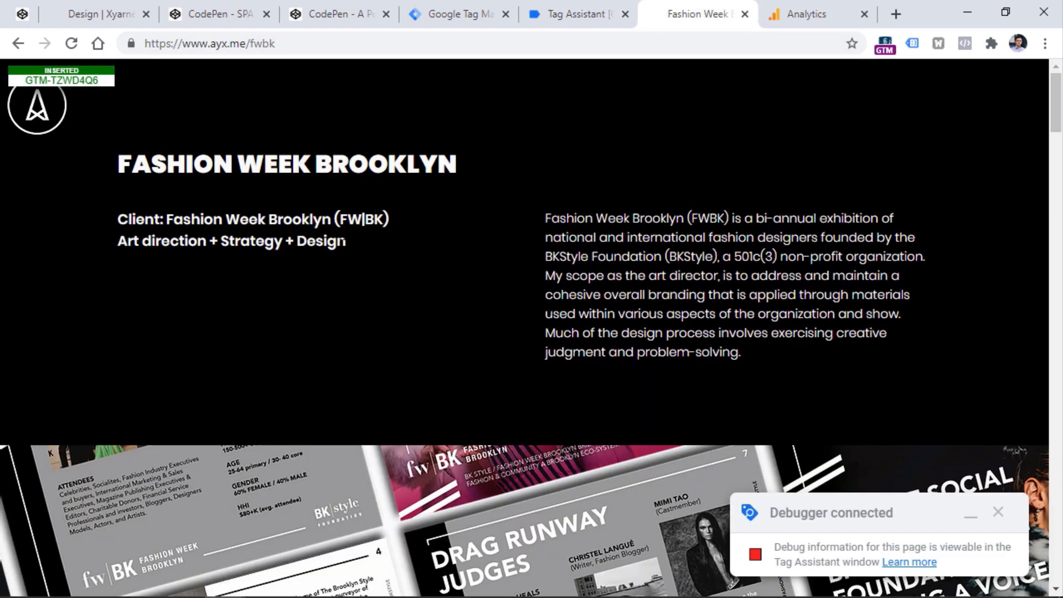
left_click(586, 21)
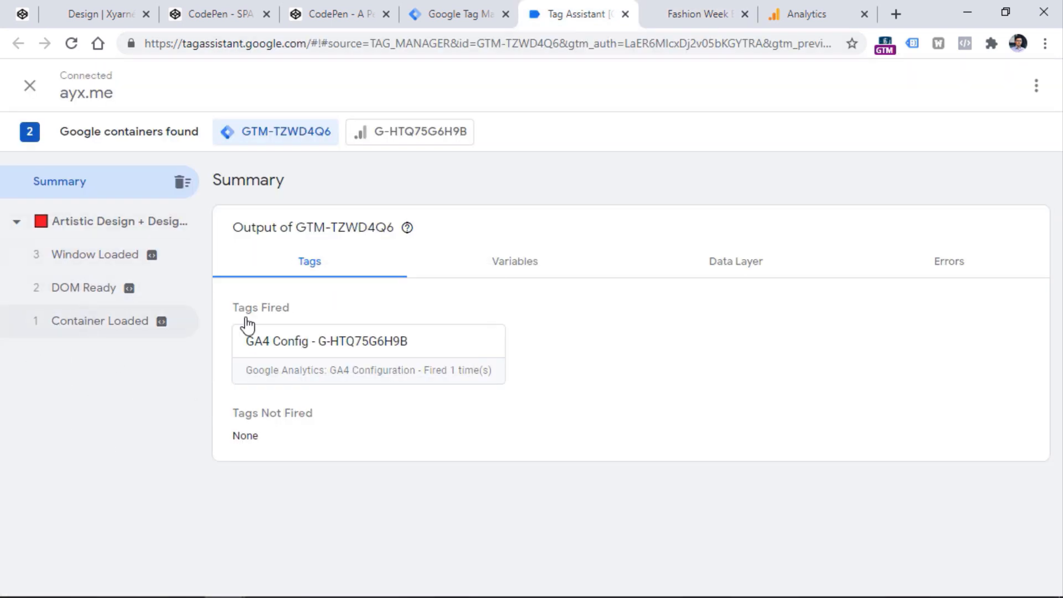
left_click(707, 14)
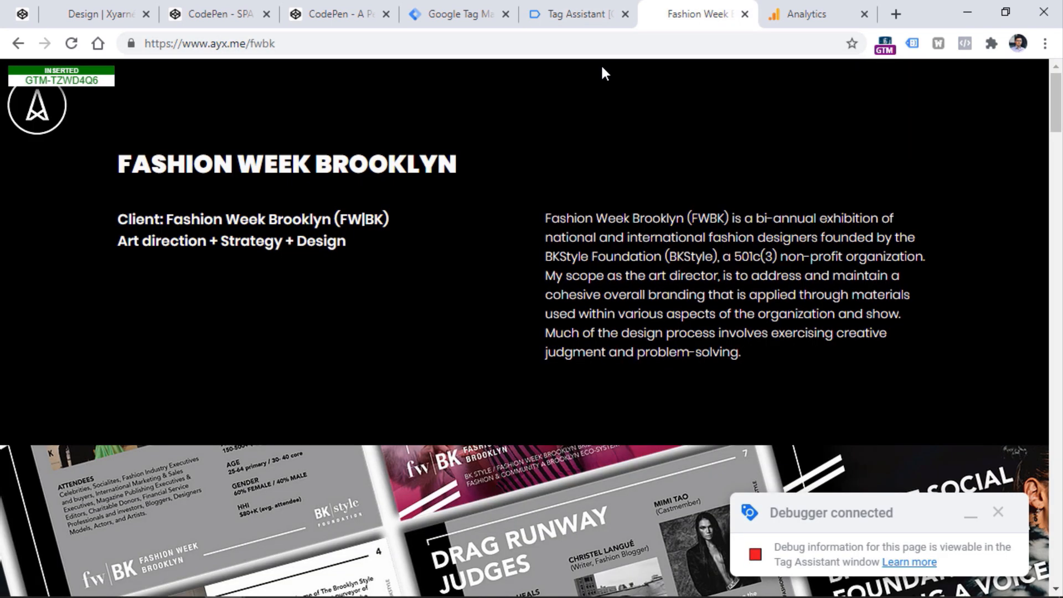
left_click(72, 44)
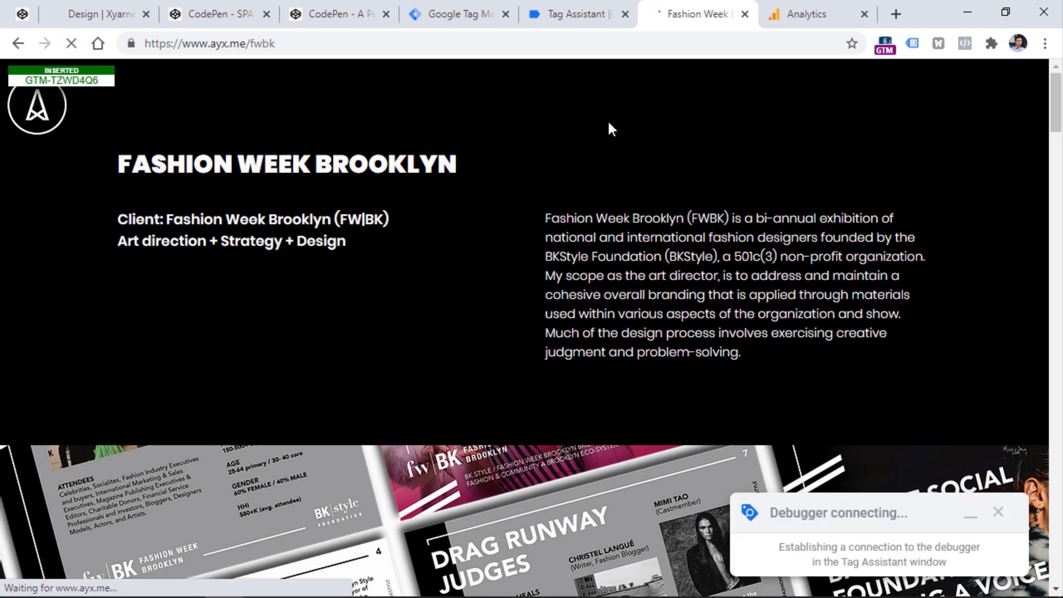
left_click(577, 9)
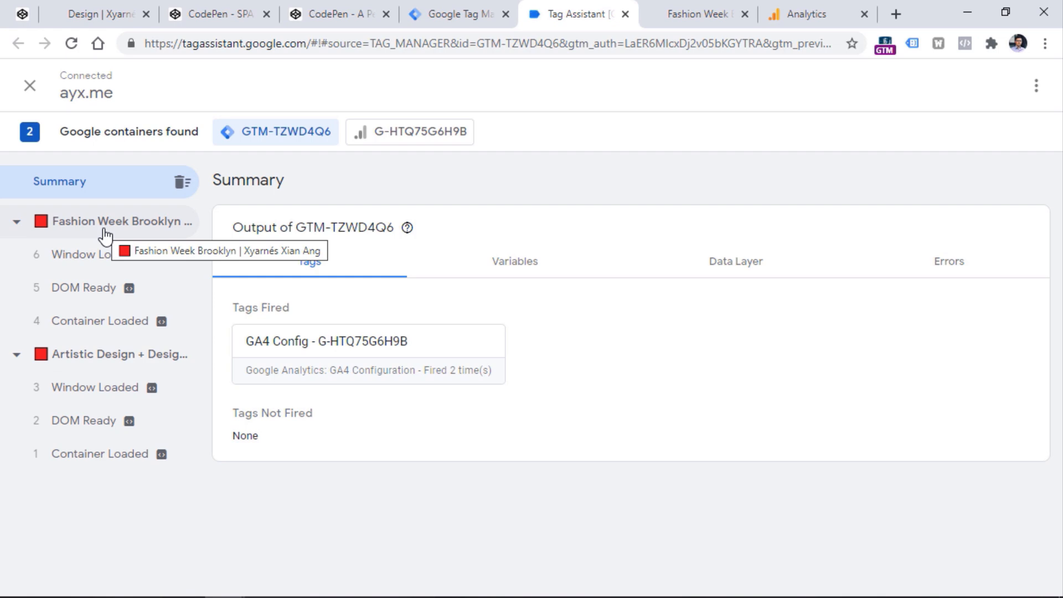
- Turn on Enhanced measurement for the web stream in Google Analytics and save it with page changes based on browser history events enabled
left_click(682, 17)
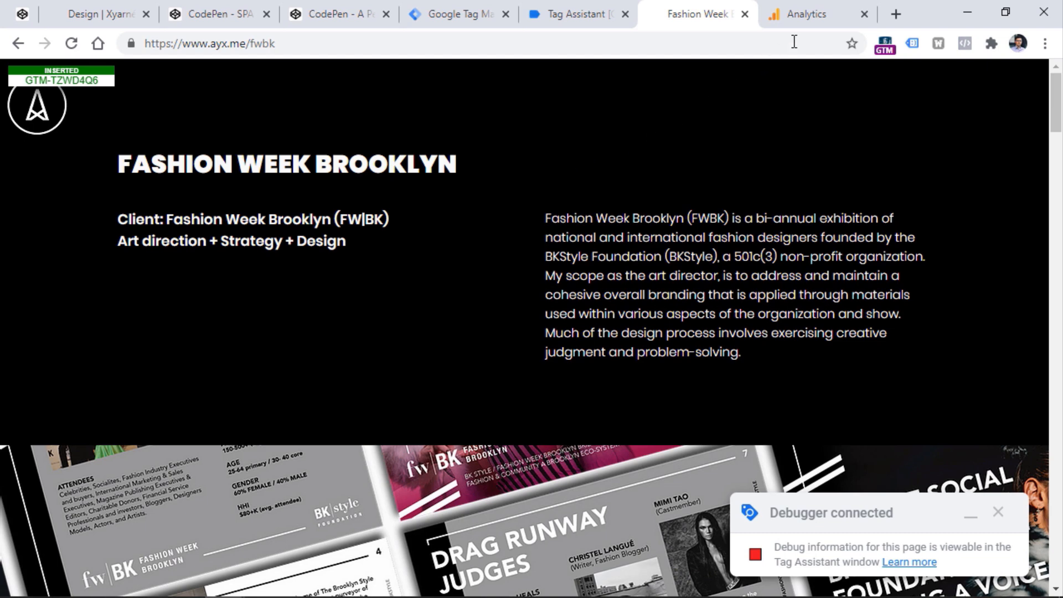
left_click(820, 11)
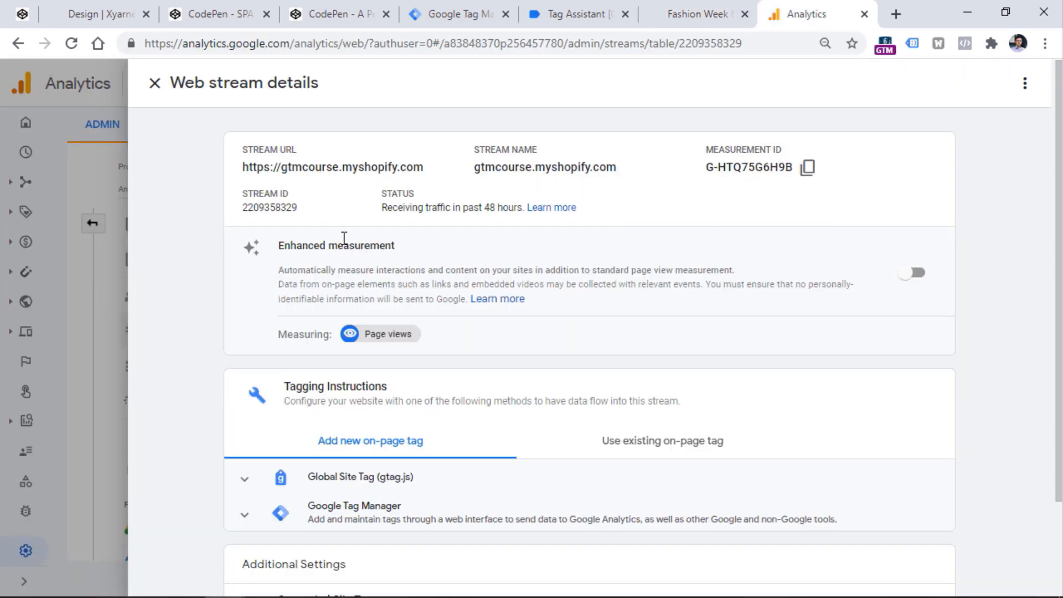
left_click(912, 273)
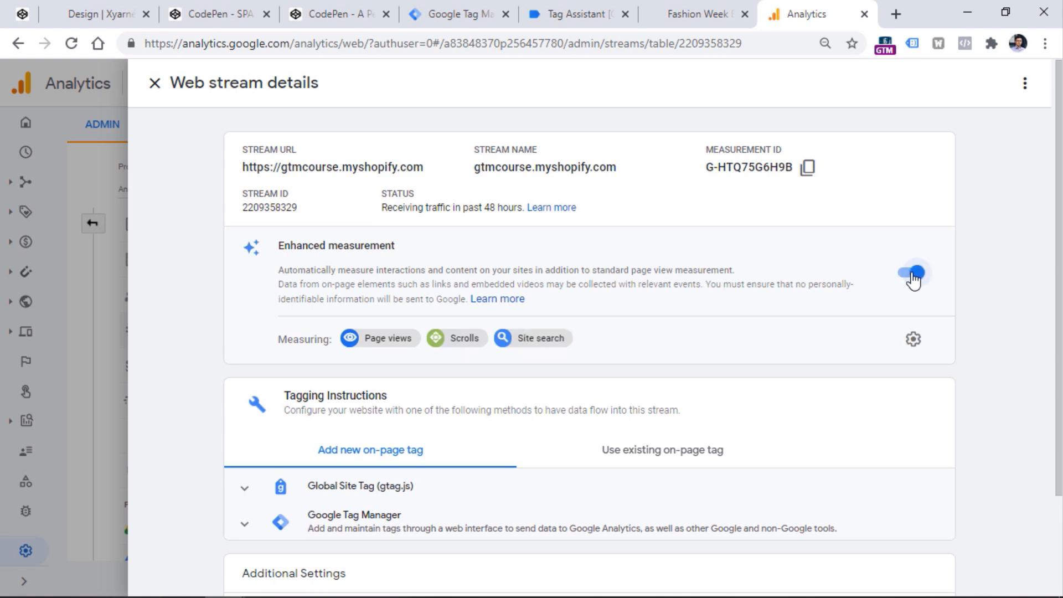
left_click(922, 336)
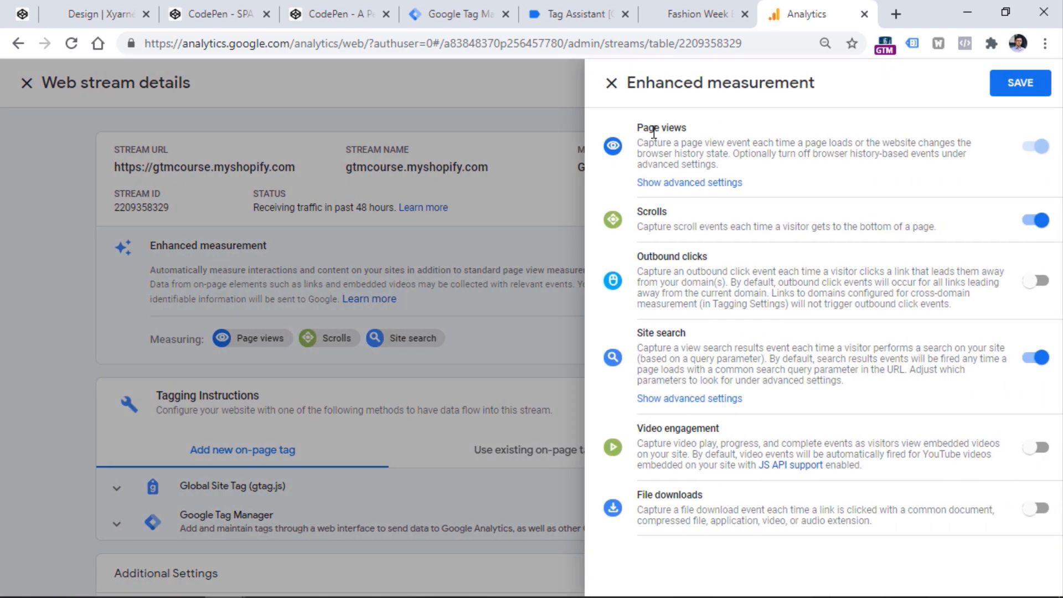
left_click(678, 183)
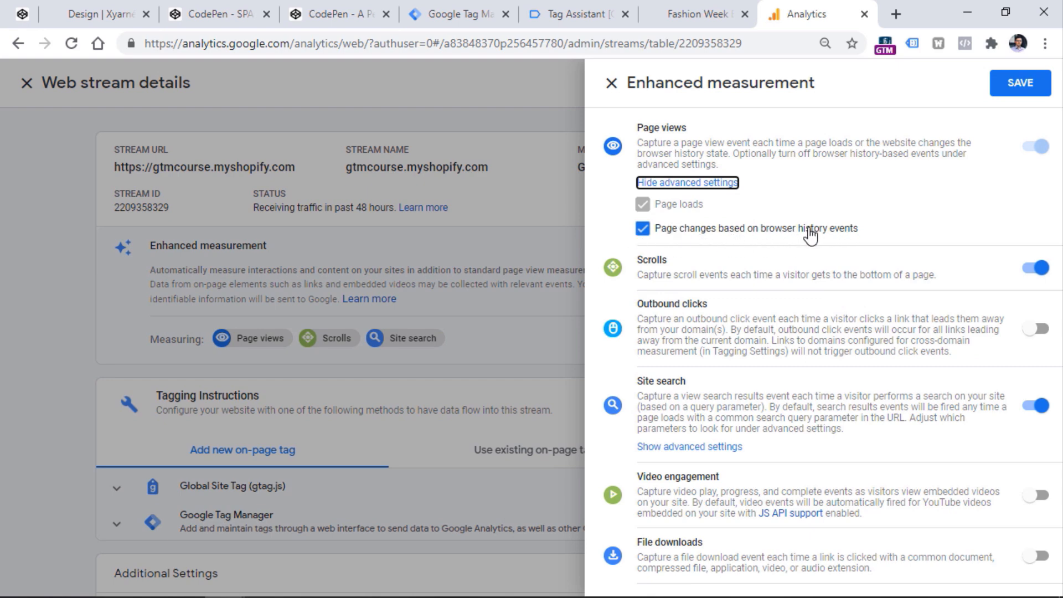
left_click(651, 15)
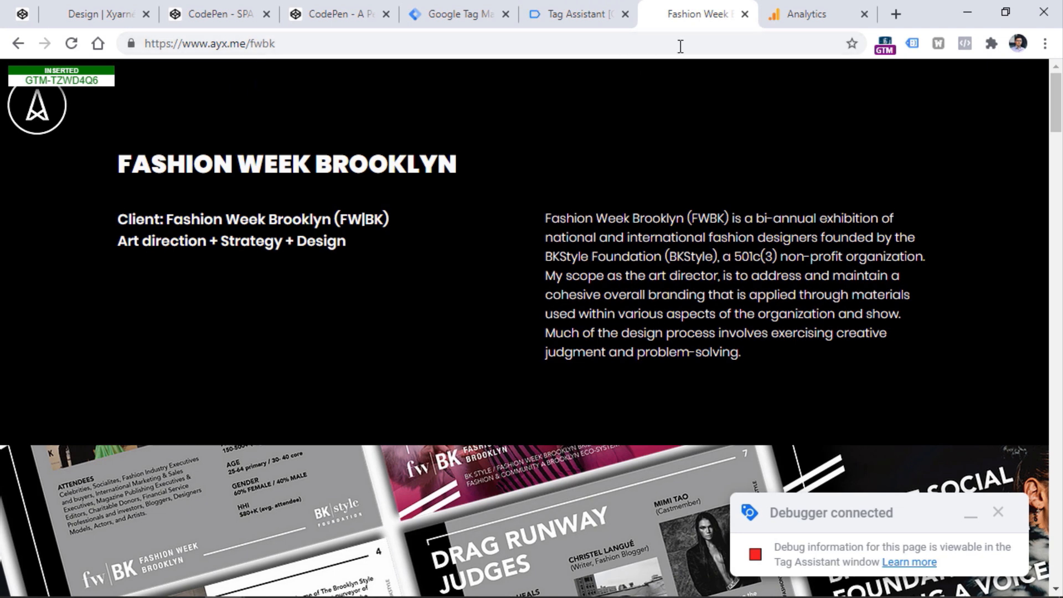
left_click(797, 15)
left_click(1023, 83)
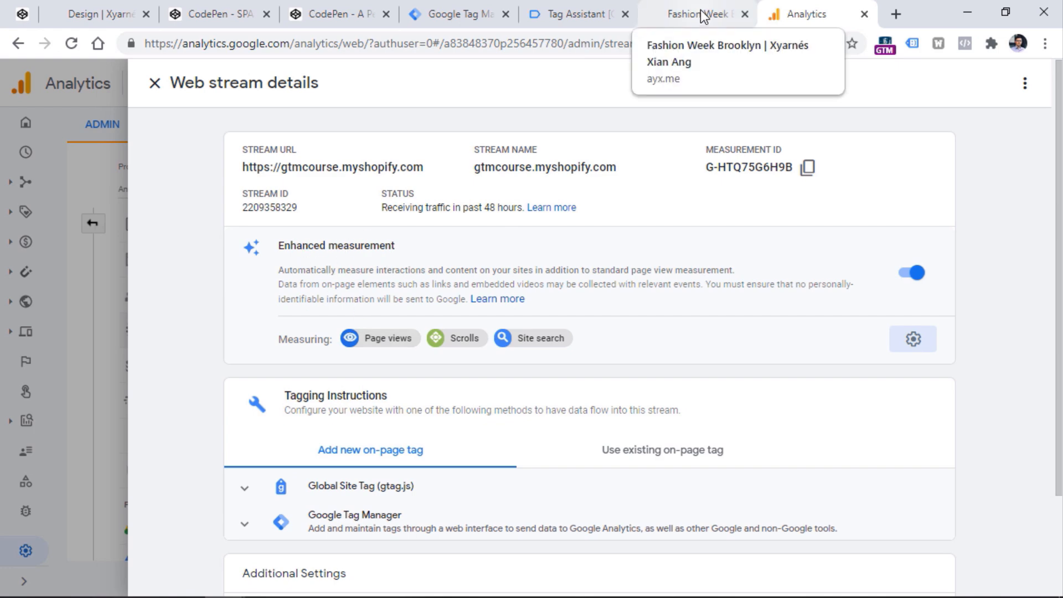
- Return to the debugged site and load its home page by removing fwbk from the URL
left_click(704, 17)
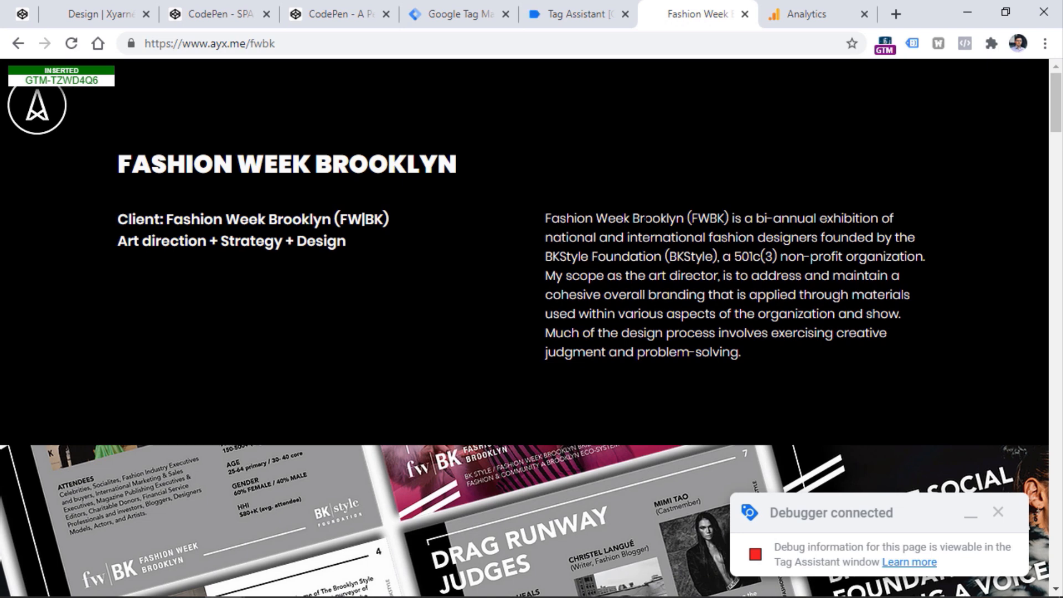
double_click(262, 43)
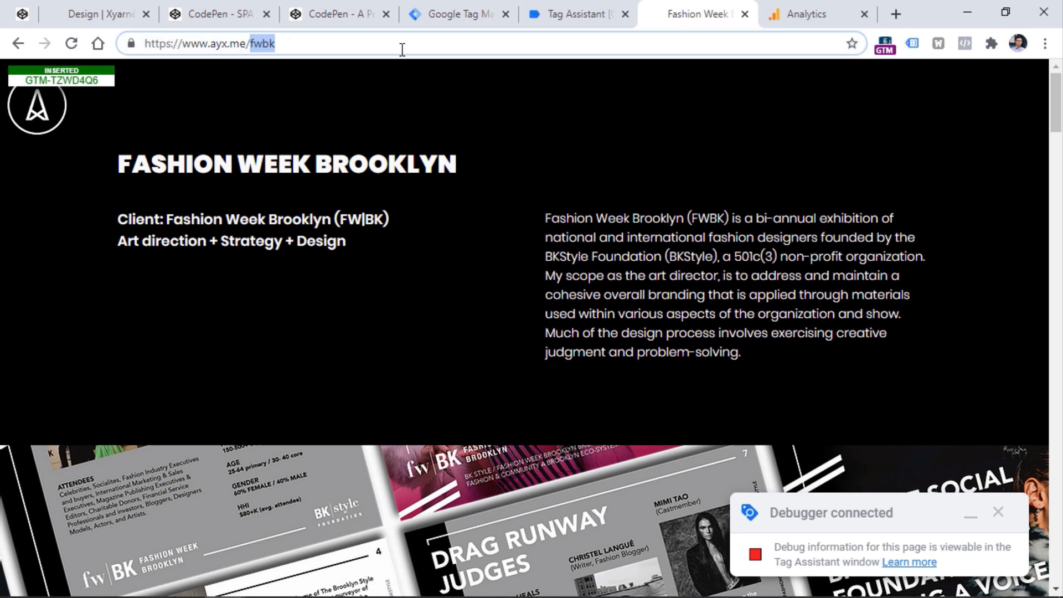
key("BackSpace")
key("Return")
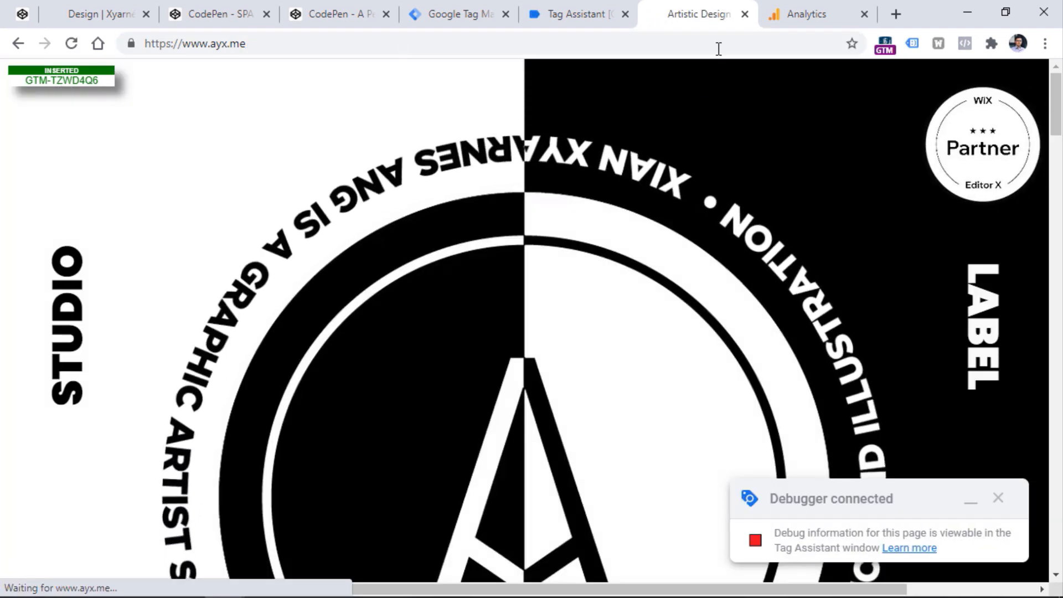
- Switch to Google Analytics, close the web stream details and open DebugView for the GTM course property
left_click(808, 14)
left_click(151, 82)
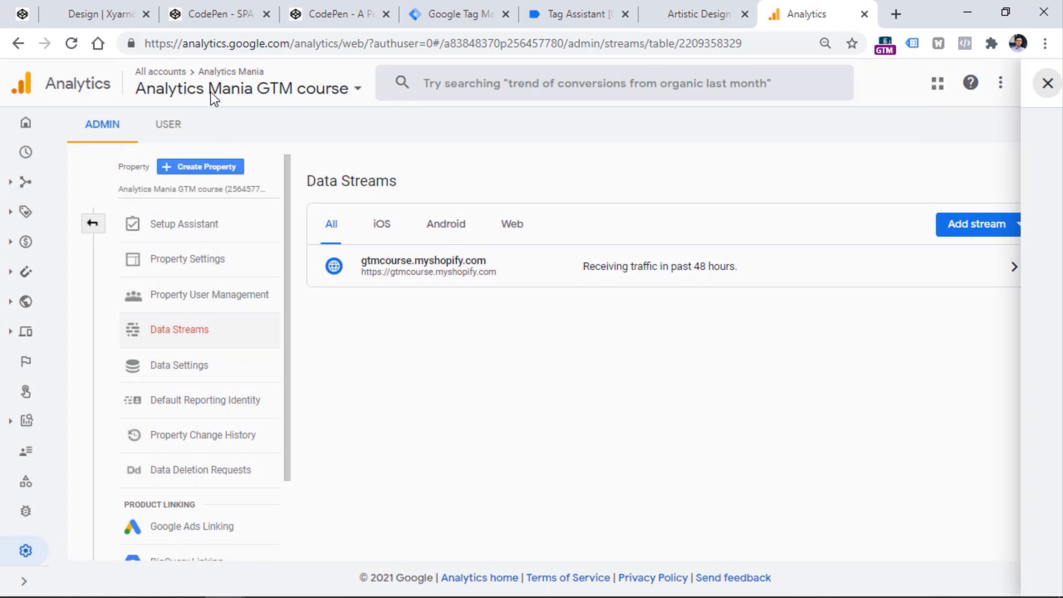
left_click(25, 511)
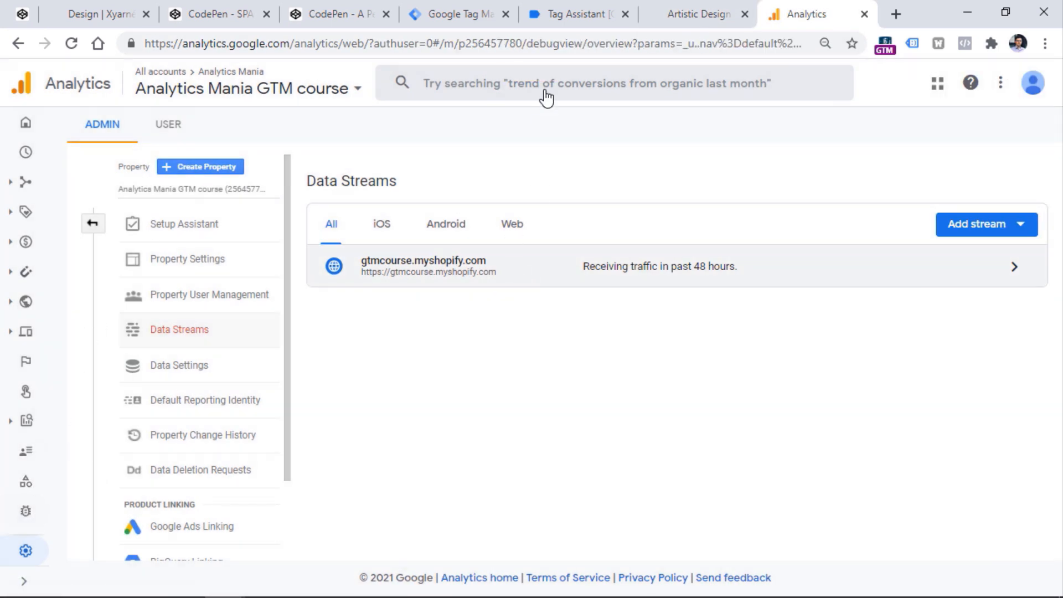
- Go to the Design page from the debugged site's home page and open the resulting History event in Tag Assistant
left_click(686, 20)
scroll(388, 163, "down", 5)
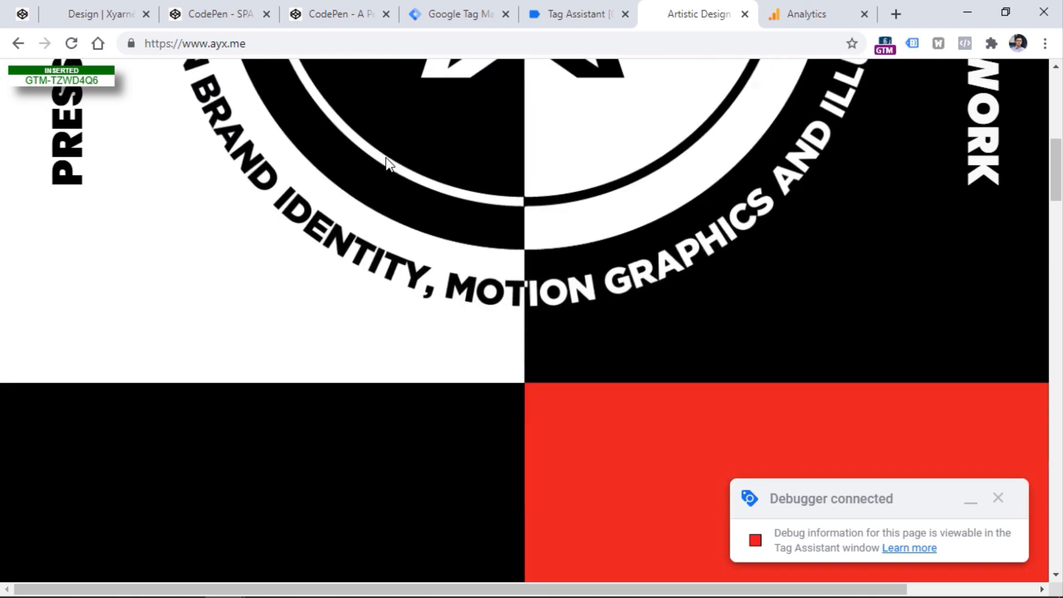
scroll(388, 162, "down", 5)
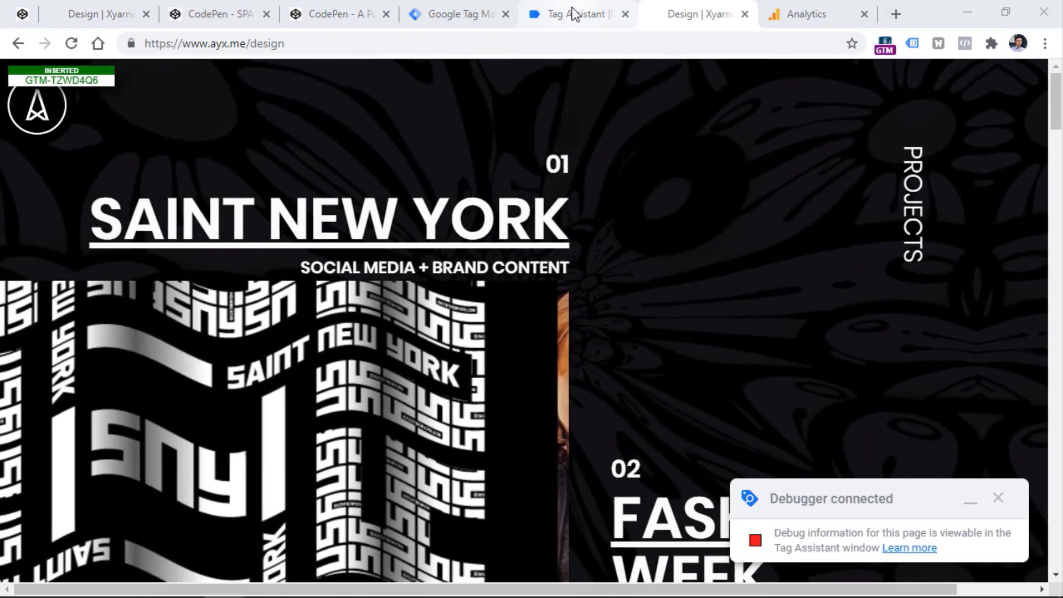
left_click(573, 12)
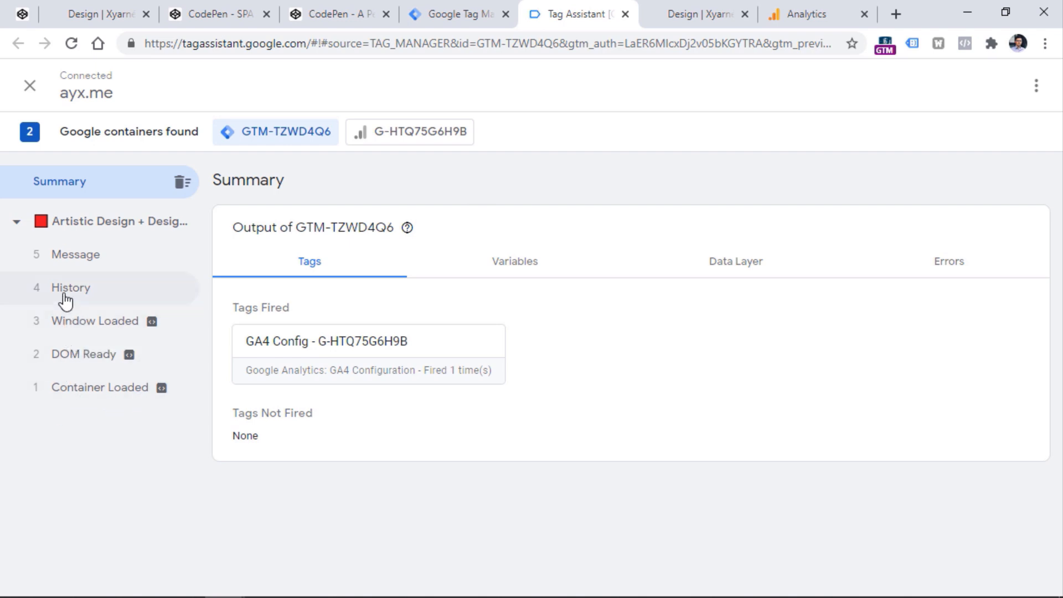
left_click(100, 298)
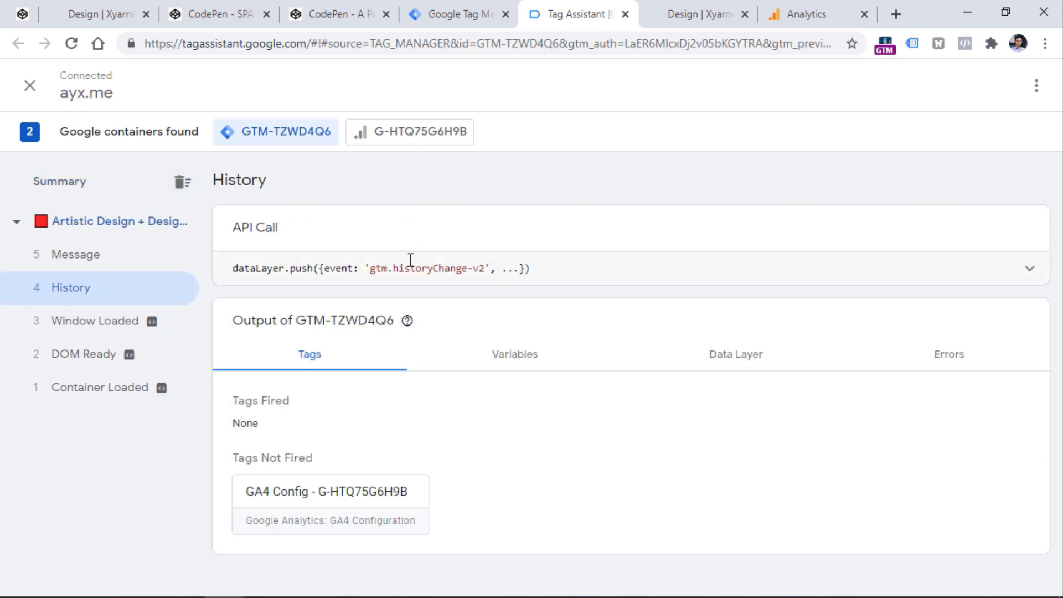
- Check DebugView in Google Analytics, then reopen the web stream's Enhanced measurement with the advanced page view settings shown
left_click(806, 7)
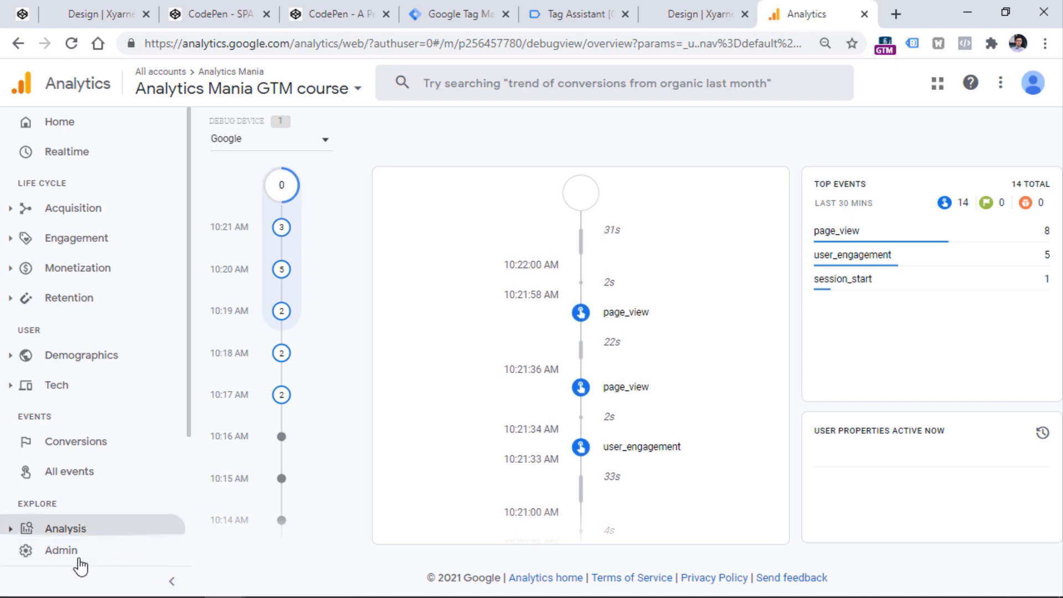
left_click(64, 551)
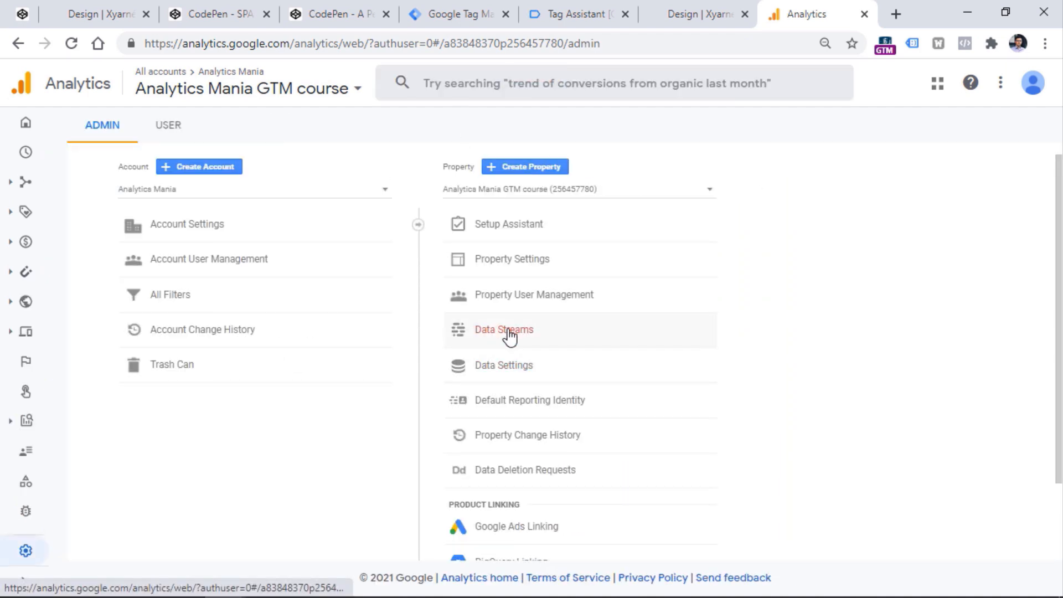
left_click(506, 335)
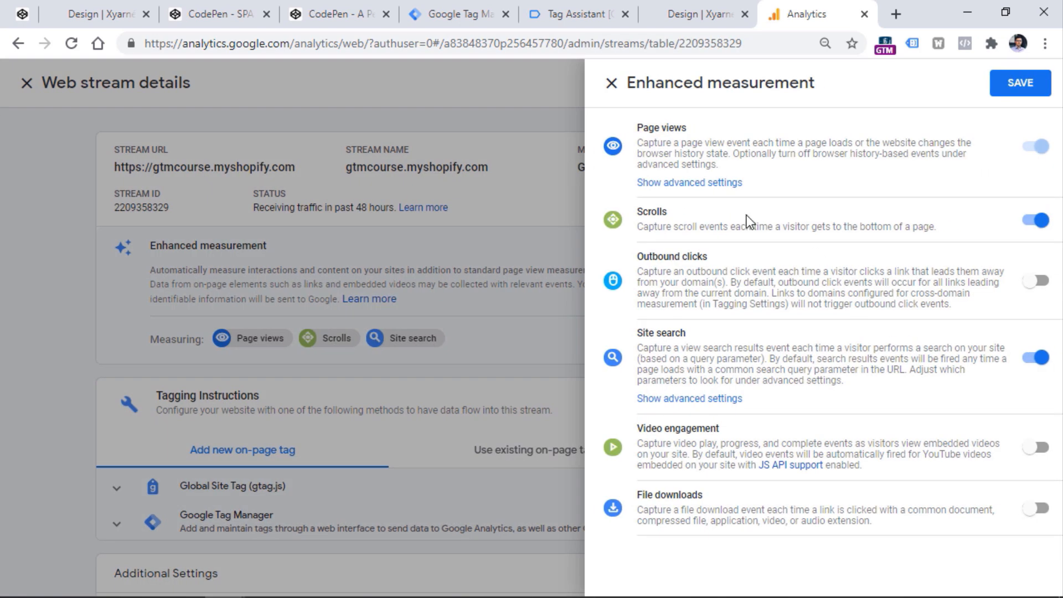
left_click(698, 183)
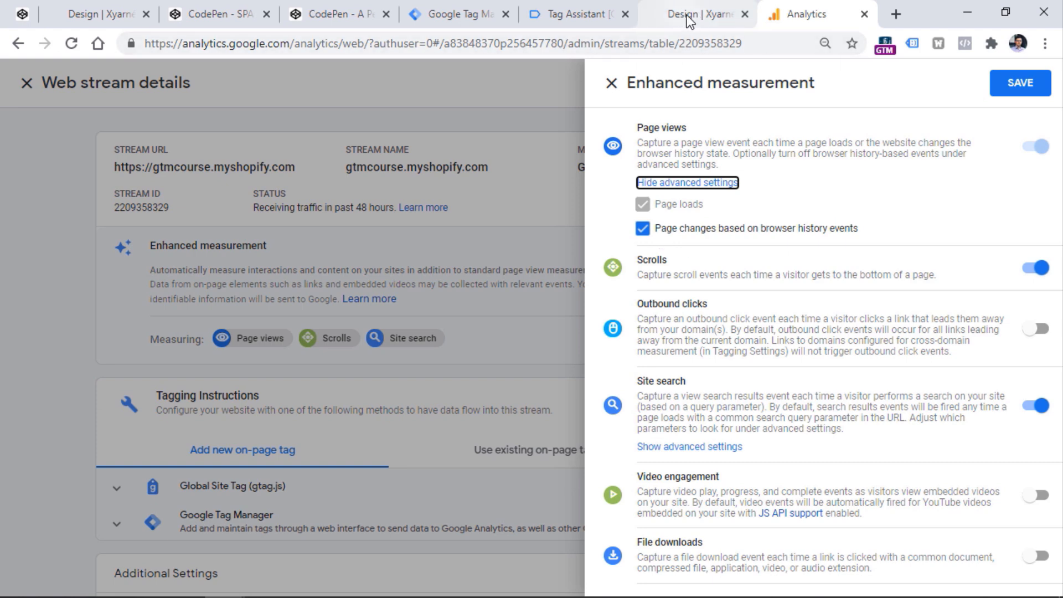
- Compare the History event in Tag Assistant with the browser history option in Enhanced measurement
left_click(577, 16)
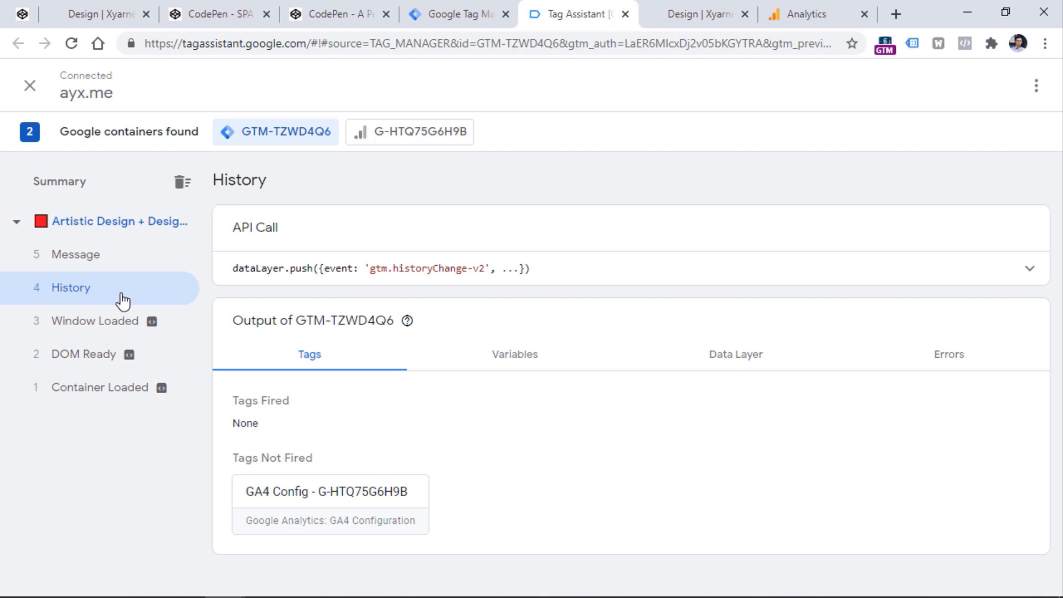
left_click(658, 14)
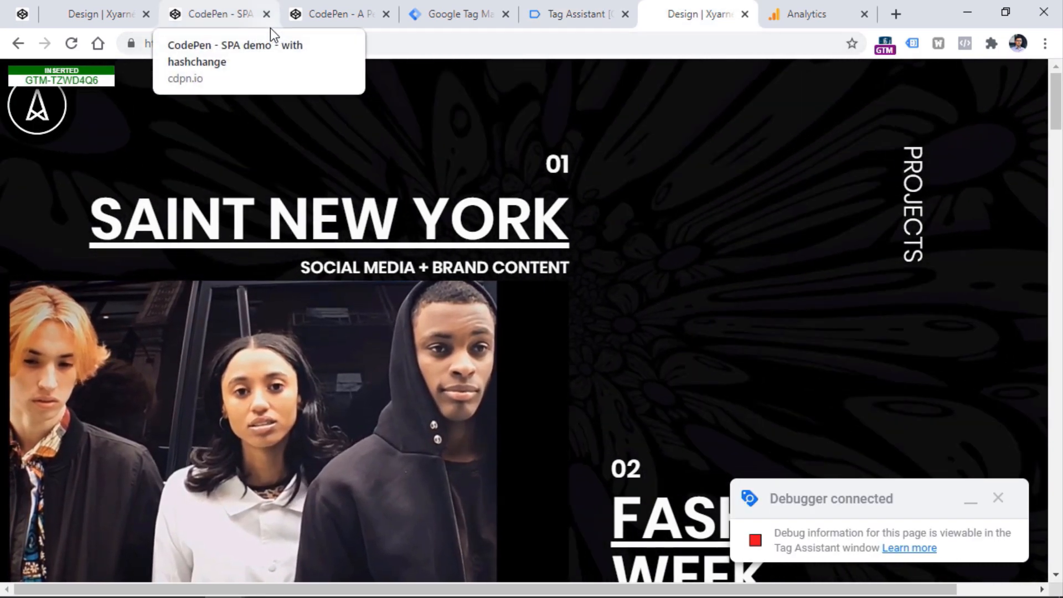
left_click(570, 14)
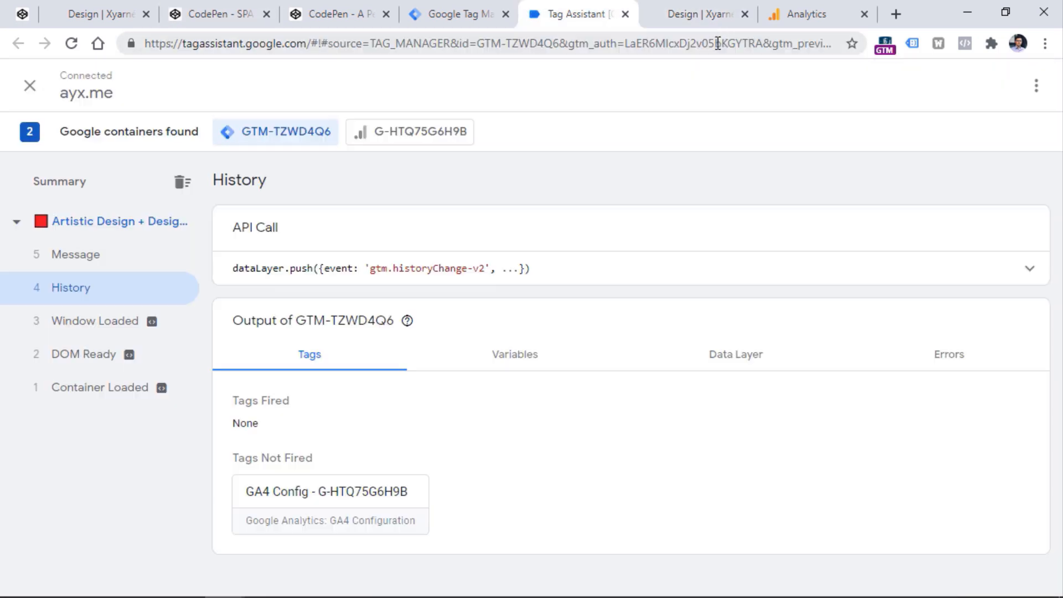
left_click(799, 17)
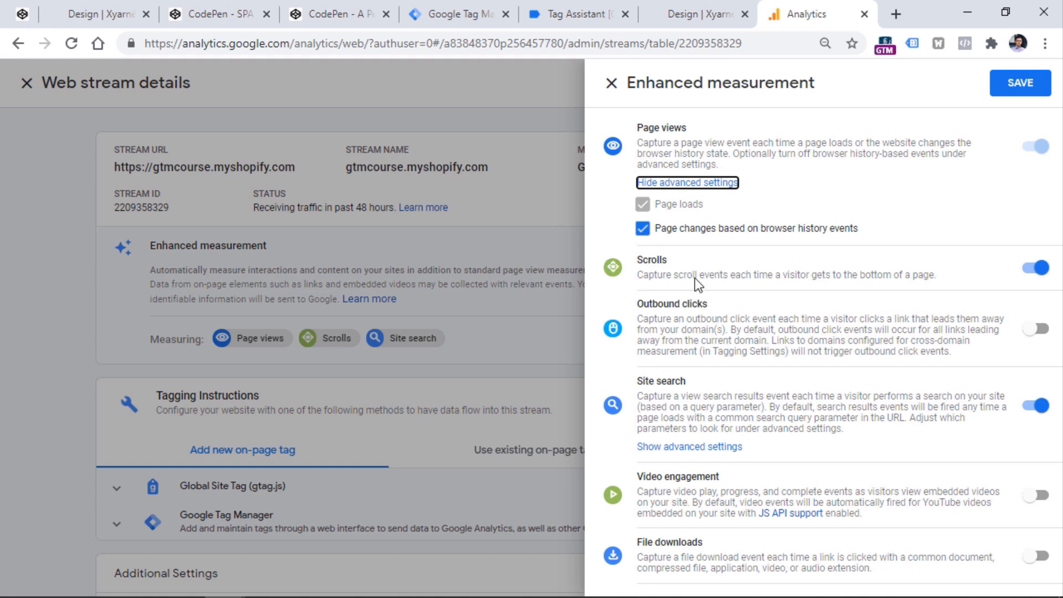
left_click(545, 15)
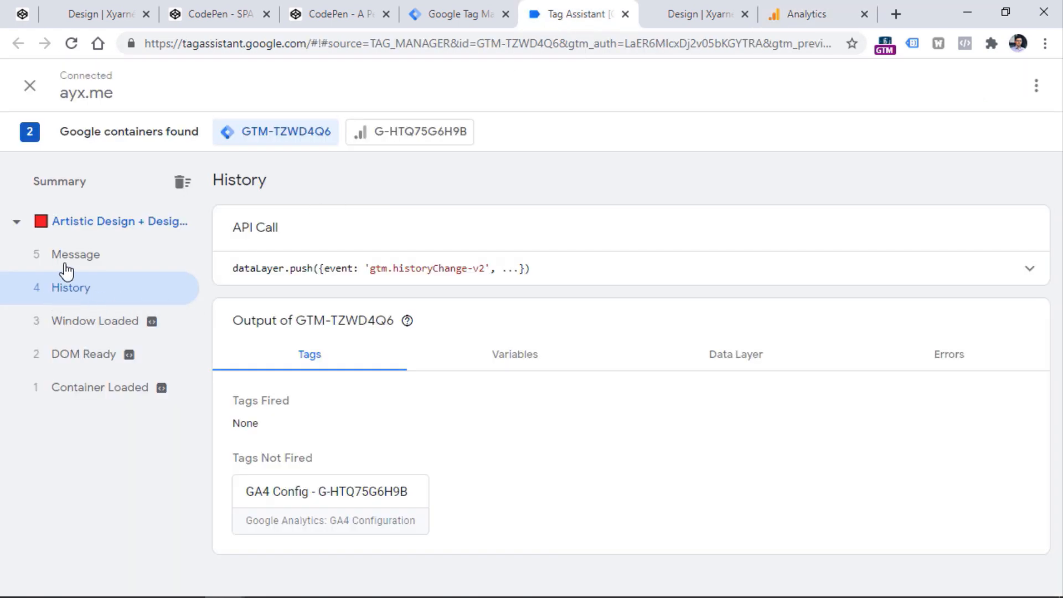
- Inspect the latest Page View hit of the G-HTQ75G6H9B container, including its parameters and Enhanced Measurement trigger
left_click(410, 142)
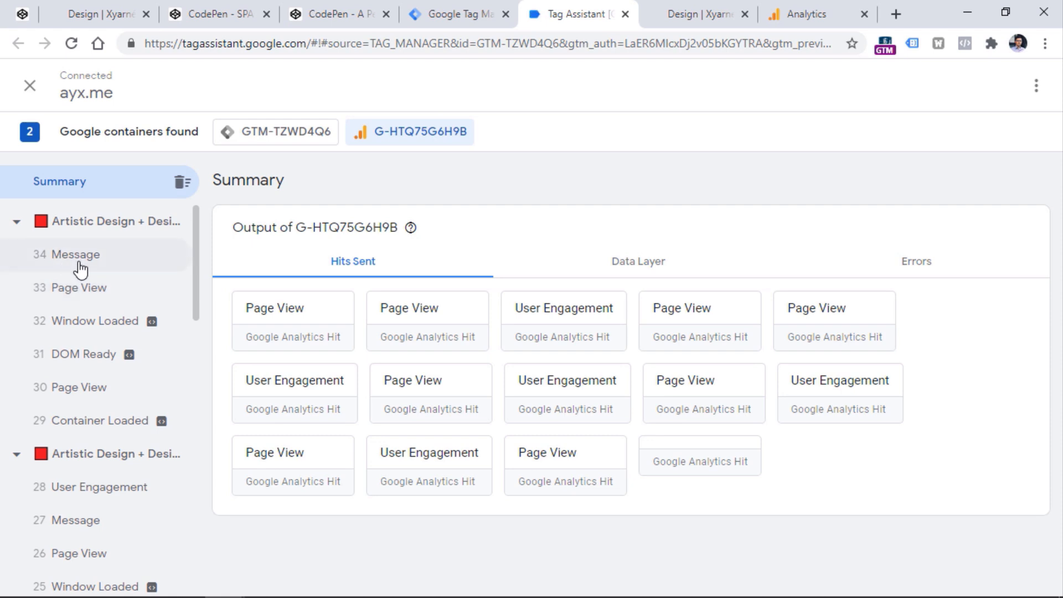
left_click(229, 139)
left_click(466, 140)
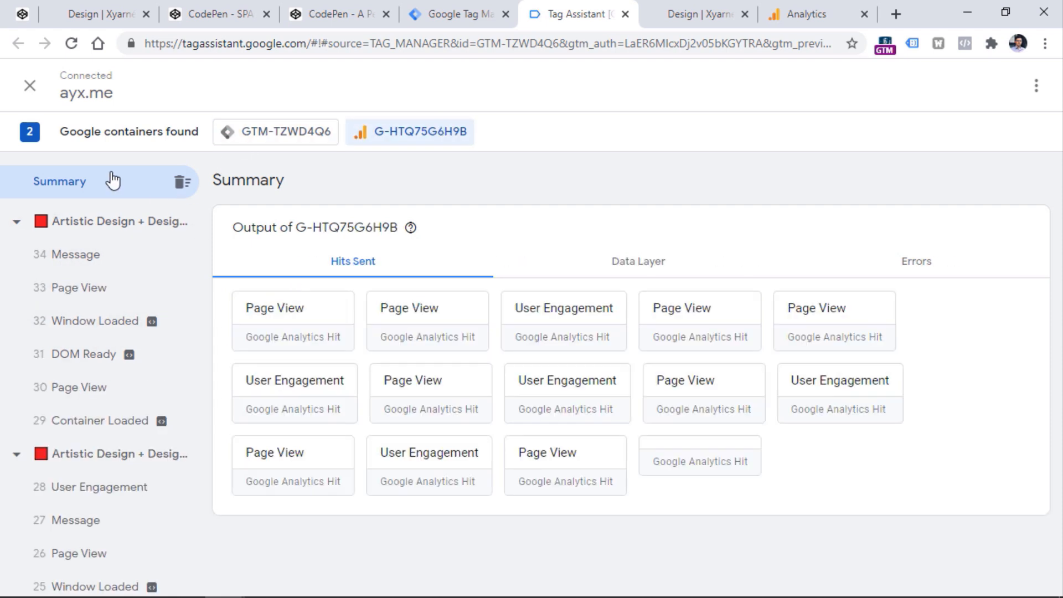
left_click(88, 293)
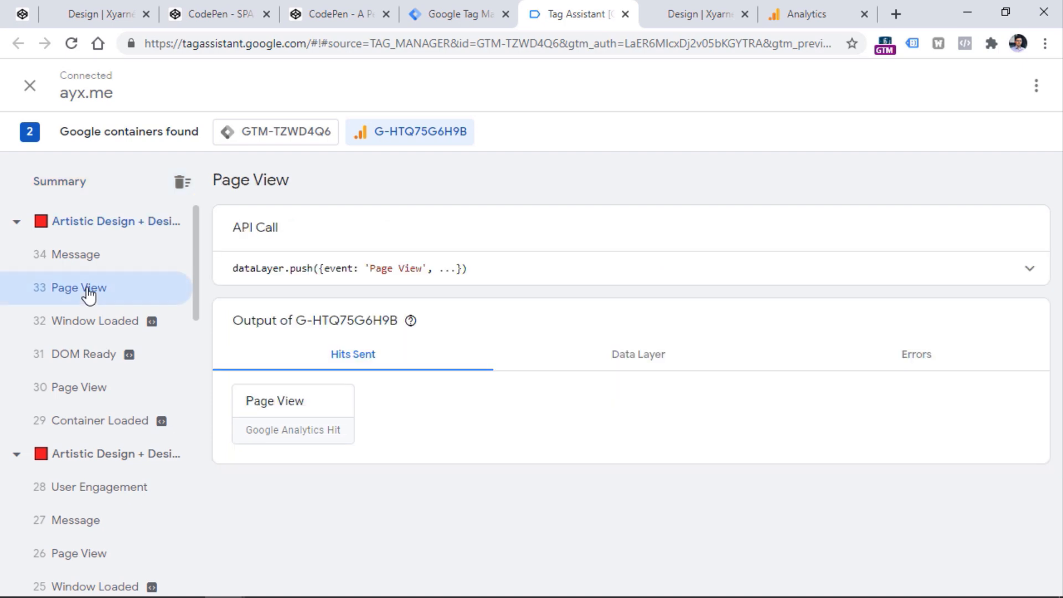
left_click(311, 423)
scroll(383, 349, "down", 3)
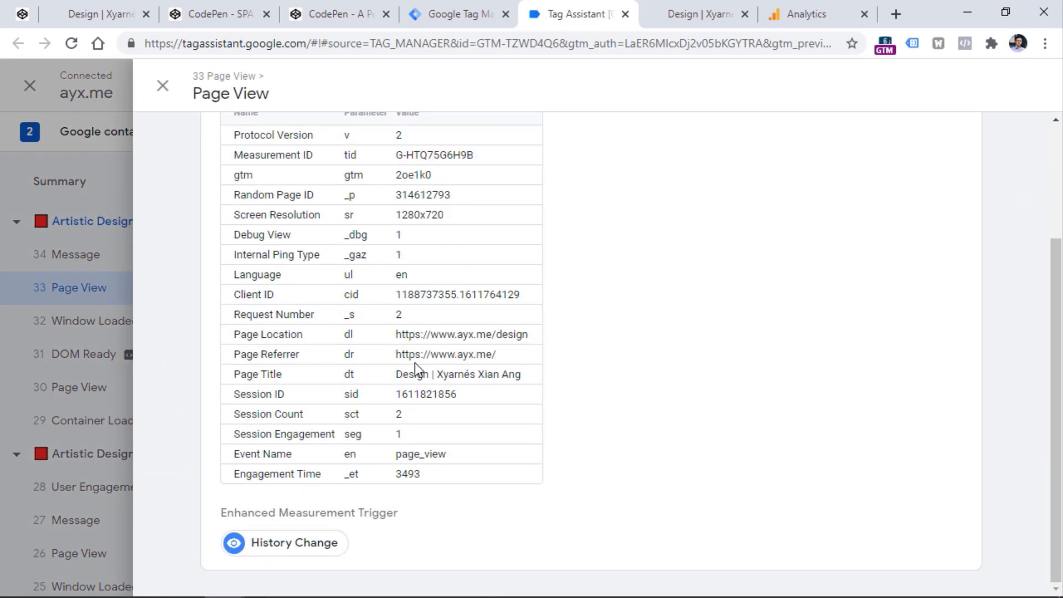
scroll(364, 254, "up", 3)
left_click(163, 86)
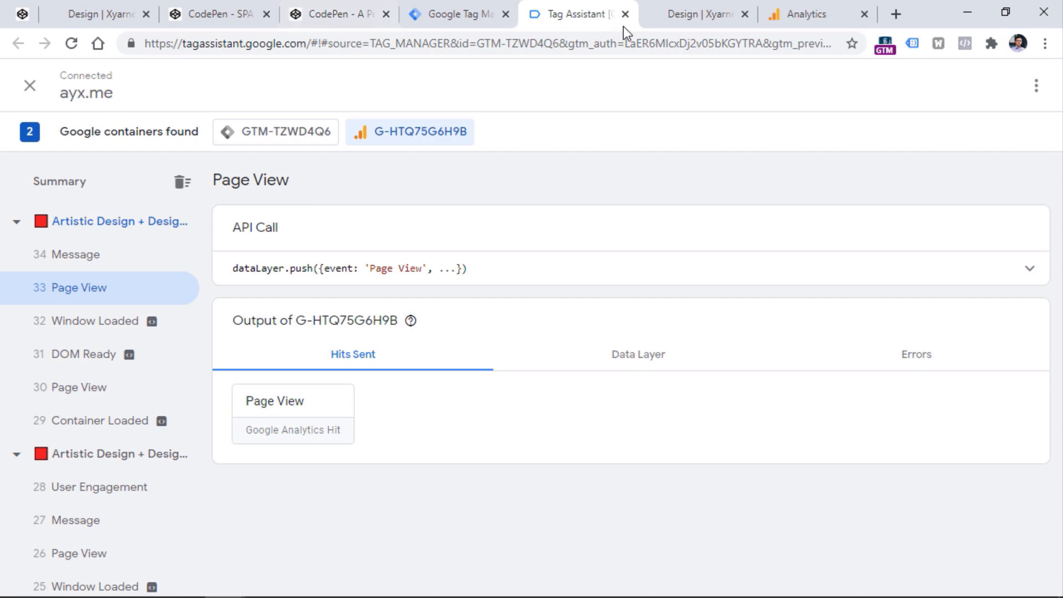
- Return to the debugged site and open the Saint New York project from the Design page
left_click(665, 18)
scroll(645, 173, "down", 5)
scroll(455, 74, "up", 5)
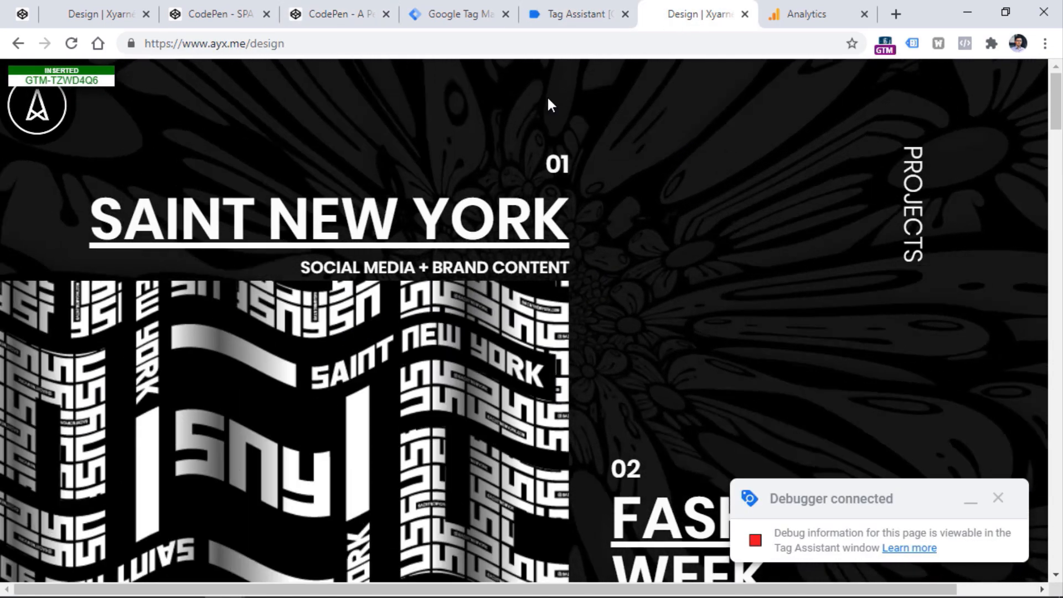
left_click(483, 223)
- Leave the Enhanced measurement settings and web stream details in Google Analytics and go back to DebugView
left_click(802, 19)
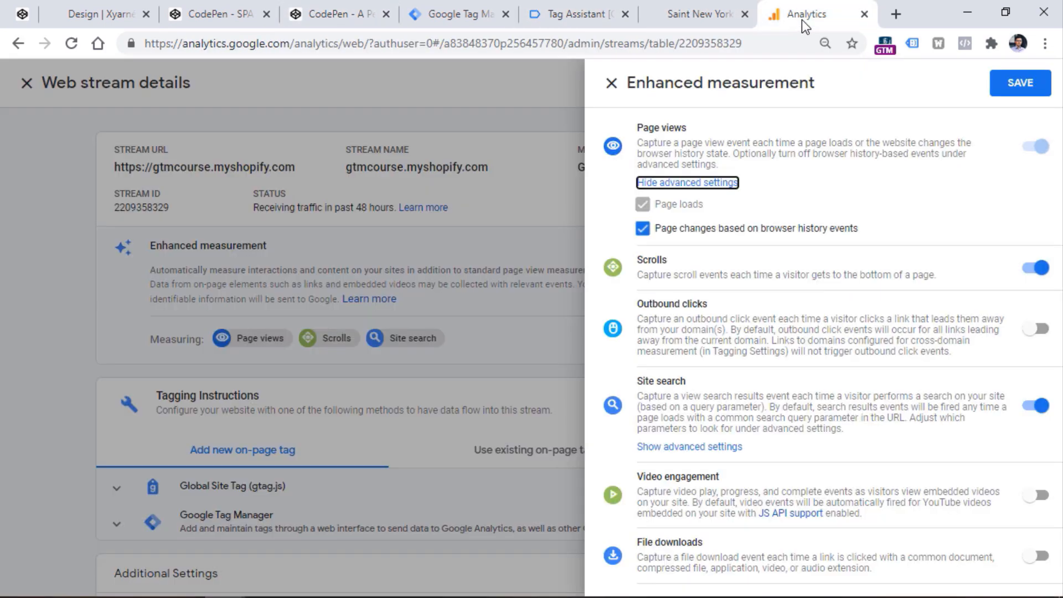
left_click(165, 231)
left_click(153, 89)
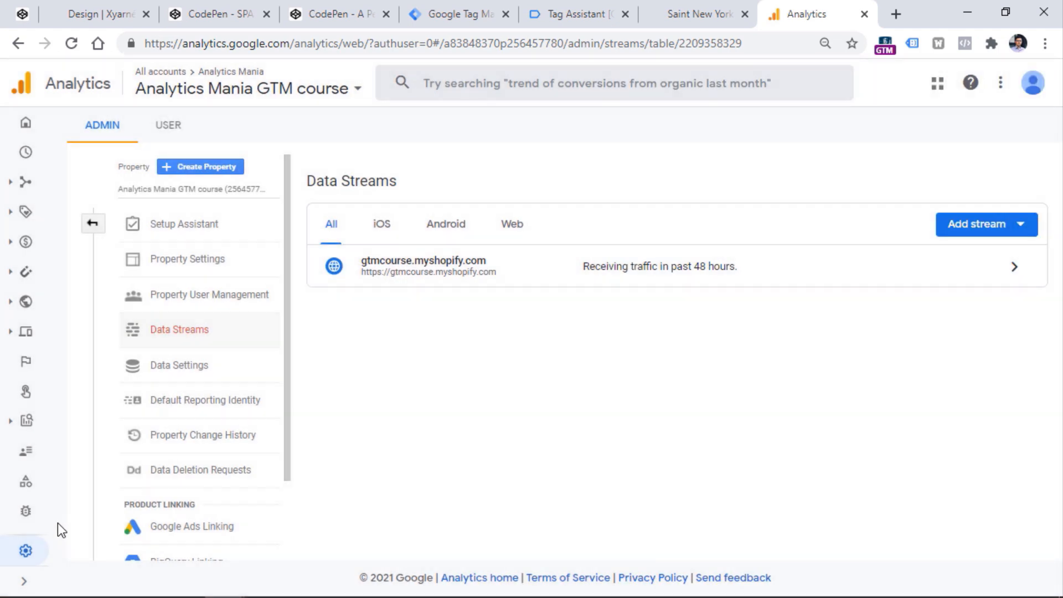
left_click(33, 512)
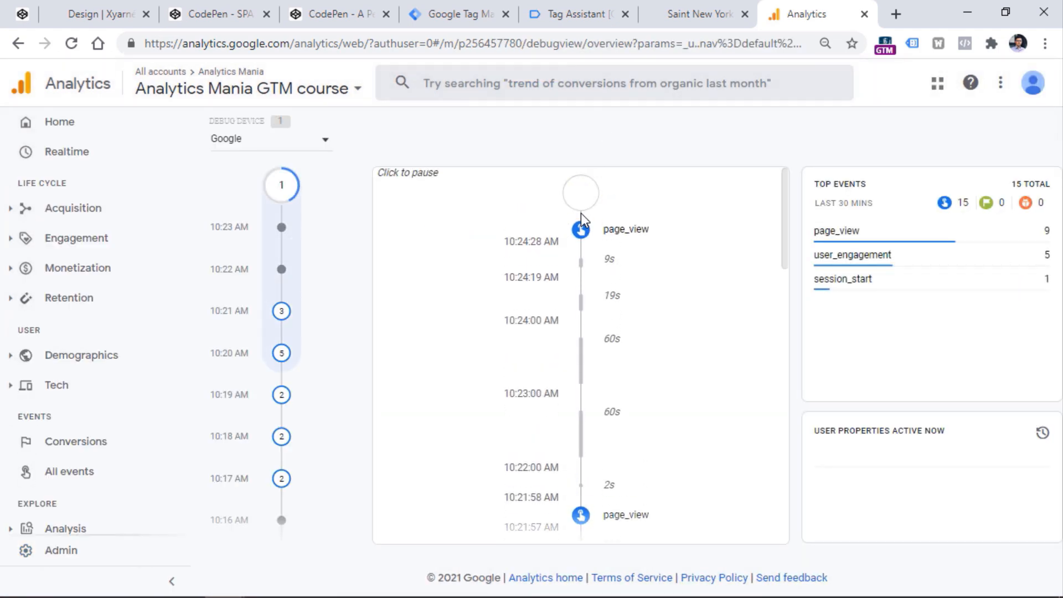
- Examine the page_referrer and page_location parameters of the newest page_view event in DebugView
left_click(581, 222)
left_click(569, 444)
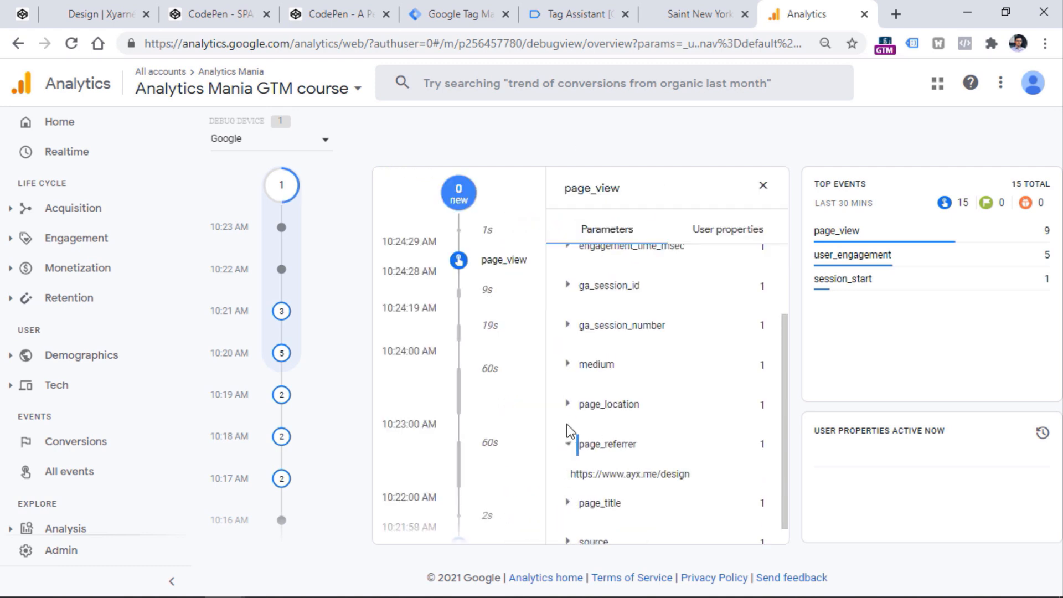
left_click(568, 406)
left_click_drag(677, 435, 575, 434)
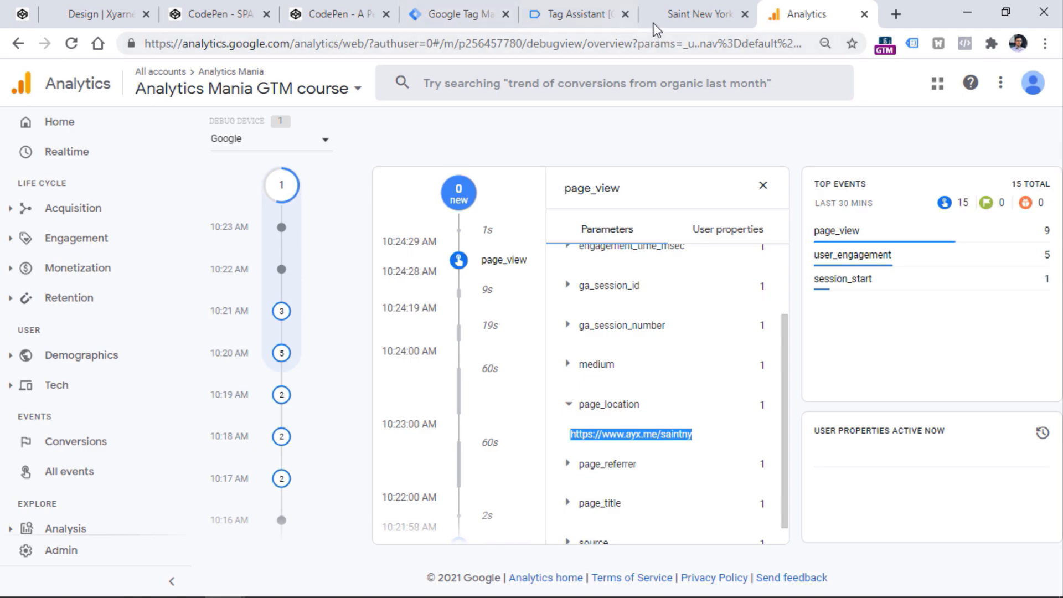
left_click(647, 16)
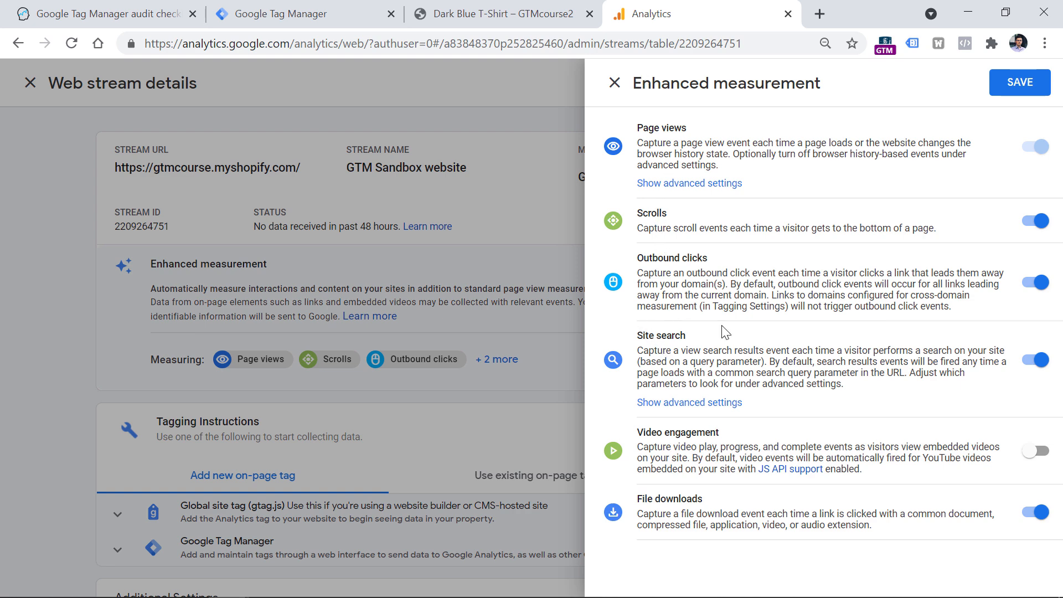
- Turn off Scrolls, Site search, Outbound clicks and File downloads for the GTM Sandbox website stream and show the advanced page view settings
left_click(1033, 222)
left_click(1038, 359)
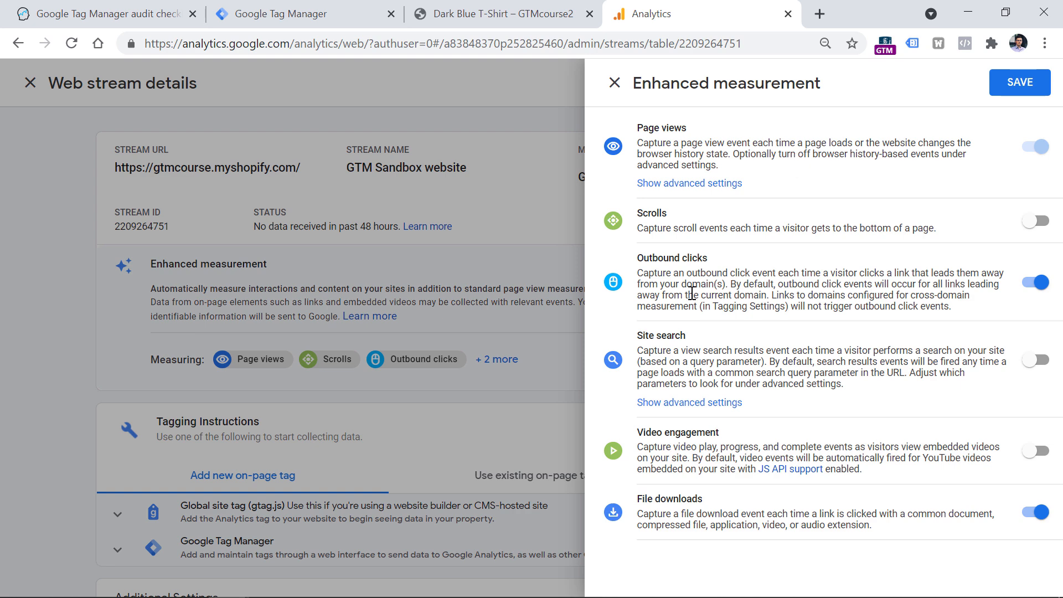
left_click(1032, 289)
left_click(1036, 515)
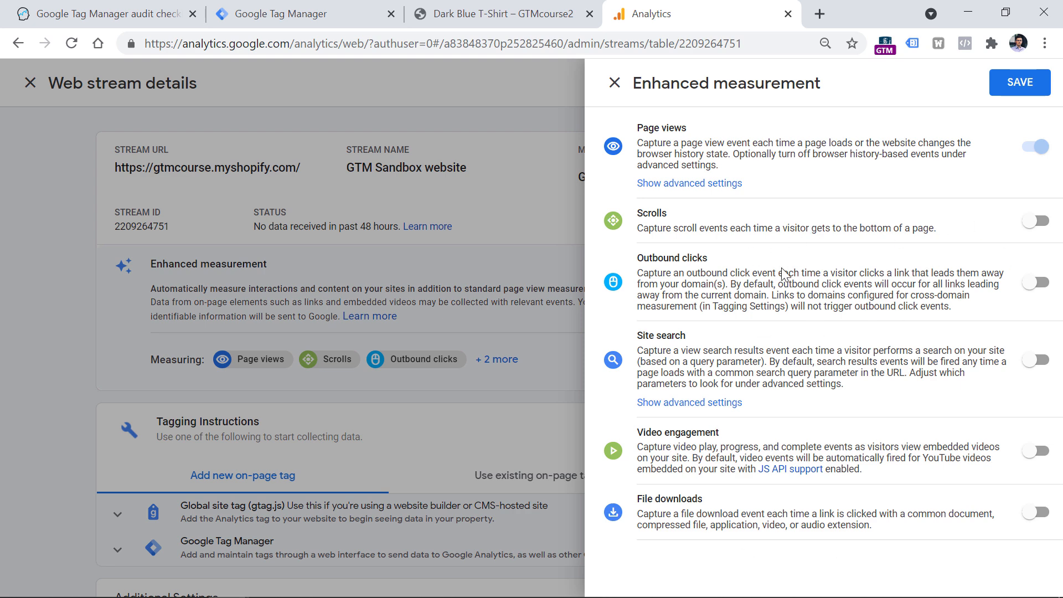
left_click(701, 184)
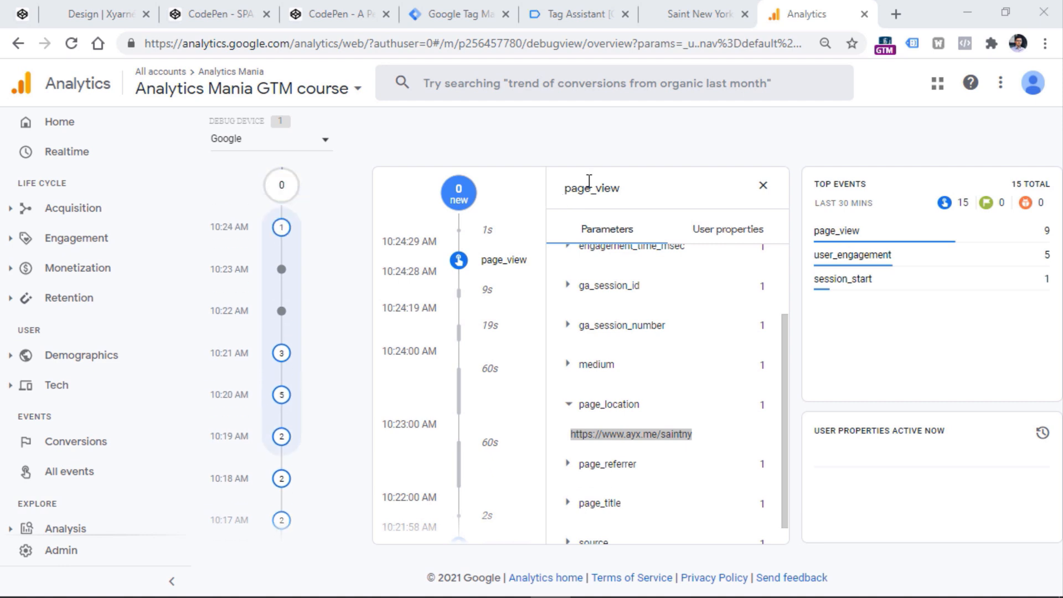
- Close the page_view details in DebugView and open the Sony Xperia Z3 product in the debugged CodePen SPA demo
left_click(763, 186)
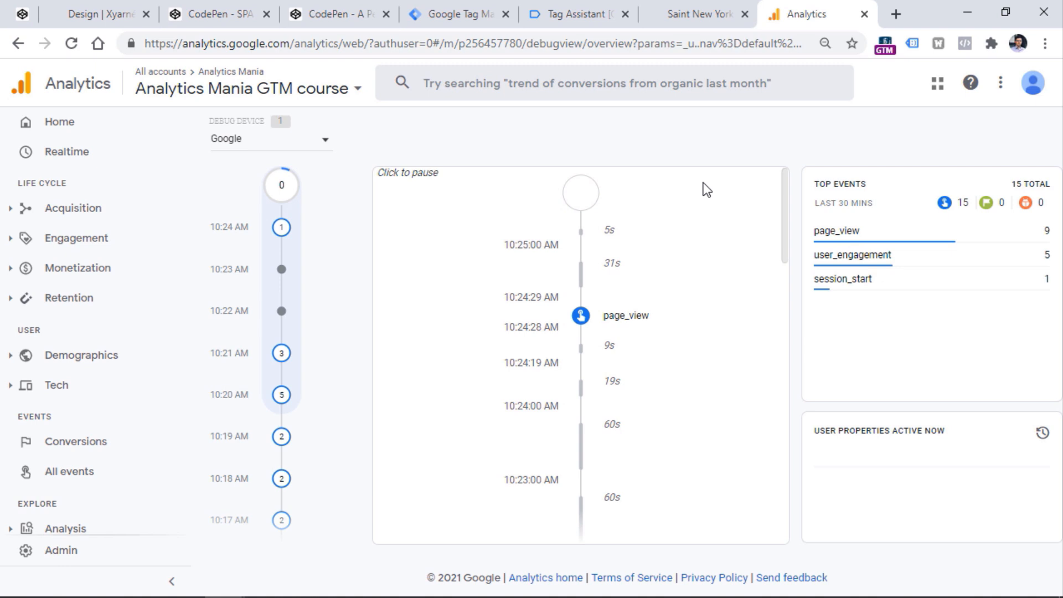
left_click(691, 14)
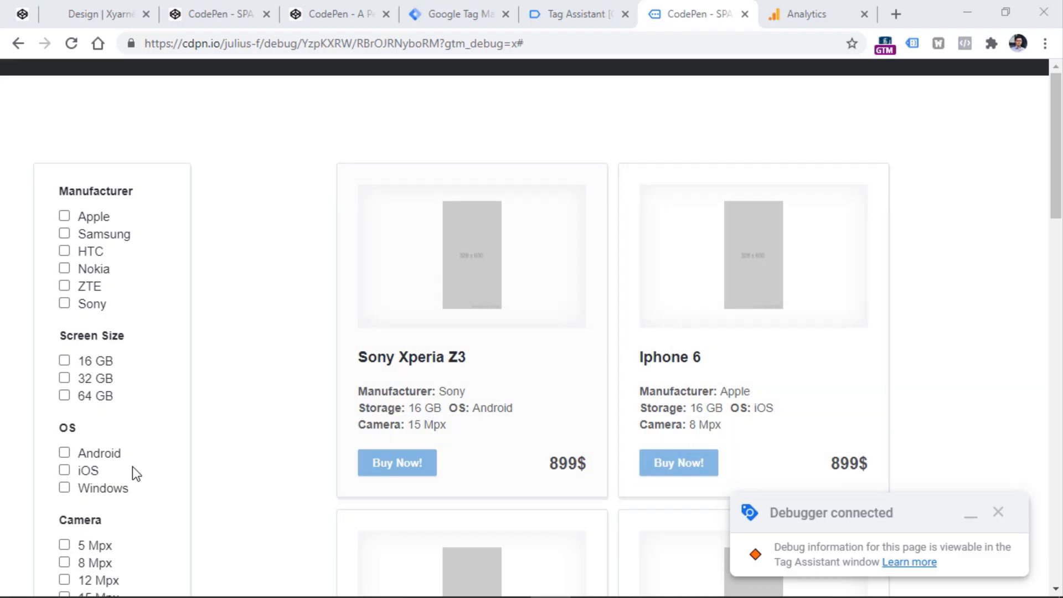
scroll(222, 261, "down", 5)
scroll(219, 257, "down", 5)
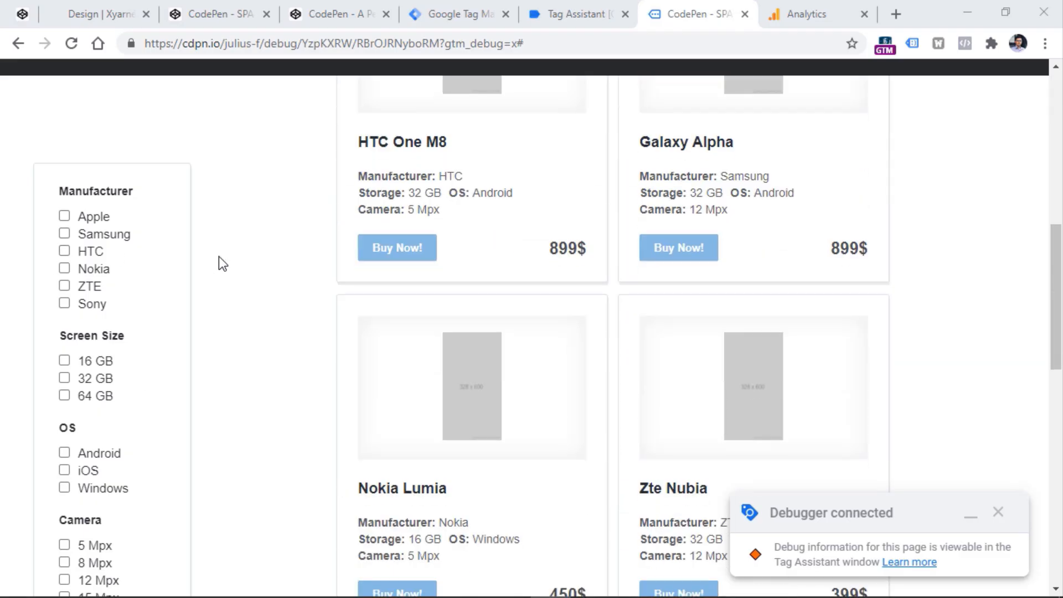
scroll(218, 257, "up", 10)
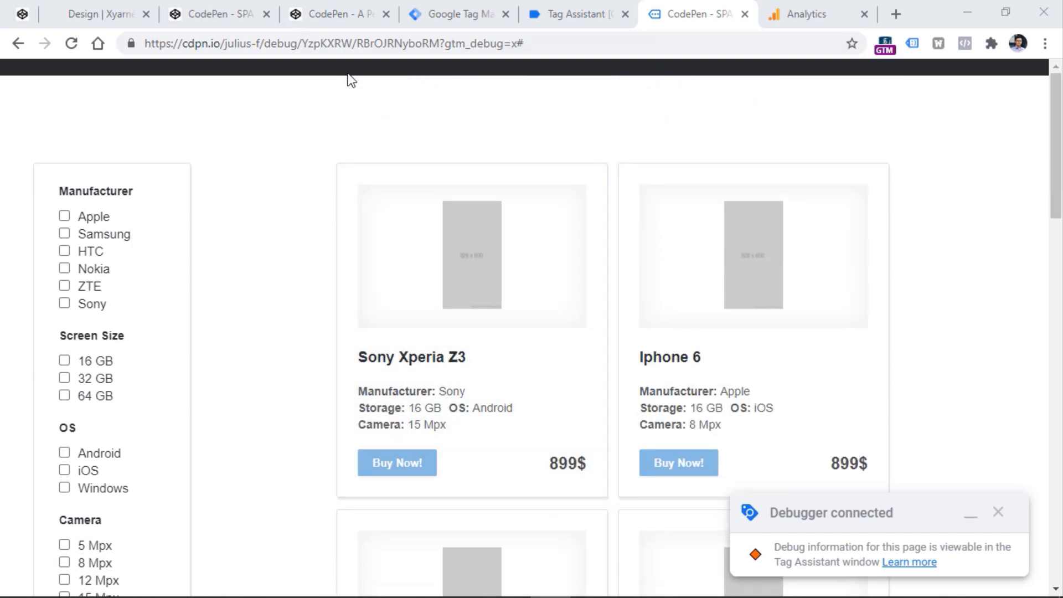
left_click(463, 280)
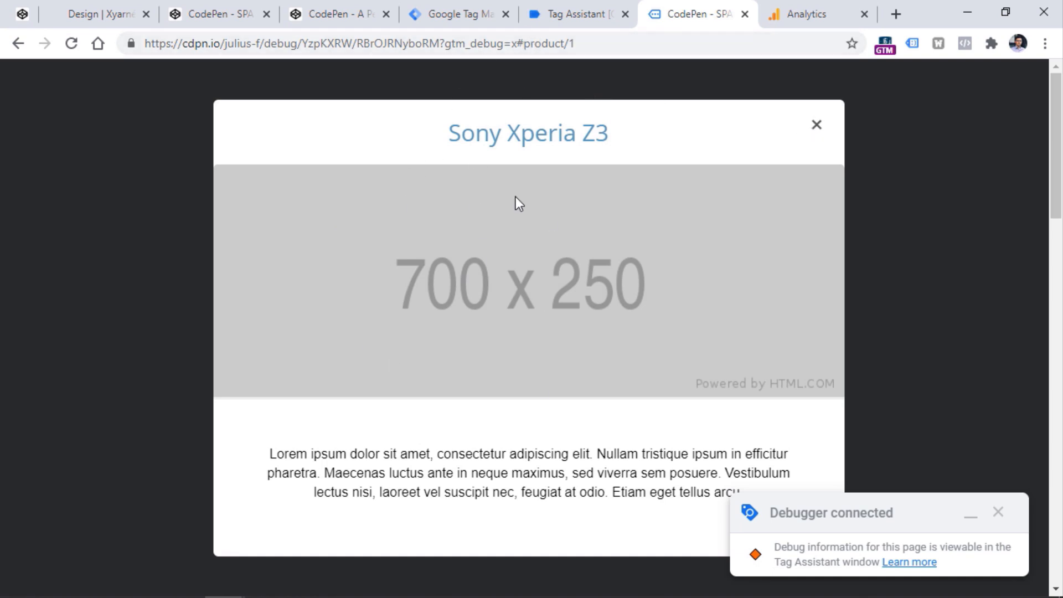
- Compare the URL fragments of the Sony Xperia Z3, product list and Galaxy Alpha views in the SPA demo, closing each product
left_click_drag(521, 47, 591, 48)
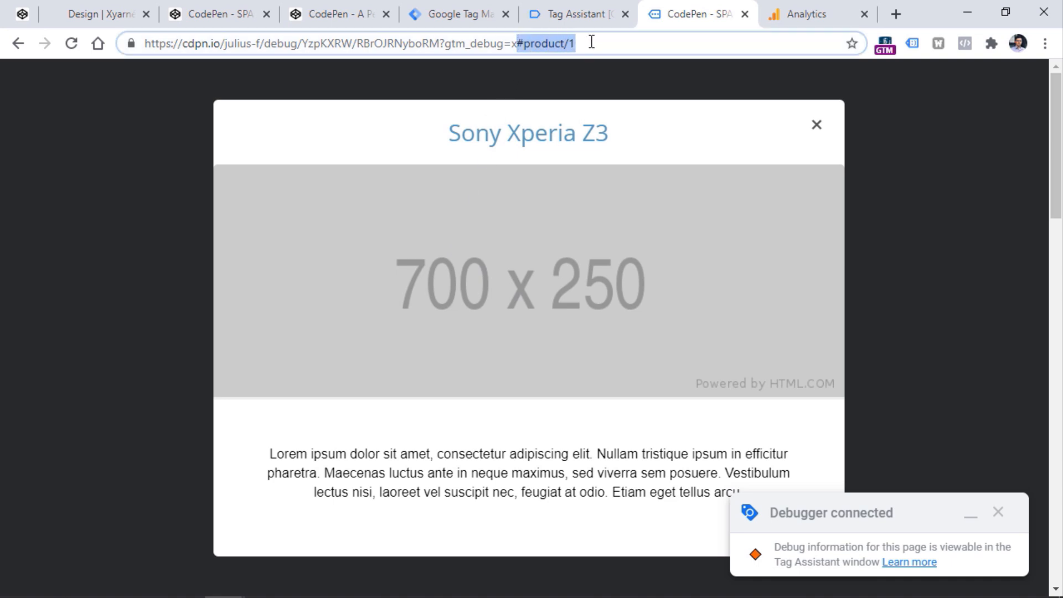
left_click(818, 126)
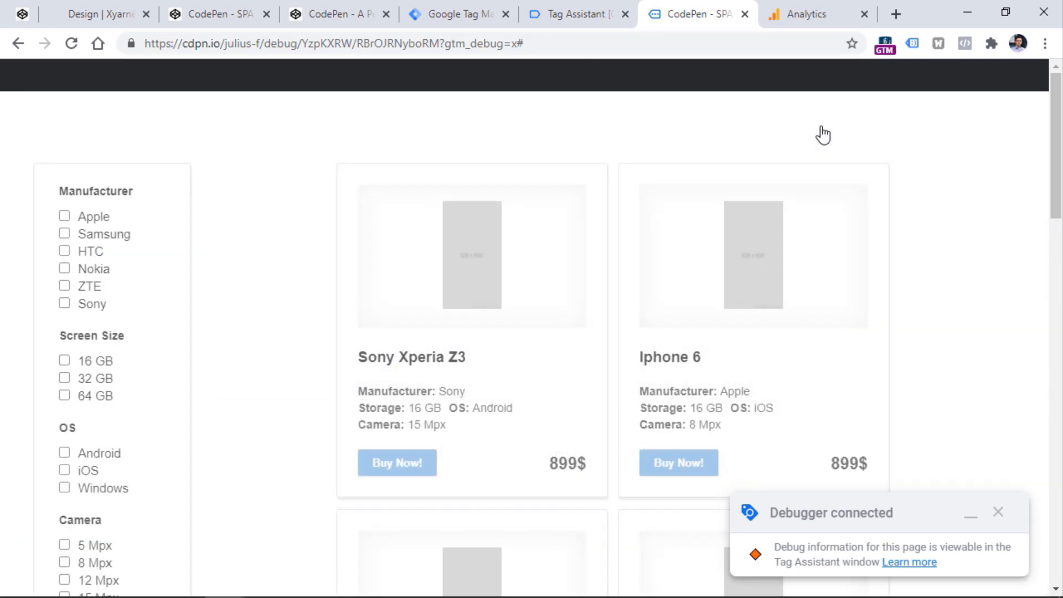
left_click(530, 37)
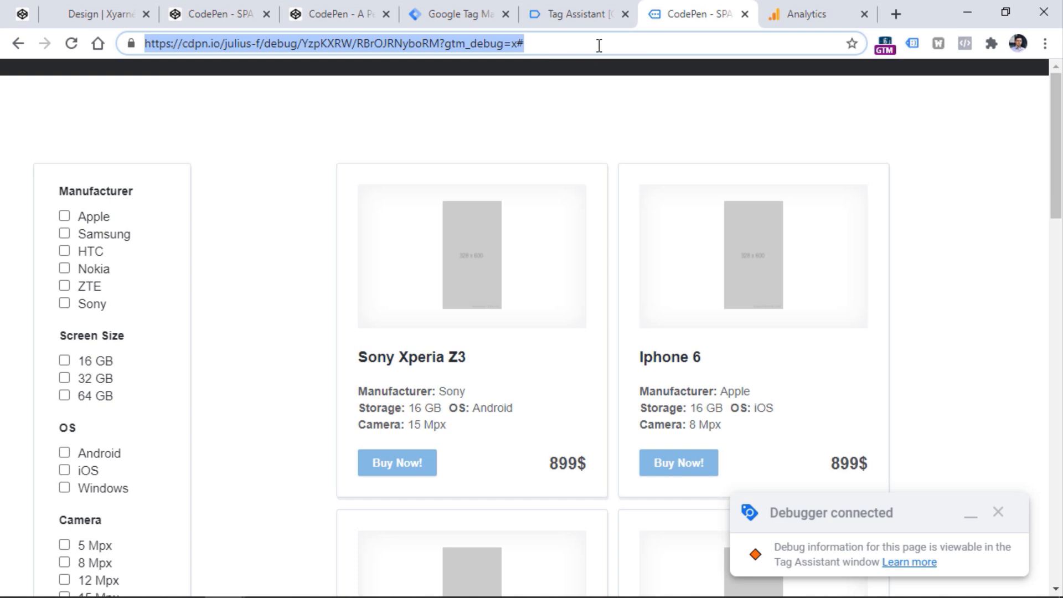
scroll(716, 404, "down", 5)
left_click(729, 370)
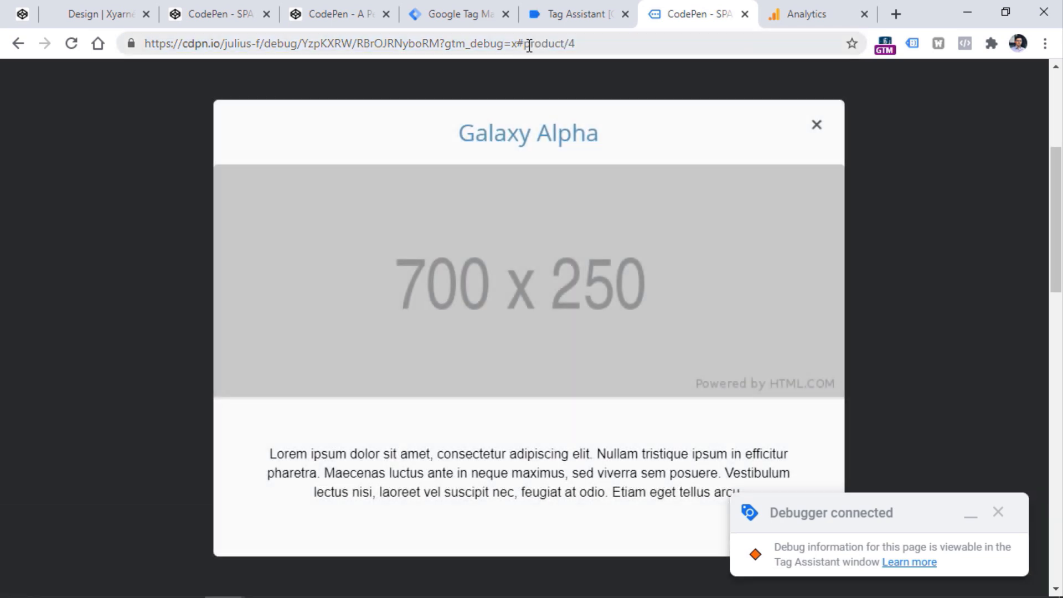
left_click_drag(530, 43, 604, 43)
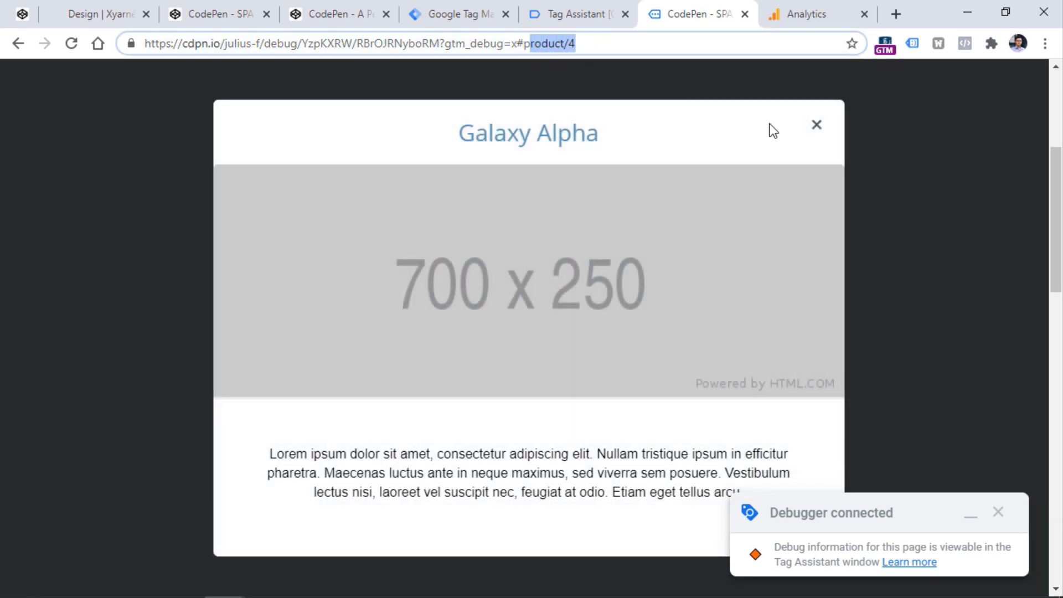
left_click(851, 167)
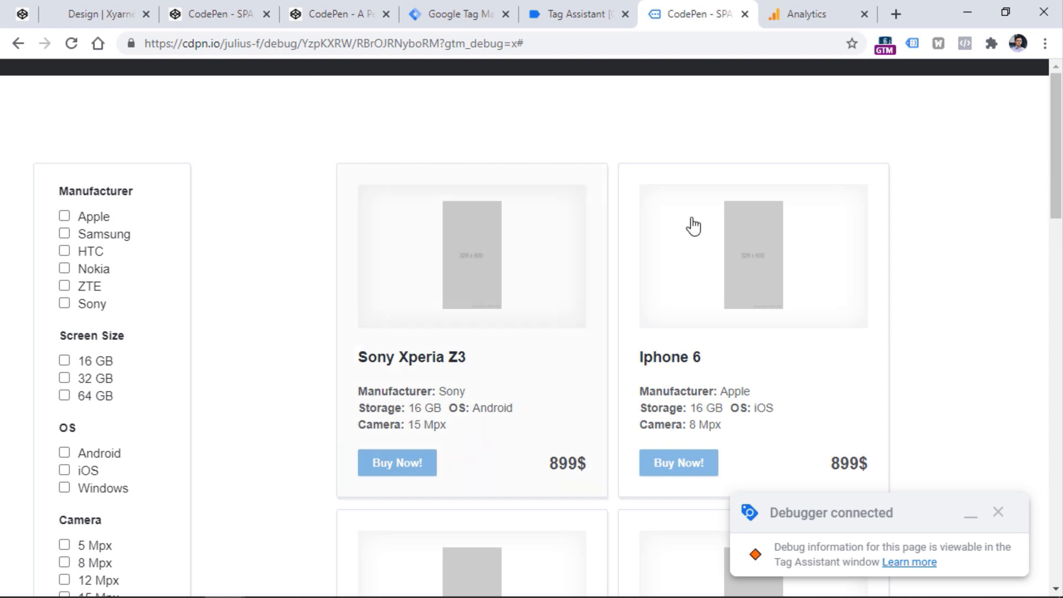
- Switch to Tag Assistant and inspect which tags fired on each History event of the Tag Manager container
left_click(577, 12)
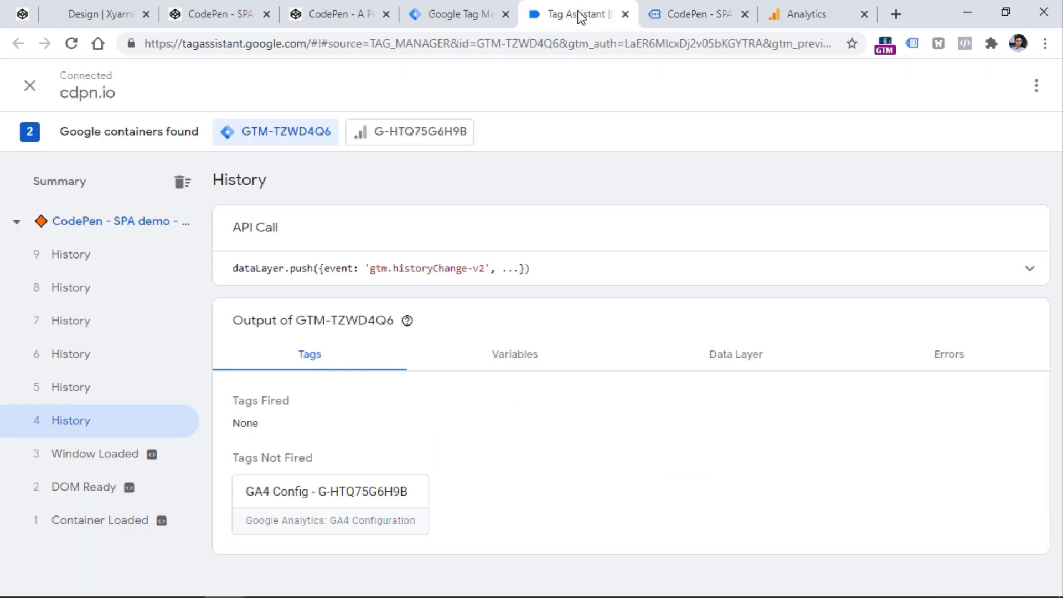
left_click(83, 354)
left_click(87, 320)
left_click(86, 289)
left_click(87, 257)
left_click(93, 357)
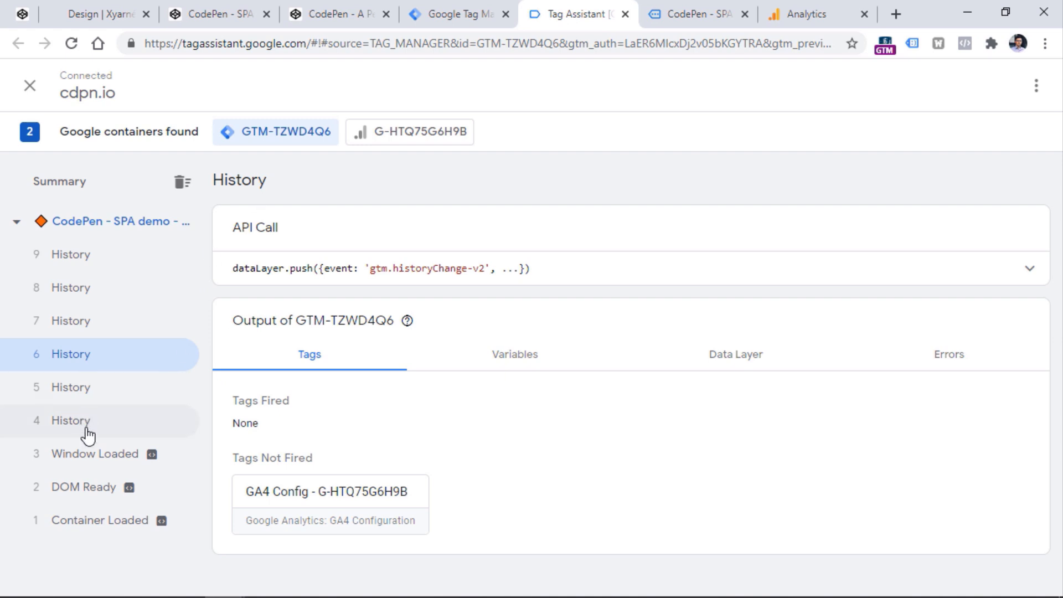
- Examine the hits sent by the GA4 container for its Container Loaded, Page View, DOM Ready and History events
left_click(424, 133)
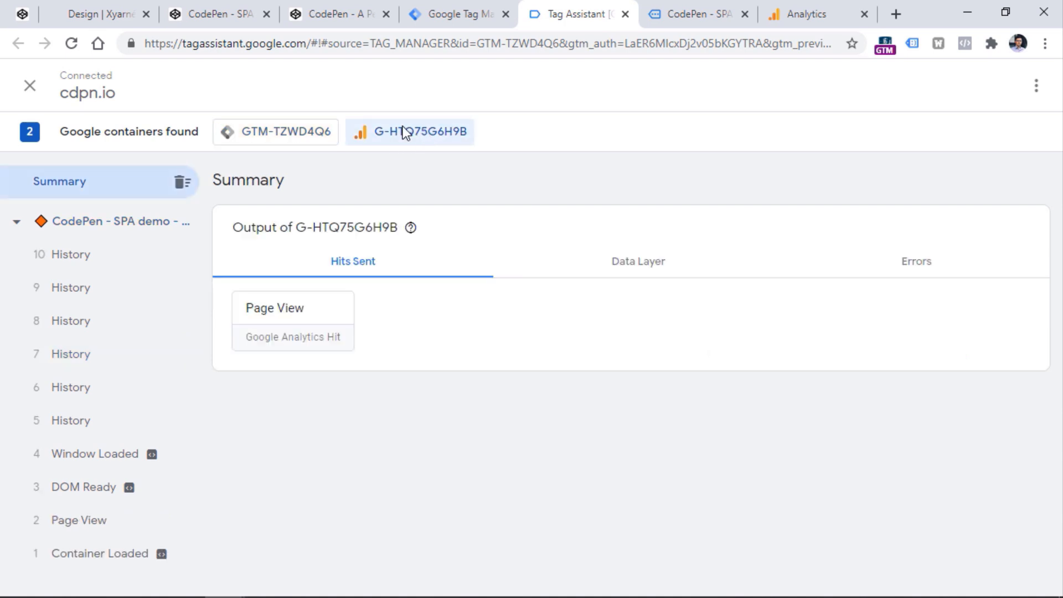
left_click(99, 554)
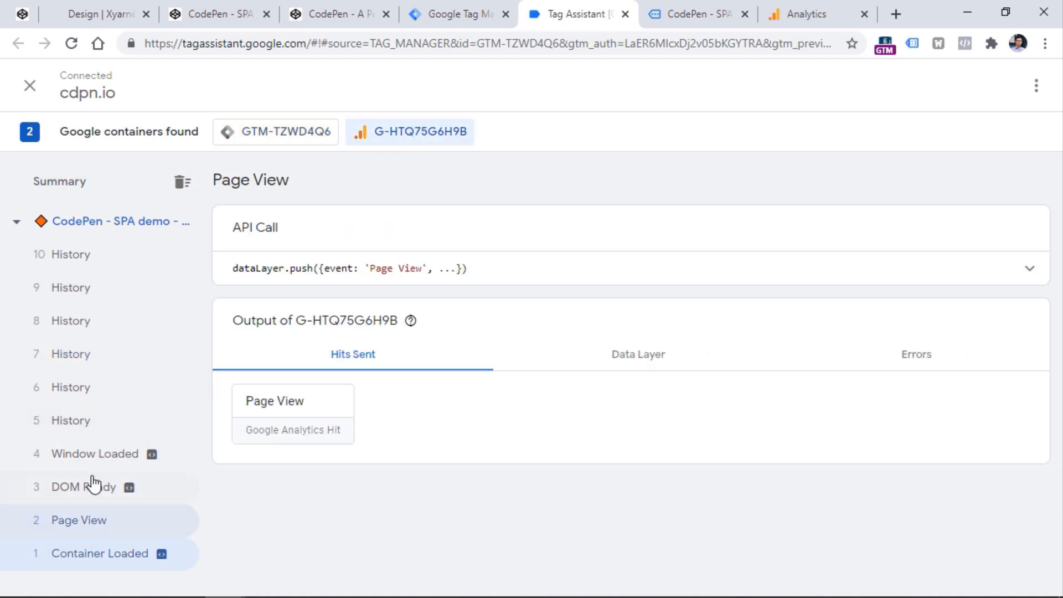
left_click(94, 495)
left_click(83, 223)
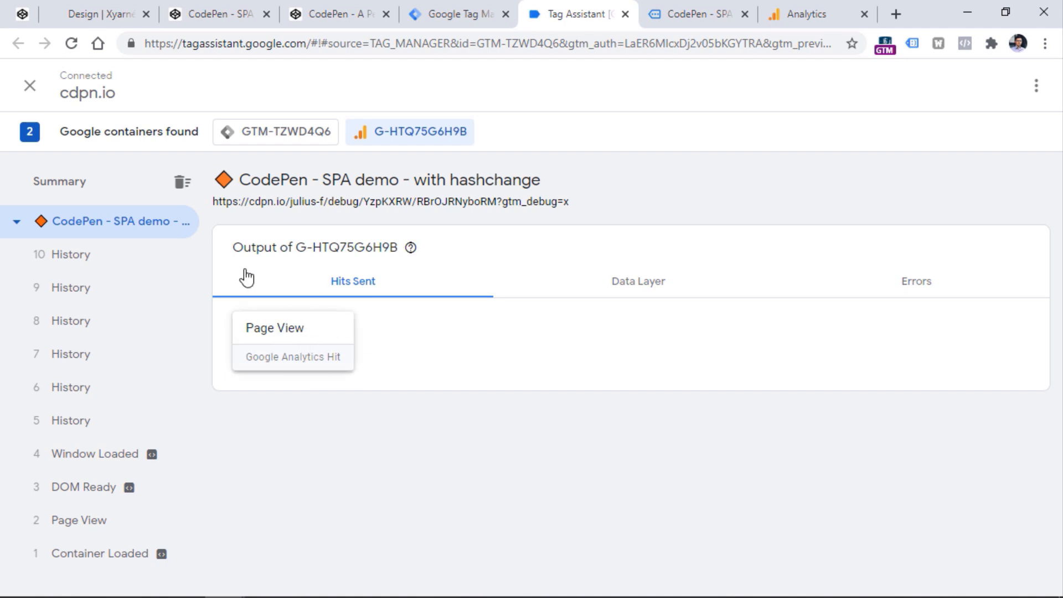
left_click(110, 549)
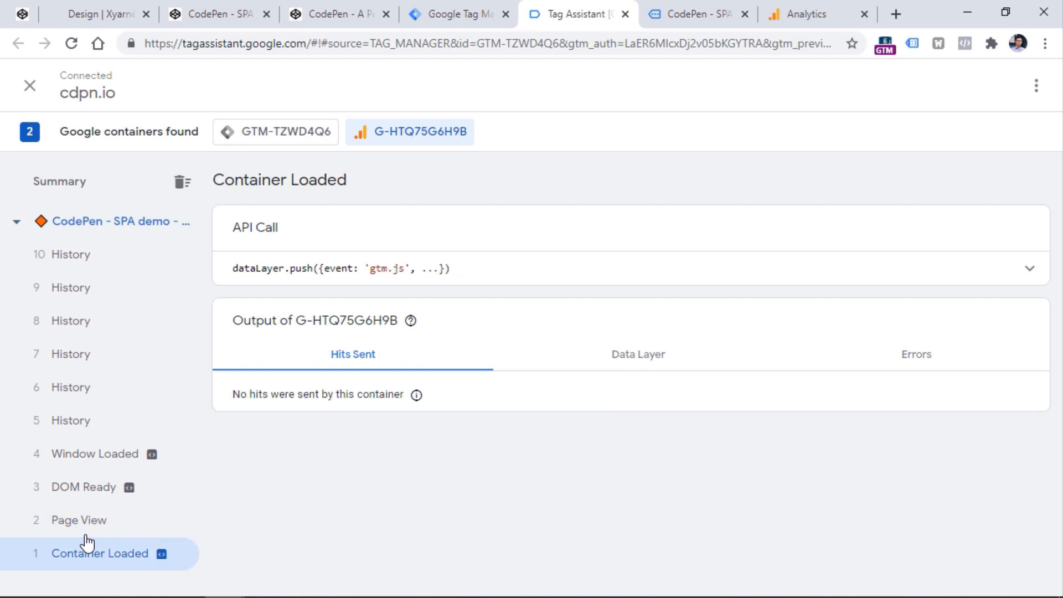
left_click(91, 388)
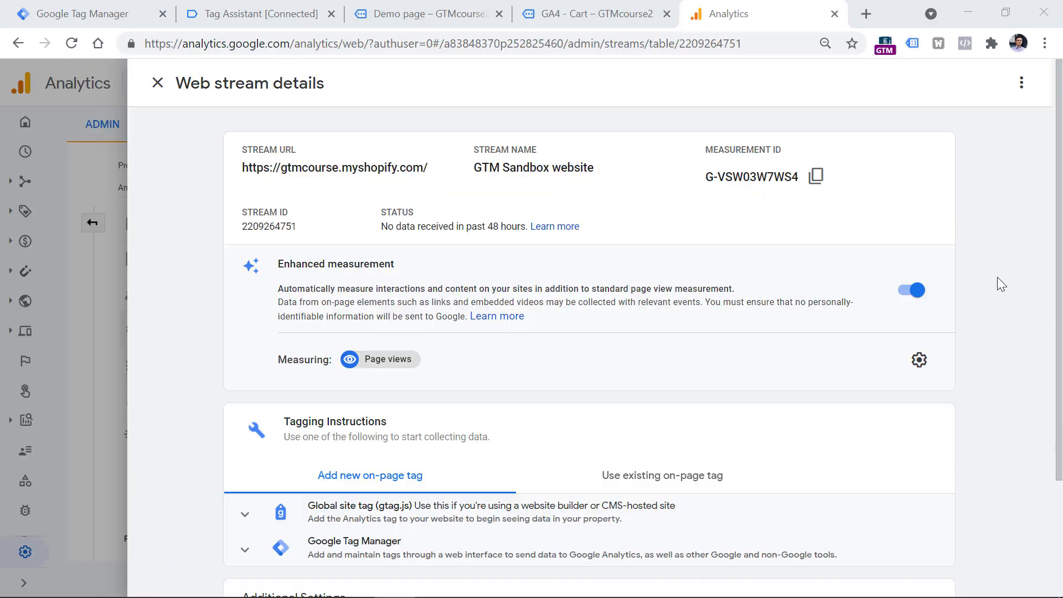
- Turn off Enhanced measurement for the GTM Sandbox website stream in Google Analytics
left_click(913, 298)
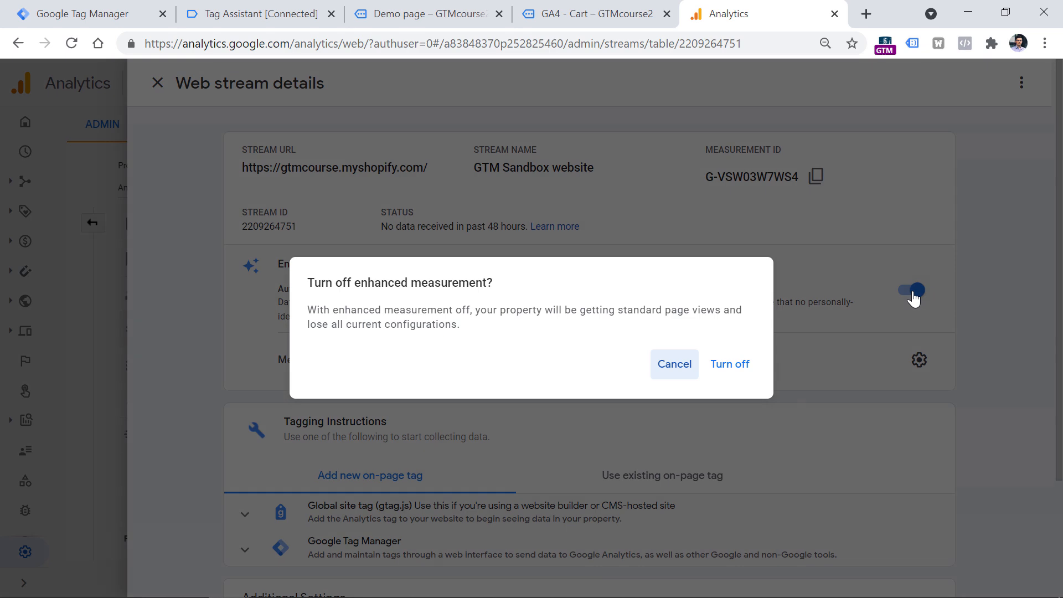
left_click(732, 364)
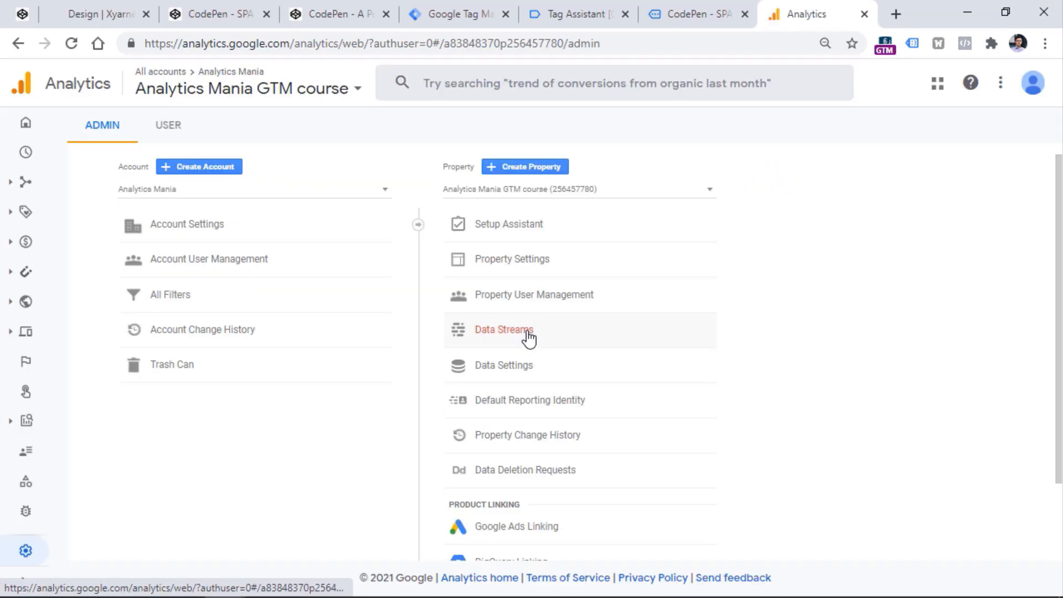
- Open the gtmcourse.myshopify.com data stream's Enhanced measurement settings and show the advanced page view settings
left_click(527, 340)
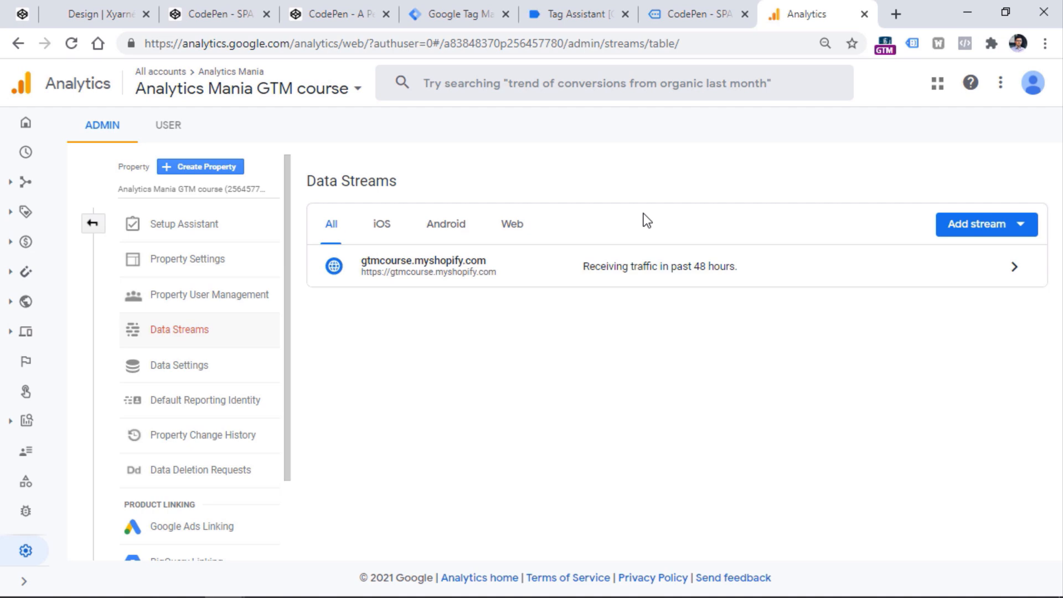
left_click(748, 265)
left_click(915, 342)
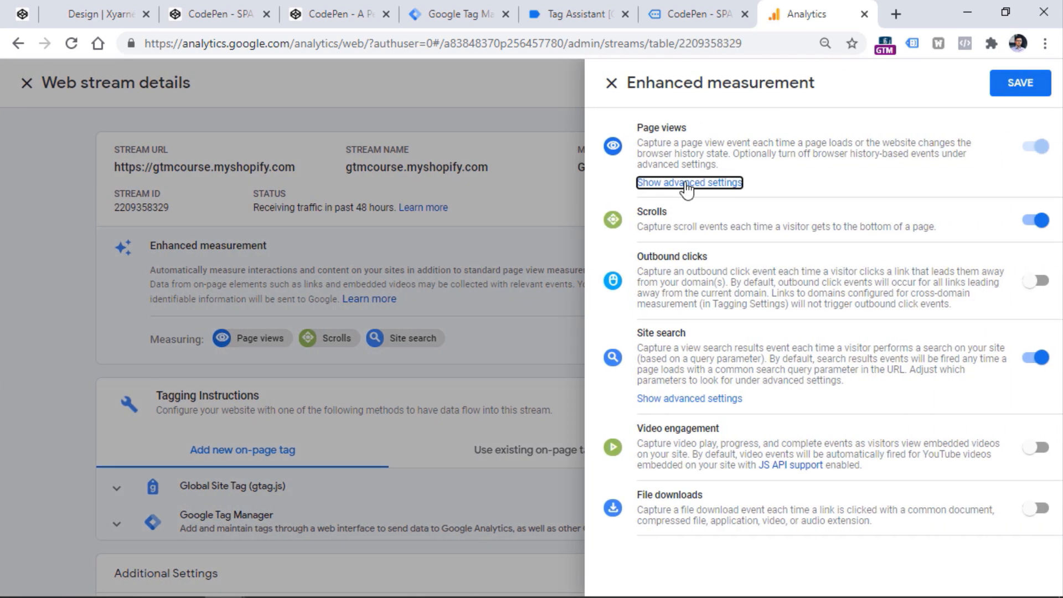
left_click(687, 184)
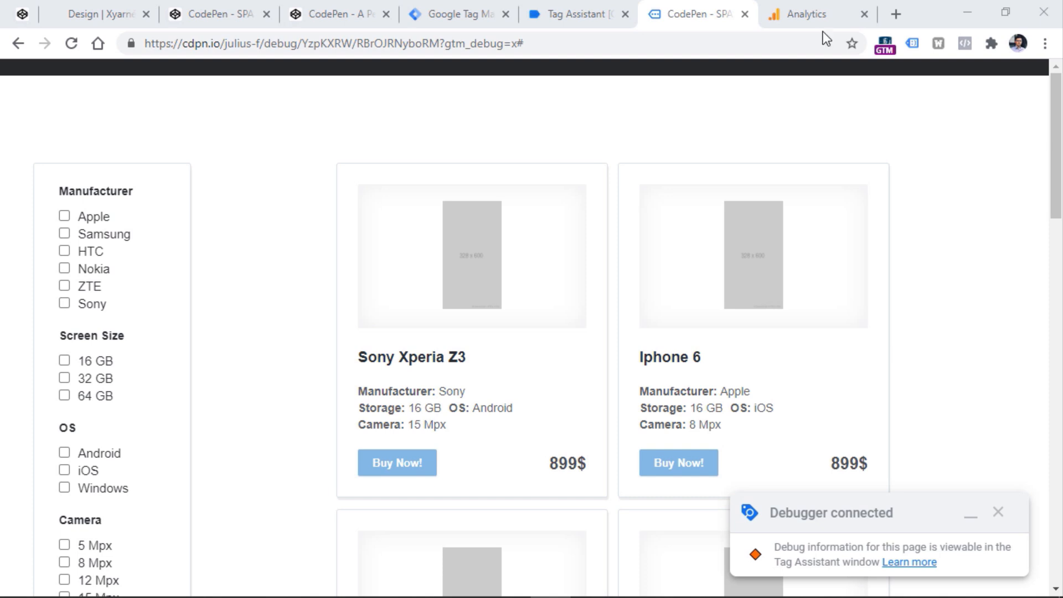
- Clear the recorded events in Tag Assistant, then open and close the Sony Xperia Z3 product in the SPA demo
left_click(826, 12)
left_click(733, 6)
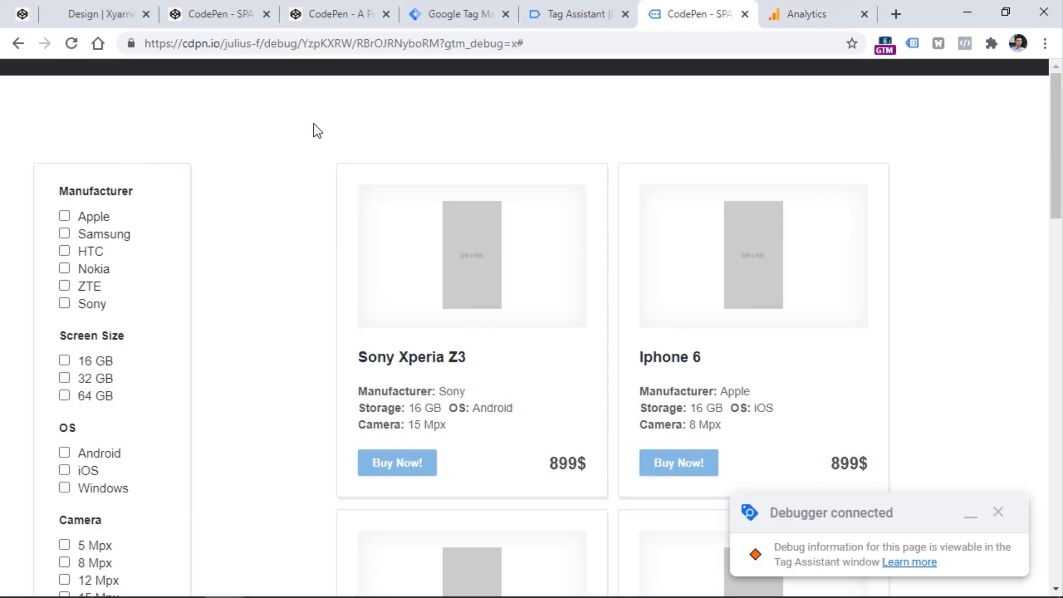
left_click(564, 16)
left_click(182, 183)
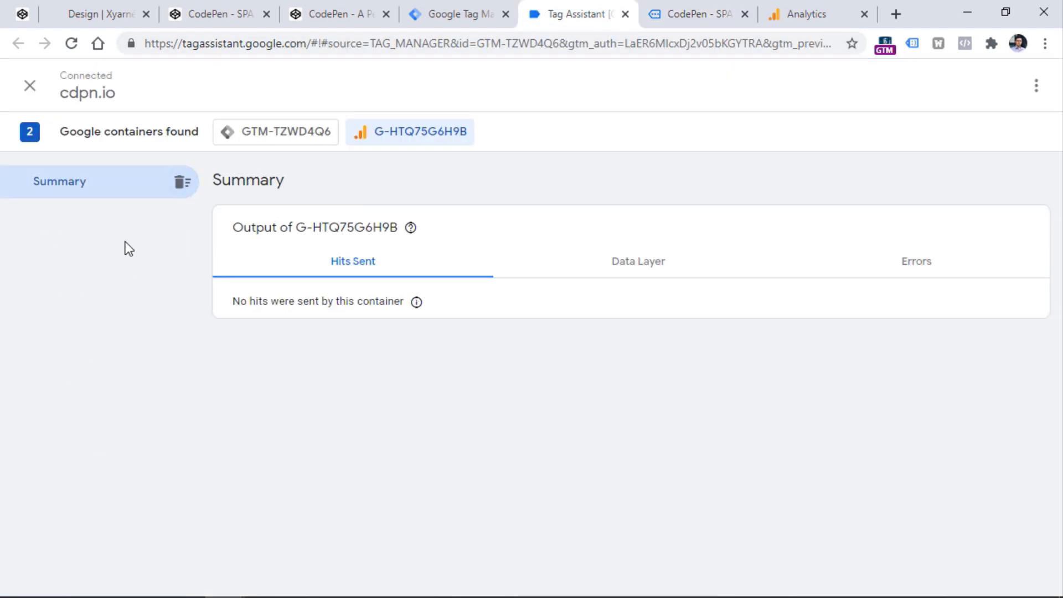
left_click(687, 16)
left_click(676, 74)
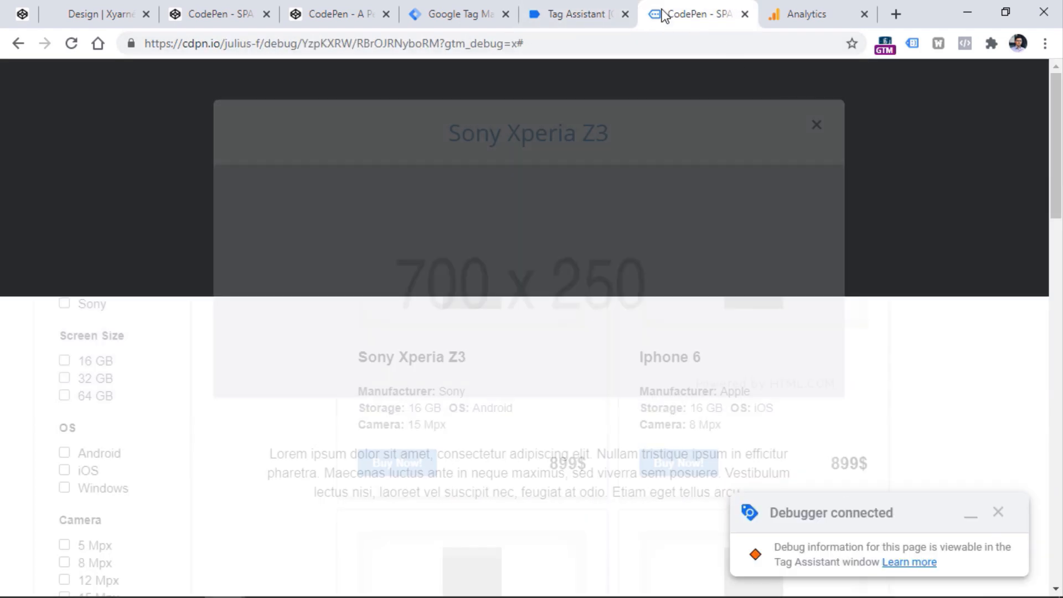
left_click(704, 261)
- Check the Tag Manager container's recorded events in Tag Assistant and clear the event list again
left_click(564, 16)
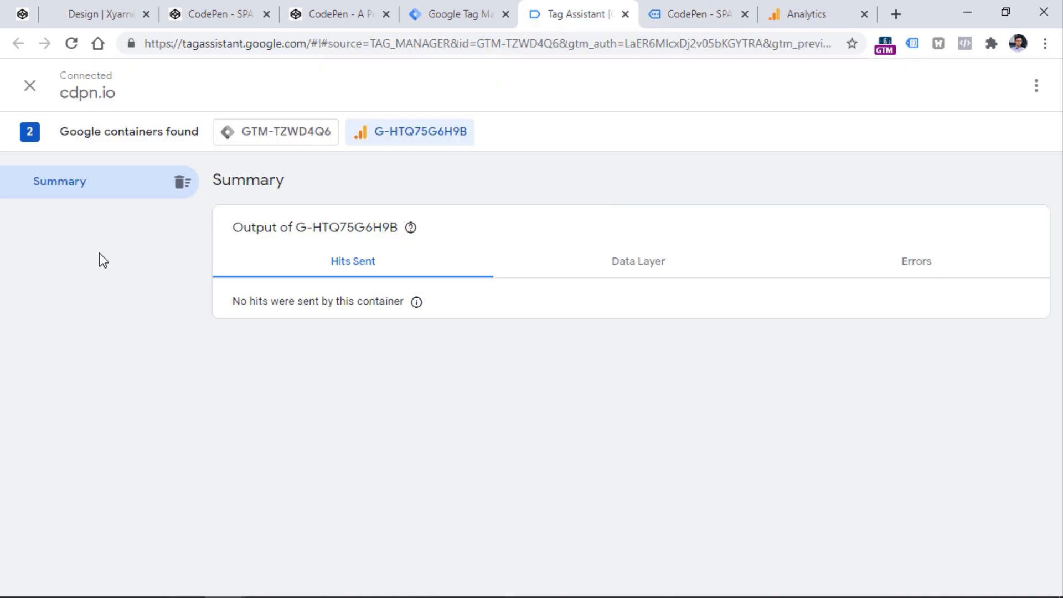
left_click(267, 135)
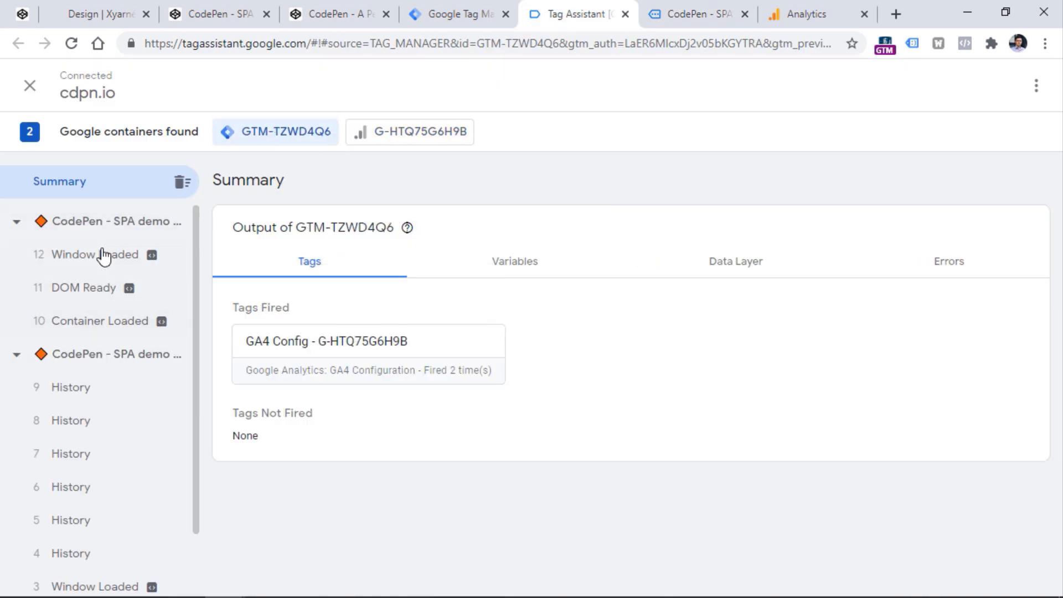
left_click(183, 182)
- Switch to Tag Manager and create a History Change trigger named "All history change" that fires on all history changes
left_click(689, 13)
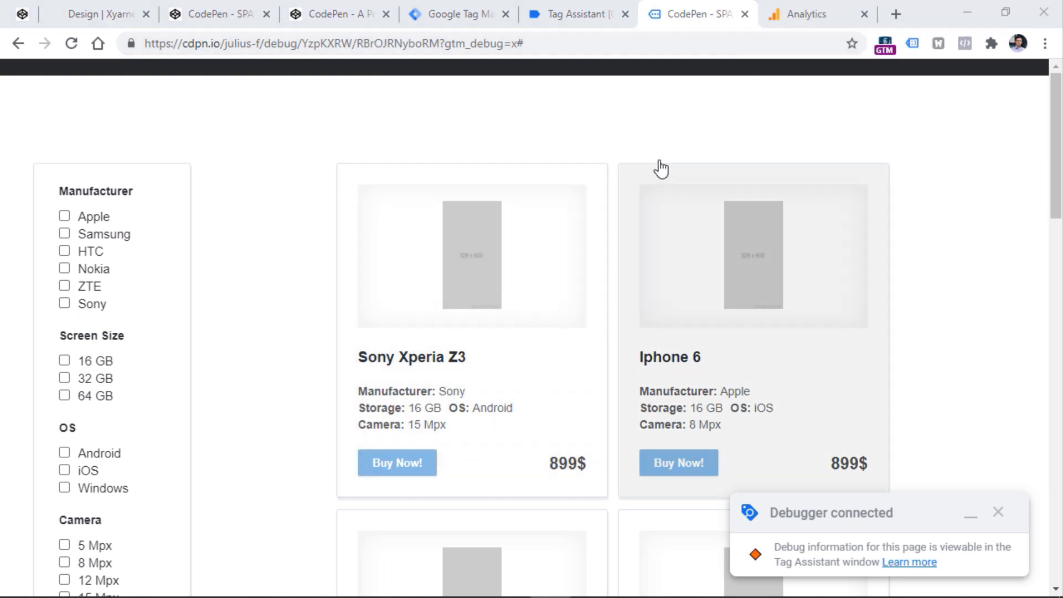
left_click(463, 18)
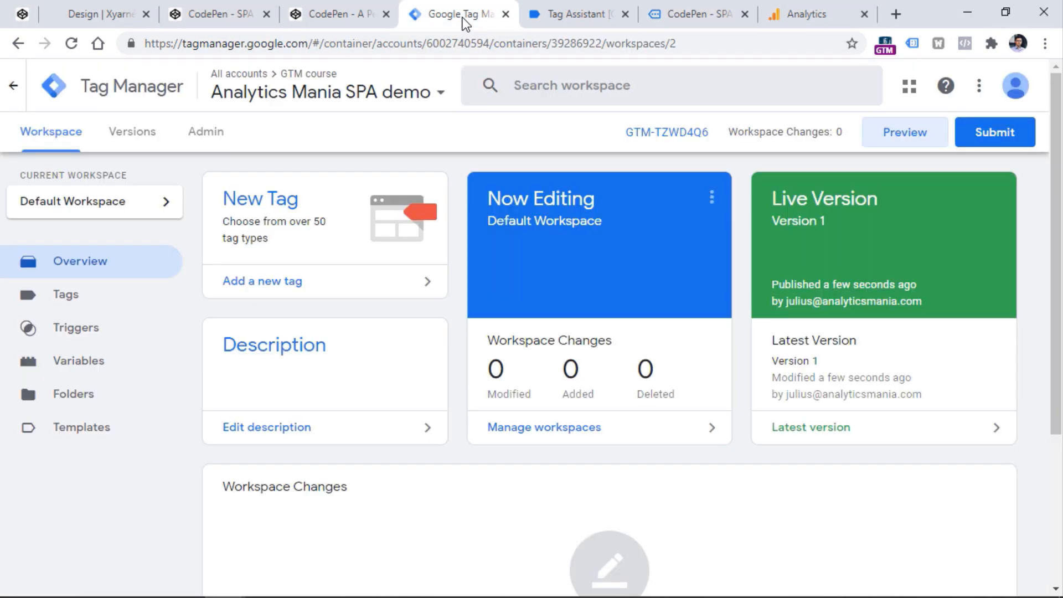
left_click(77, 332)
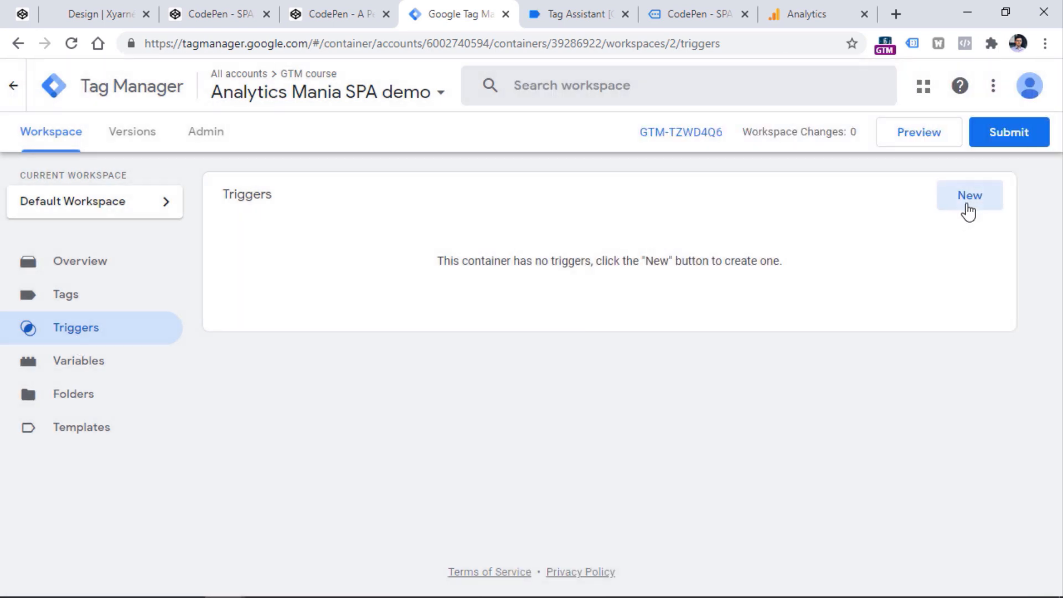
left_click(970, 202)
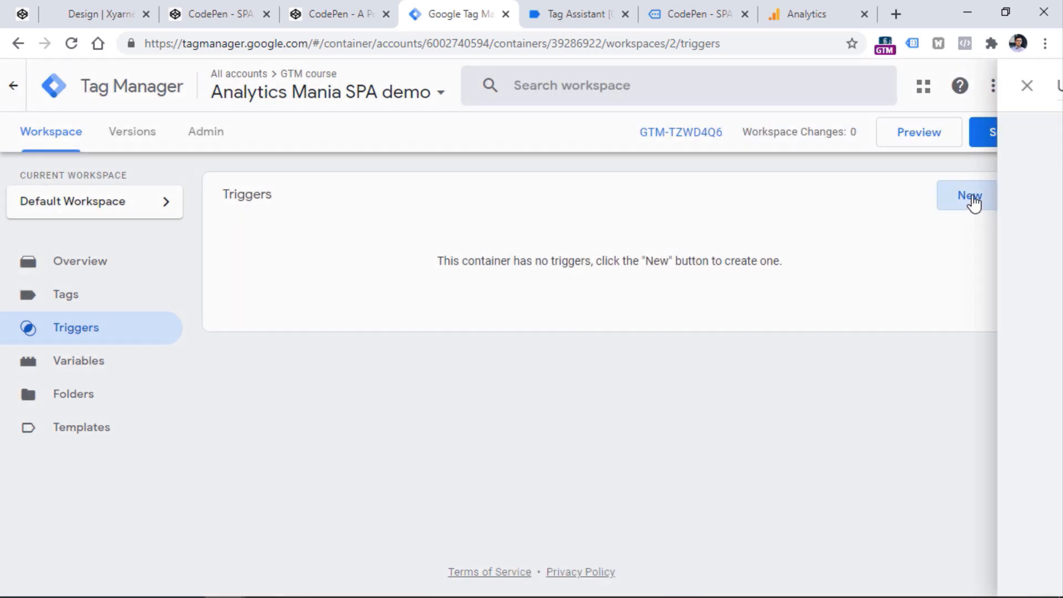
left_click(368, 233)
scroll(643, 441, "down", 6)
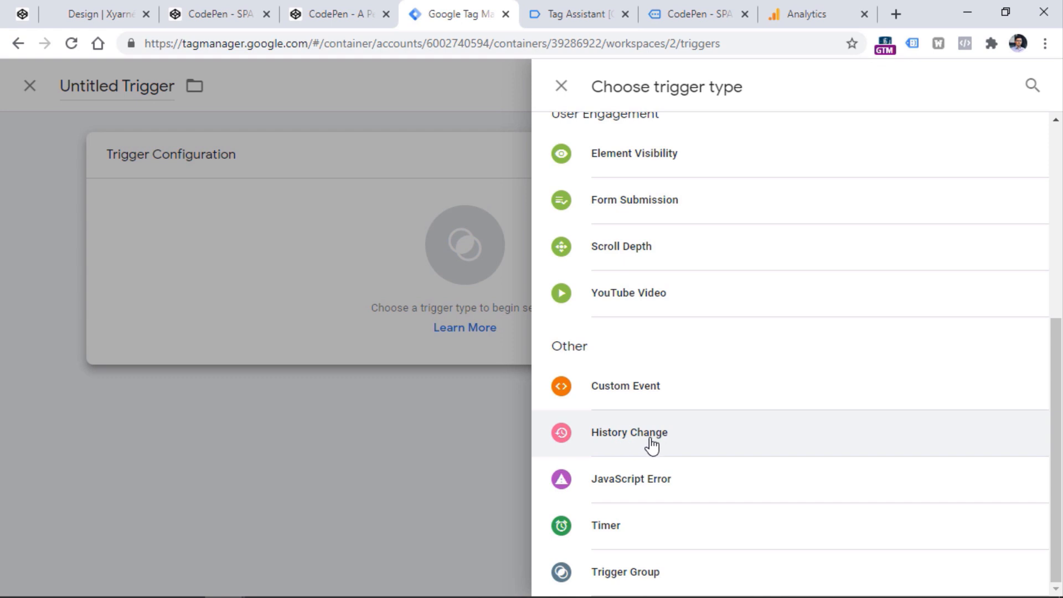
left_click(644, 440)
triple_click(261, 95)
type("All history change")
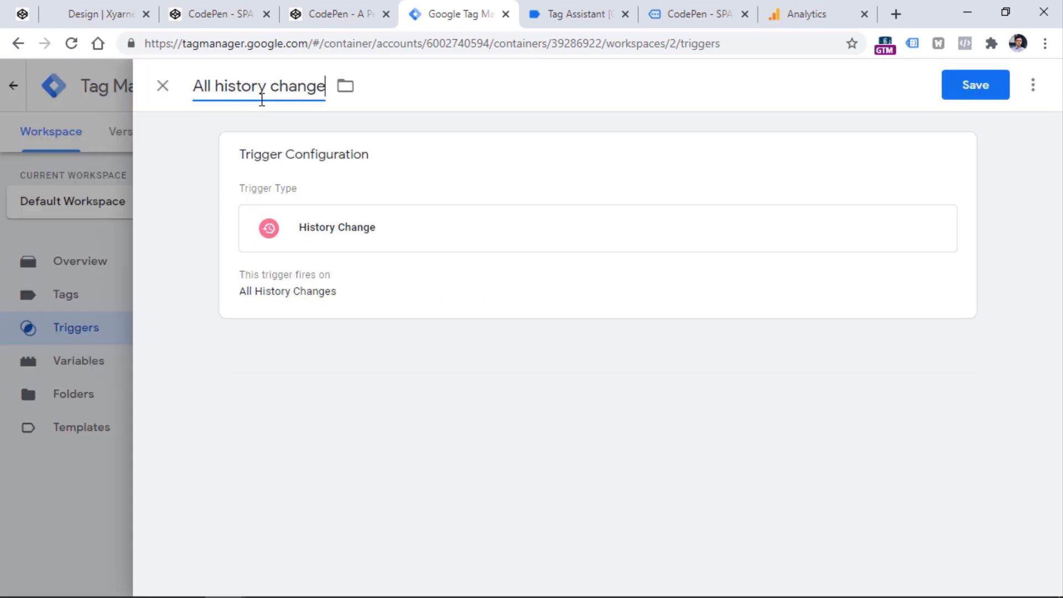
left_click(960, 90)
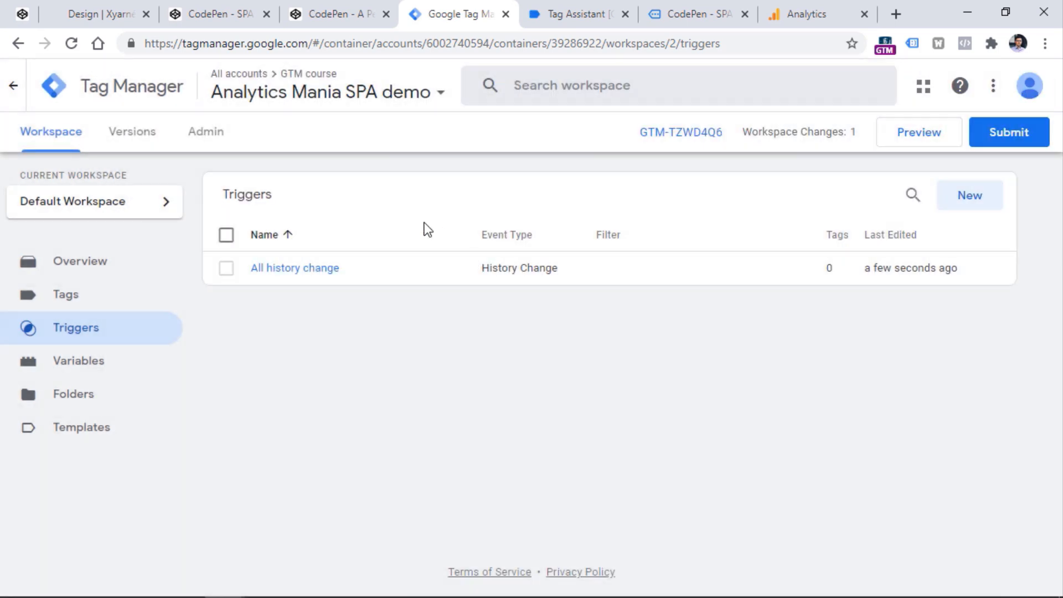
- Preview the updated container and open and close products such as HTC One M8 in the SPA demo
left_click(919, 140)
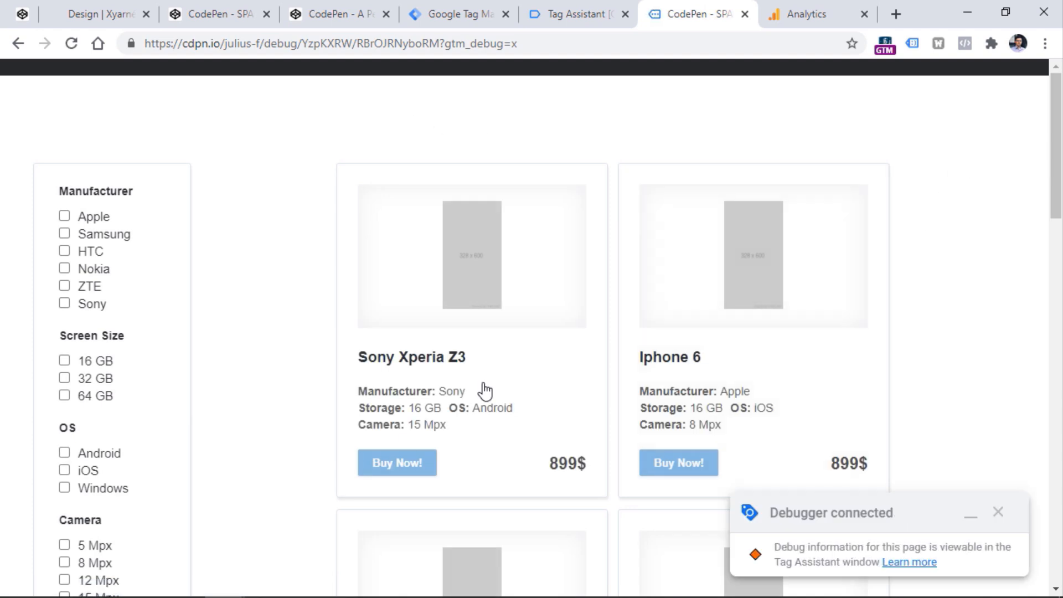
scroll(586, 351, "down", 5)
left_click(502, 302)
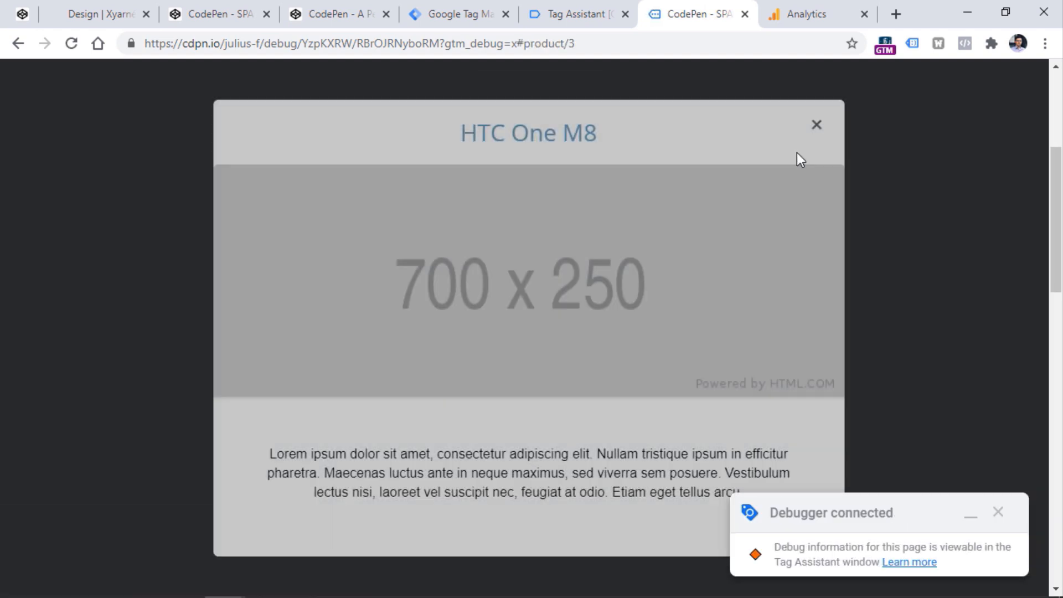
left_click(816, 124)
left_click(733, 273)
- Dismiss the connection notice in Tag Assistant, check the event list for History events and go back to the SPA demo
left_click(581, 14)
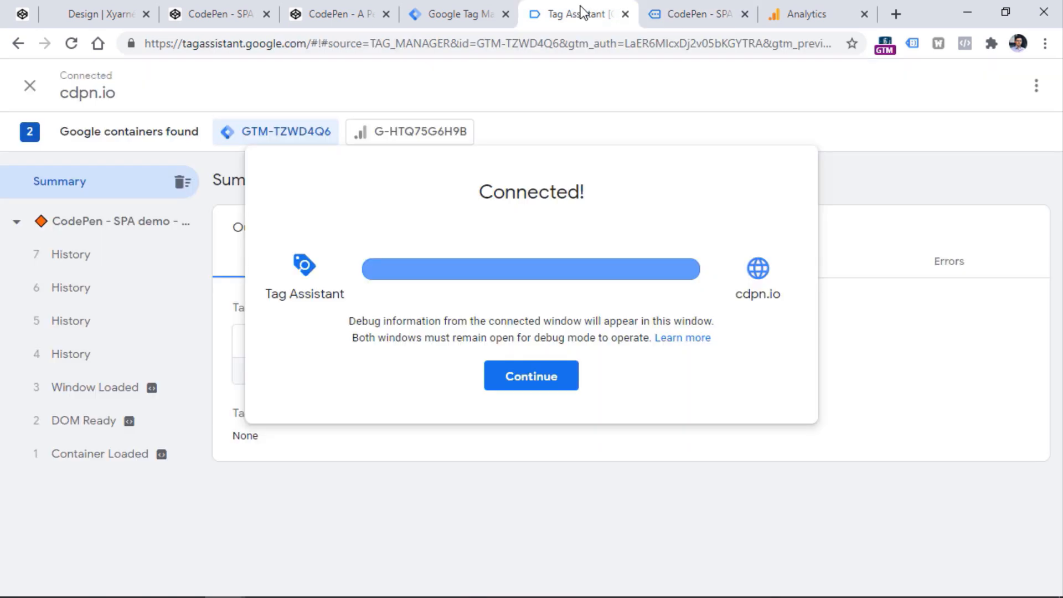
left_click(546, 376)
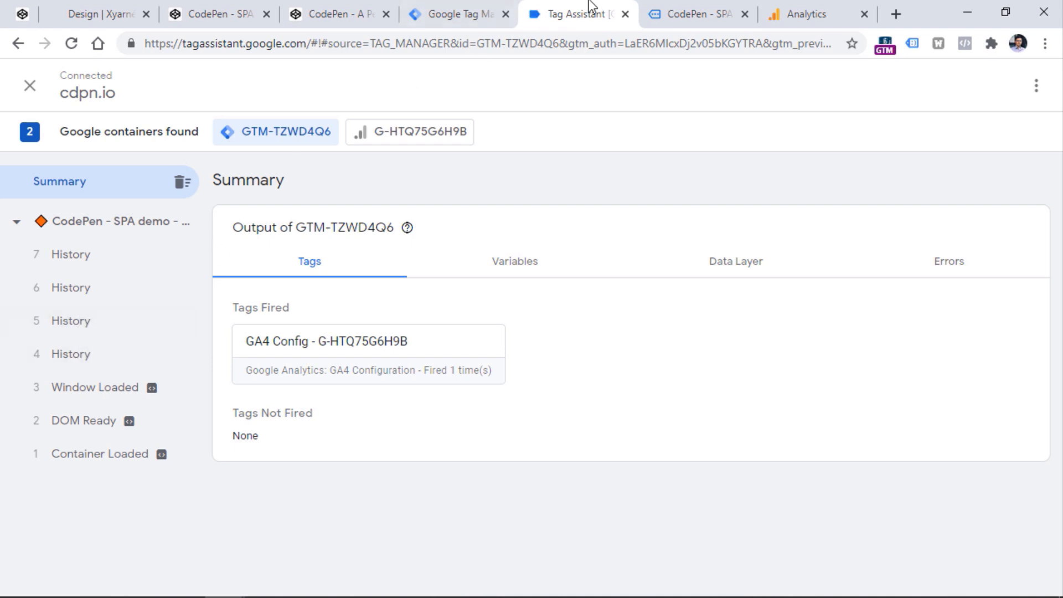
left_click(698, 8)
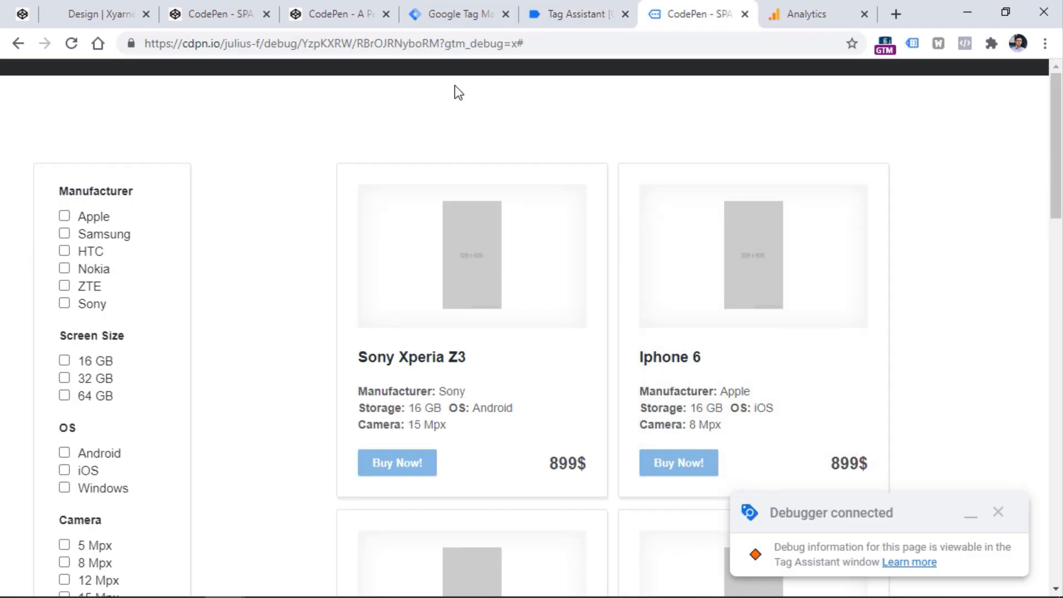
- Open the Sony Xperia Z3 product in the SPA demo and check the History events it adds in Tag Assistant
left_click(560, 11)
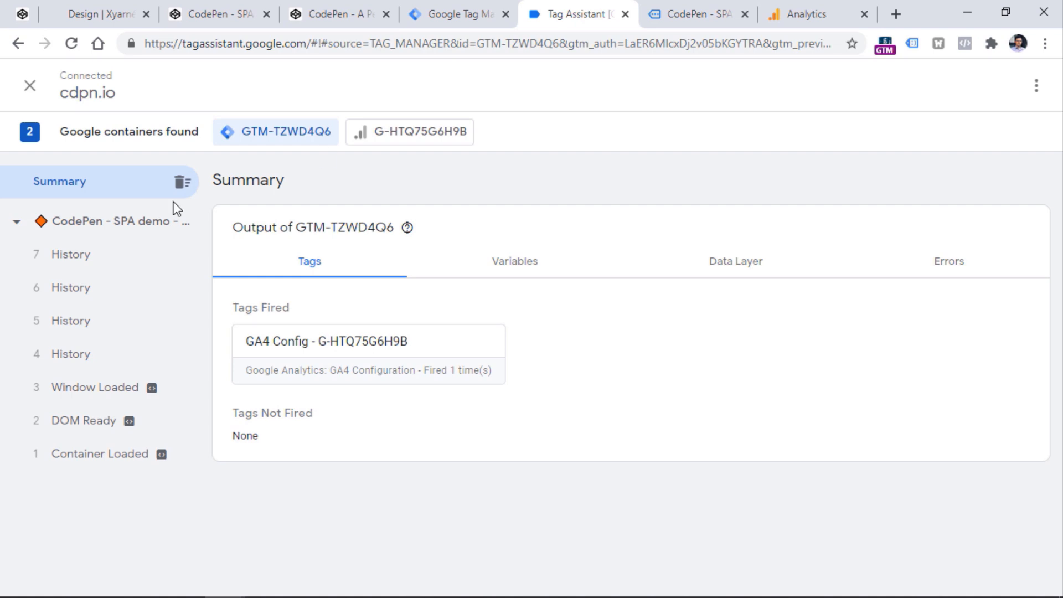
left_click(686, 12)
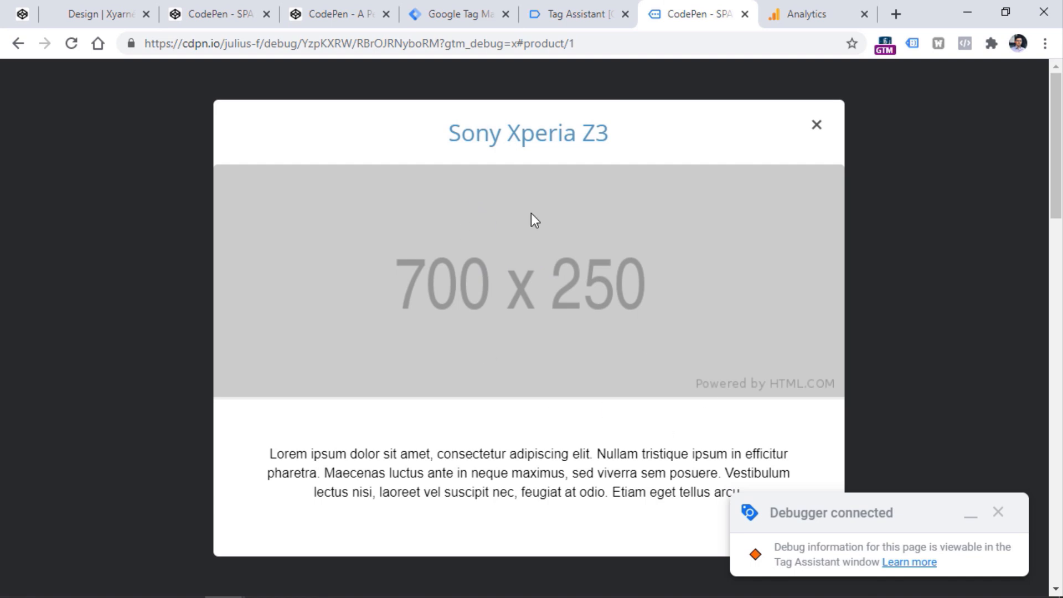
left_click(581, 14)
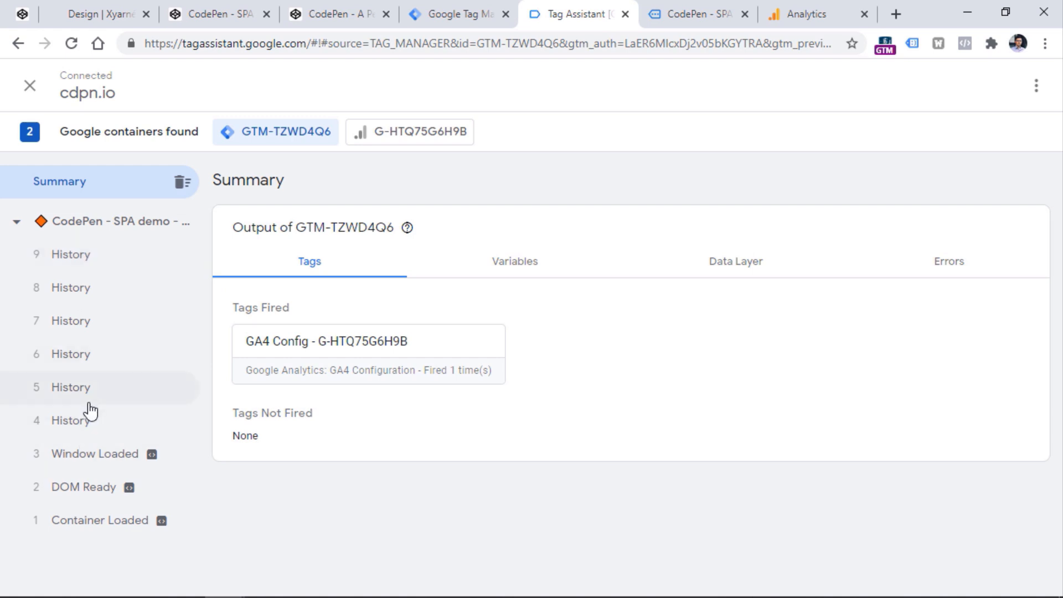
- Search Google for "multiple history change gtm" in a new tab and look through the Analytics Mania article on virtual pageviews with multiple history events
left_click(897, 14)
type("mu")
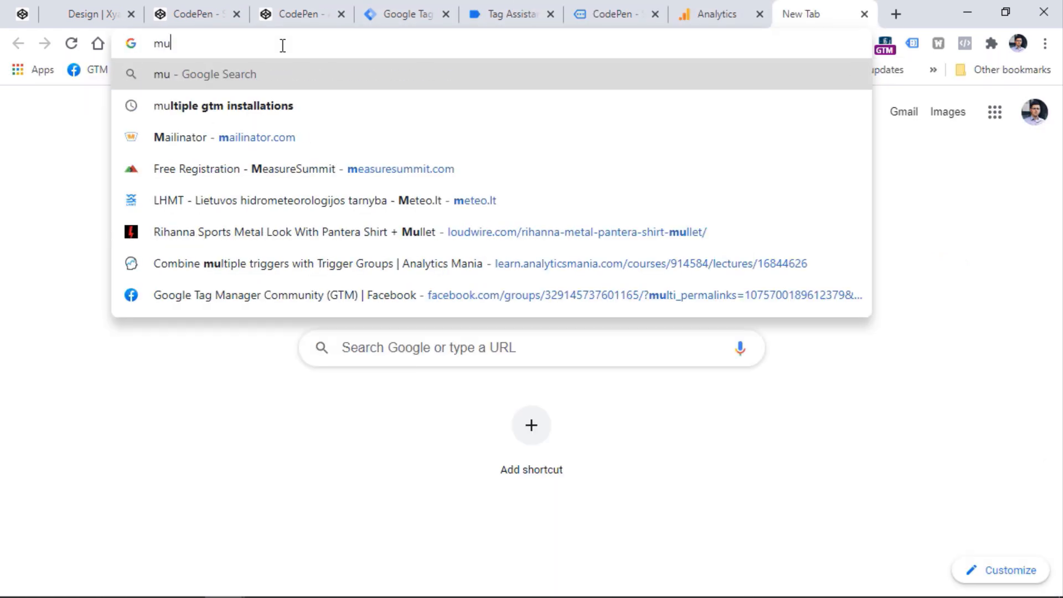
type("ltiple history change ")
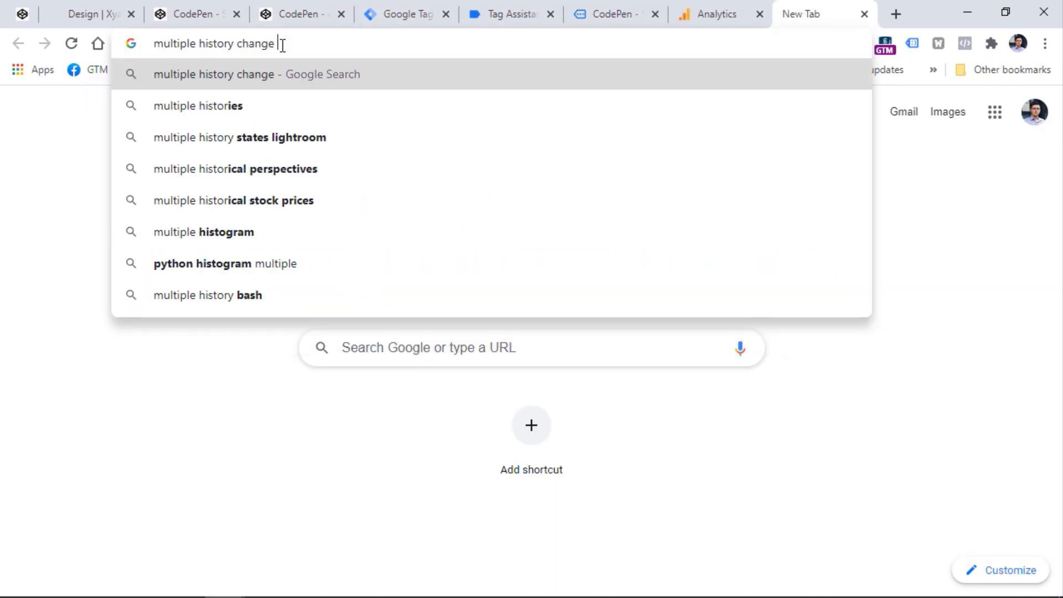
type("gtm")
key("Return")
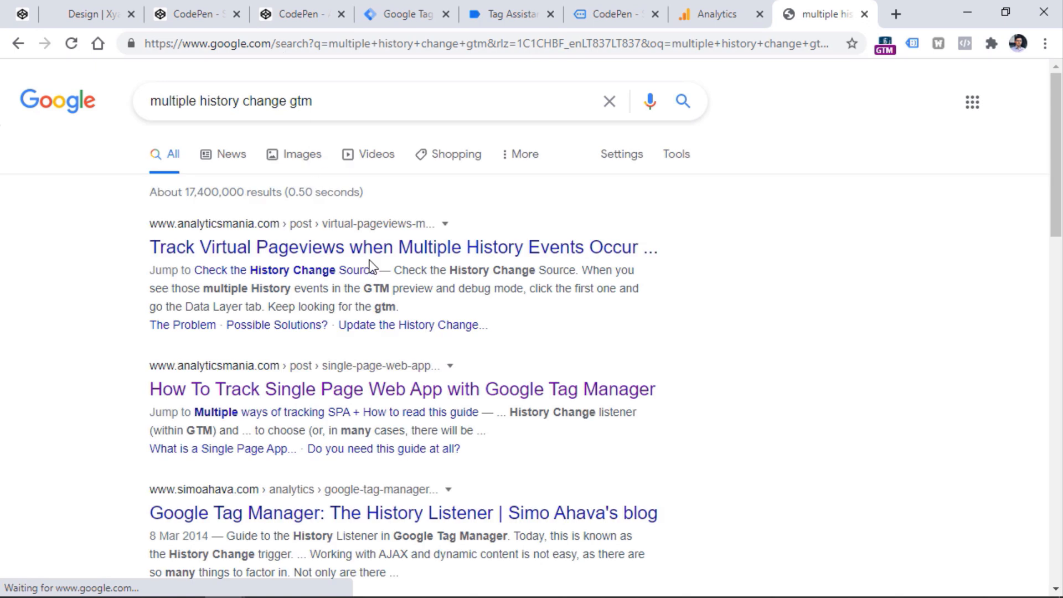
left_click(427, 251)
scroll(304, 307, "down", 15)
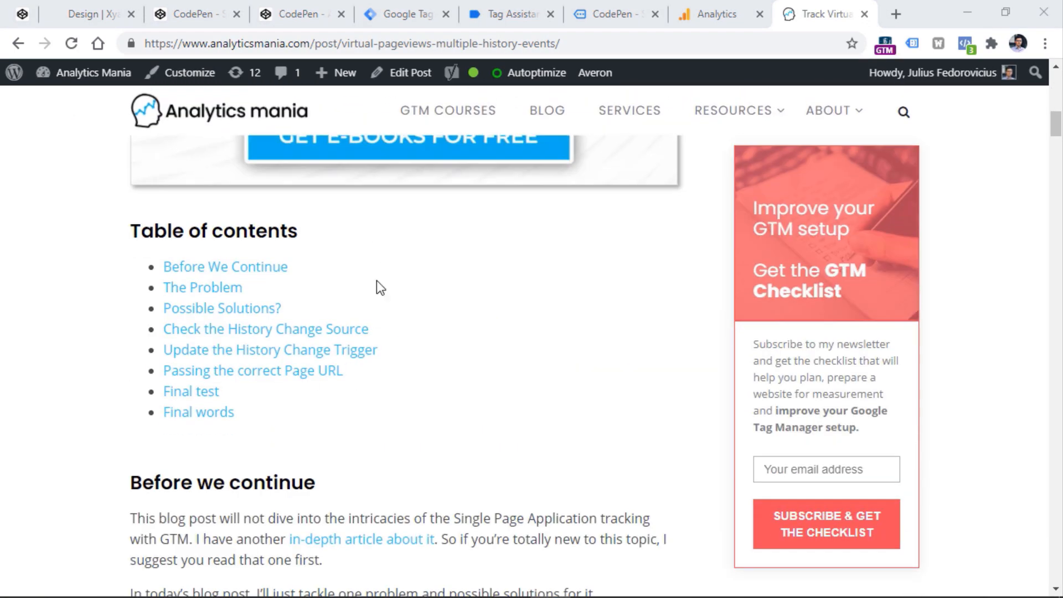
scroll(351, 374, "down", 10)
scroll(371, 341, "up", 20)
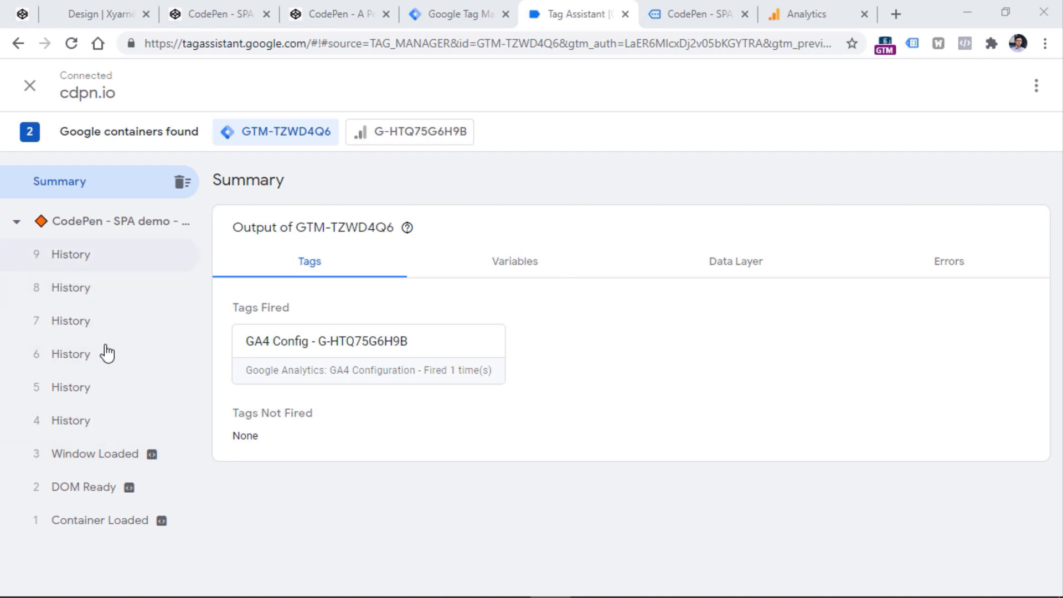
- Examine the Data Layer values of the first History event in Tag Assistant
left_click(86, 420)
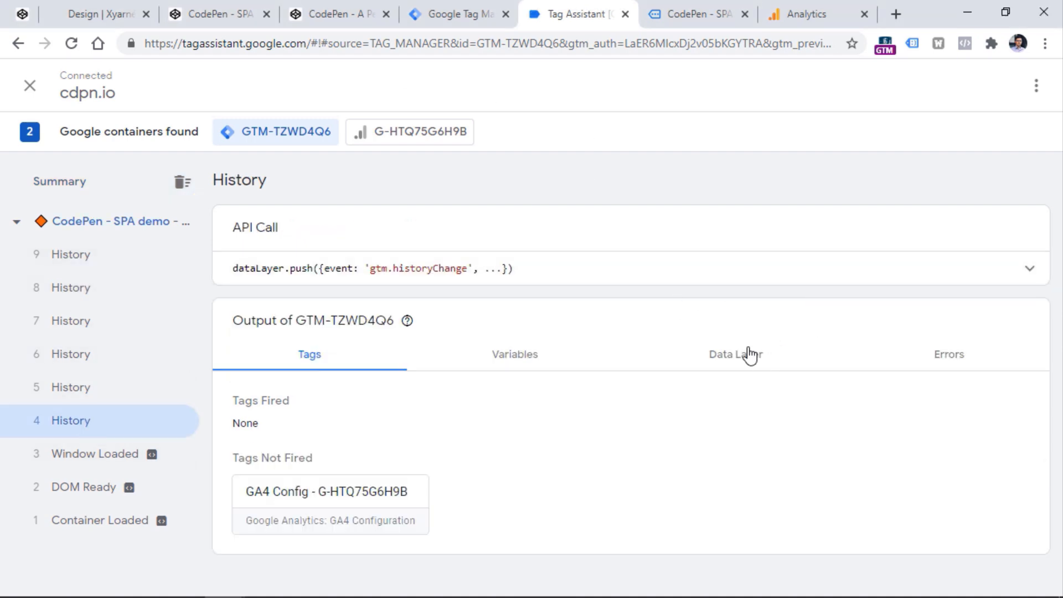
left_click(745, 355)
scroll(1057, 258, "down", 1)
left_click_drag(1057, 253, 1054, 326)
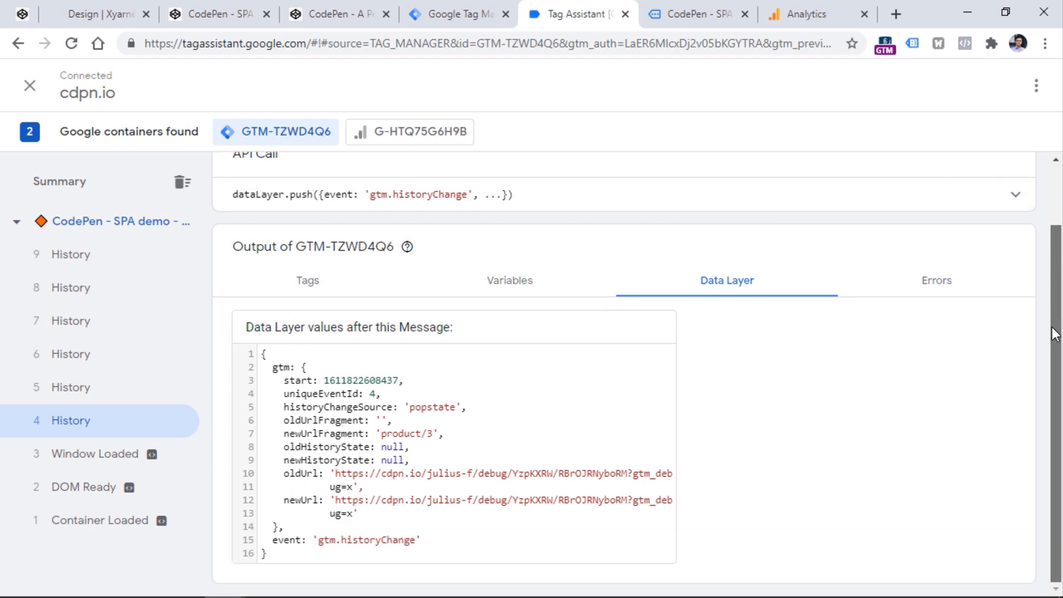
- In Tag Manager, enable the built-in variables New History Fragment, Old History Fragment, New History State, Old History State and History Source
left_click(470, 22)
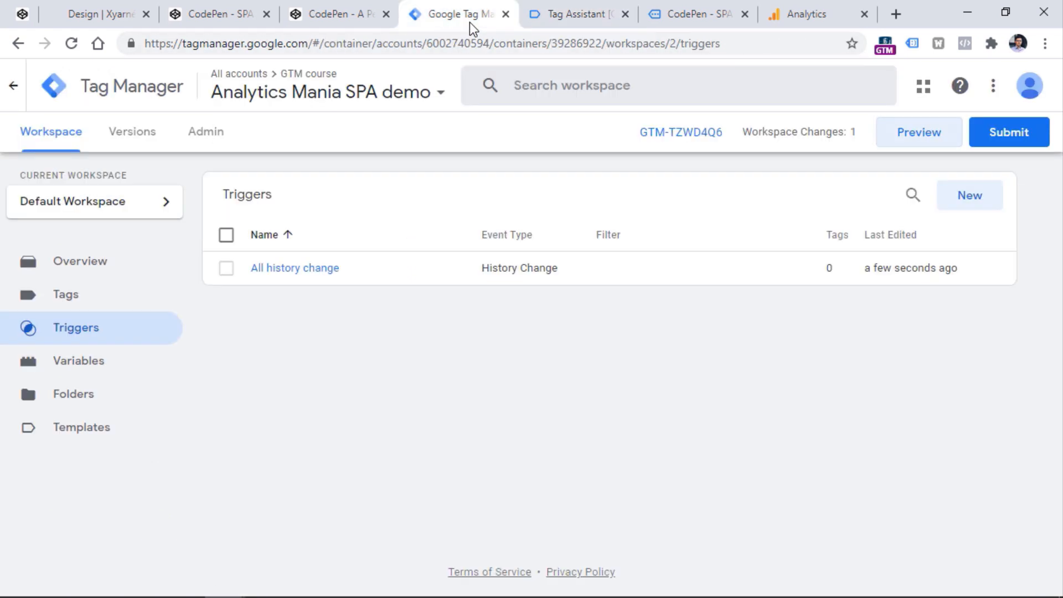
left_click(96, 370)
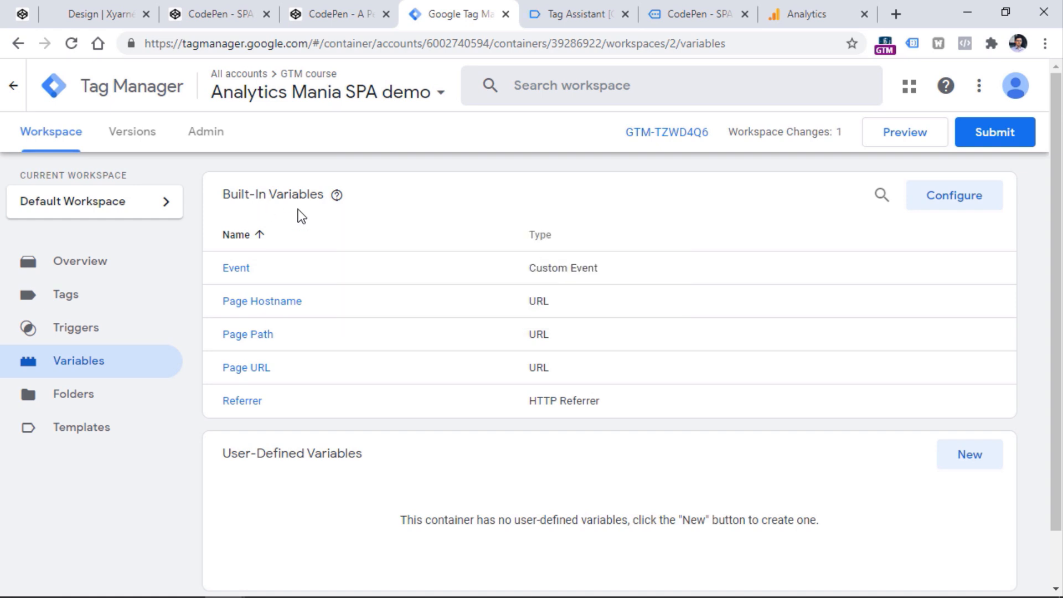
left_click(952, 211)
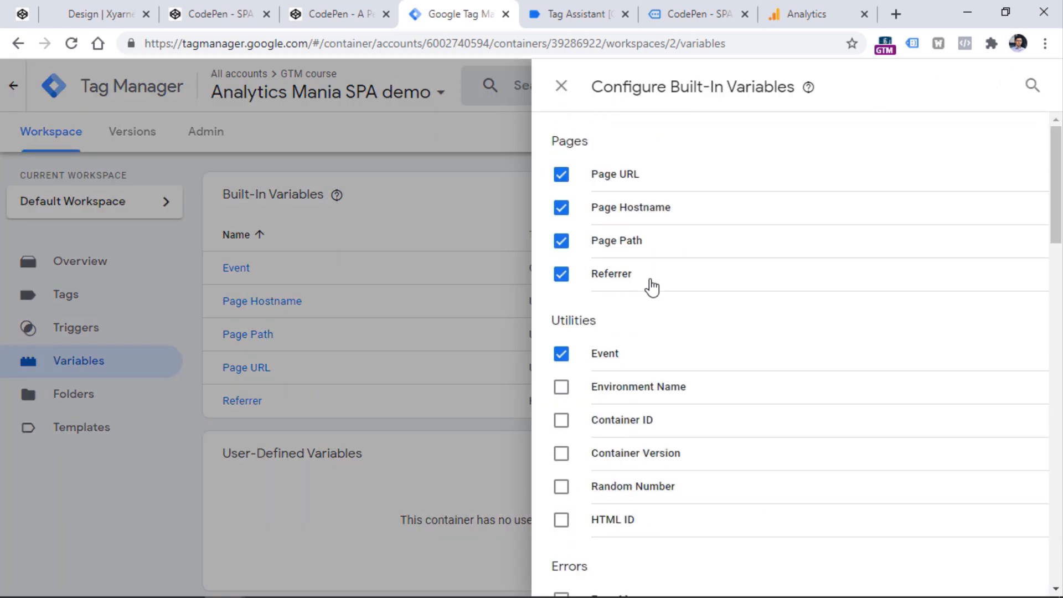
scroll(652, 287, "down", 20)
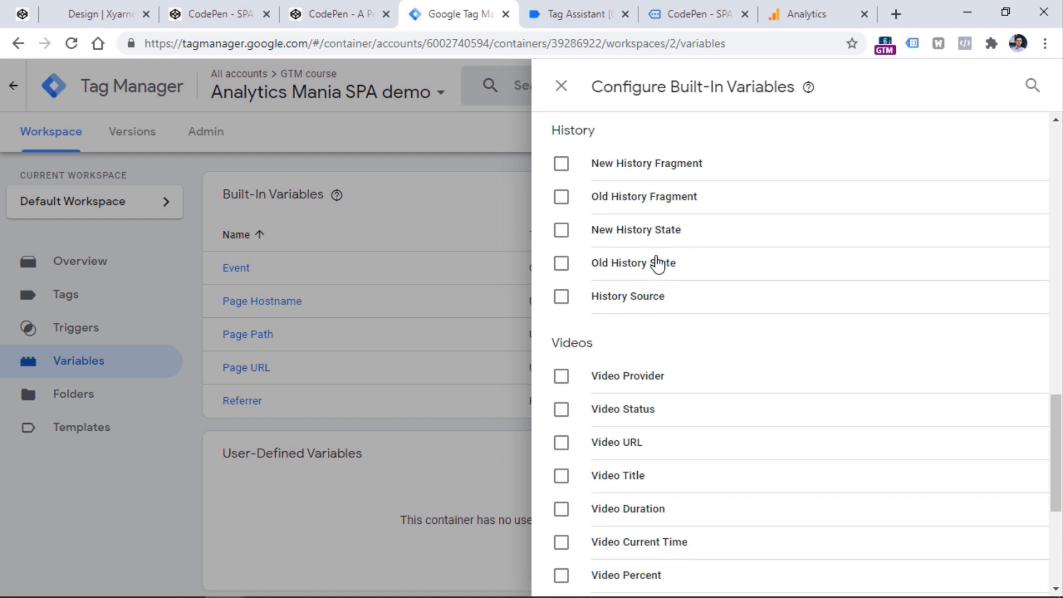
left_click(562, 164)
left_click(561, 197)
left_click(562, 230)
left_click(562, 263)
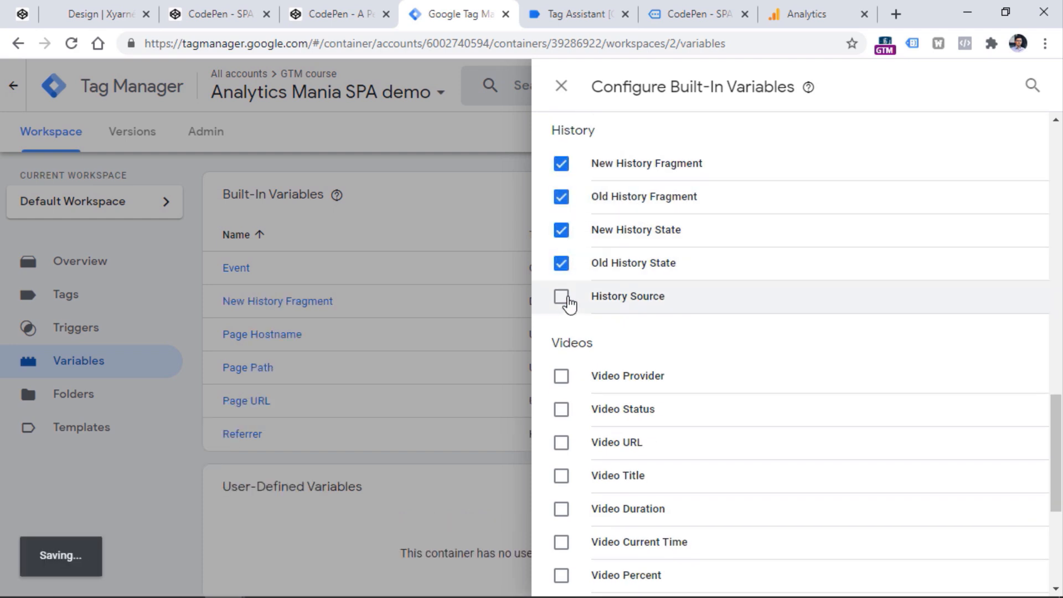
left_click(528, 185)
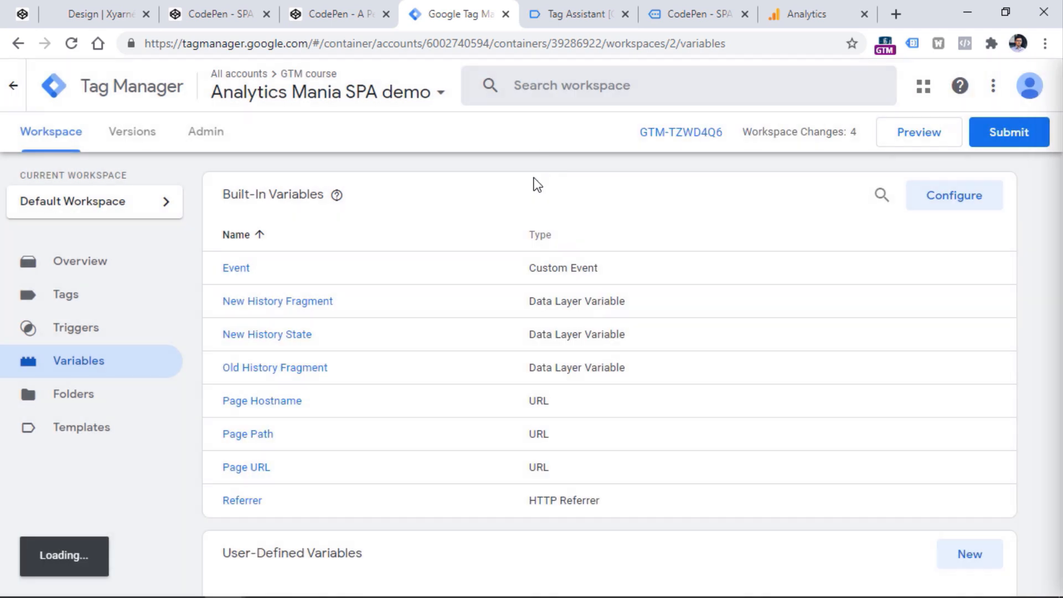
- Preview the updated container and open the Sony Xperia Z3 product in the SPA demo
left_click(908, 136)
left_click(554, 382)
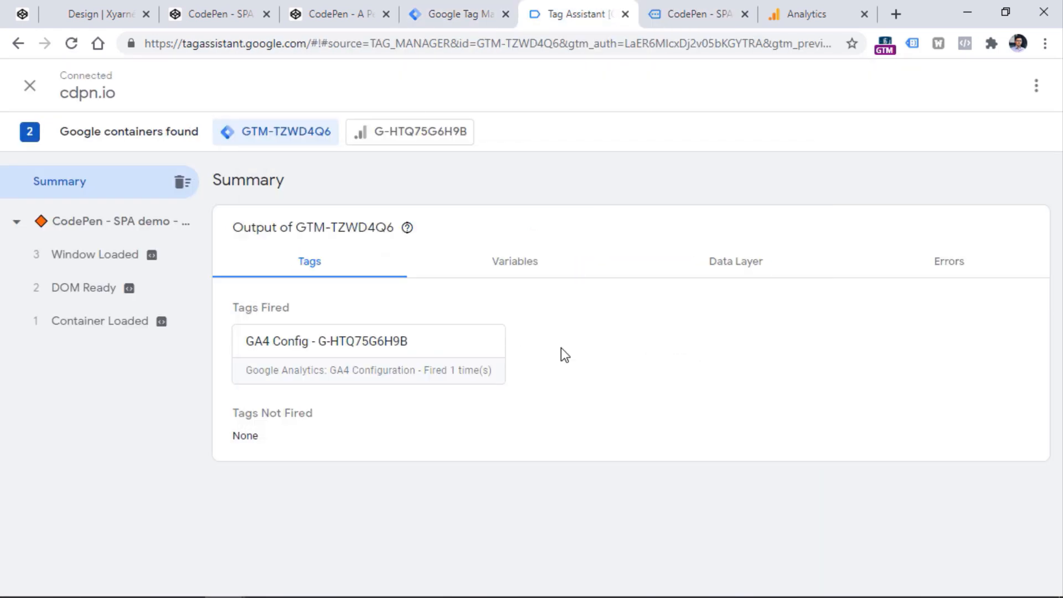
left_click(676, 18)
left_click(487, 254)
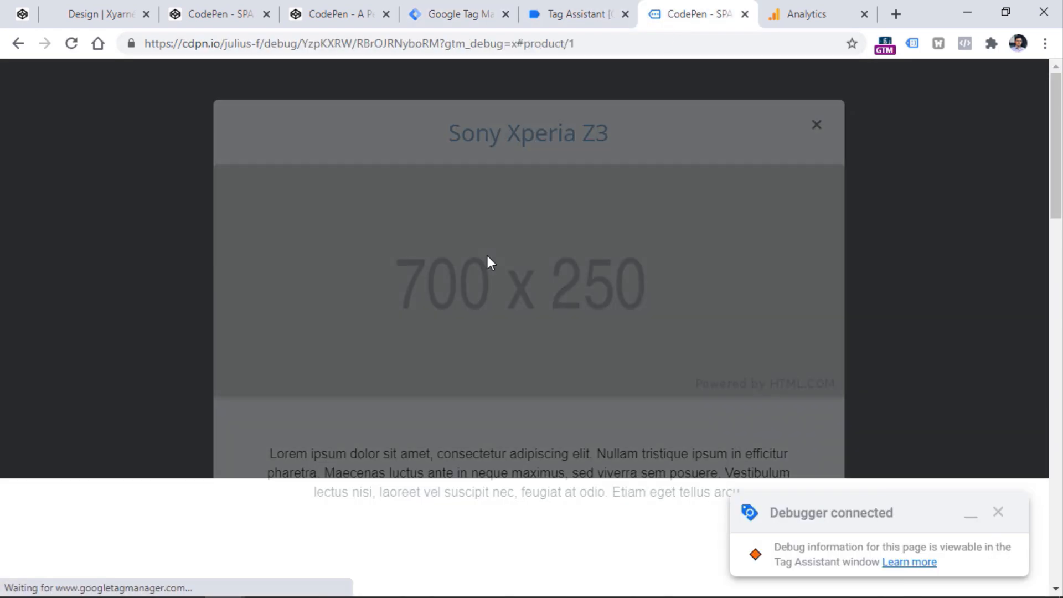
- Examine the variable values of the new History event in Tag Assistant, including the history and page variables
left_click(593, 12)
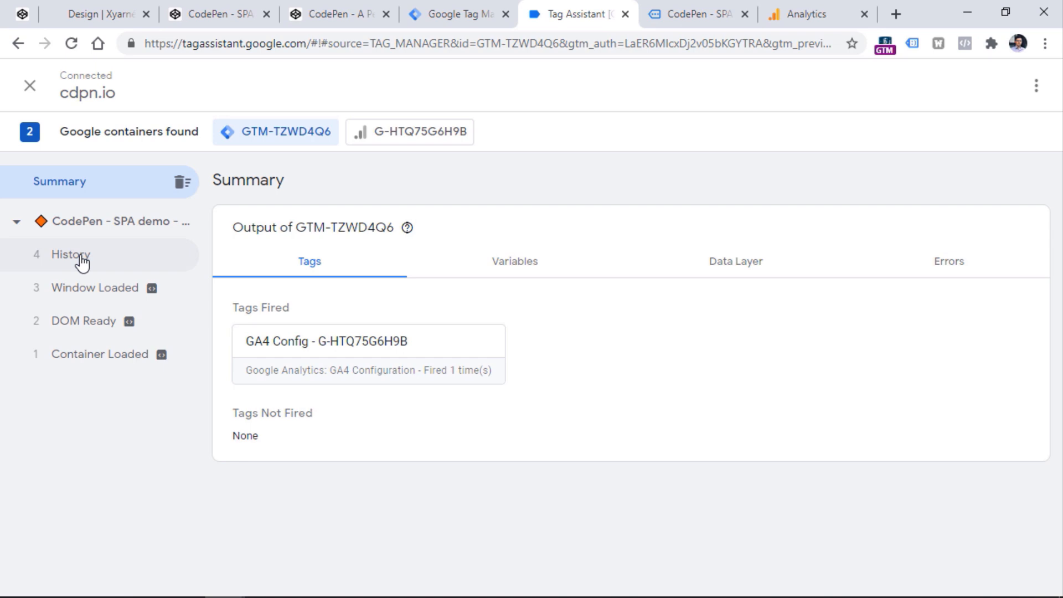
left_click(83, 260)
left_click(508, 363)
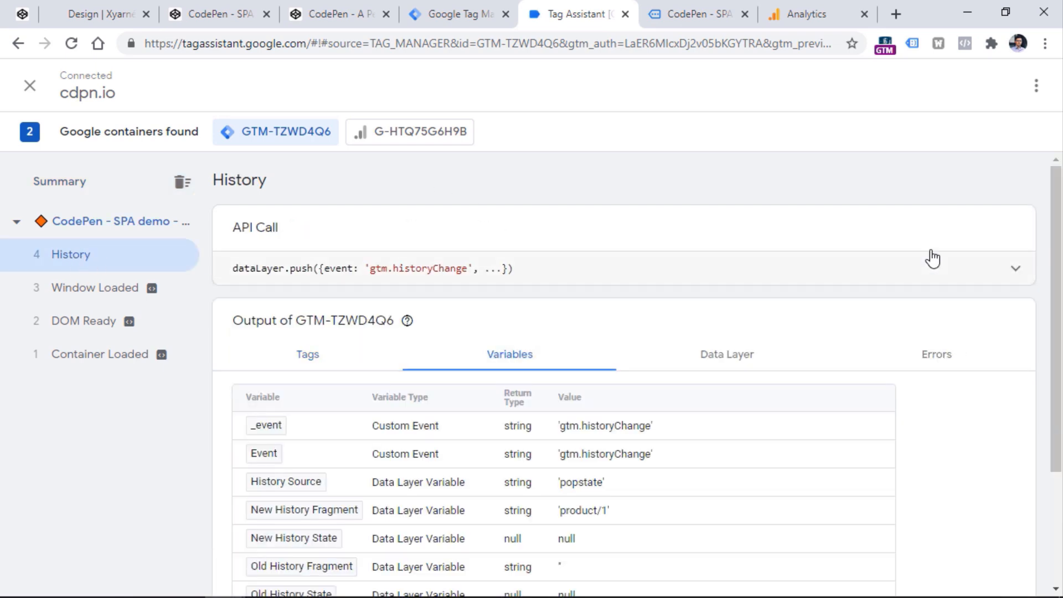
scroll(1045, 301, "down", 3)
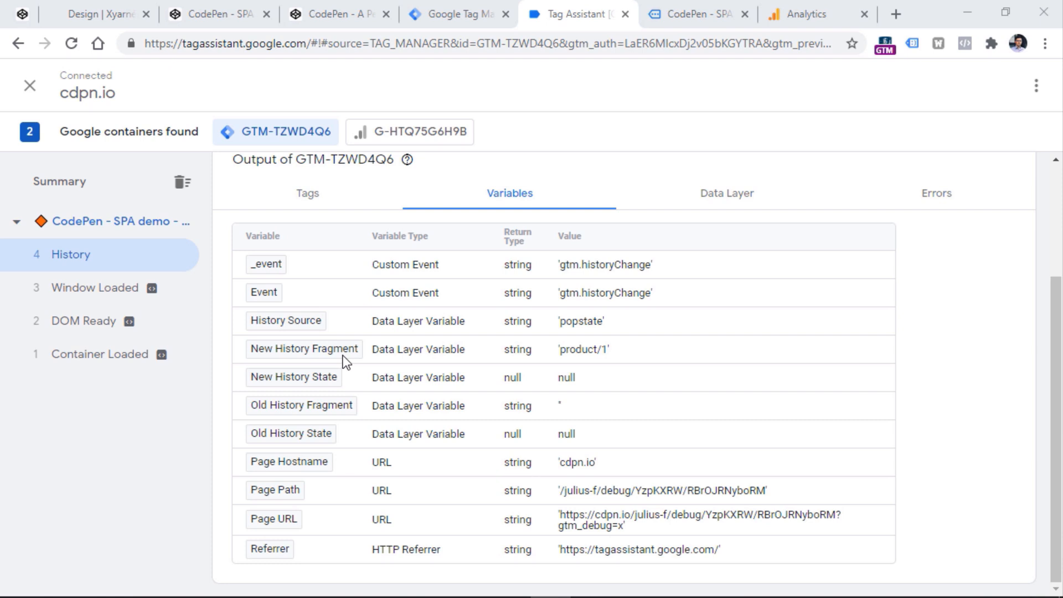
- Highlight the product/1 fragment after the # in the SPA demo's page address and return to Tag Assistant
left_click(700, 10)
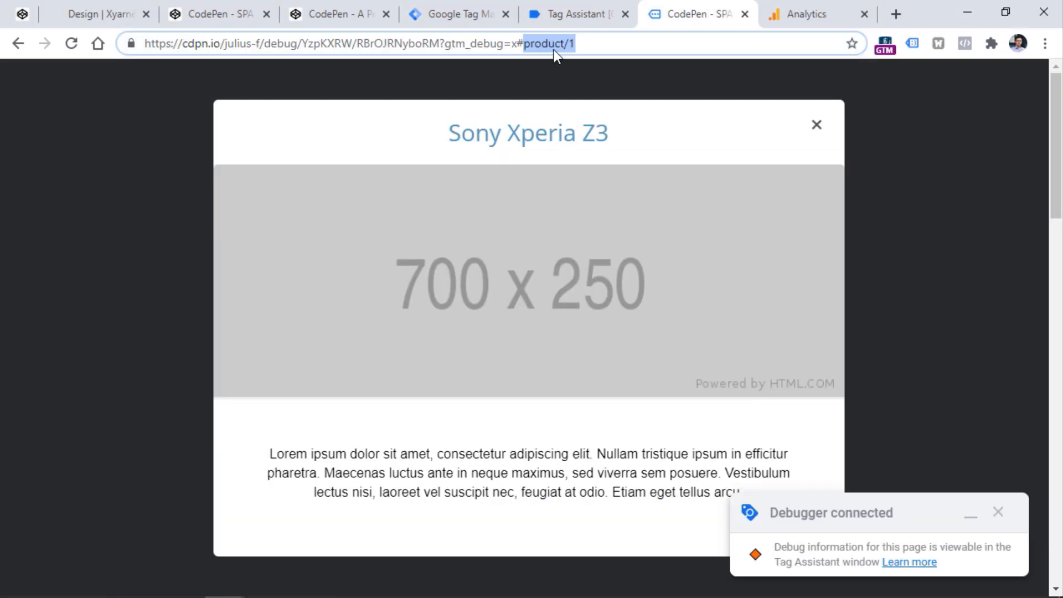
left_click(523, 44)
key("shift+Left")
left_click(526, 49)
left_click_drag(528, 51, 593, 43)
left_click(573, 25)
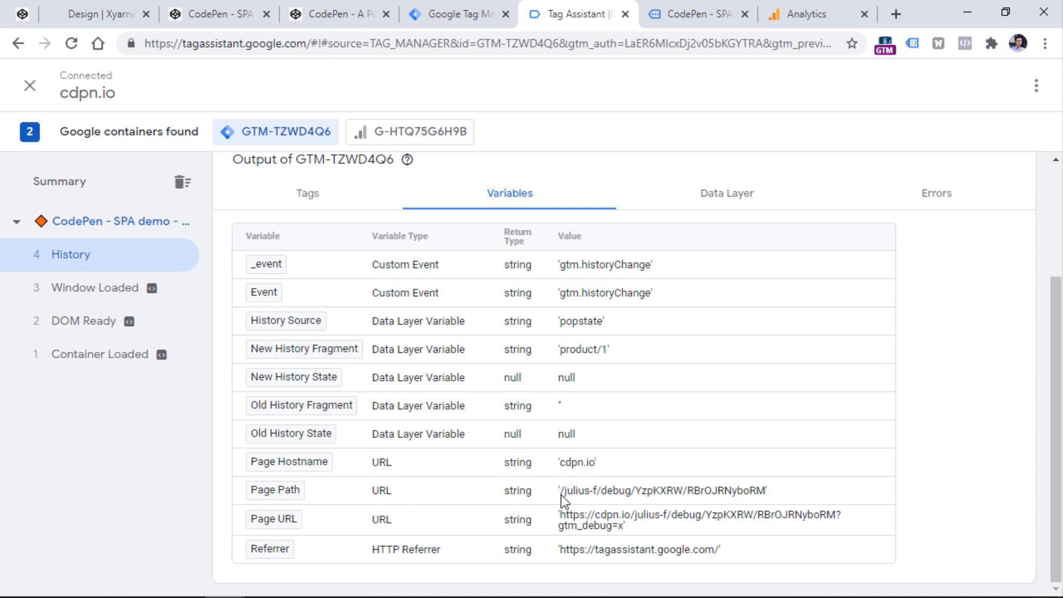
- Highlight the Page Path and Page URL values of the History event to compare them with the SPA demo's full address
left_click_drag(561, 494, 758, 494)
left_click(821, 492)
left_click_drag(561, 490, 717, 497)
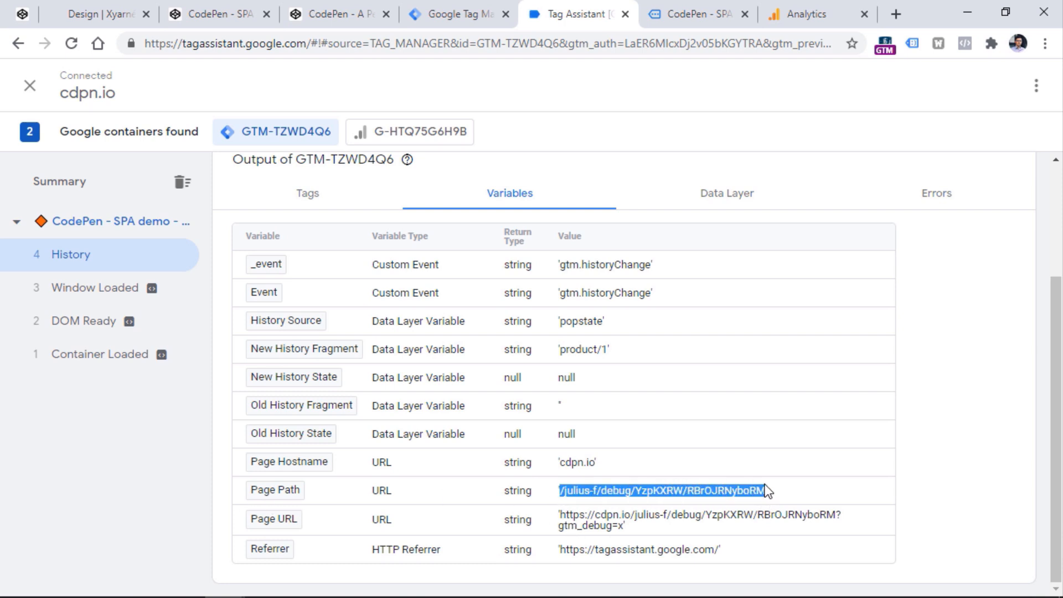
left_click_drag(837, 514, 619, 525)
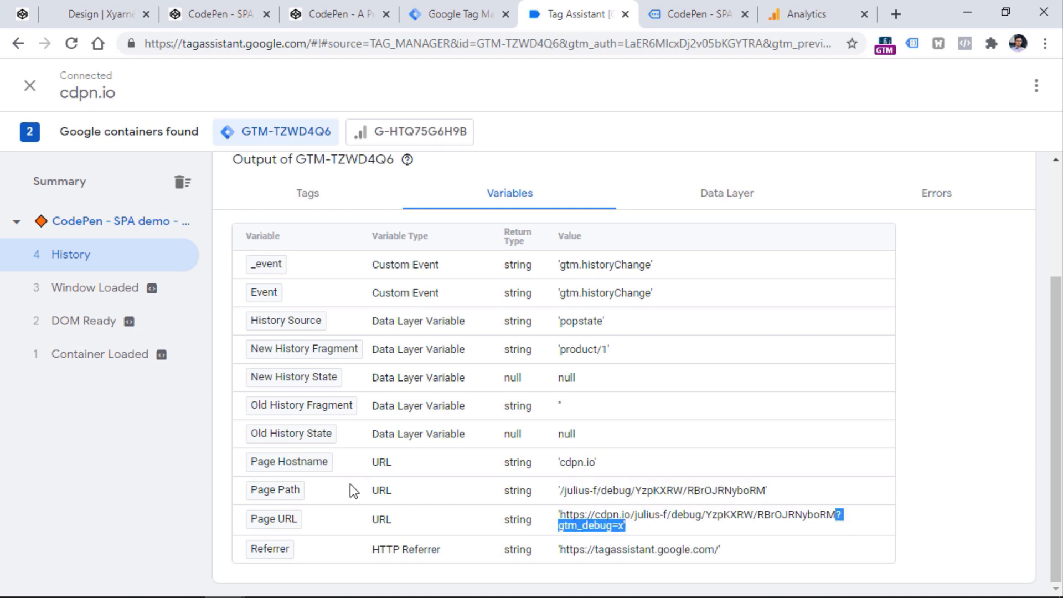
left_click(328, 519)
left_click_drag(559, 515, 817, 515)
left_click(601, 518)
left_click(676, 515)
left_click(562, 532)
left_click(686, 14)
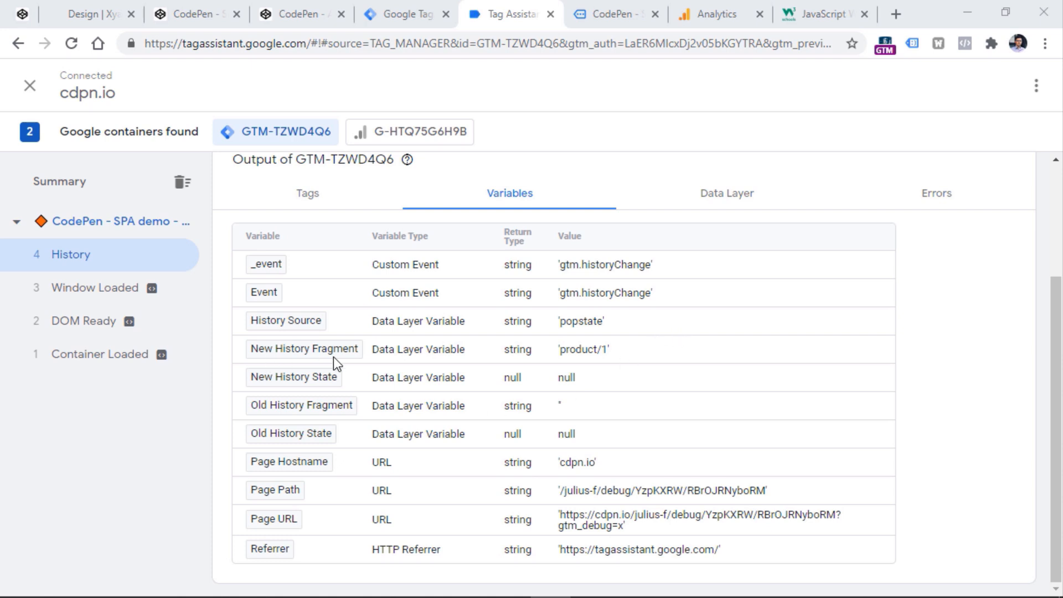
- Compare the New History Fragment value in Tag Assistant with the fragment in the SPA demo's page address
left_click_drag(560, 350, 609, 358)
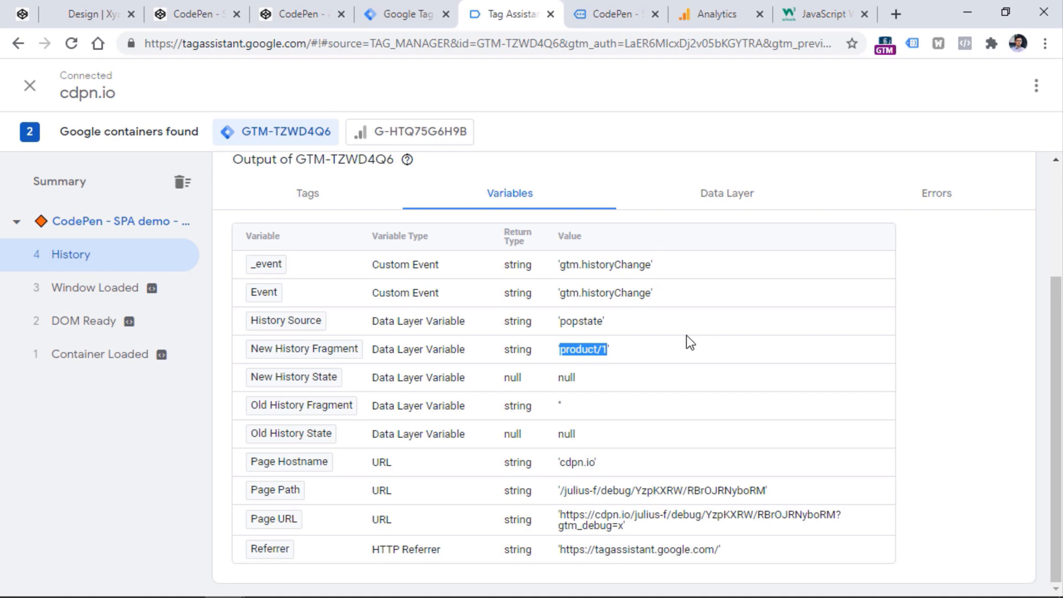
left_click(623, 18)
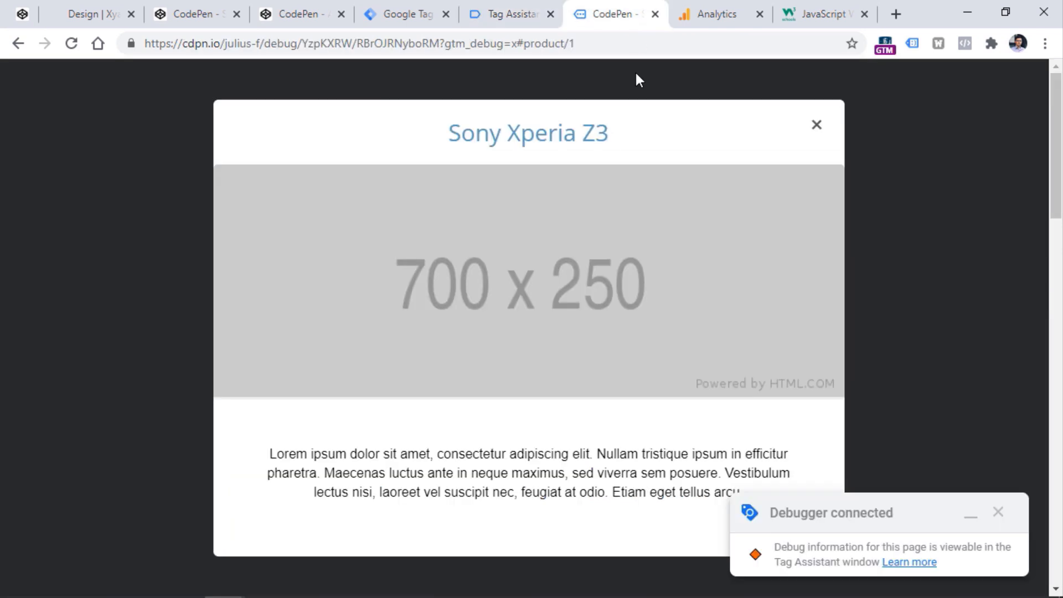
left_click_drag(527, 47, 605, 42)
left_click(506, 17)
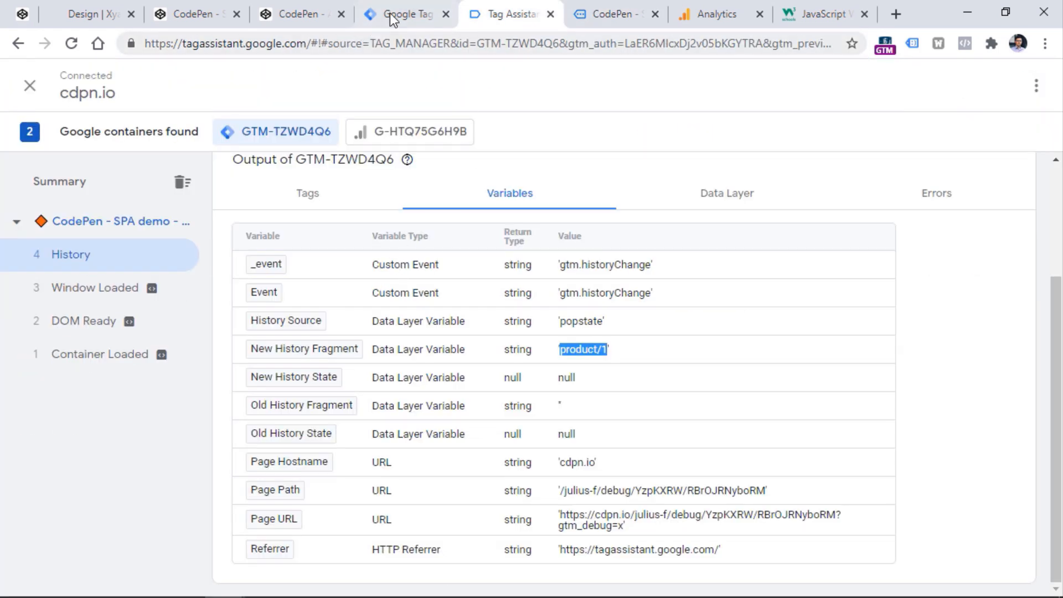
- Add the "All history change" trigger to the GA4 Config tag in Tag Manager alongside All Pages and save the tag
left_click(412, 17)
left_click(327, 270)
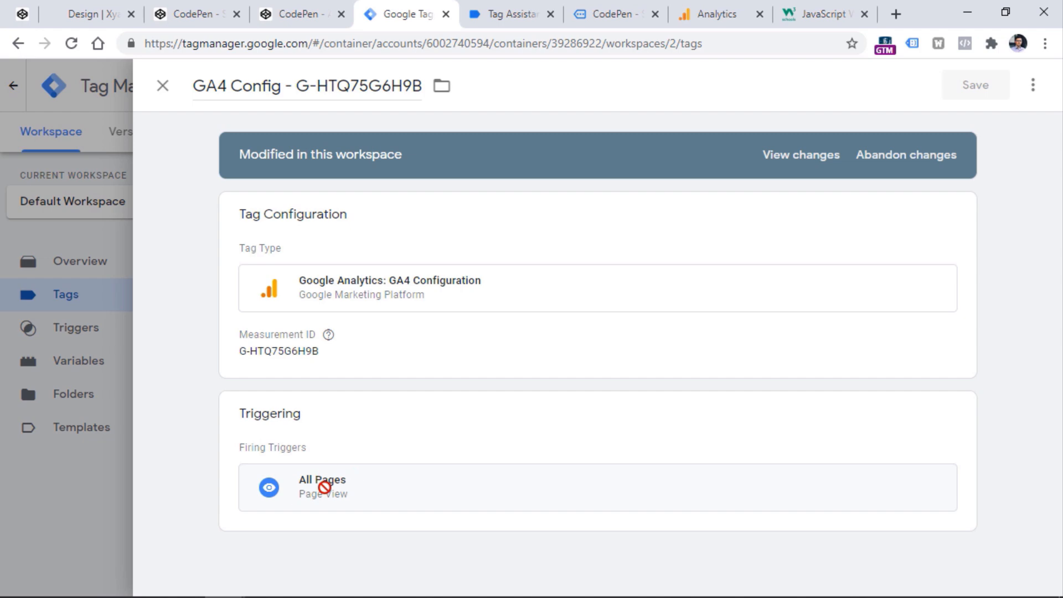
left_click(355, 439)
left_click(256, 161)
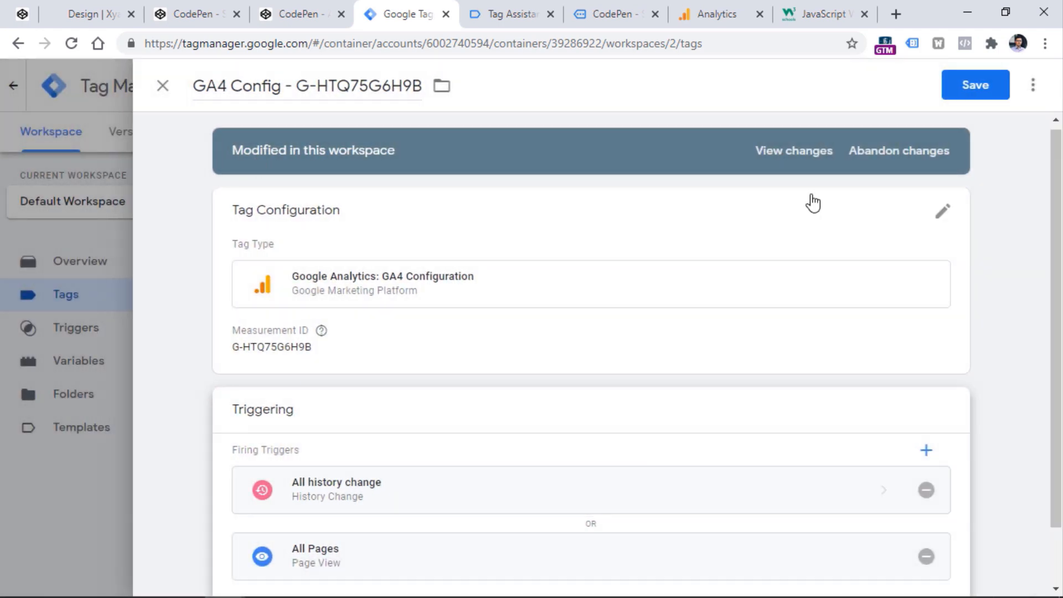
left_click(958, 93)
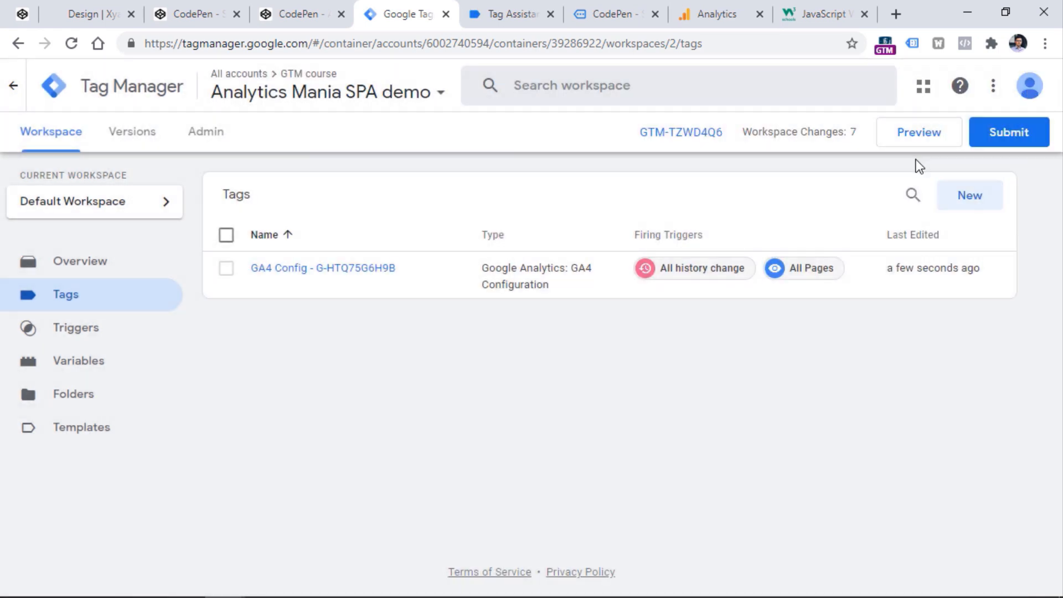
- Preview the updated container, dismiss the connection notice in Tag Assistant and check the tags on the Container Loaded event
left_click(912, 142)
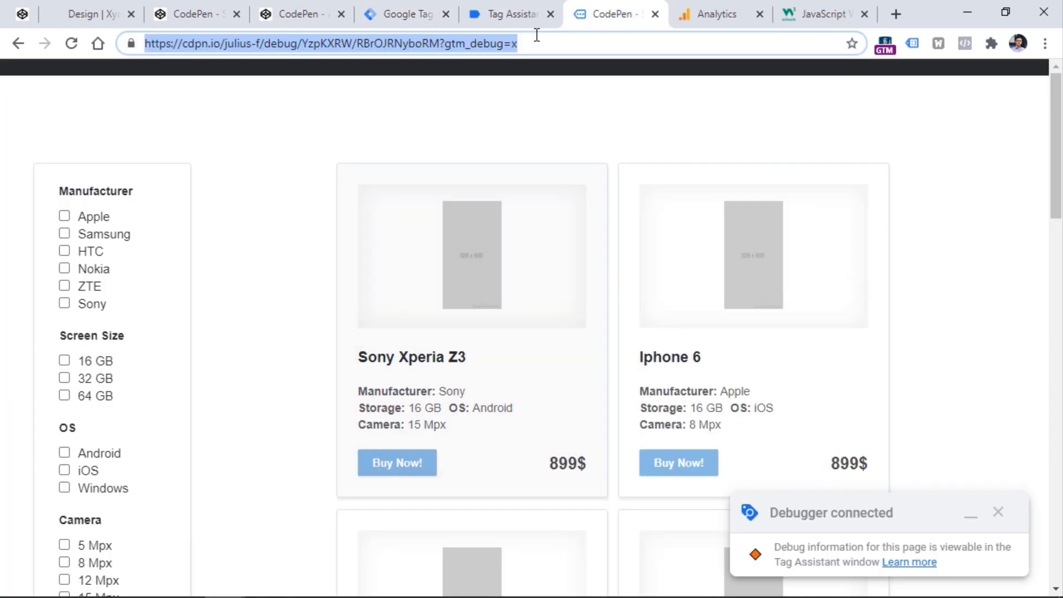
left_click(502, 11)
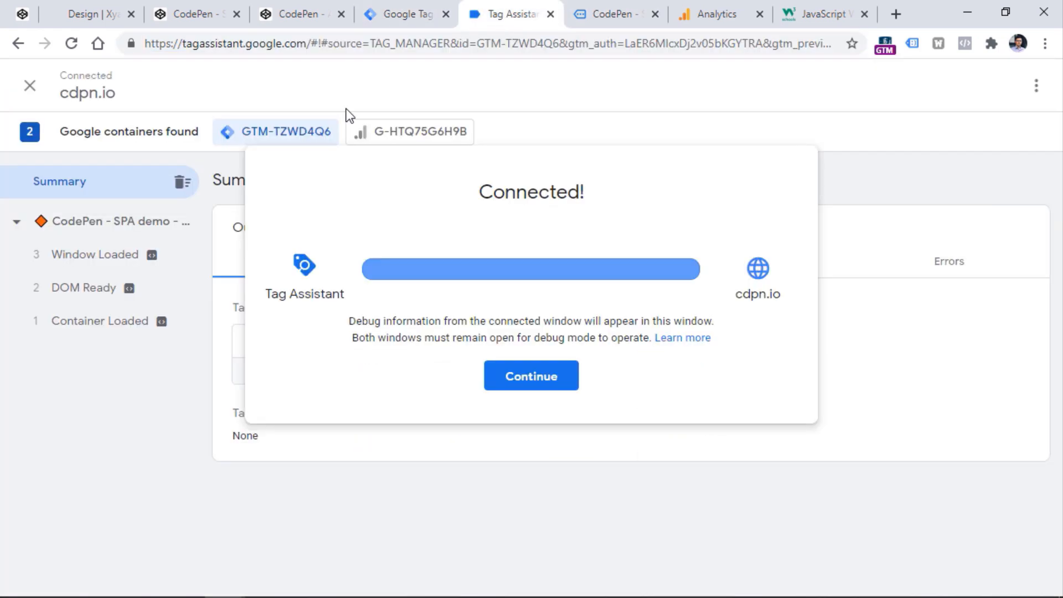
left_click(545, 384)
left_click(130, 338)
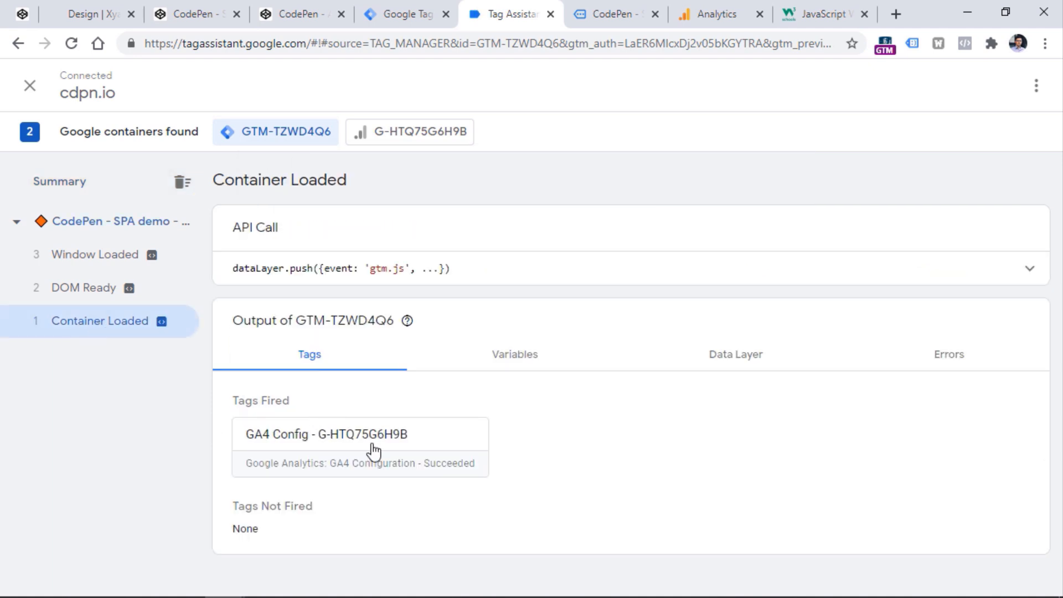
- Open the Page View hit sent by the GA4 container in Tag Assistant and highlight its Page Location value
left_click(421, 131)
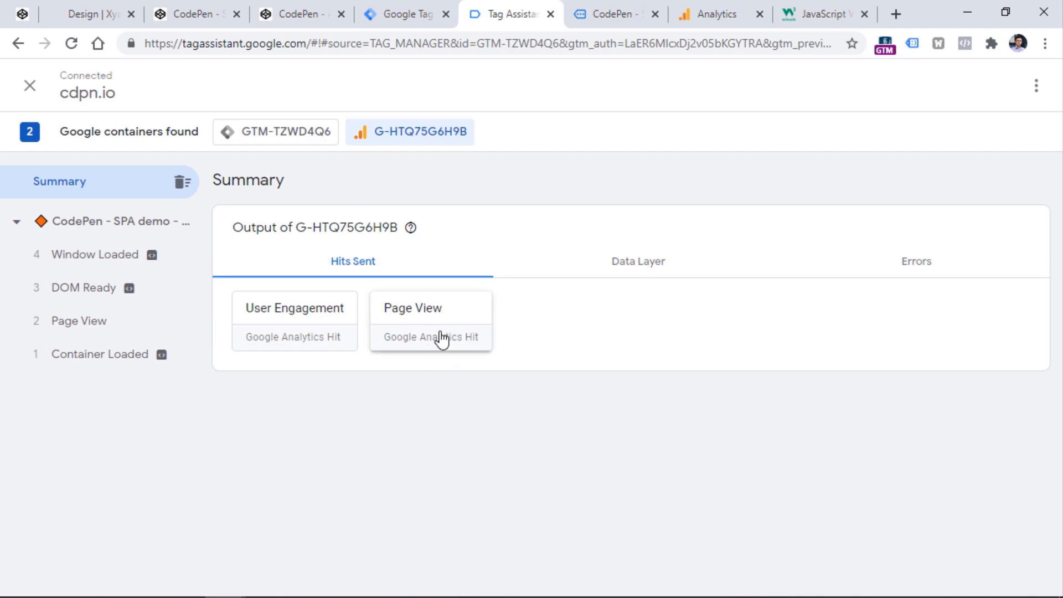
left_click(446, 310)
left_click_drag(401, 473, 281, 482)
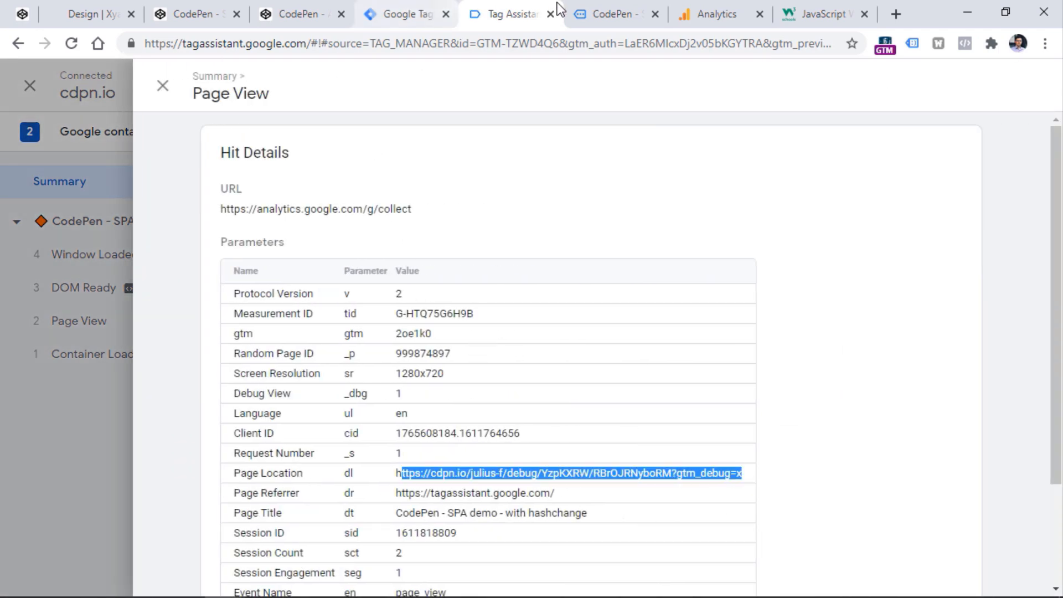
- Open the Sony Xperia Z3 product in the SPA demo and highlight the fragment in its page address
left_click(609, 13)
left_click(486, 245)
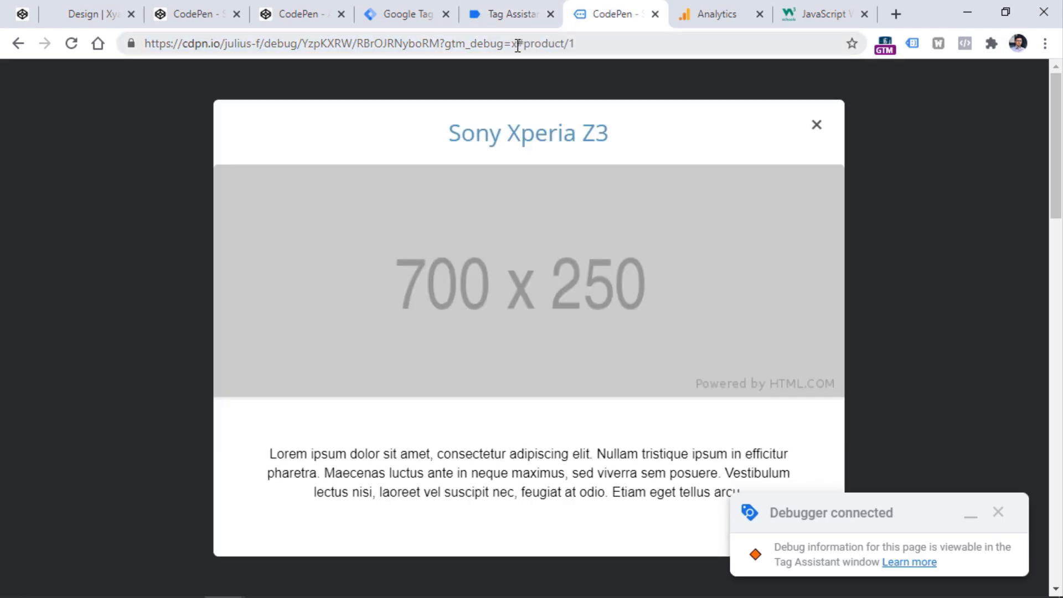
left_click_drag(517, 43, 592, 53)
- Return to Tag Assistant, close the hit details and check the GTM container's tags on the History event
left_click(509, 14)
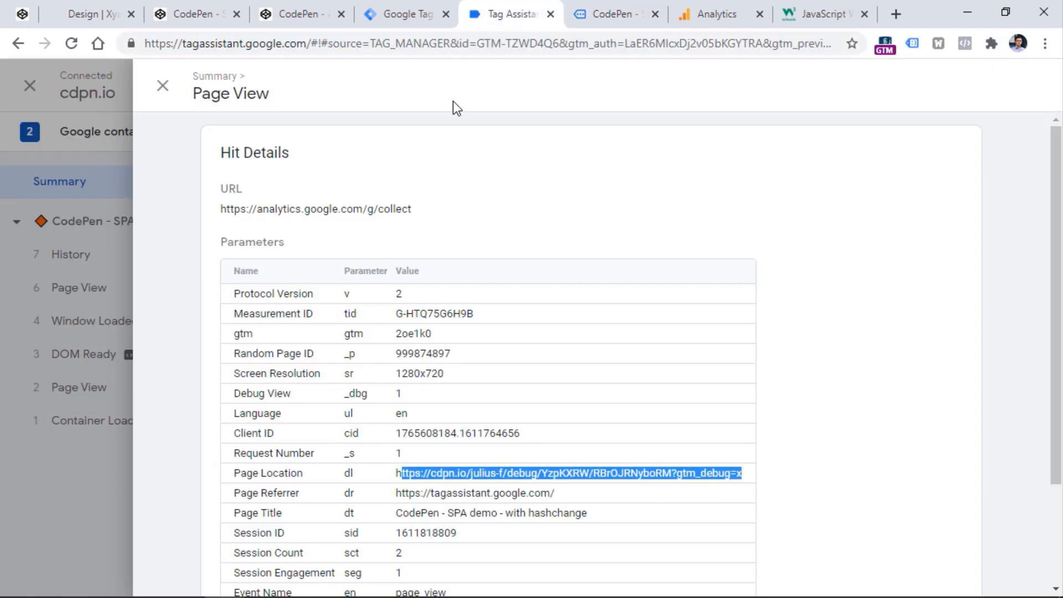
left_click(163, 87)
left_click(280, 132)
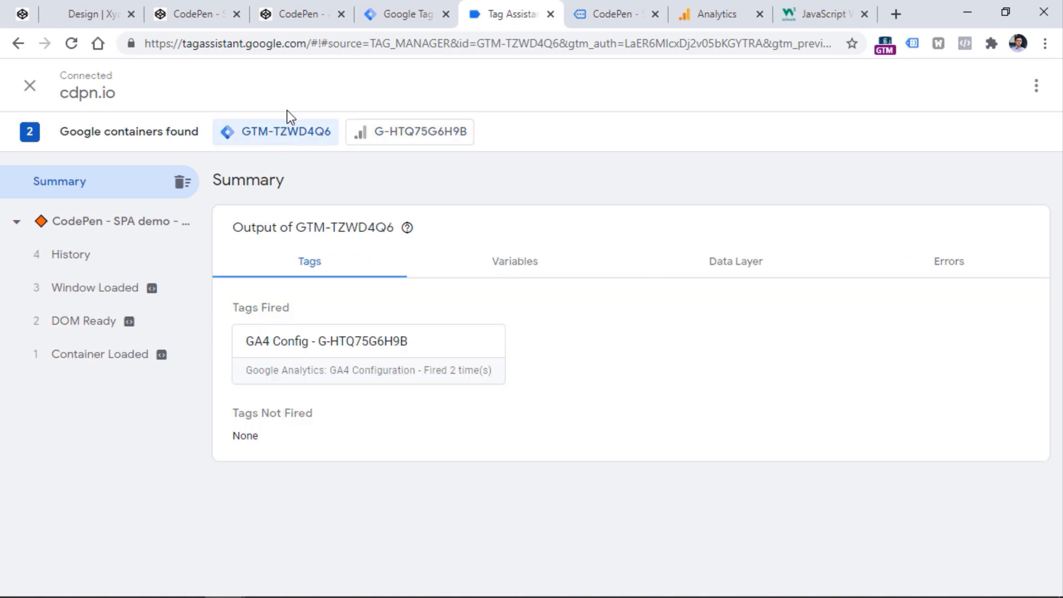
left_click(77, 265)
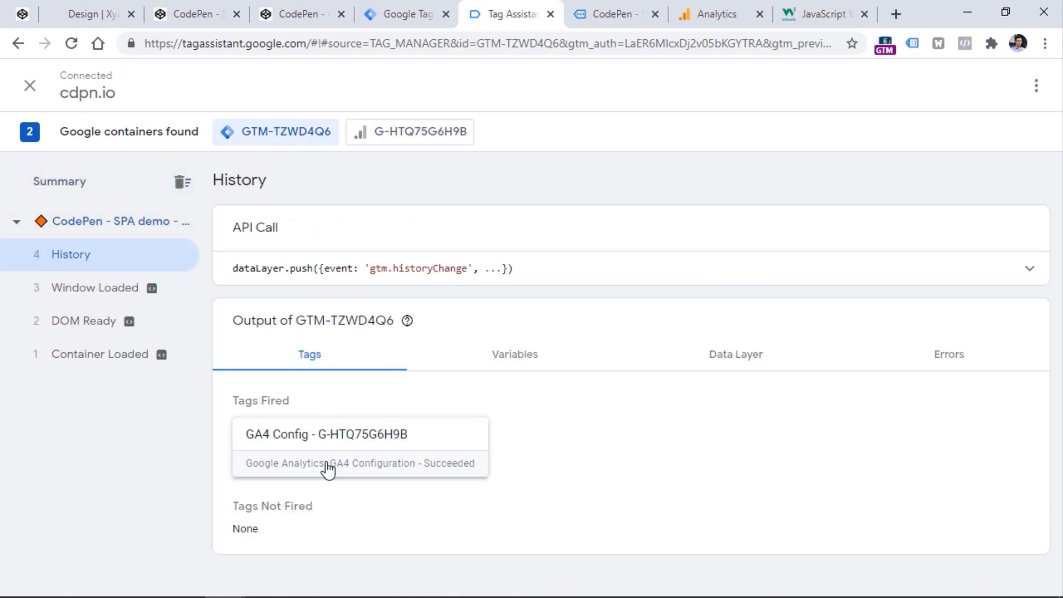
- Highlight the Page Location of the newest Page View hit in the GA4 container and compare it with the SPA demo's address fragment
left_click(368, 463)
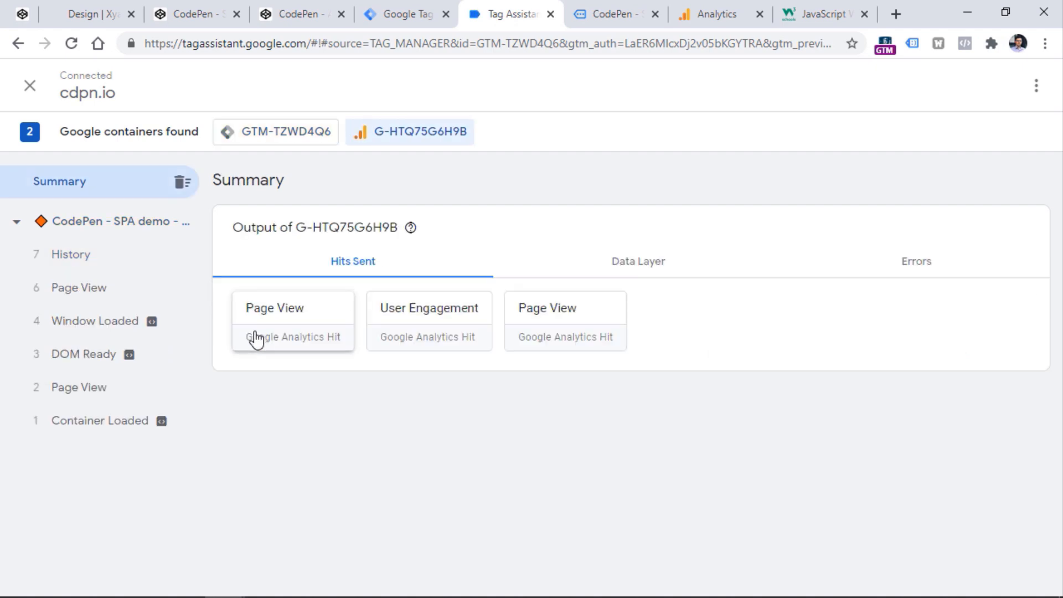
left_click(296, 327)
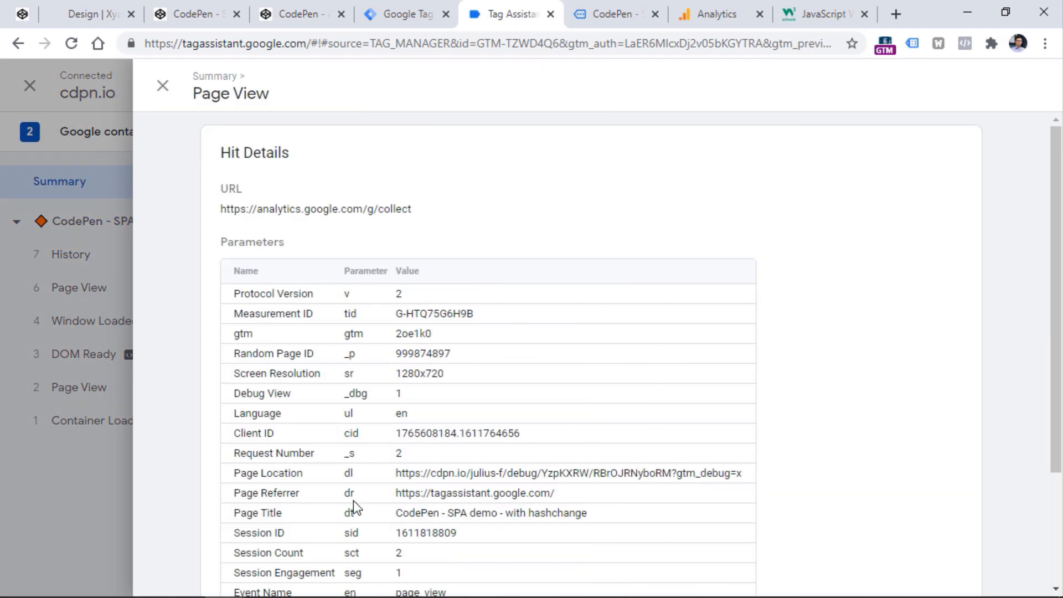
left_click_drag(398, 474, 751, 480)
left_click(747, 479)
left_click(619, 21)
left_click_drag(518, 44, 599, 44)
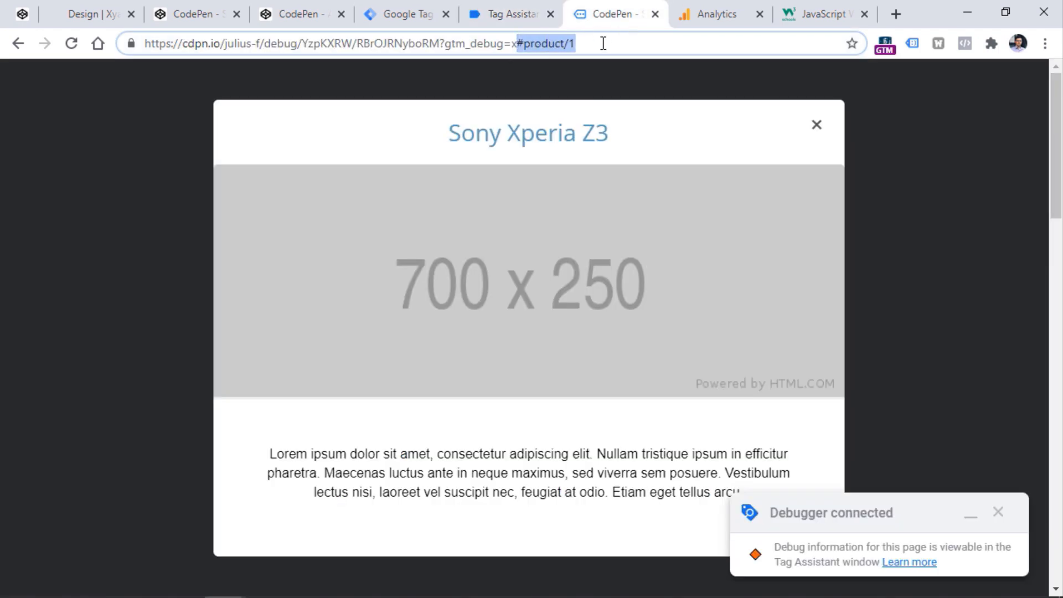
left_click(498, 17)
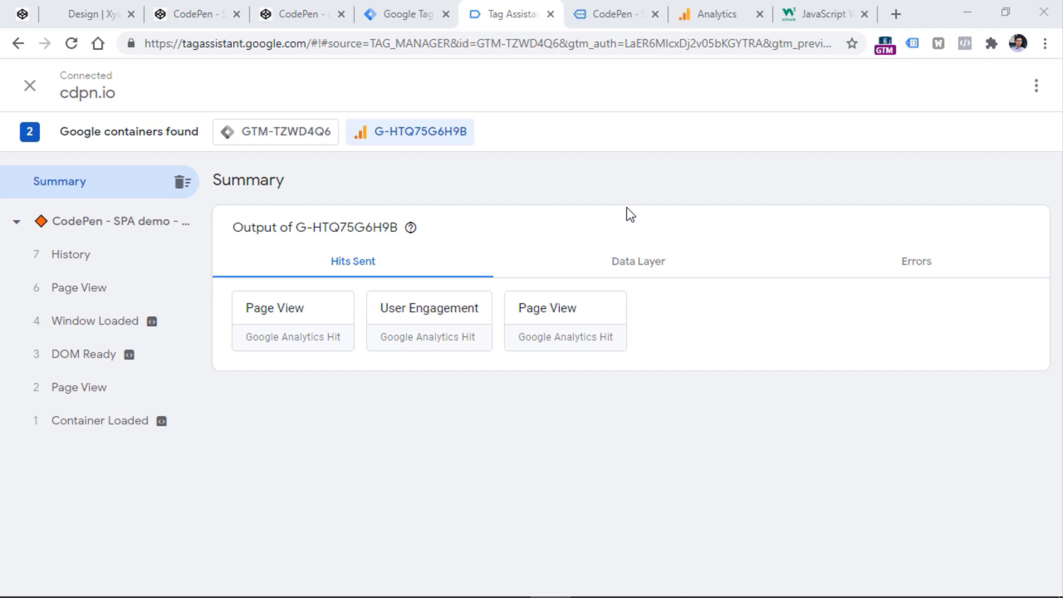
- Remove the "All history change" trigger from the GA4 Config tag in Tag Manager and save the tag
left_click(407, 12)
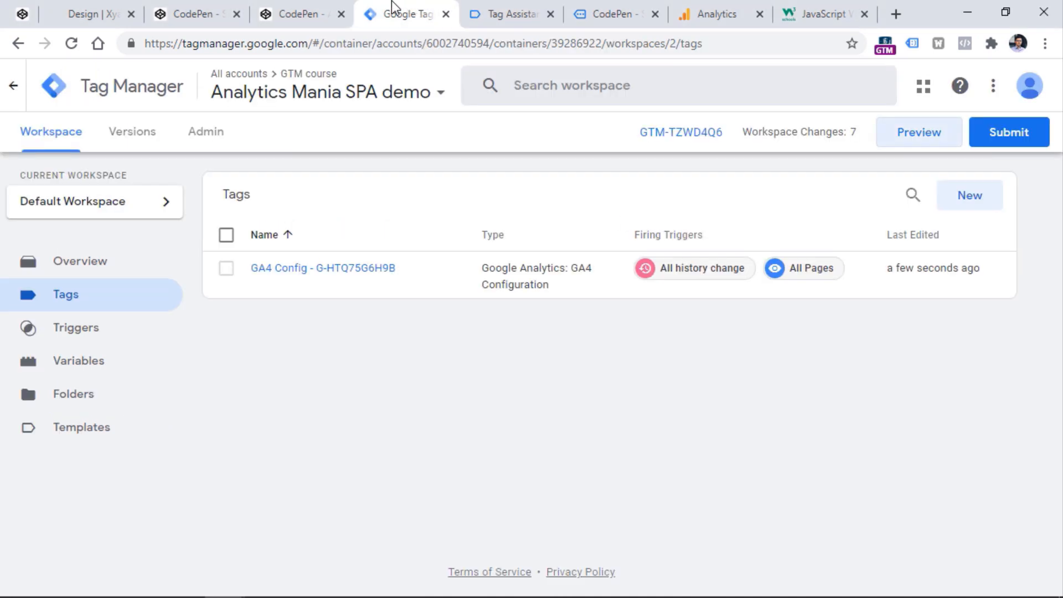
left_click(328, 276)
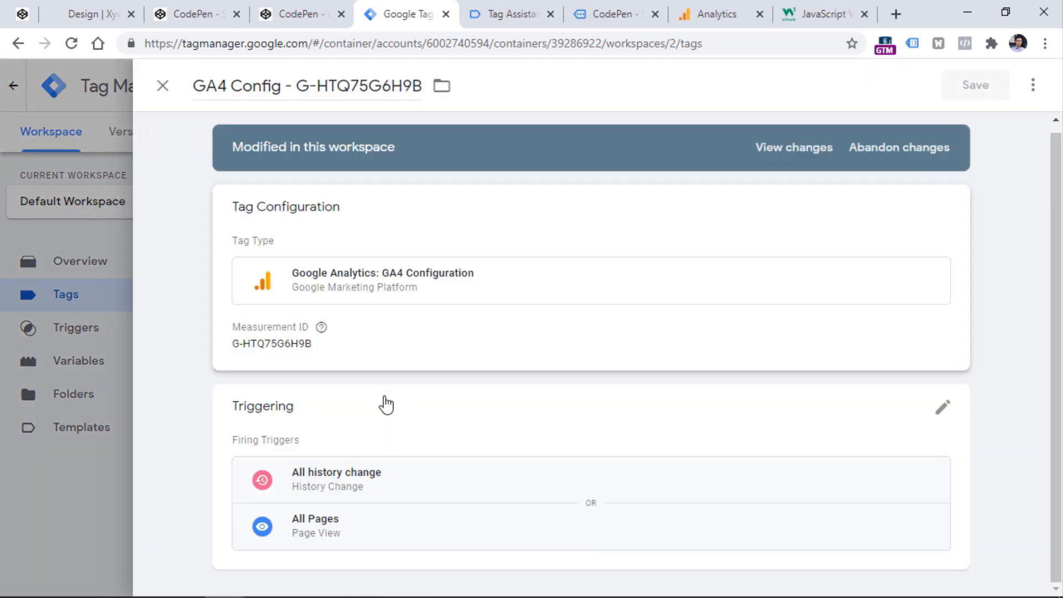
left_click(384, 396)
left_click(925, 424)
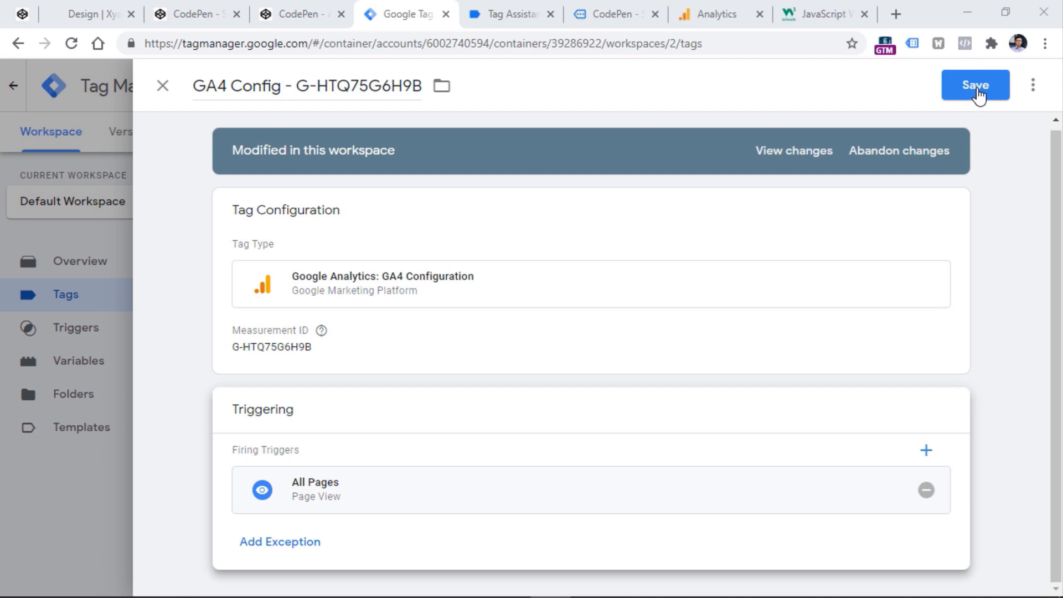
left_click(977, 93)
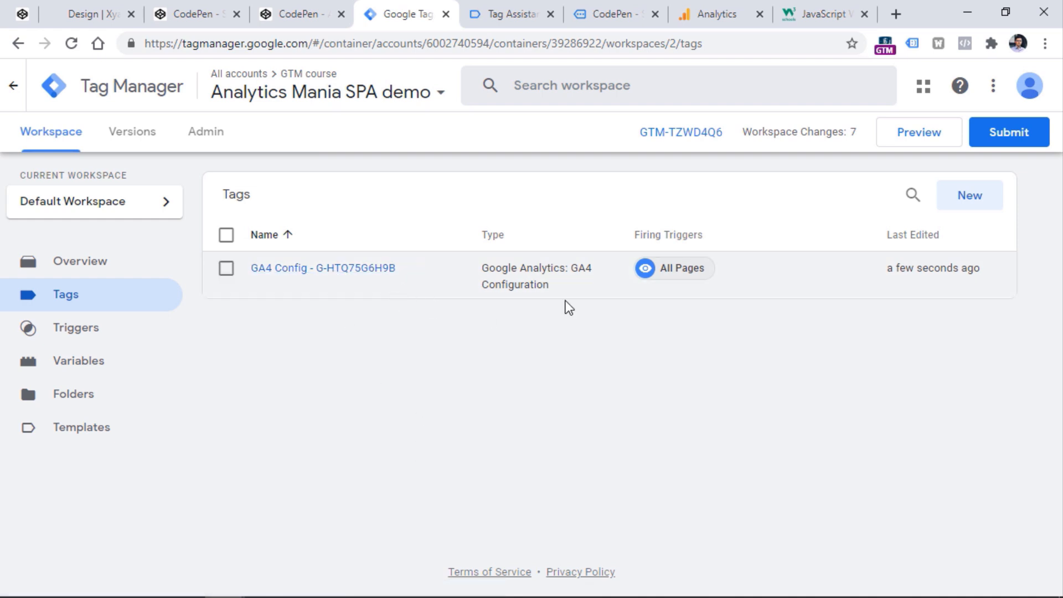
- Review the History event's GA4 hits in Tag Assistant and highlight the fragment in the SPA demo's page address
key("ctrl+Tab")
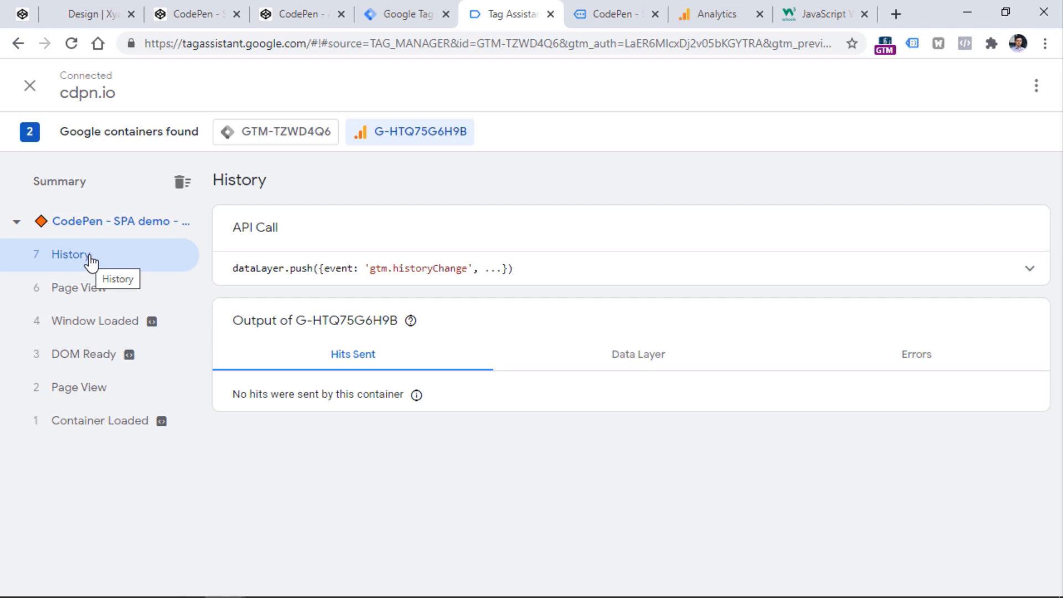
left_click(615, 15)
left_click_drag(518, 43, 598, 42)
left_click(522, 43)
left_click_drag(518, 43, 598, 40)
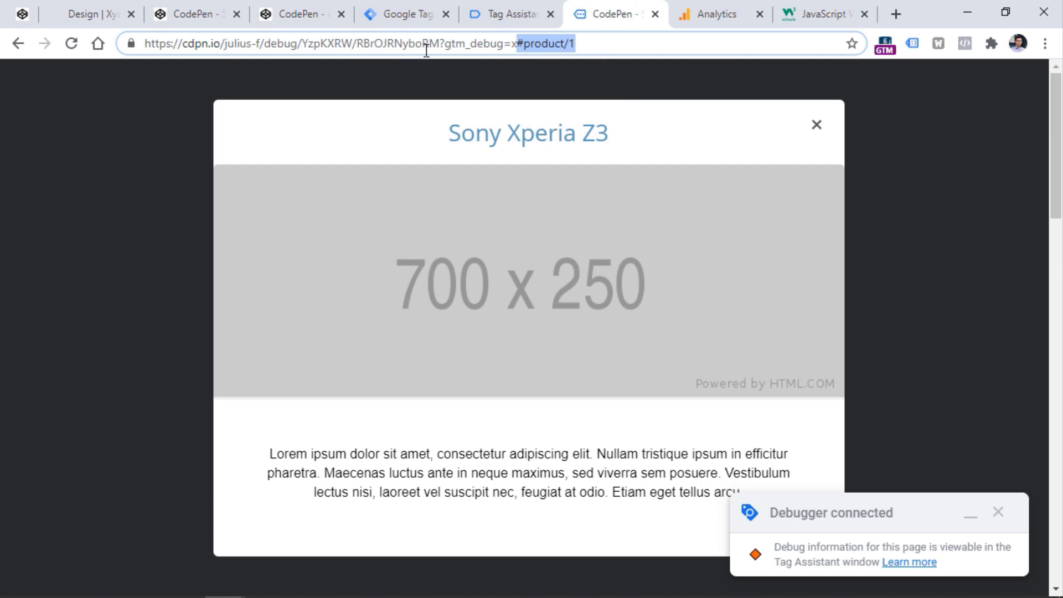
left_click_drag(517, 43, 588, 46)
left_click(507, 14)
- Create a GA4 Event tag in Tag Manager that uses the GA4 Config tag and the event name page_view
left_click(384, 6)
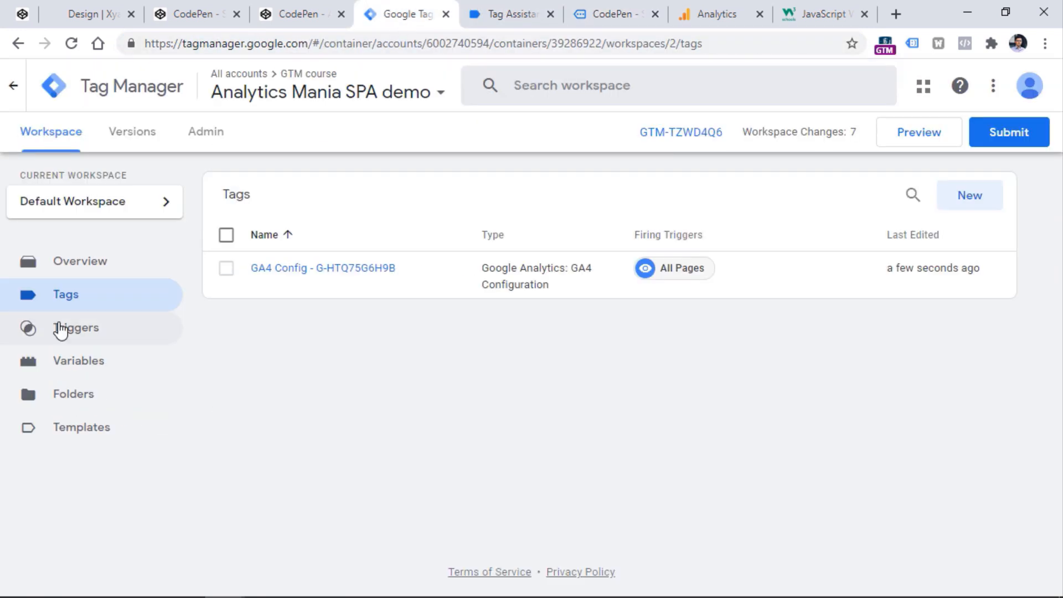
left_click(979, 205)
left_click(587, 224)
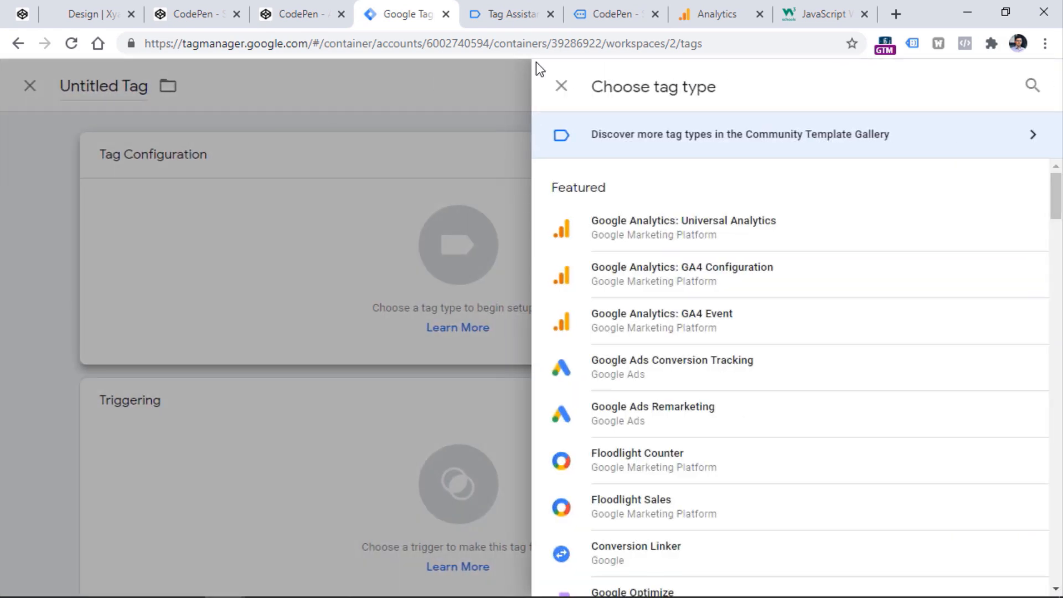
left_click(683, 324)
left_click(317, 327)
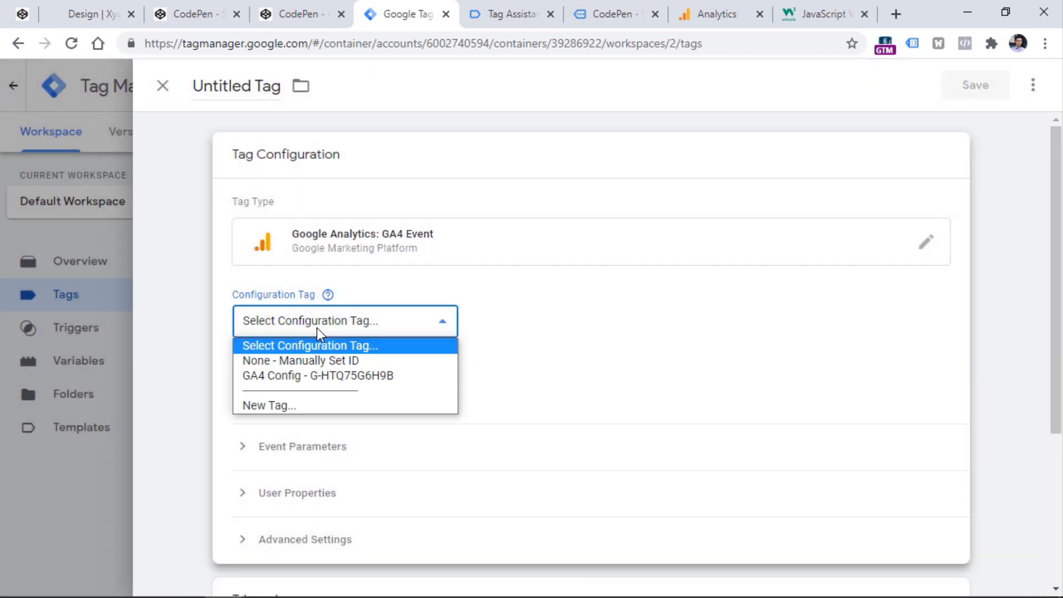
left_click(312, 377)
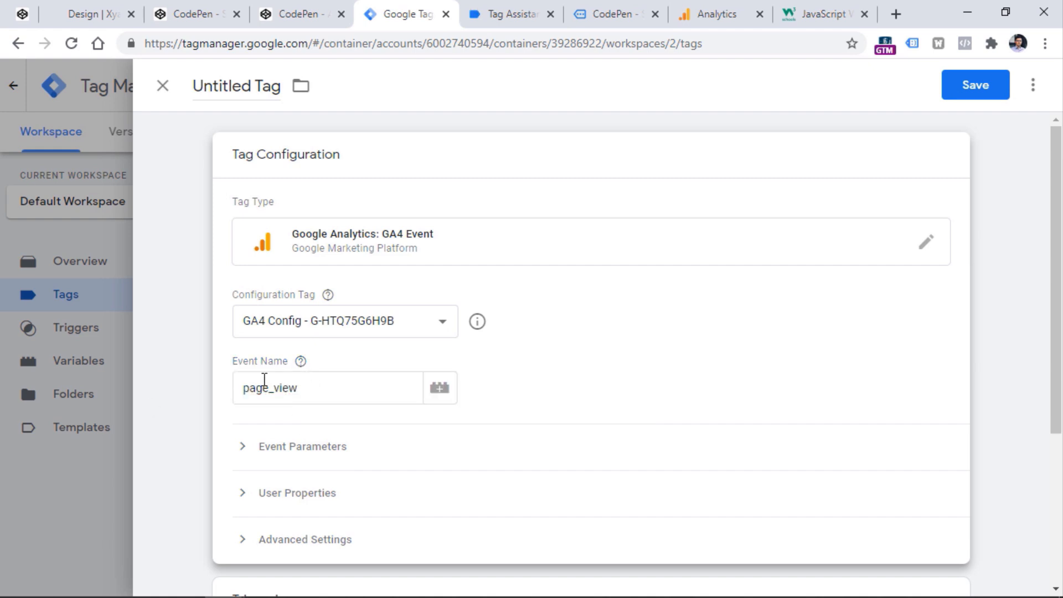
- Check the page_view events in Google Analytics DebugView against the SPA demo page and the History event in Tag Assistant
left_click(717, 16)
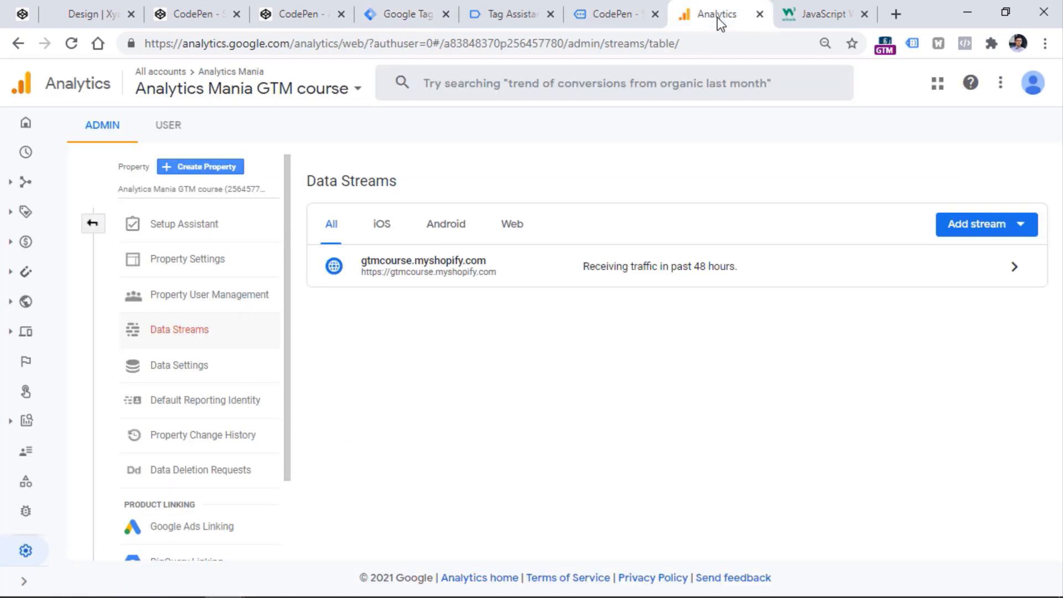
left_click(26, 511)
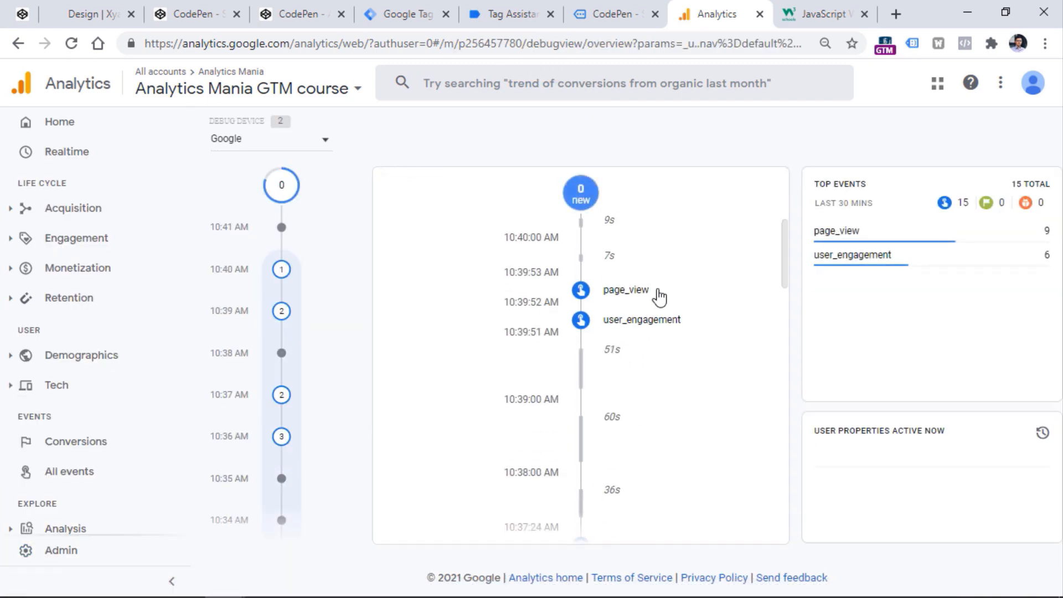
left_click(612, 15)
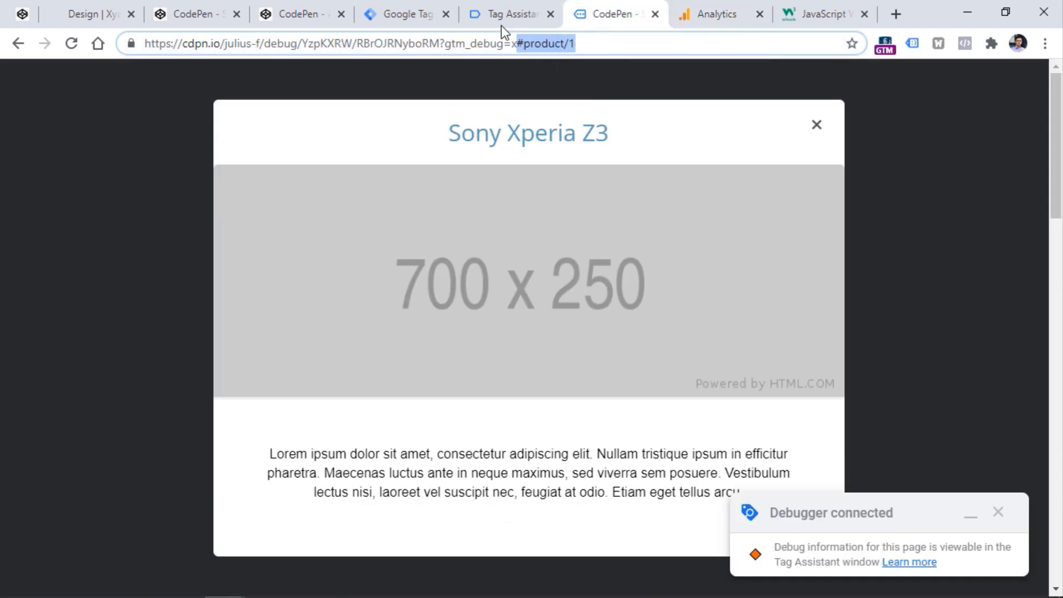
left_click(506, 14)
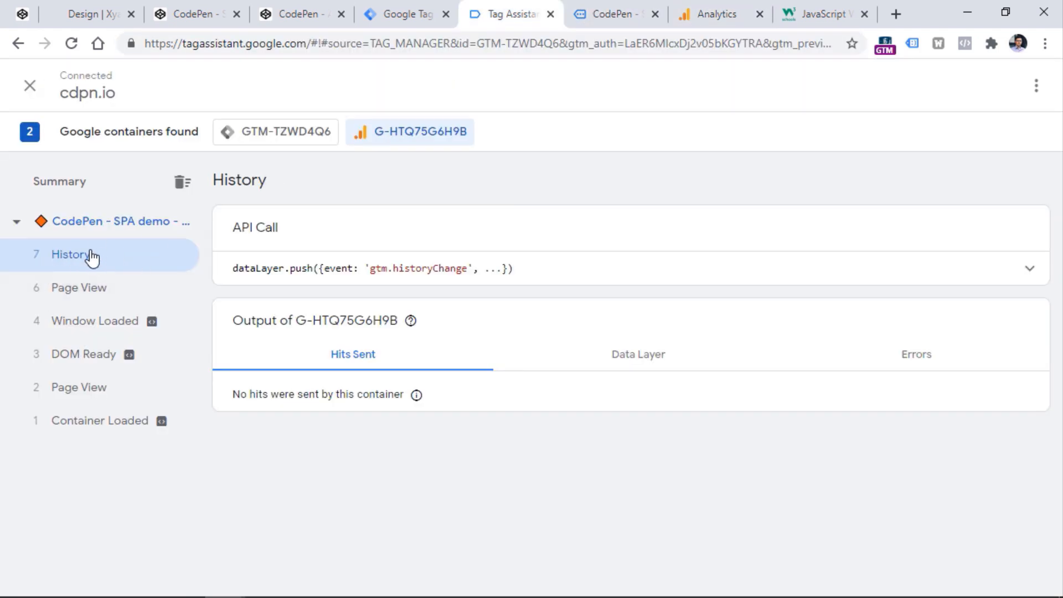
left_click(719, 15)
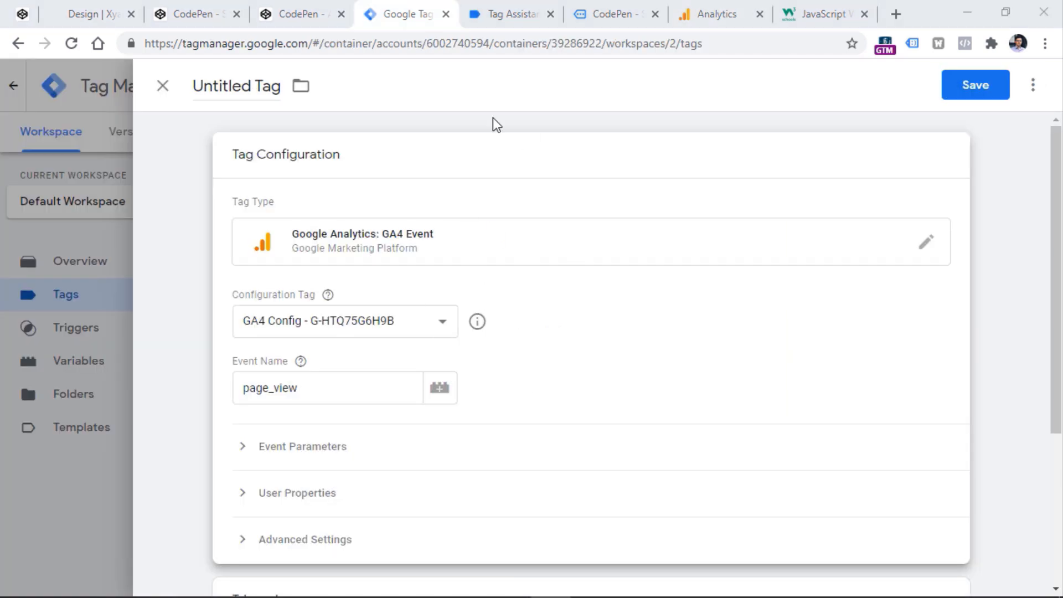
- Assign the "All history change" trigger to the new tag, name it "GA4 event - page_view" and save it
scroll(351, 410, "down", 4)
left_click(351, 410)
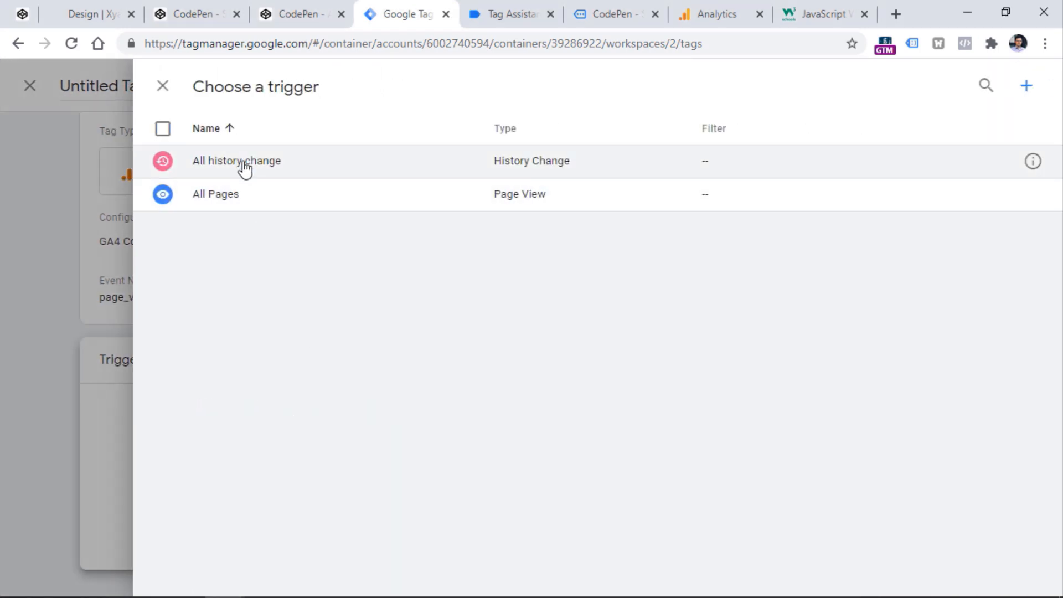
left_click(244, 166)
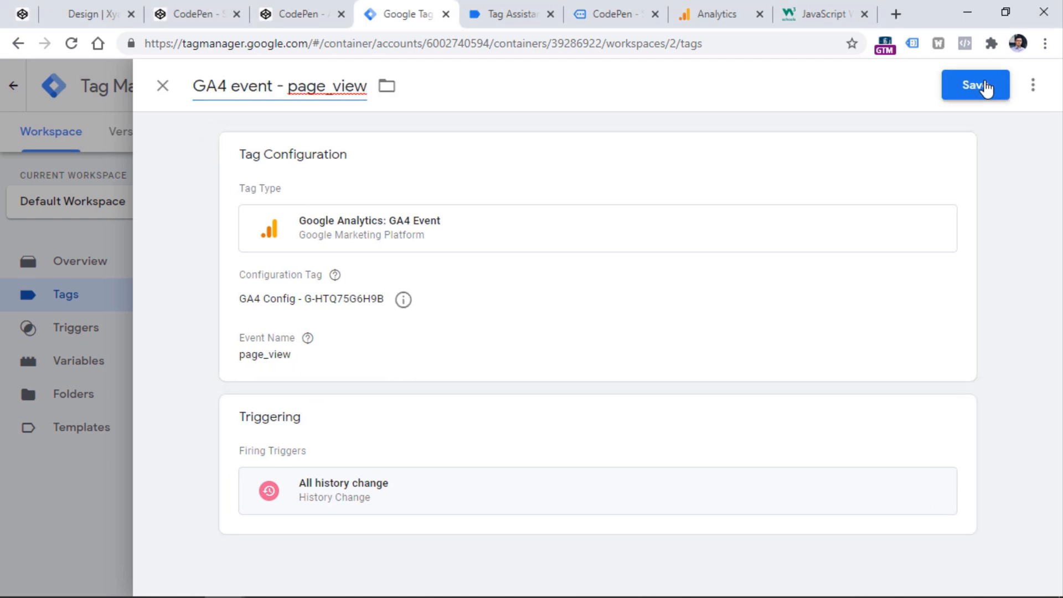
left_click(986, 87)
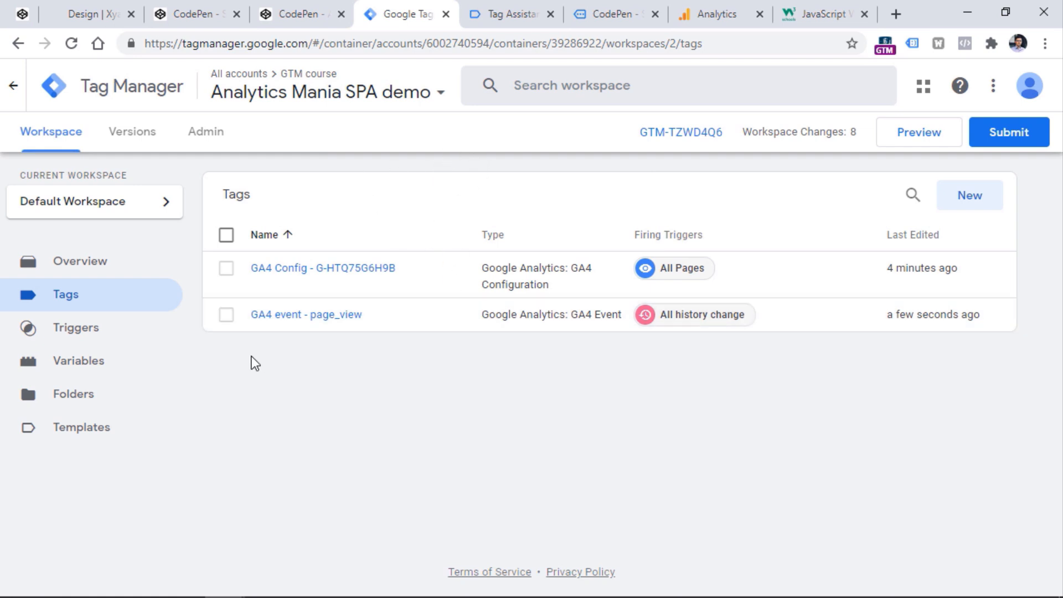
- Reopen the "GA4 event - page_view" tag for editing and add an event parameter named page_location
left_click(307, 319)
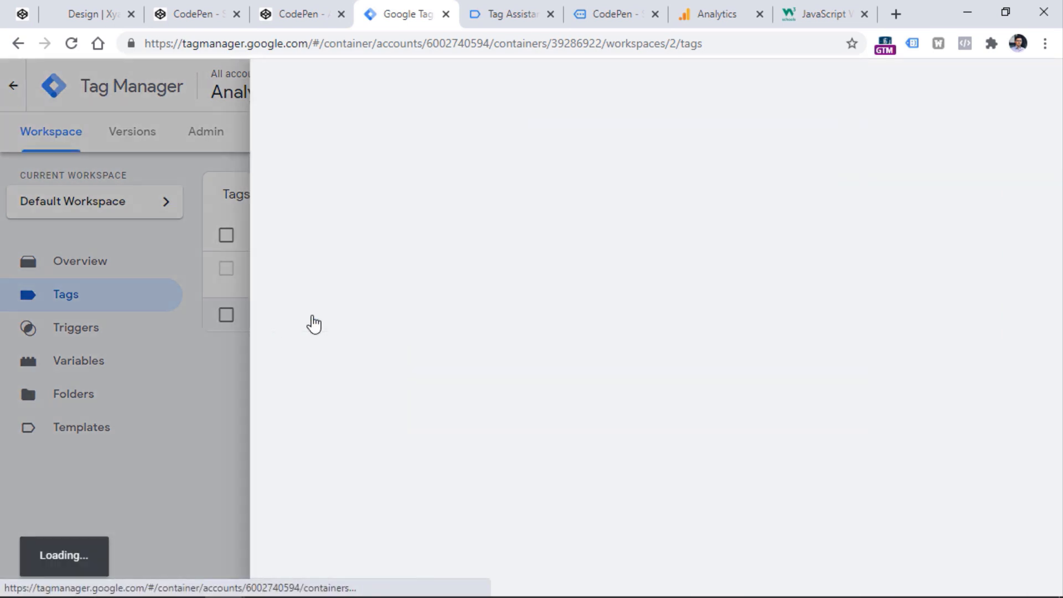
left_click(470, 312)
scroll(490, 369, "down", 3)
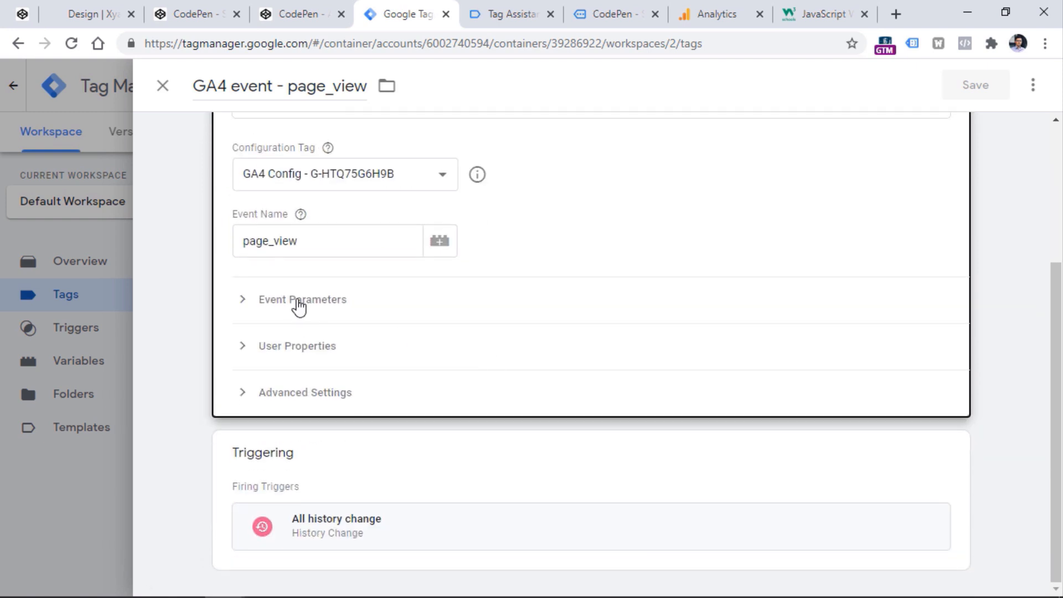
left_click(298, 301)
left_click(302, 355)
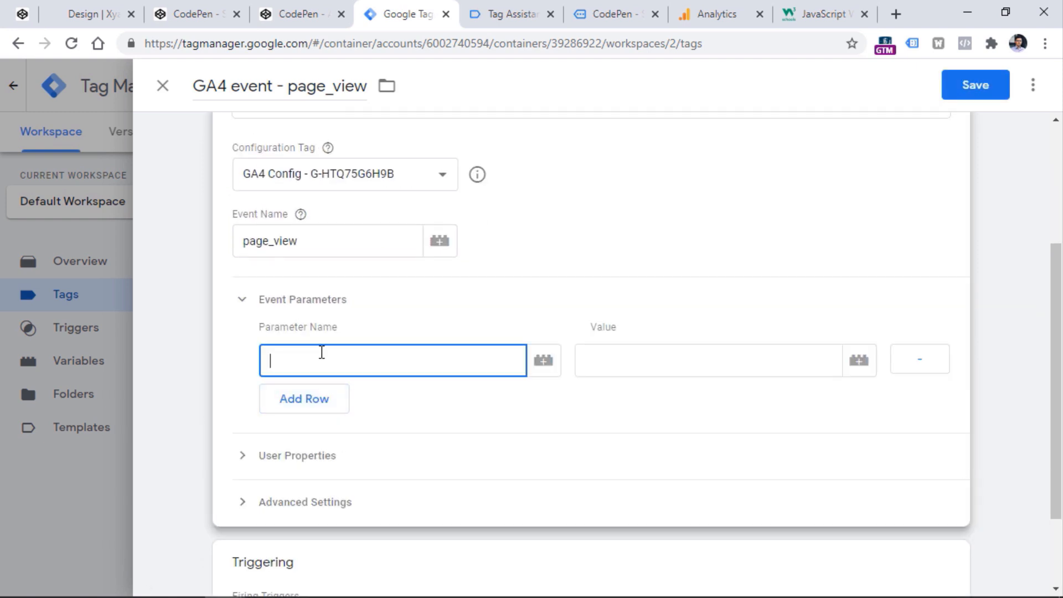
type("page_location")
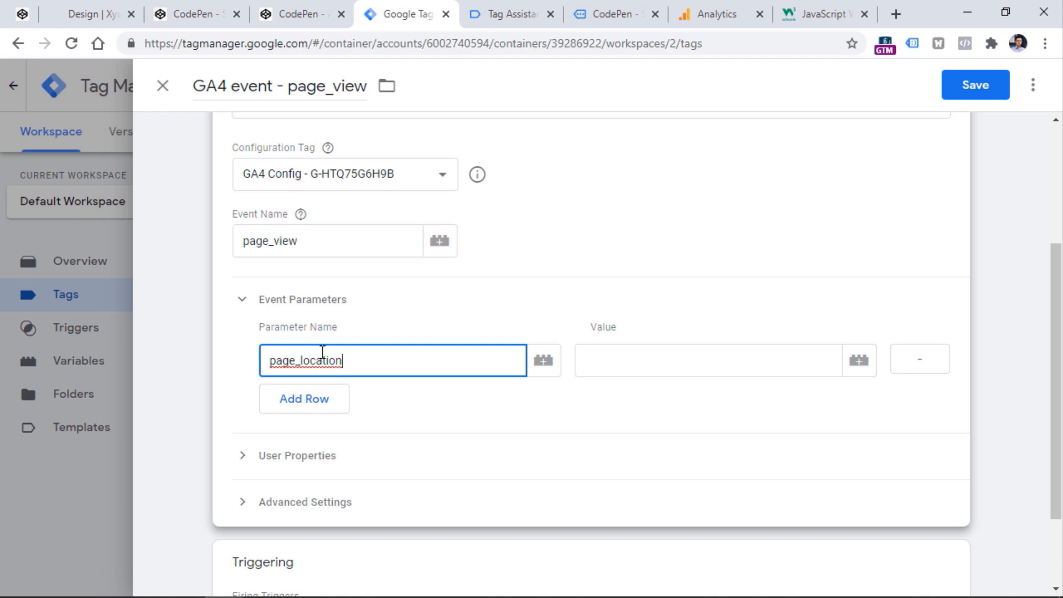
- Open the latest page_view event in Google Analytics DebugView and highlight its page_location value
left_click(719, 18)
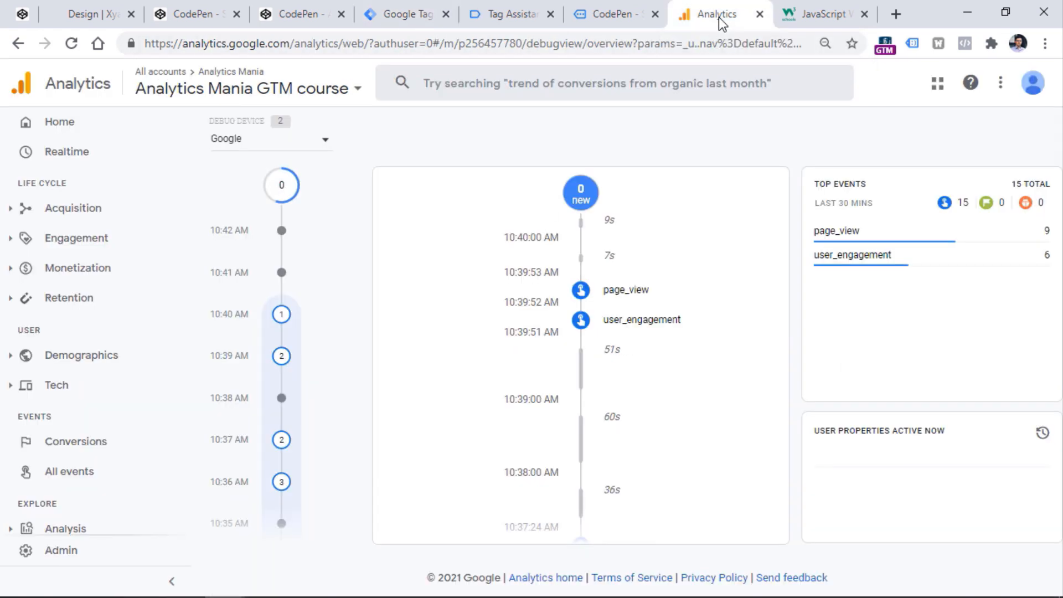
left_click(626, 299)
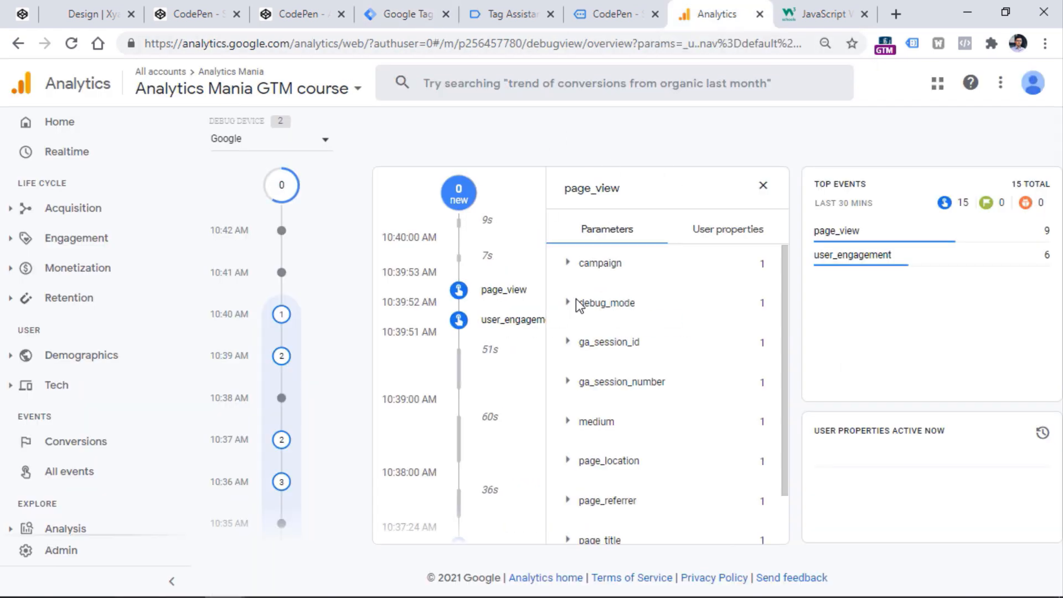
left_click(602, 462)
left_click_drag(635, 513, 569, 494)
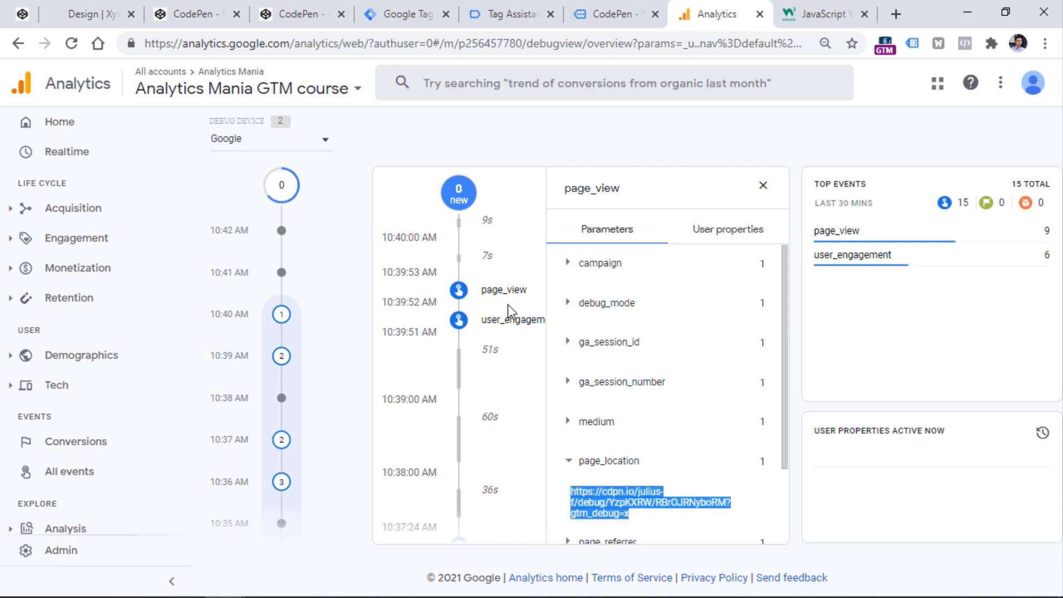
- Compare the page_location value of the user_engagement event with the #product/1 fragment in the SPA demo page's URL
left_click(507, 321)
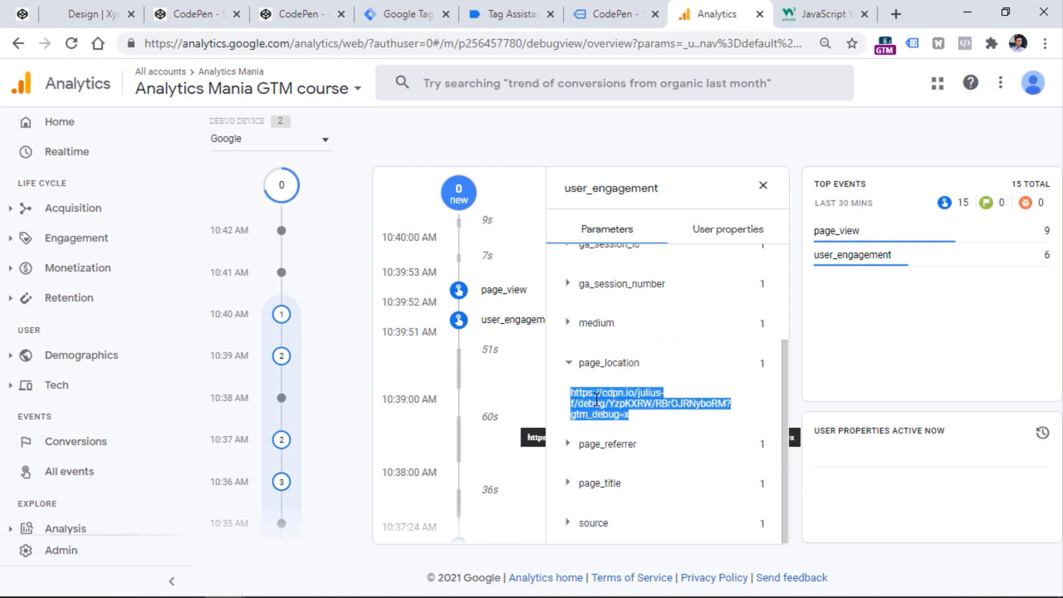
left_click(431, 14)
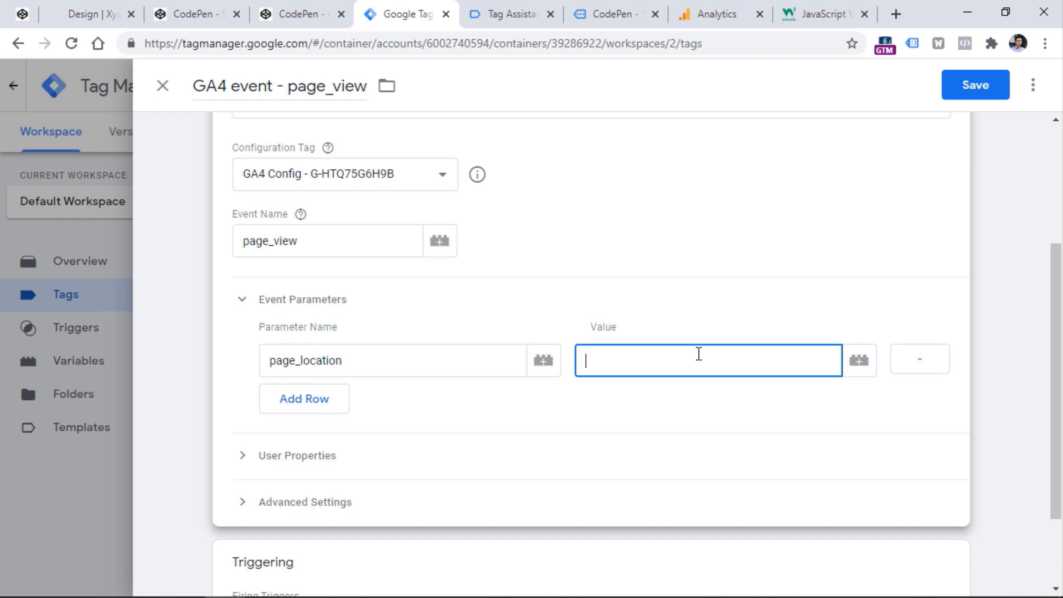
left_click(606, 17)
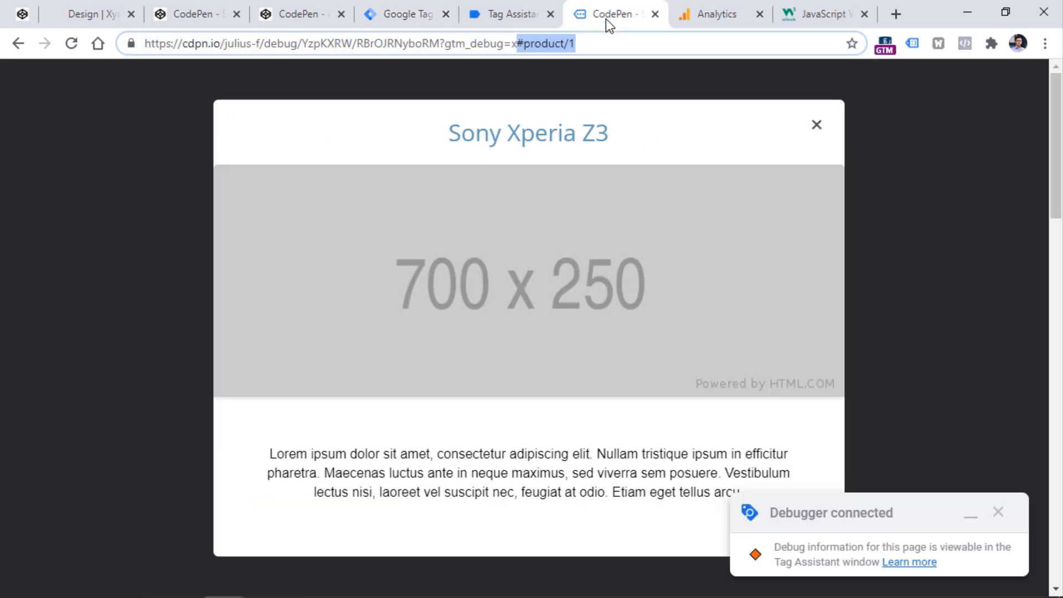
left_click(604, 44)
left_click_drag(518, 44, 579, 44)
double_click(525, 44)
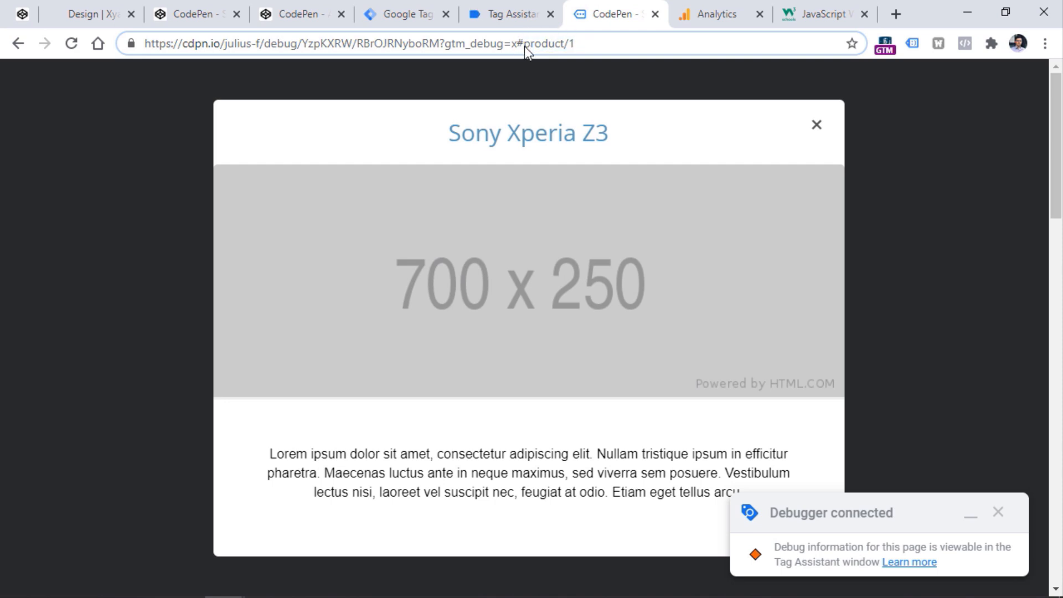
left_click(407, 14)
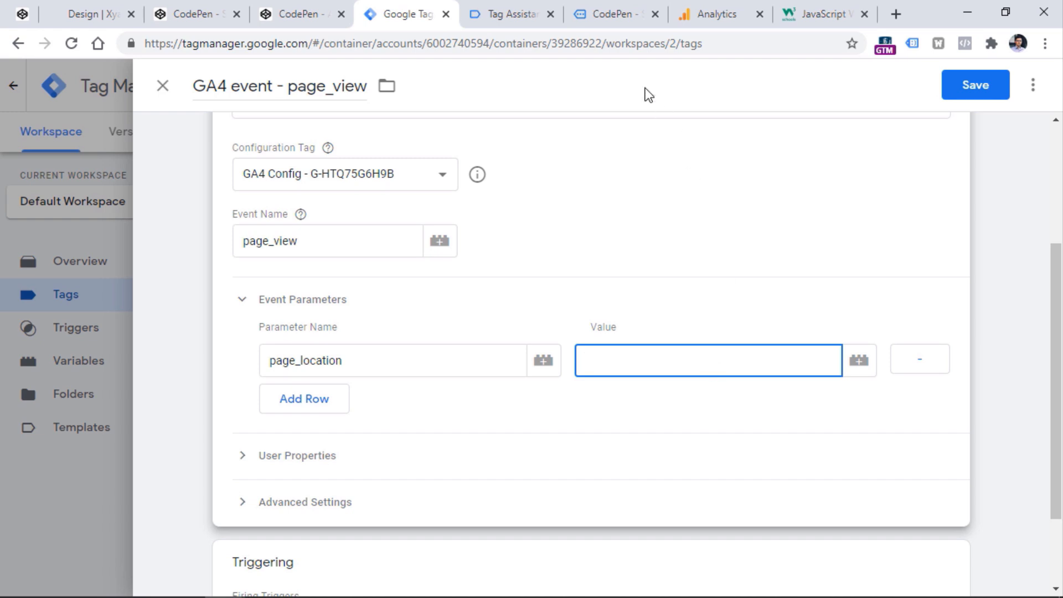
left_click(608, 14)
left_click_drag(579, 48, 515, 45)
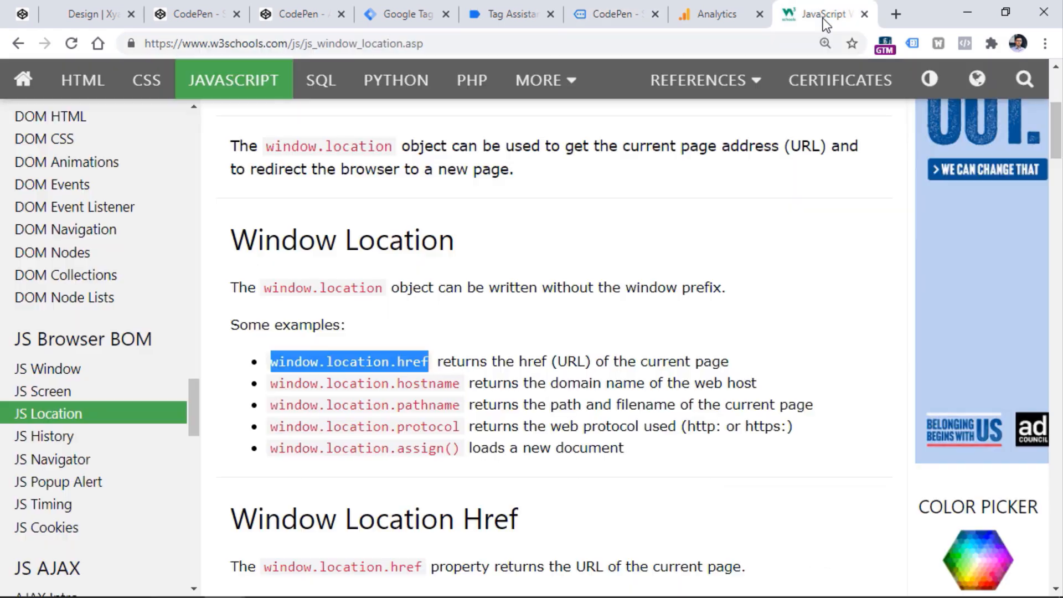
- Copy the expression window.location.href from the examples on the W3Schools Window Location page
left_click(823, 15)
left_click(410, 332)
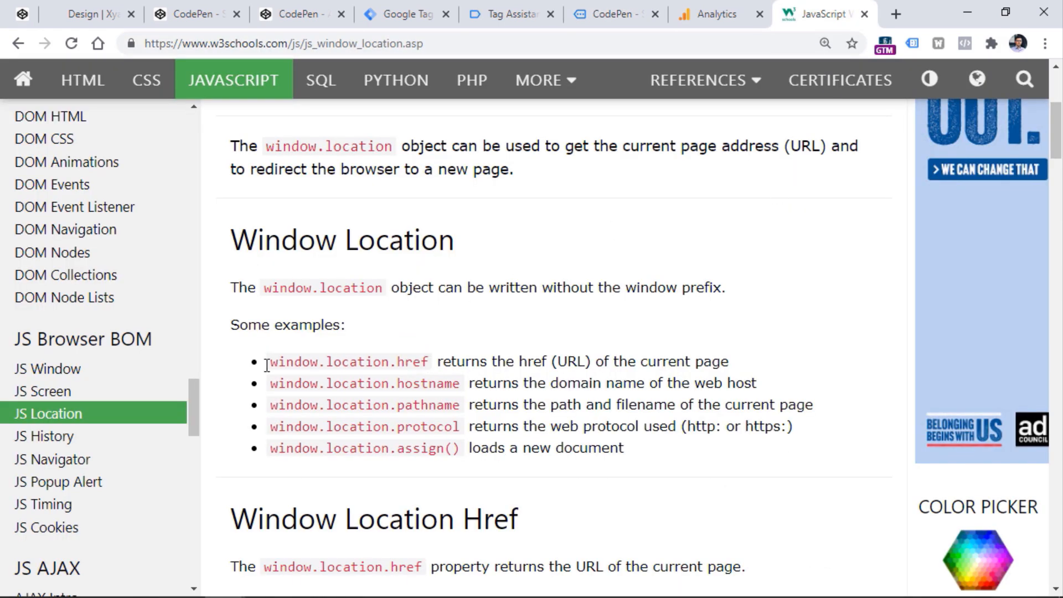
left_click_drag(270, 361, 433, 367)
right_click(419, 362)
left_click(434, 375)
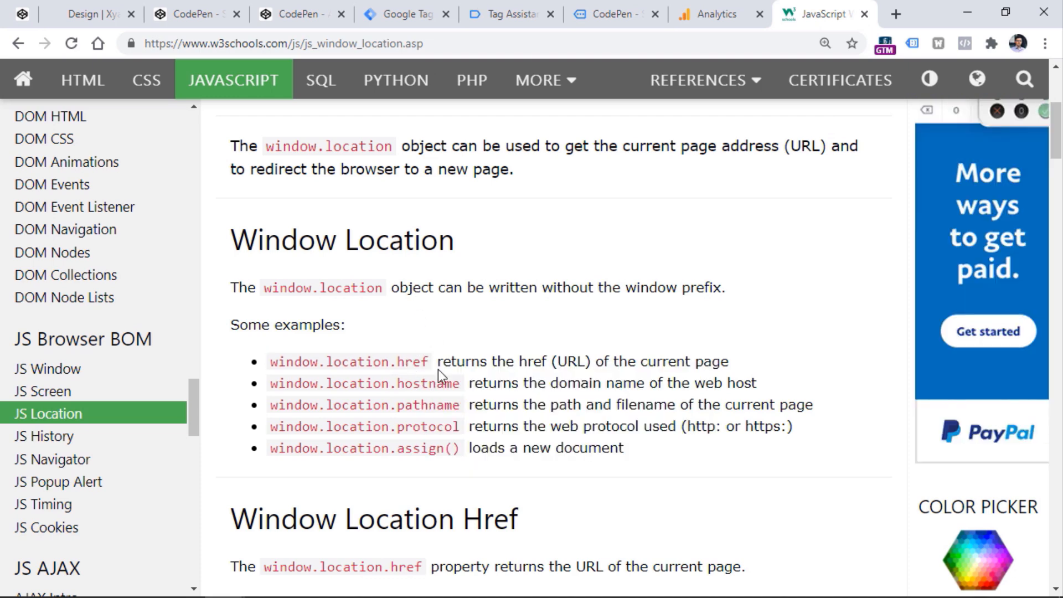
mouse_move(430, 362)
left_mouse_down()
mouse_move(273, 361)
mouse_move(430, 363)
left_mouse_up()
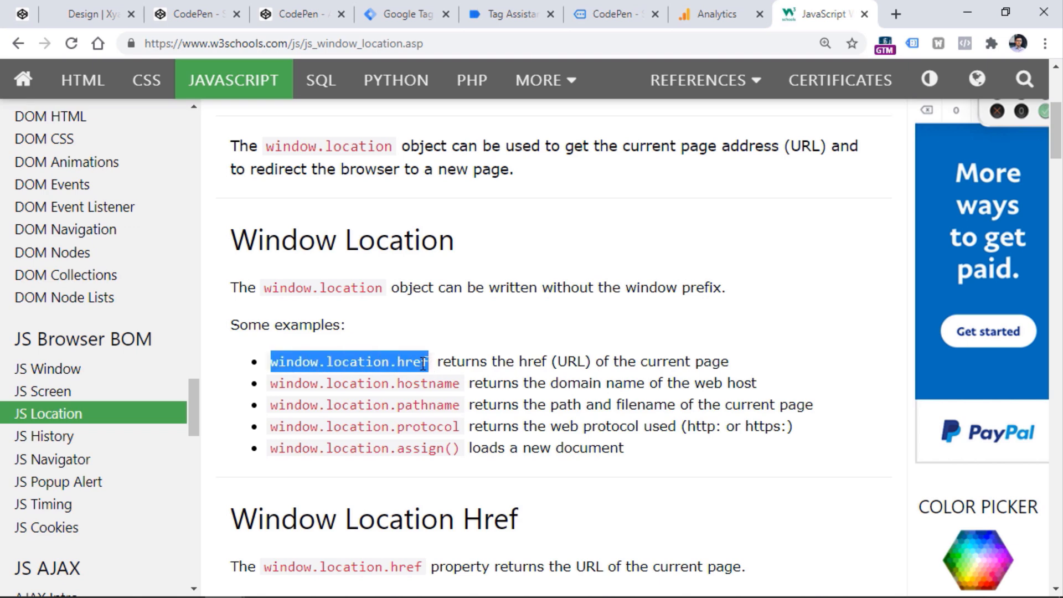
right_click(412, 366)
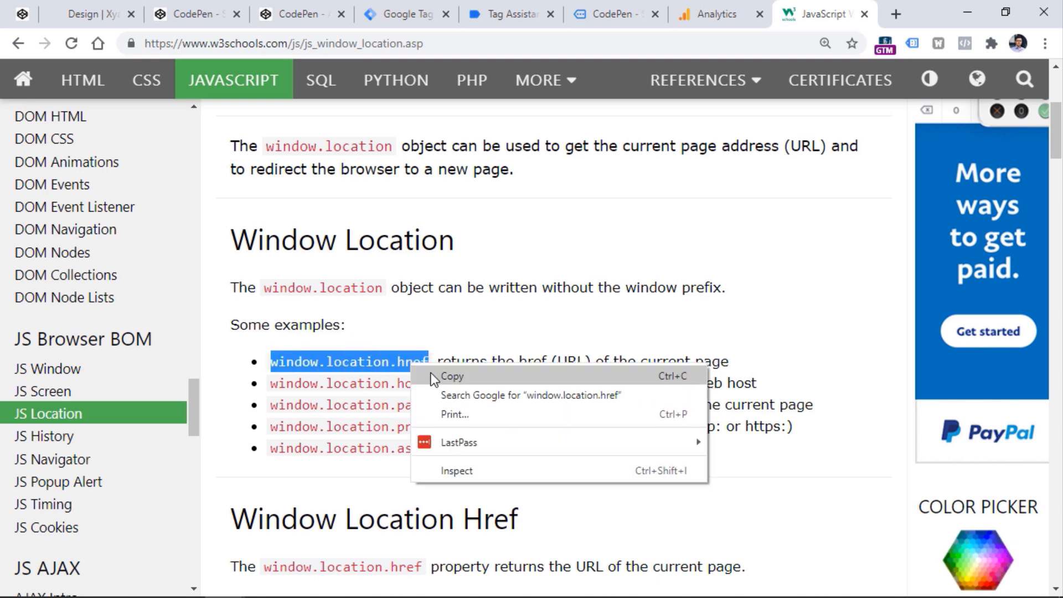
left_click(430, 376)
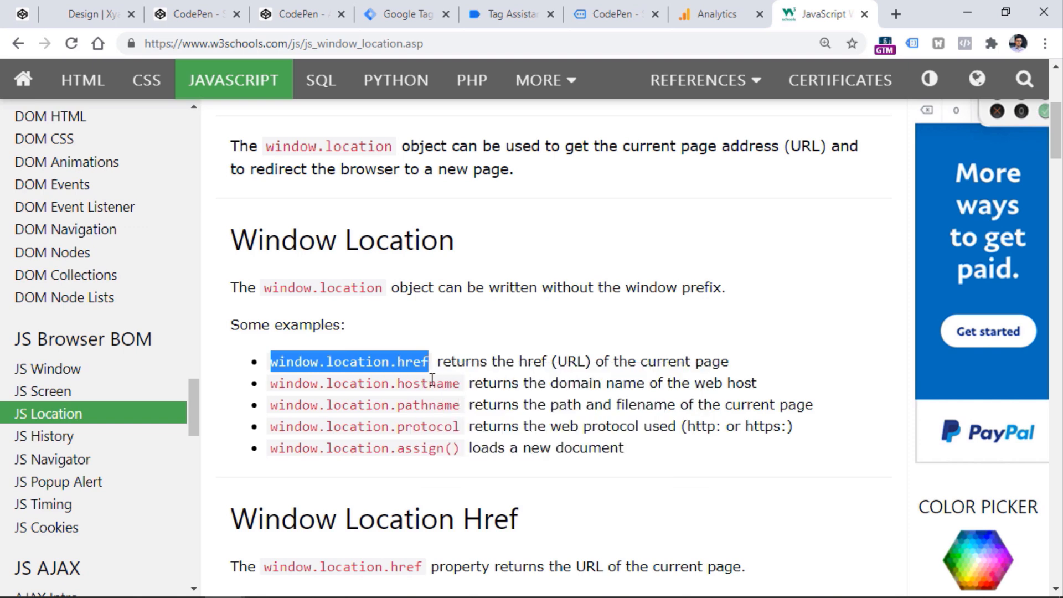
left_click(550, 596)
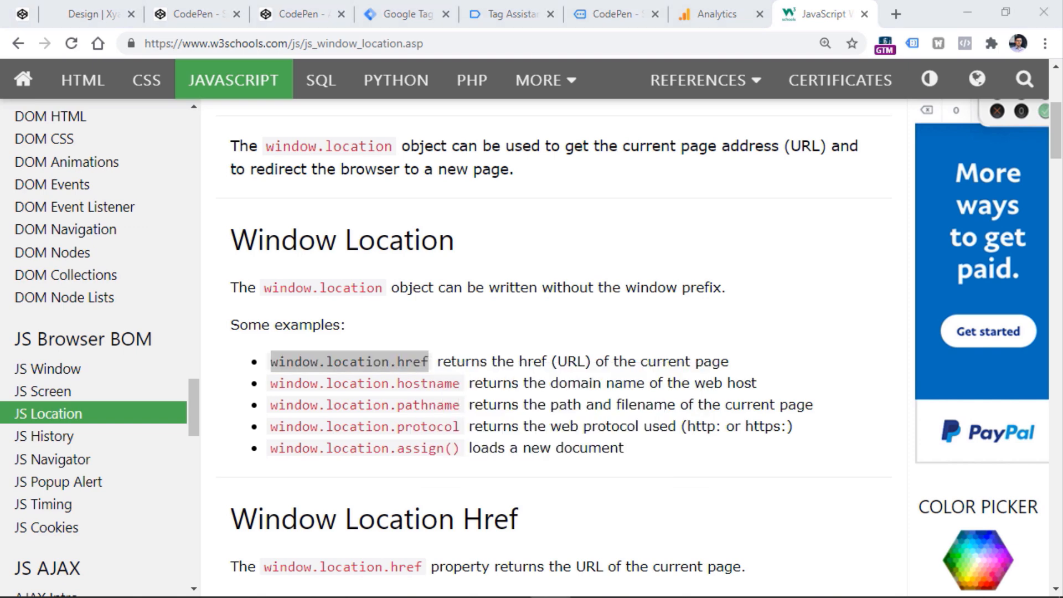
- Create a new JavaScript Variable for the page_location value in Tag Manager, with window.location.href as the global variable name
left_click(393, 16)
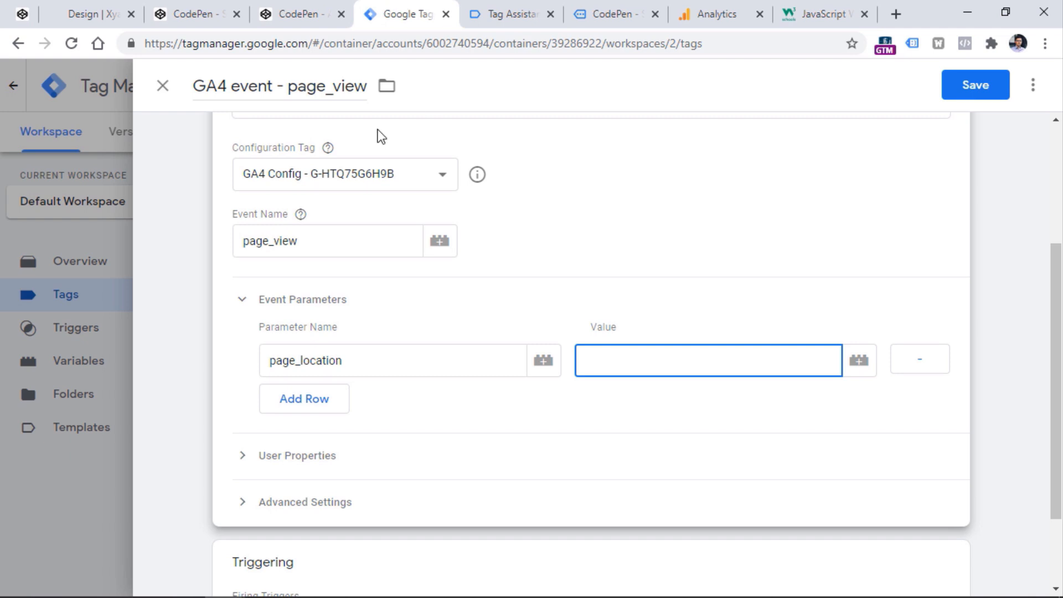
left_click(862, 372)
left_click(1033, 87)
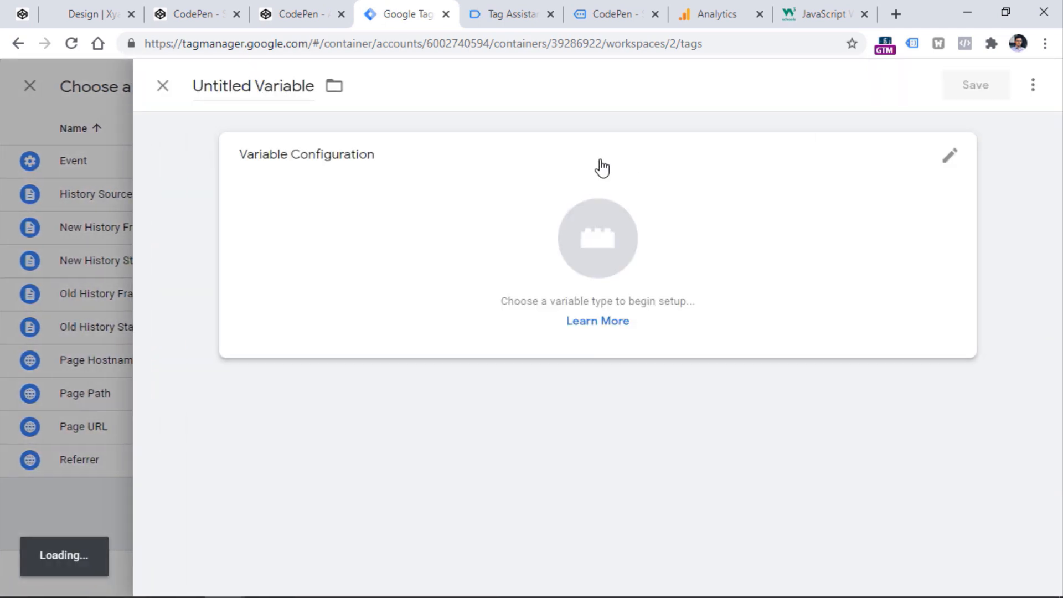
left_click(297, 259)
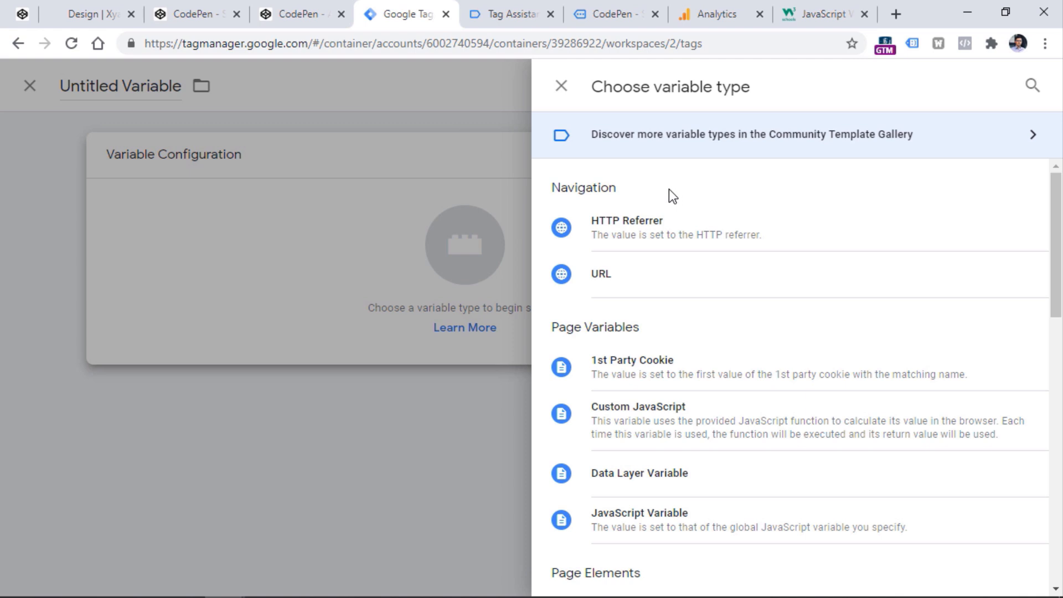
left_click(669, 526)
left_click(318, 317)
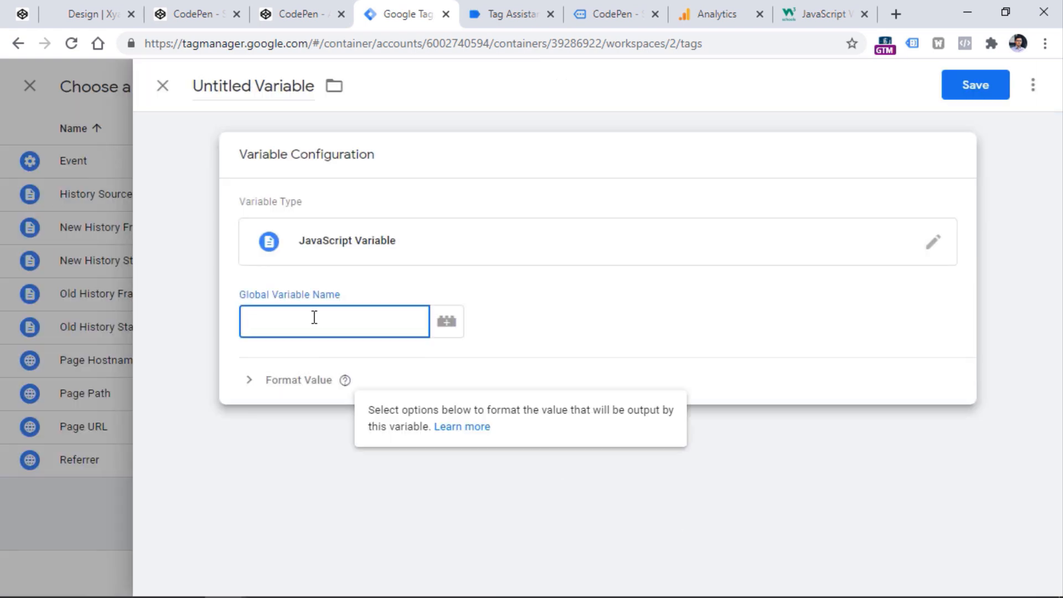
key("ctrl+v")
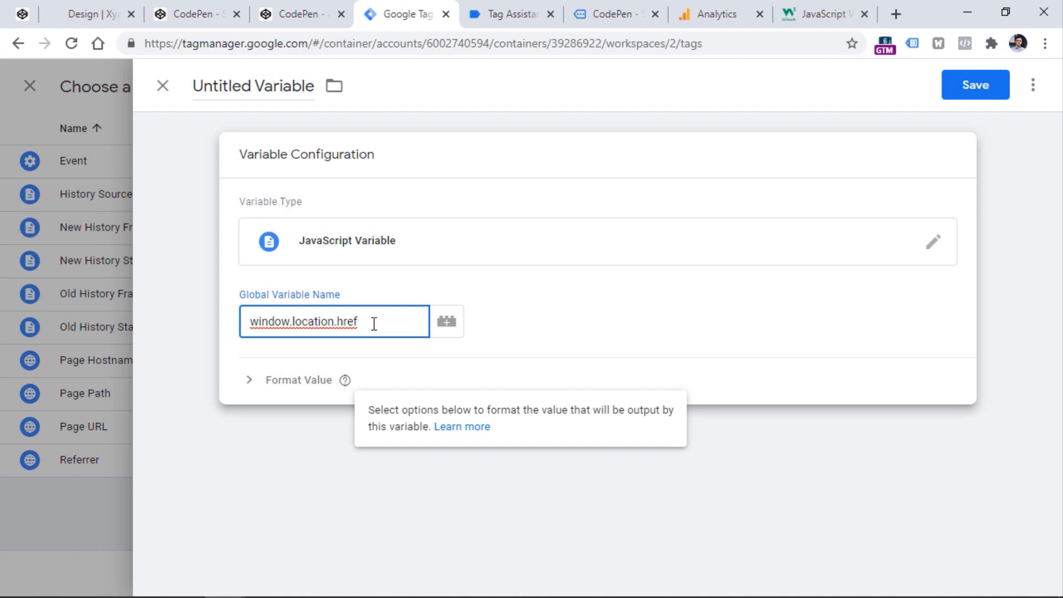
left_click(322, 324)
left_click(335, 300)
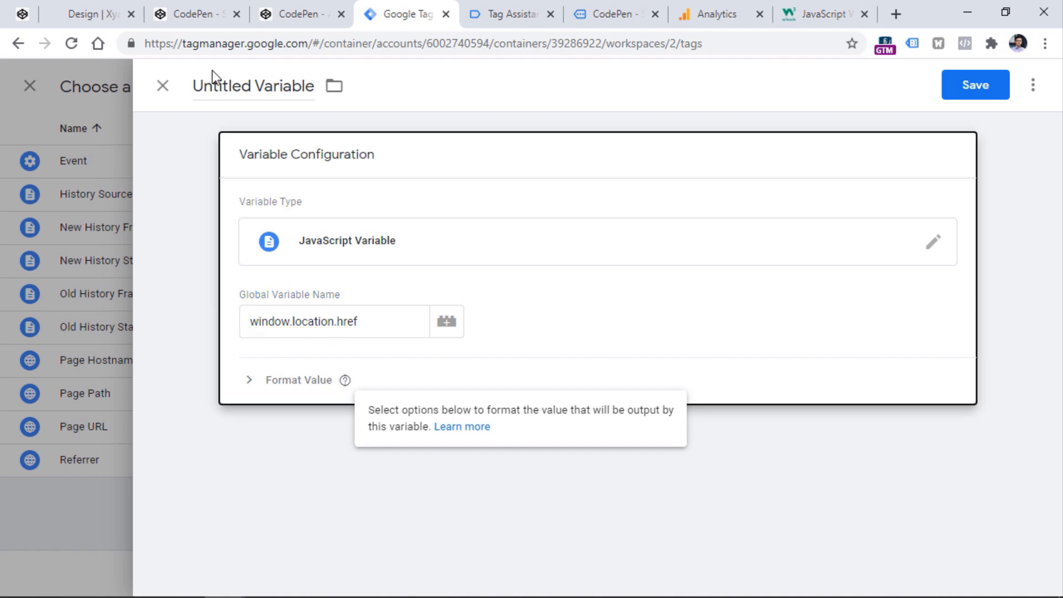
- Name the variable "js - window.location.href", save it as the page_location value, and save the "GA4 event - page_view" tag
left_click(260, 89)
type("js -")
key("ctrl+v")
key("Home")
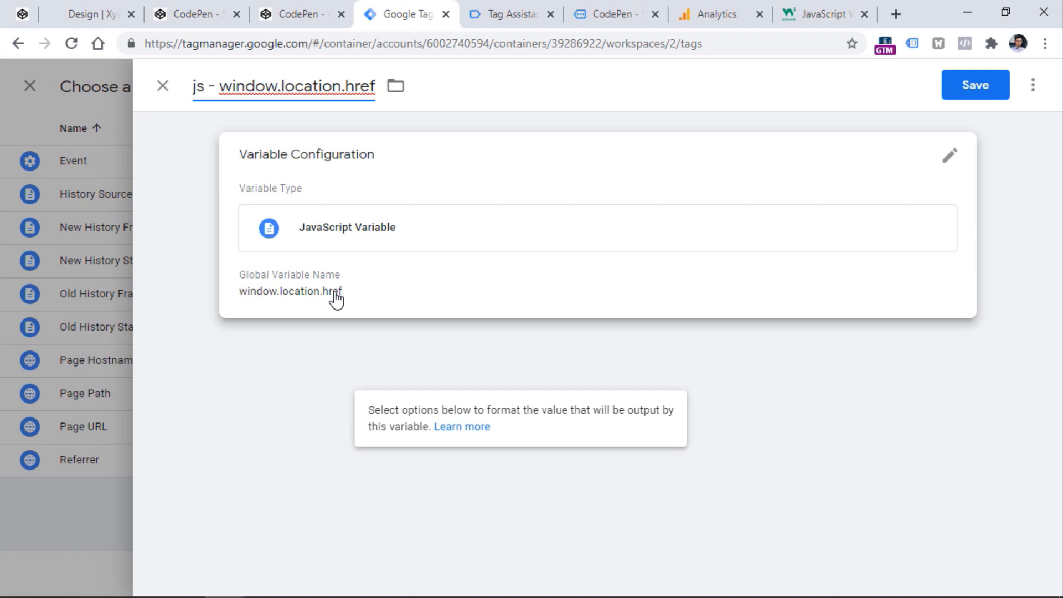
left_click(979, 89)
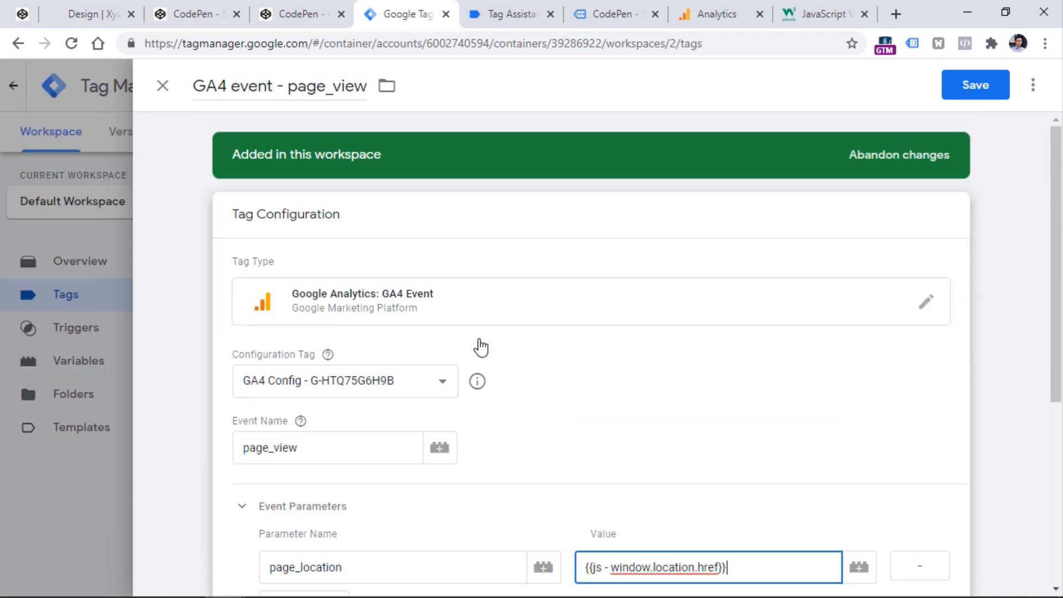
left_click(975, 83)
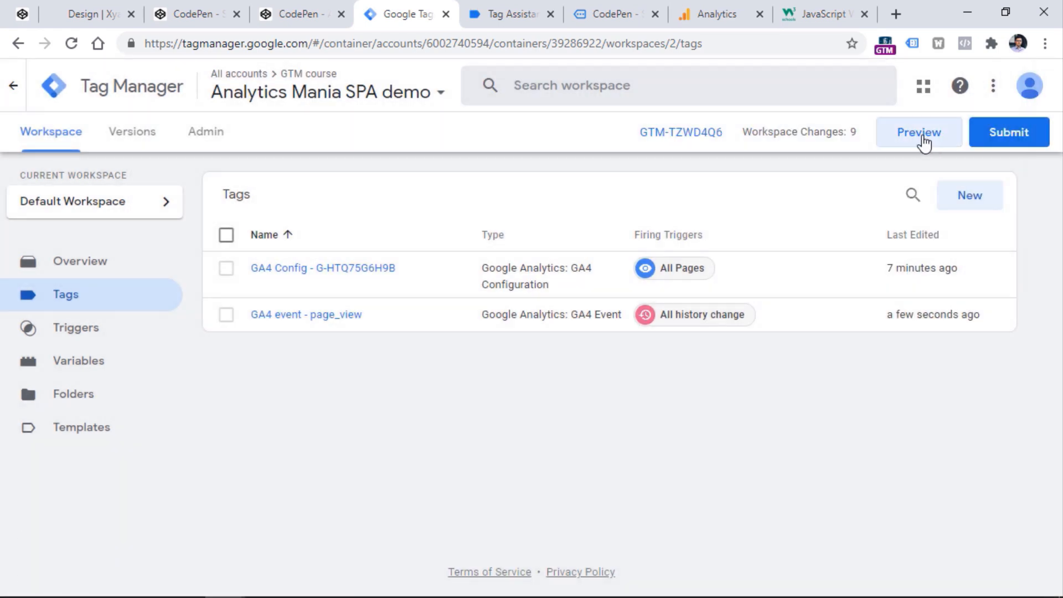
- Restart the container's preview mode and check the tags for the Container Loaded event in Tag Assistant
left_click(920, 133)
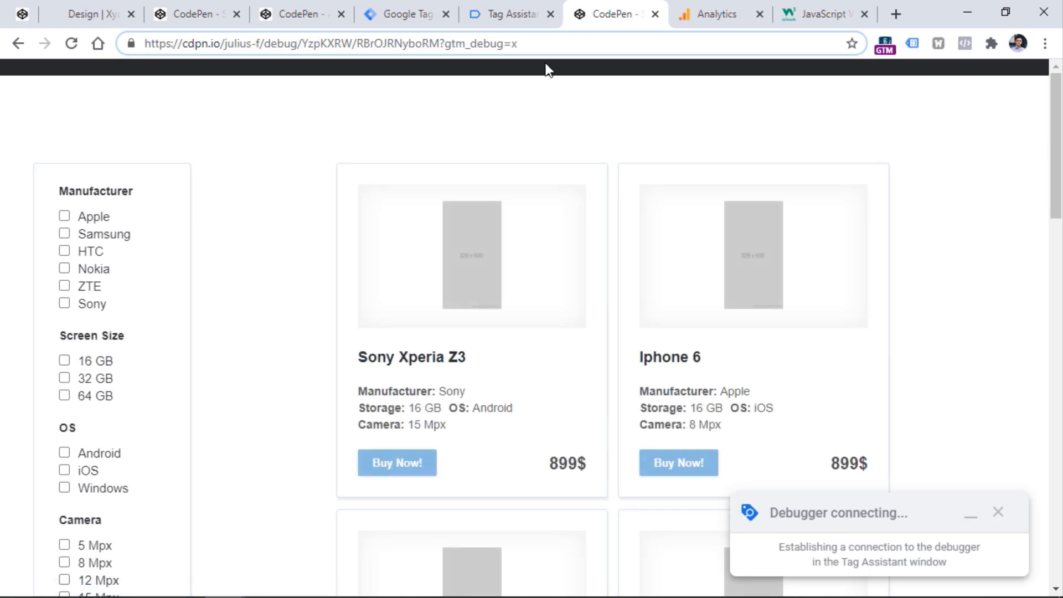
left_click(519, 17)
left_click(548, 379)
left_click(121, 331)
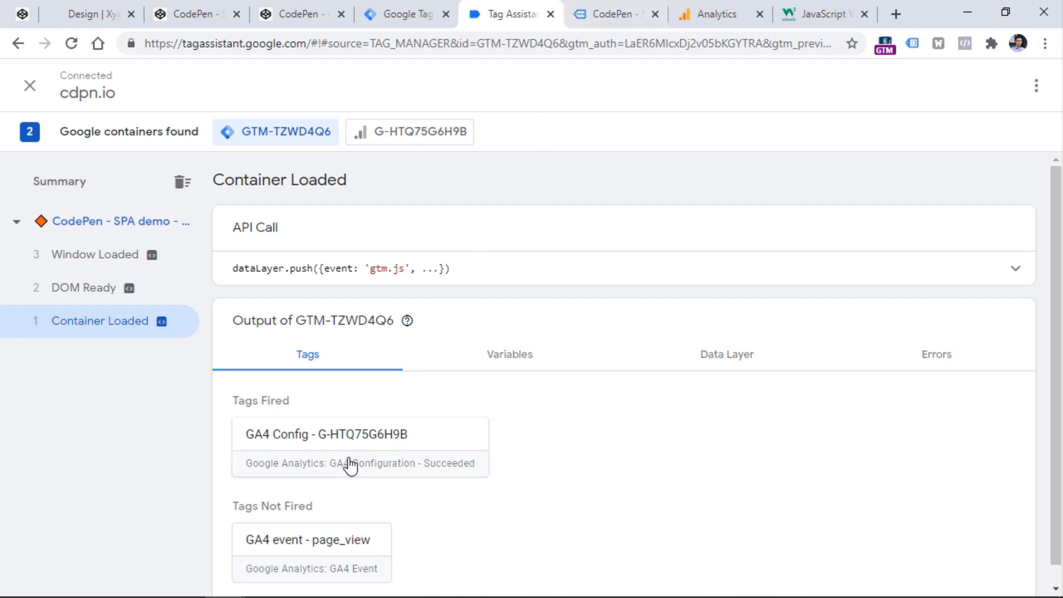
- Open the Sony Xperia Z3 product on the demo page and inspect the tags for the History event in Tag Assistant
left_click(623, 16)
left_click(477, 265)
key("ctrl+shift+Tab")
left_click(83, 261)
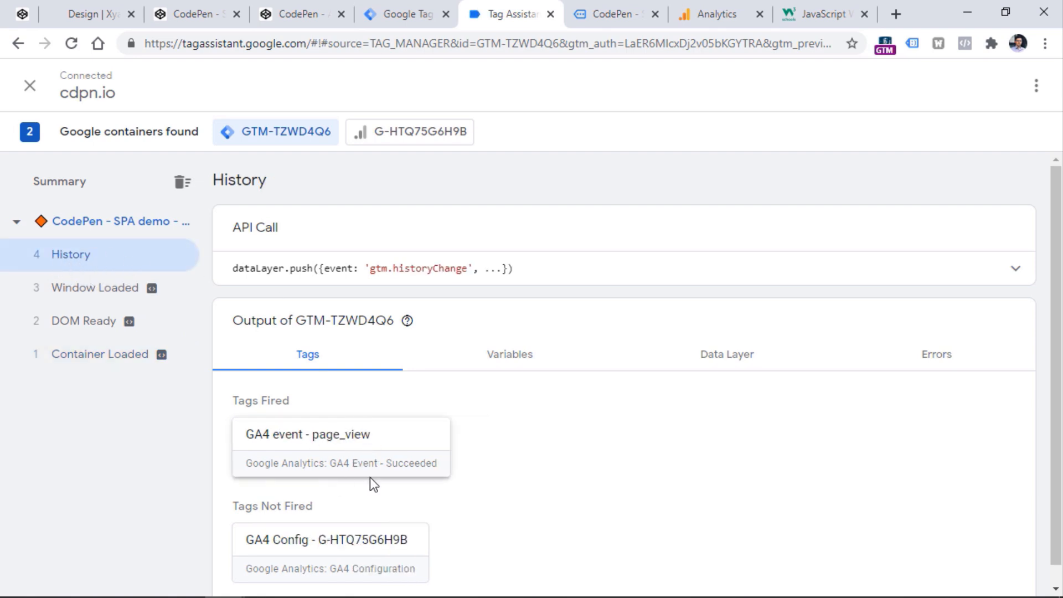
- Open the first Page View hit sent to the GA4 property and highlight the #product/1 fragment in its Page Location parameter
left_click(402, 141)
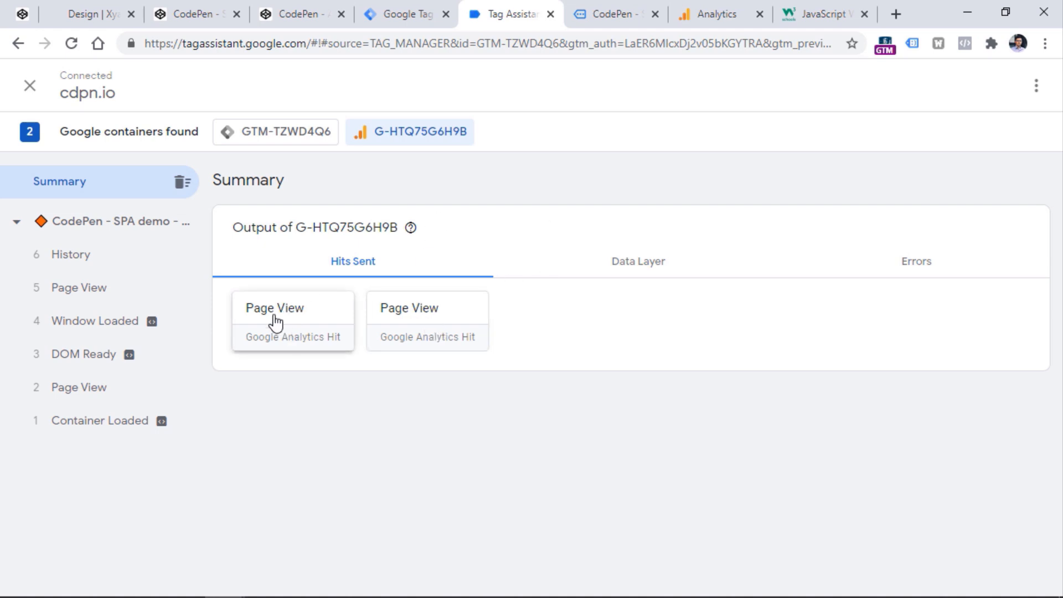
left_click(298, 328)
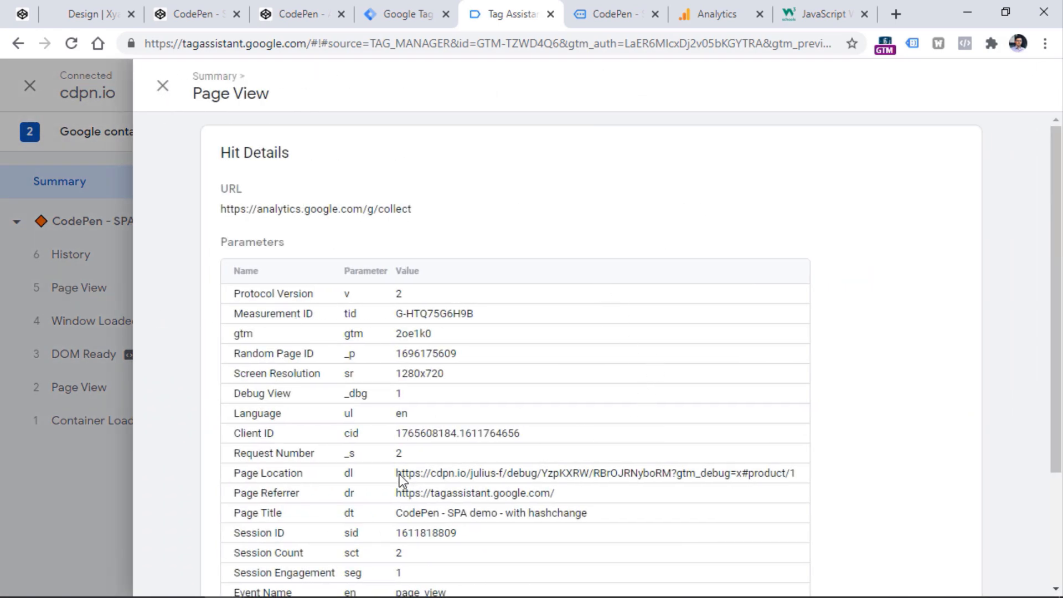
left_click_drag(458, 473, 797, 481)
key("ctrl+shift+Tab")
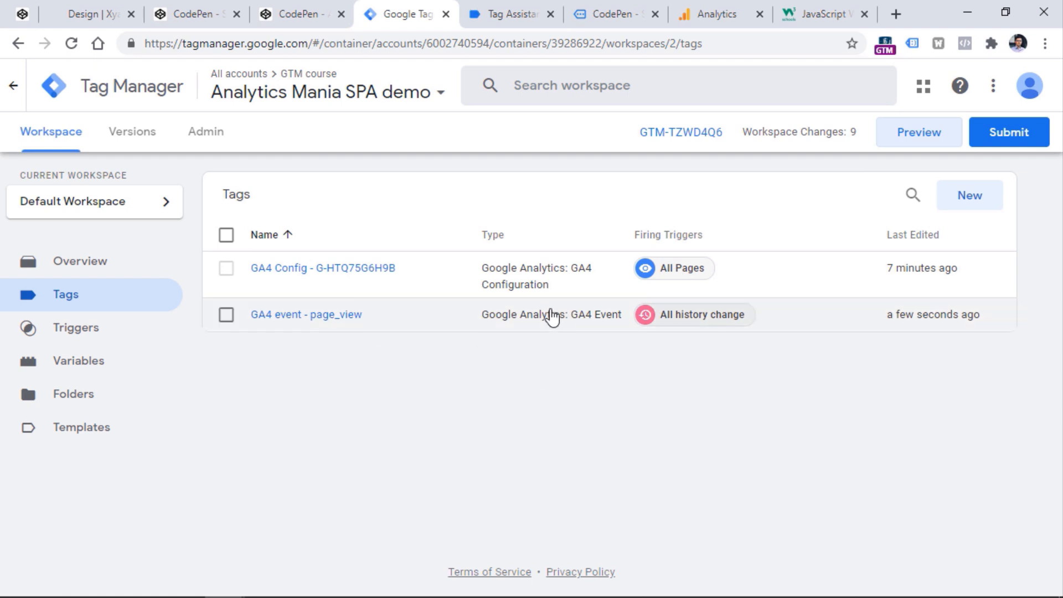
left_click(510, 7)
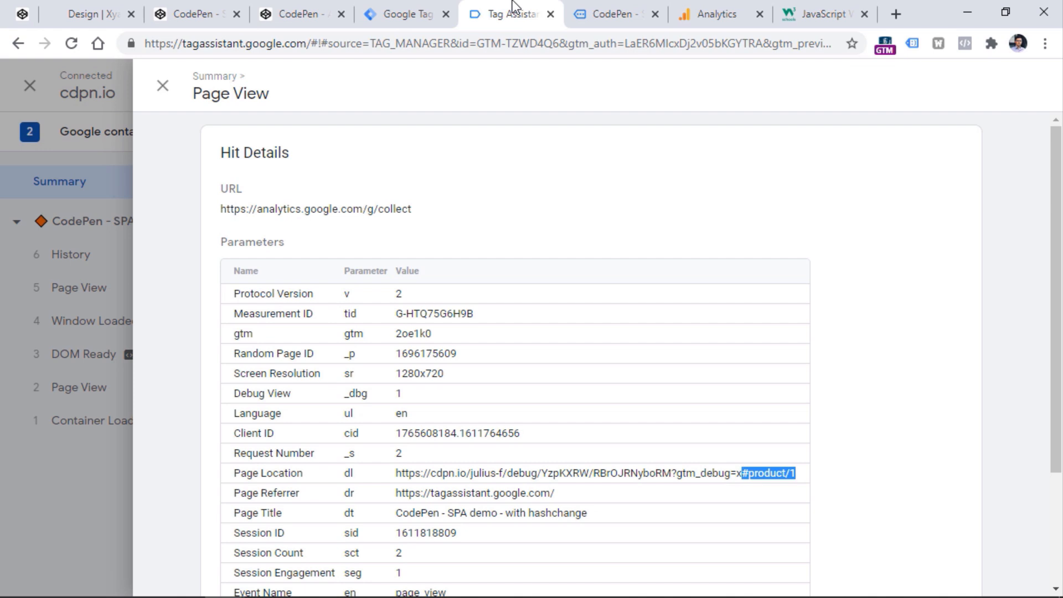
- Highlight the #product/1 fragment in the SPA demo page's URL to compare it with the Page View hit
left_click(587, 3)
left_click(527, 42)
left_click(494, 43)
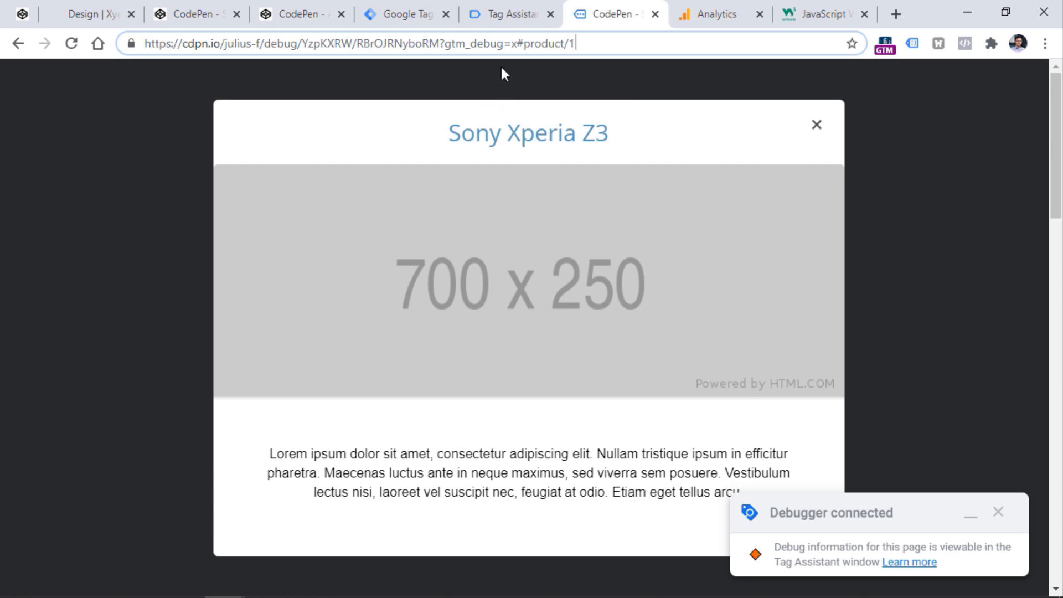
left_click_drag(517, 43, 588, 53)
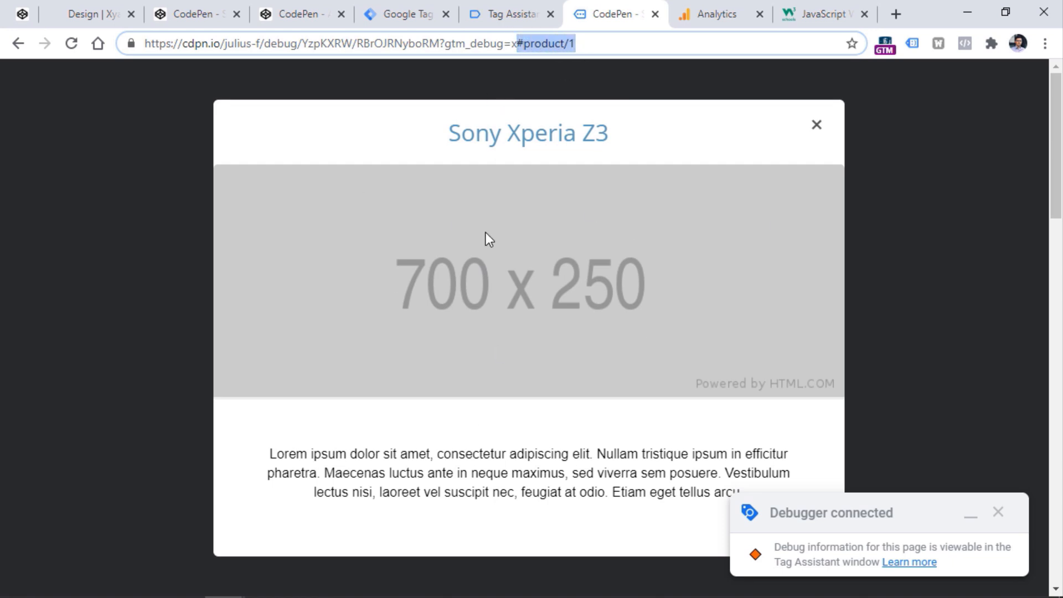
left_click(470, 264)
left_click_drag(517, 43, 596, 40)
left_click(505, 44)
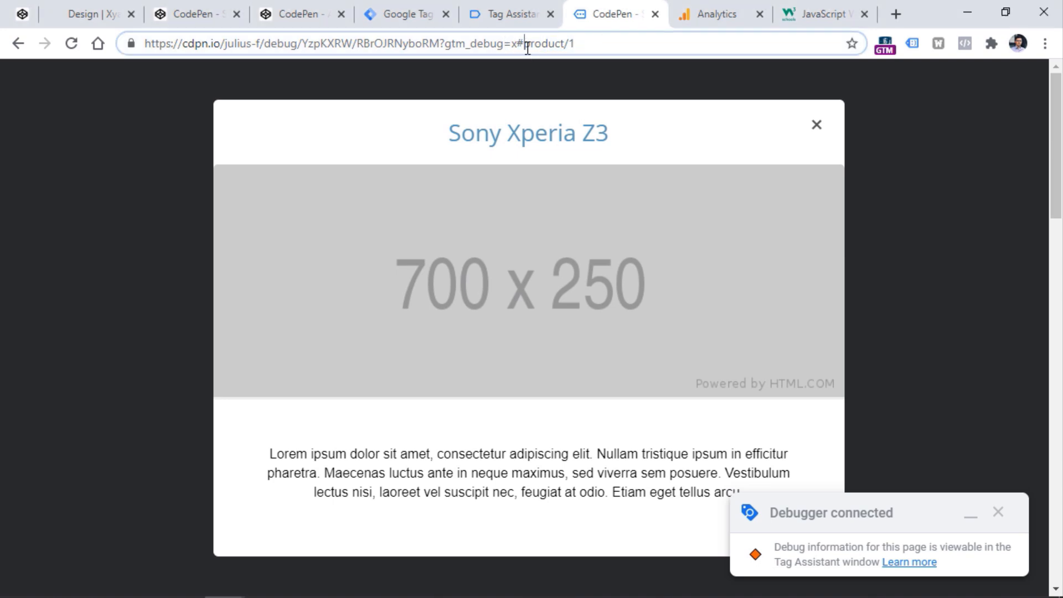
left_click_drag(525, 43, 608, 42)
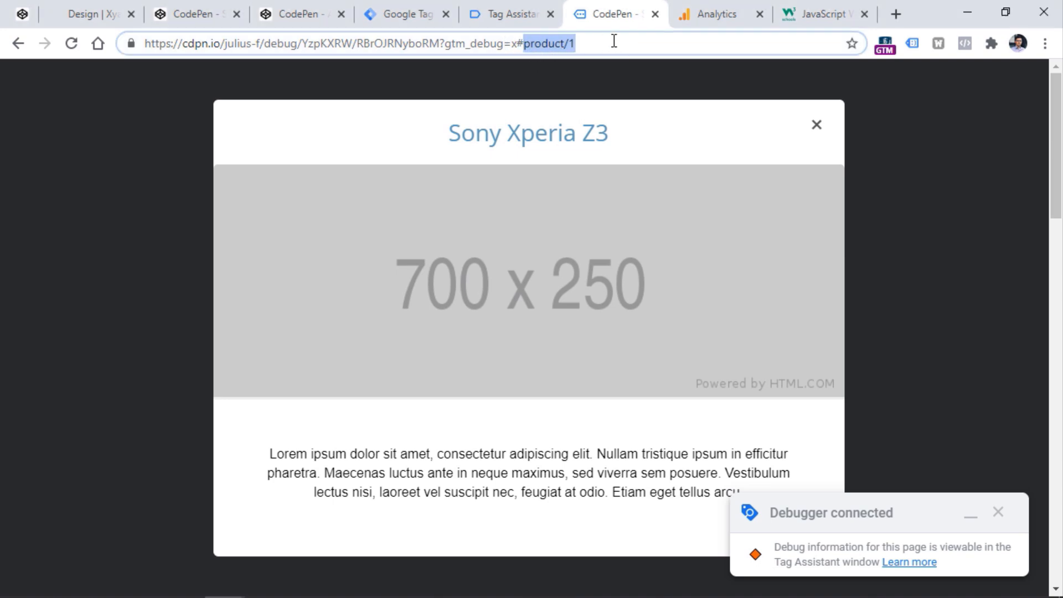
left_click_drag(598, 42, 519, 43)
- Review the "GA4 event - page_view" tag and the "Send a page view event when this configuration loads" option in the GA4 Config tag
left_click(399, 18)
left_click(321, 314)
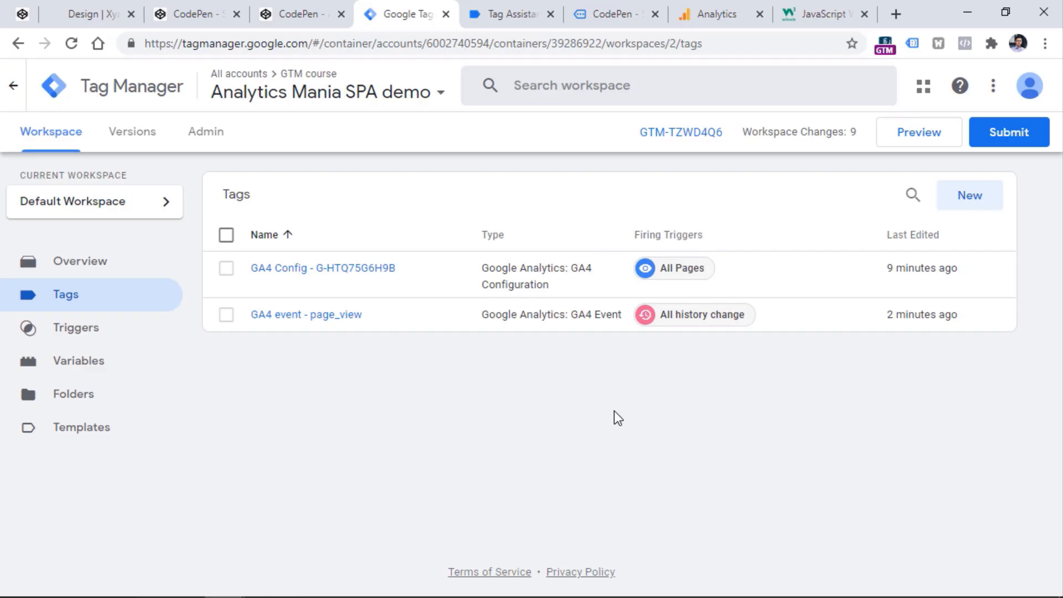
left_click(319, 270)
scroll(316, 276, "down", 2)
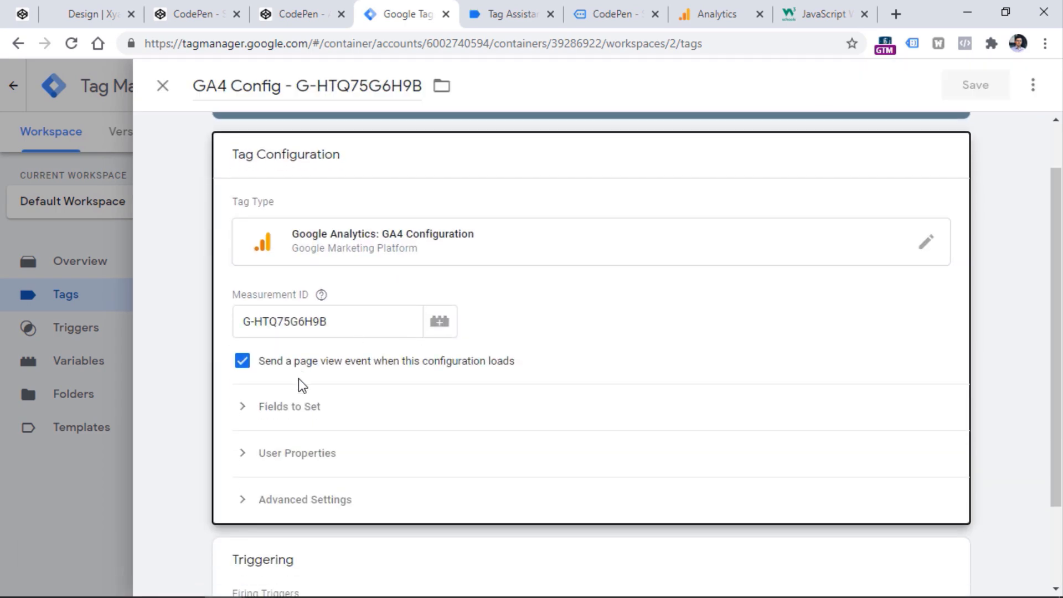
left_click_drag(264, 361, 548, 363)
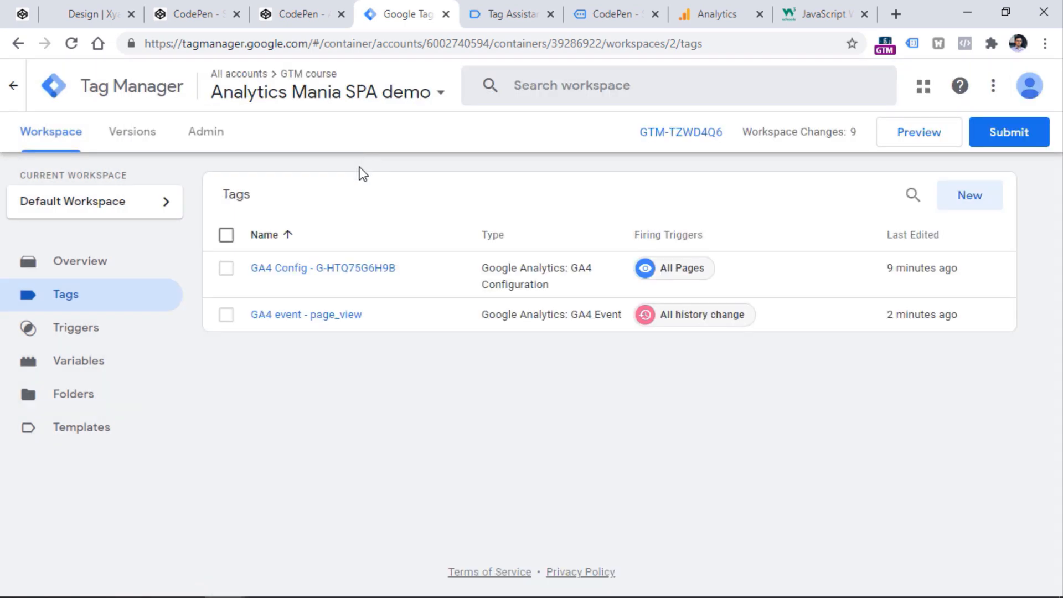
- Close the Page View hit details in Tag Assistant and open the "GA4 event - page_view" tag to review its configuration
left_click(499, 6)
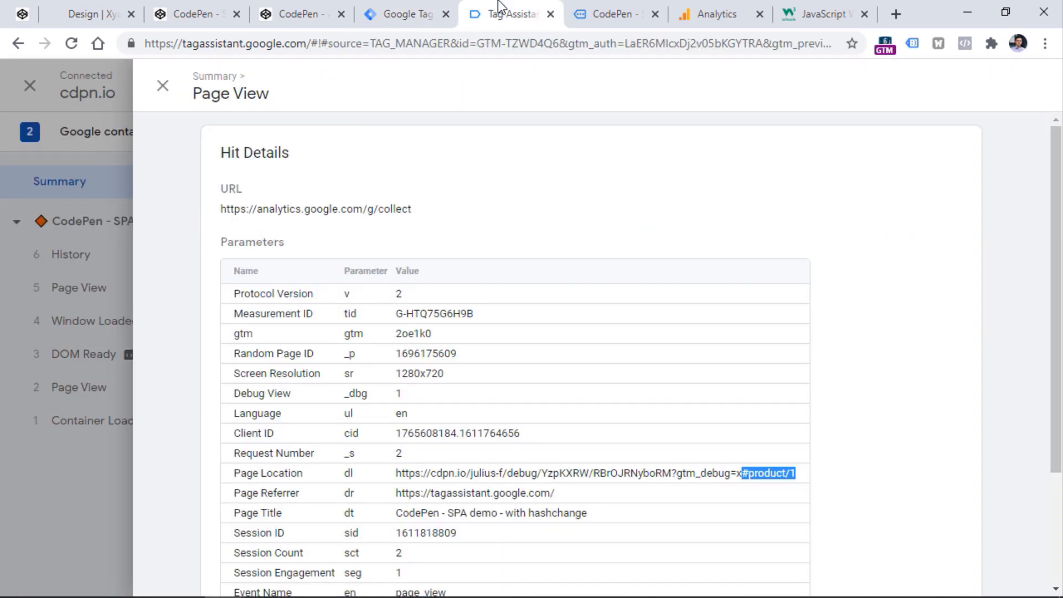
left_click(59, 273)
left_click(427, 10)
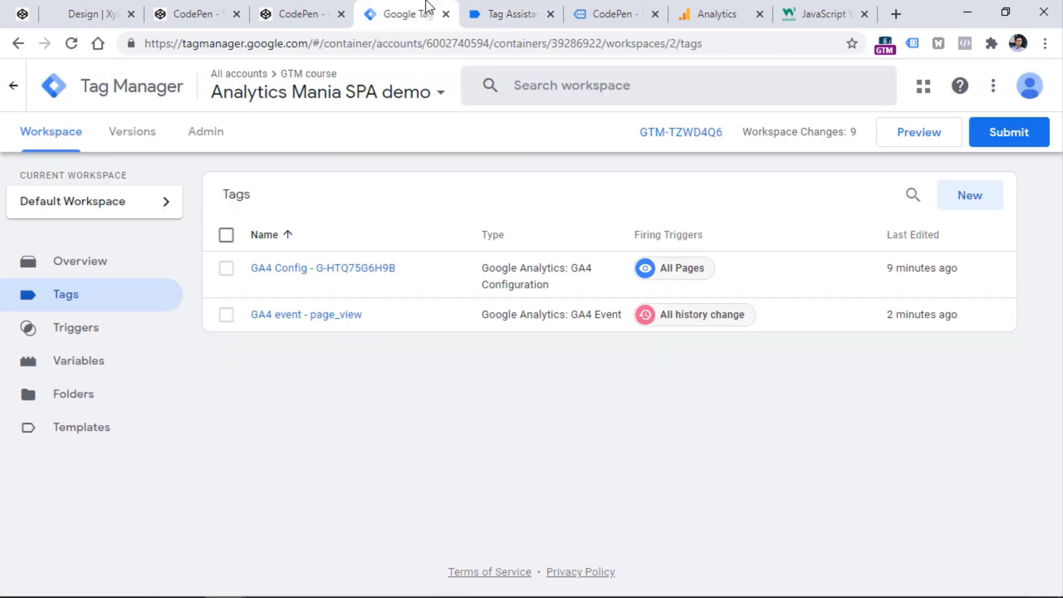
left_click(325, 316)
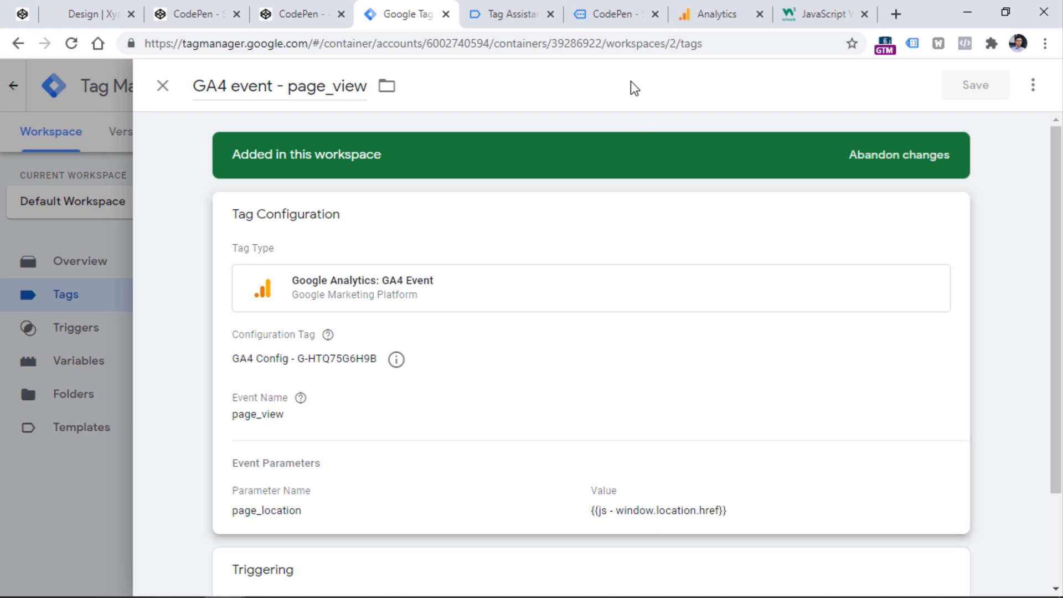
left_click(612, 15)
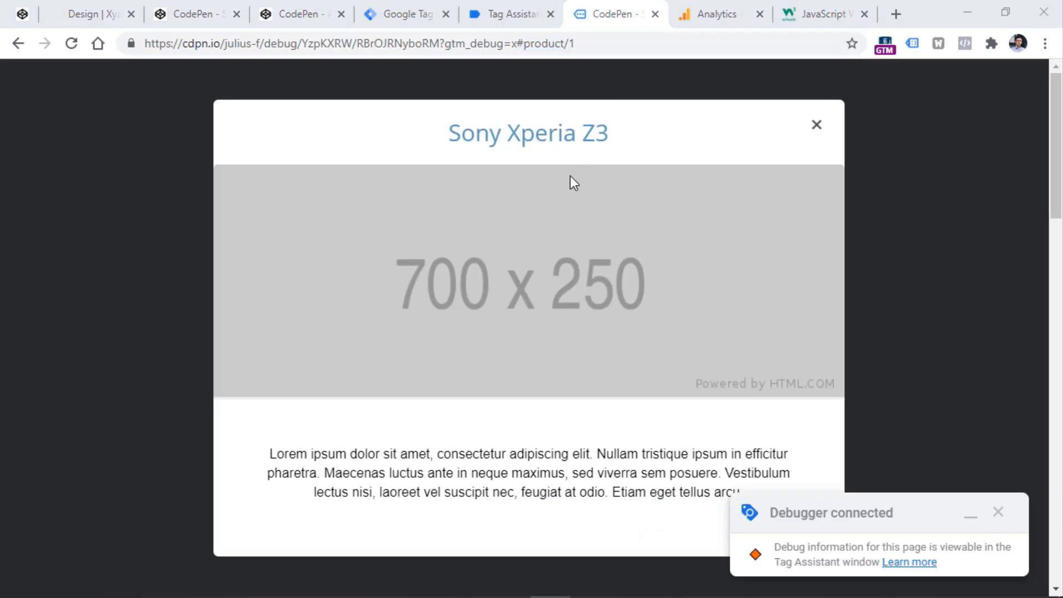
- Clear the recorded events in Tag Assistant, reload the SPA demo page and inspect the newly captured initial page load events
left_click(501, 14)
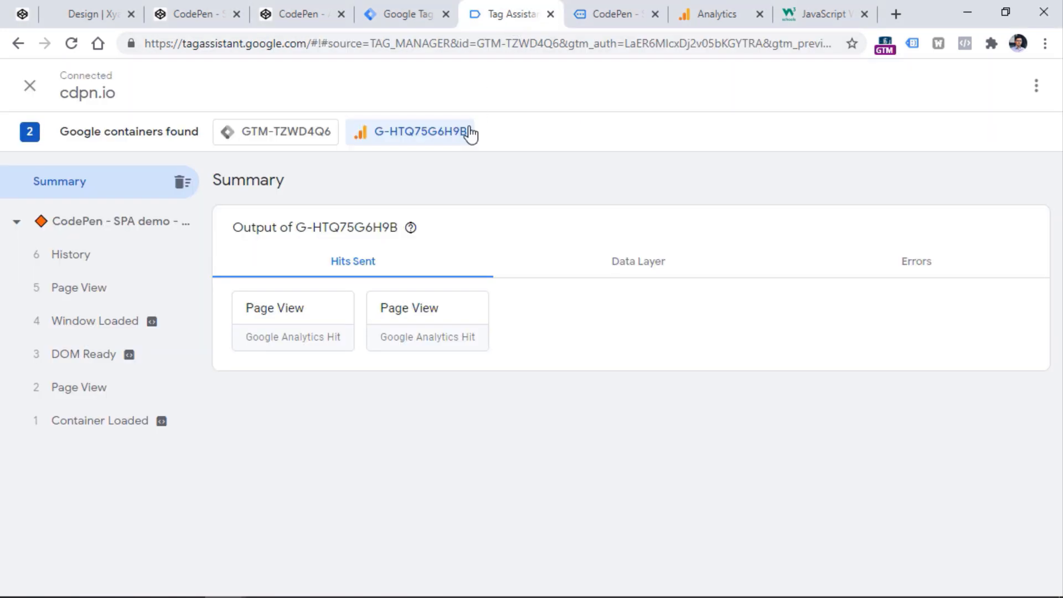
left_click(410, 8)
left_click(506, 19)
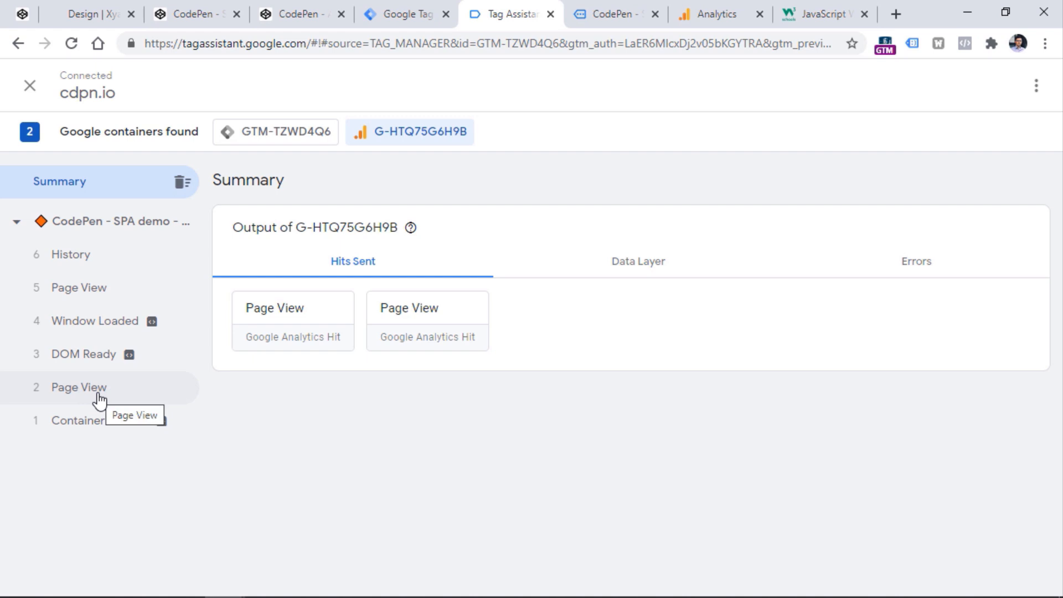
left_click(182, 184)
left_click(621, 10)
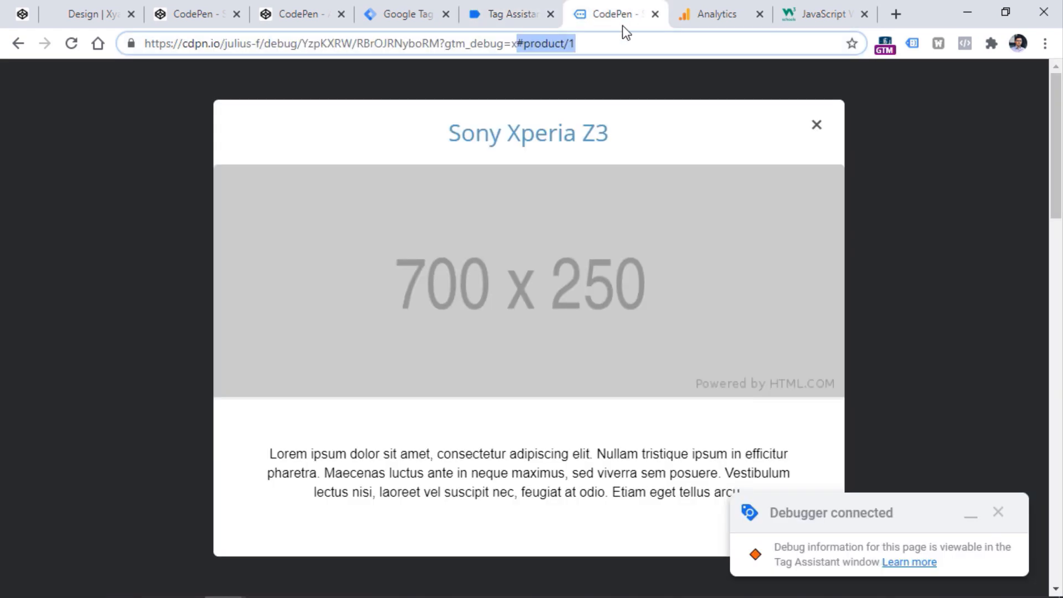
left_click(71, 43)
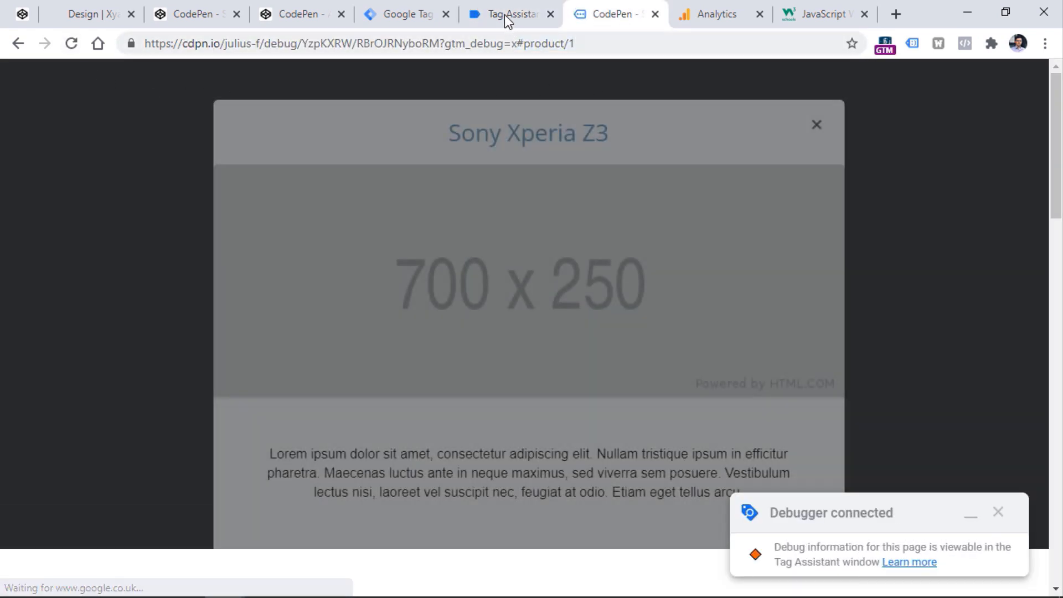
left_click(505, 14)
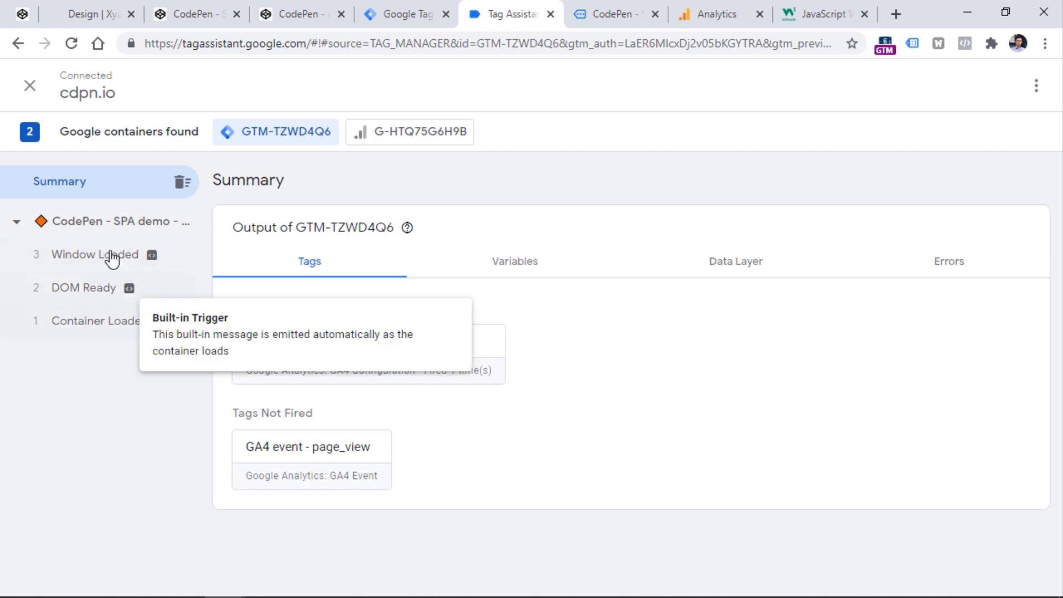
- Close the Sony Xperia Z3 product on the demo page and inspect the History events and fired tags in Tag Assistant
left_click(619, 13)
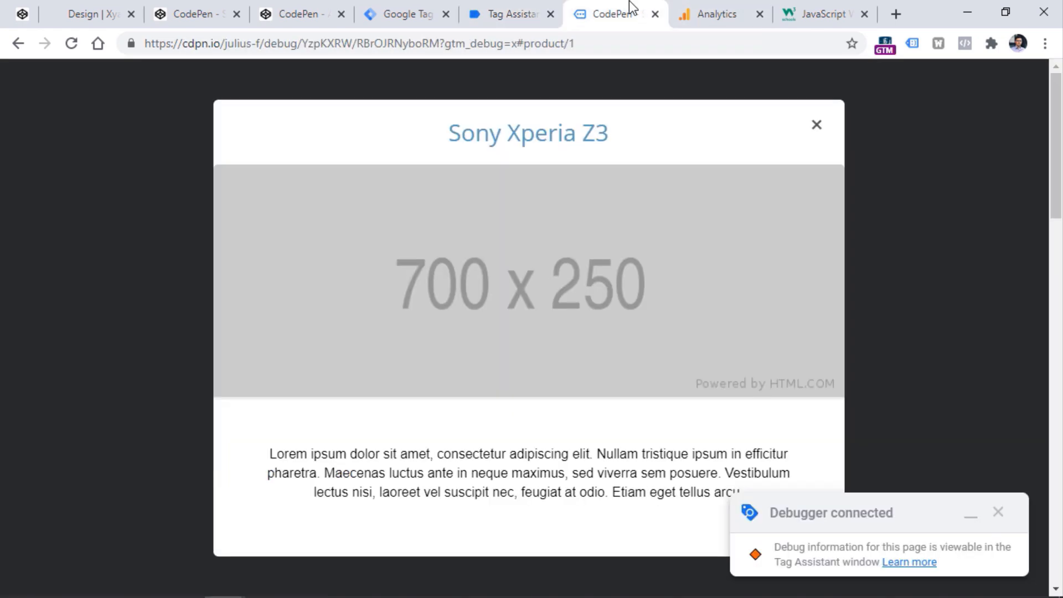
left_click(816, 128)
left_click(499, 13)
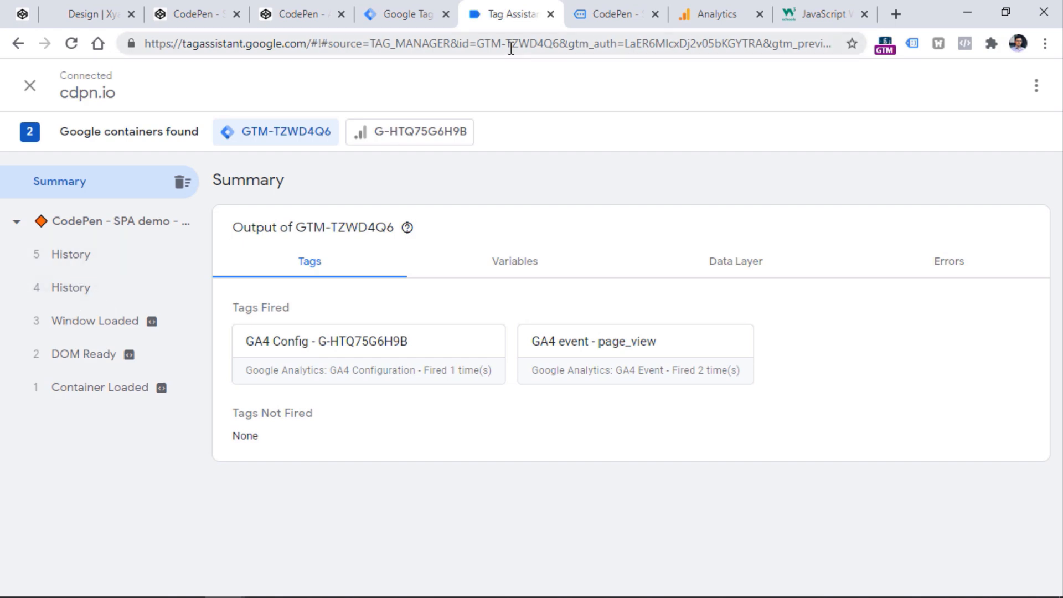
- Review the "GA4 event - page_view" tag and the GA4 Config tag's page view sending option in Tag Manager
left_click(404, 15)
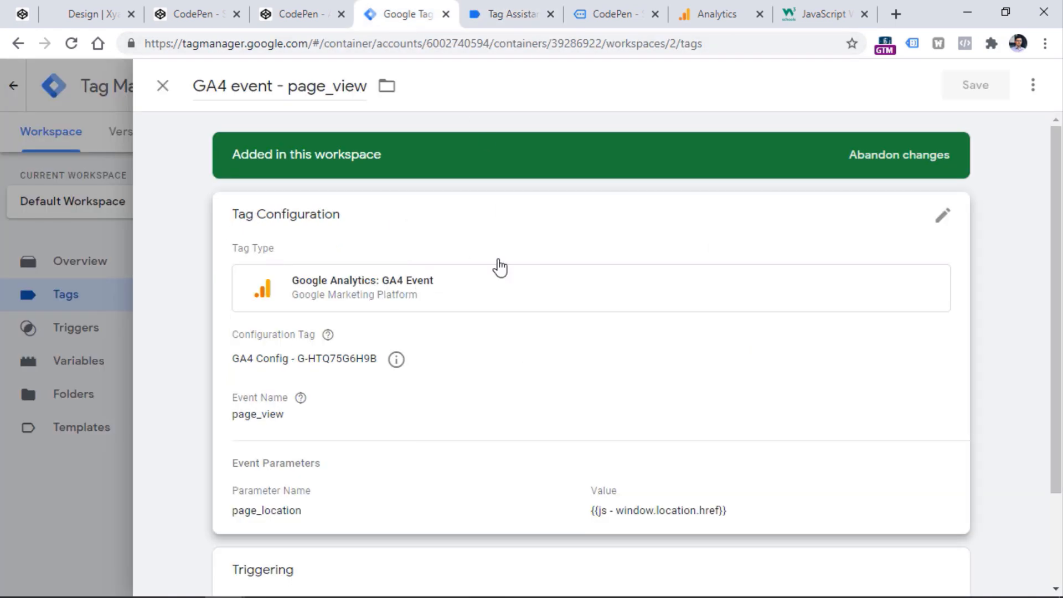
left_click(158, 90)
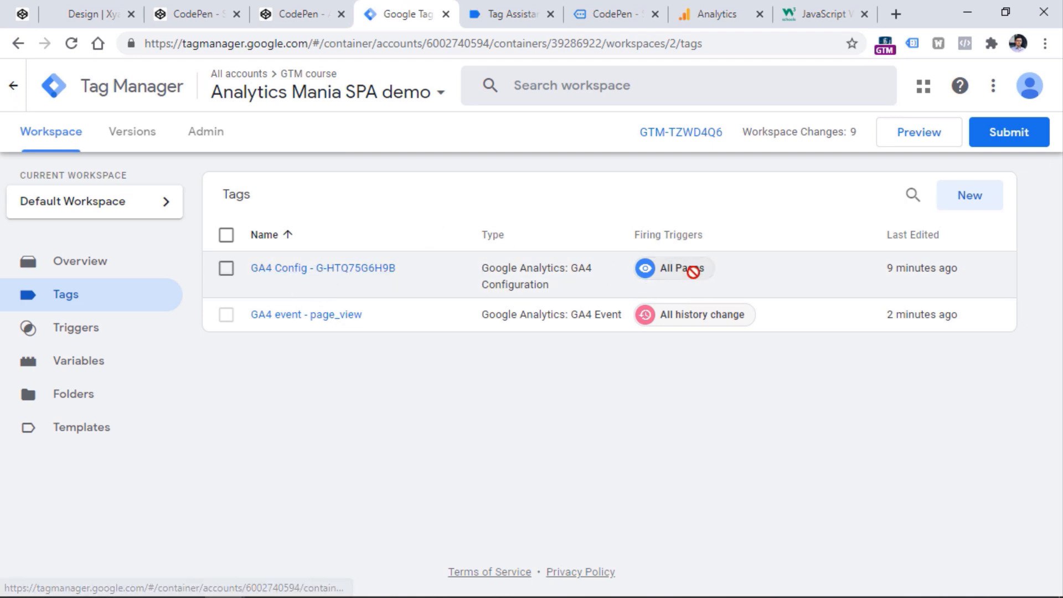
left_click(361, 275)
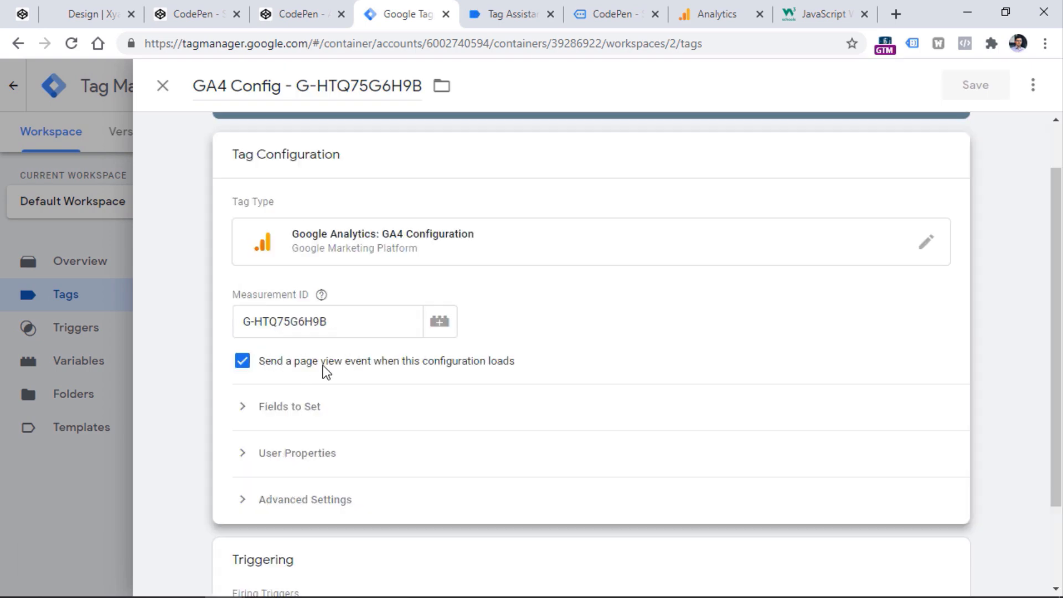
left_click(162, 85)
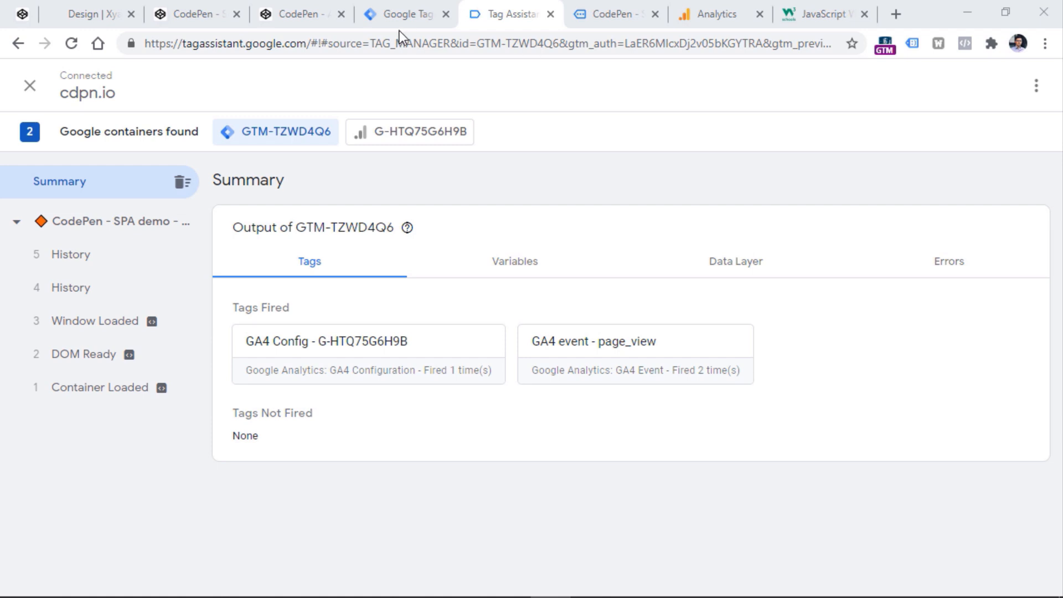
- Disable "Send a page view event when this configuration loads" in the GA4 Config tag and save the tag
left_click(412, 15)
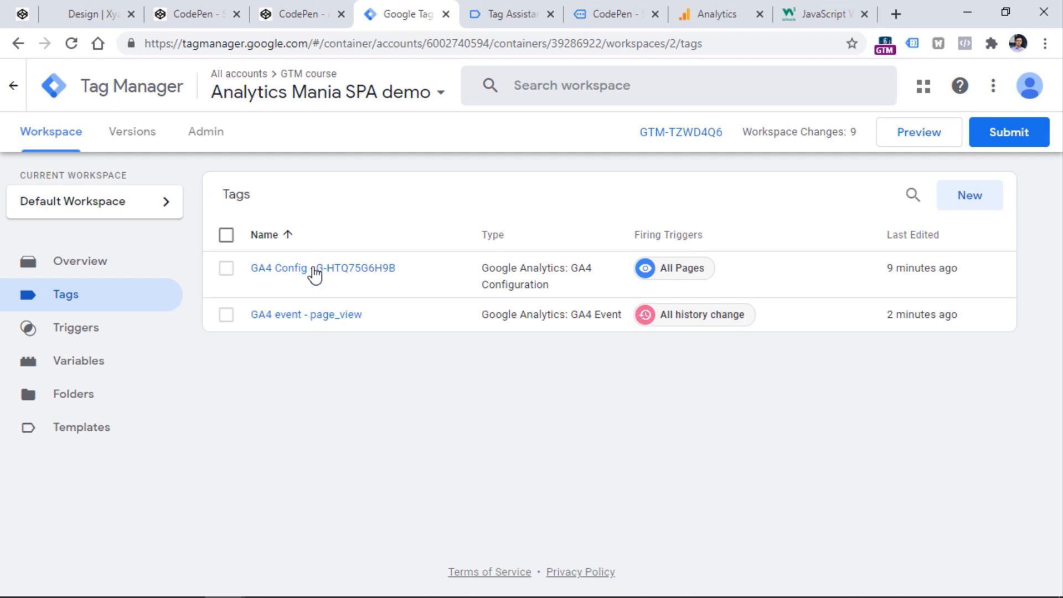
left_click(327, 275)
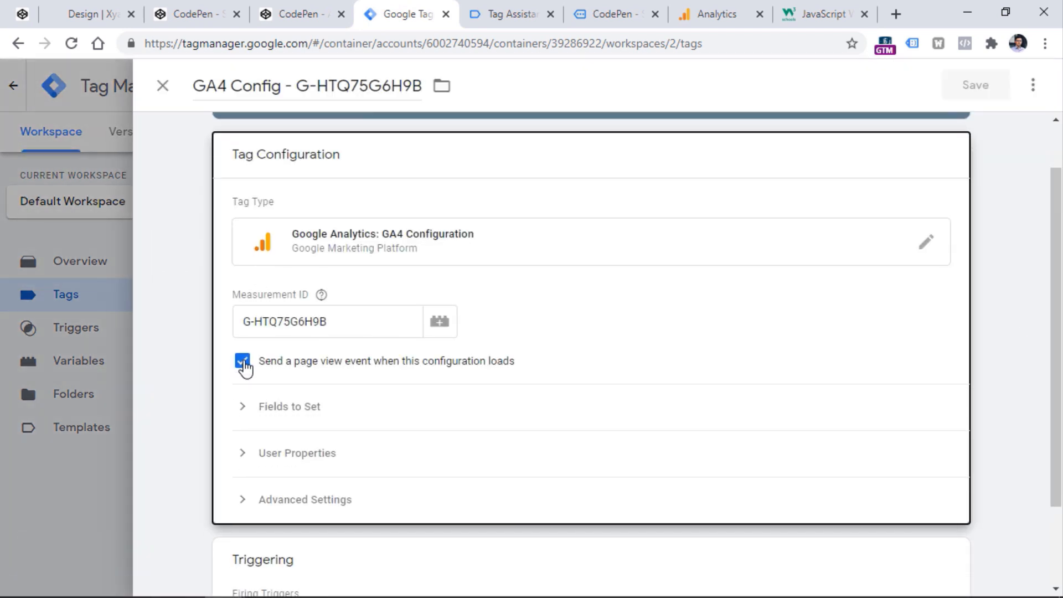
left_click(243, 365)
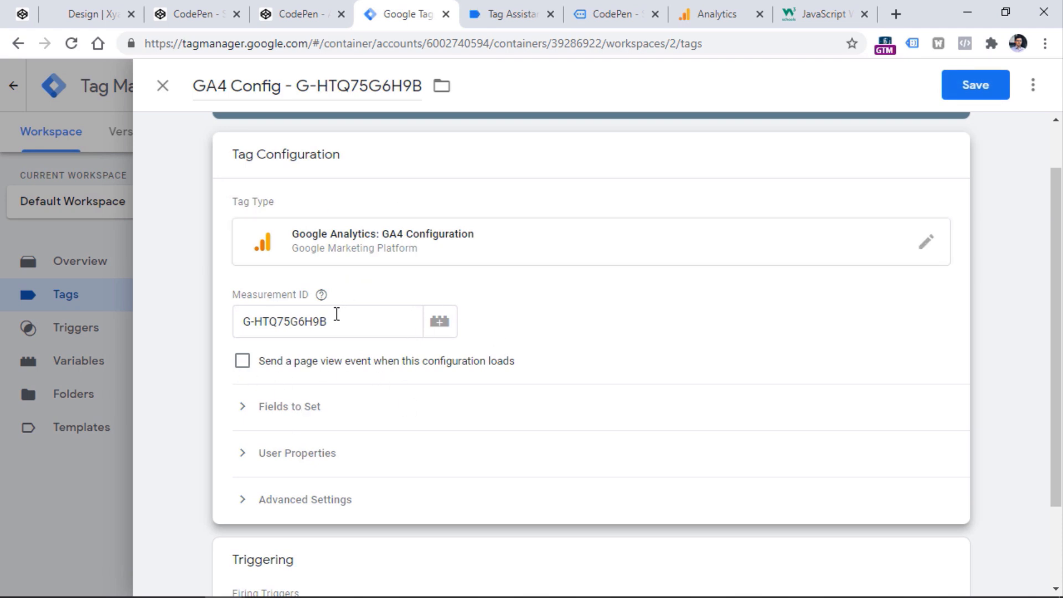
left_click(964, 86)
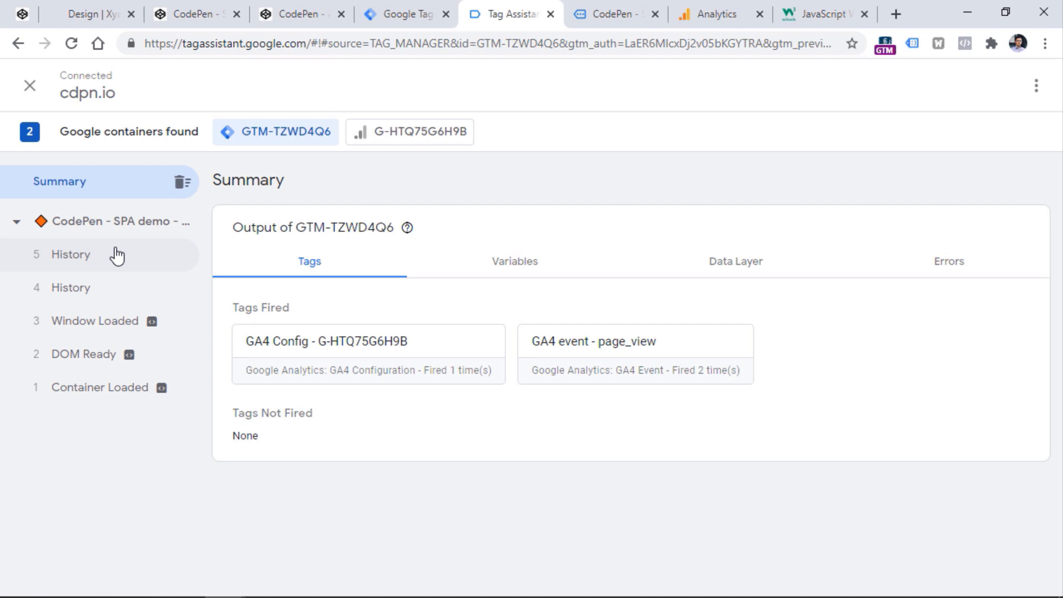
- Re-enable "Send a page view event when this configuration loads" in the GA4 Config tag
left_click(408, 14)
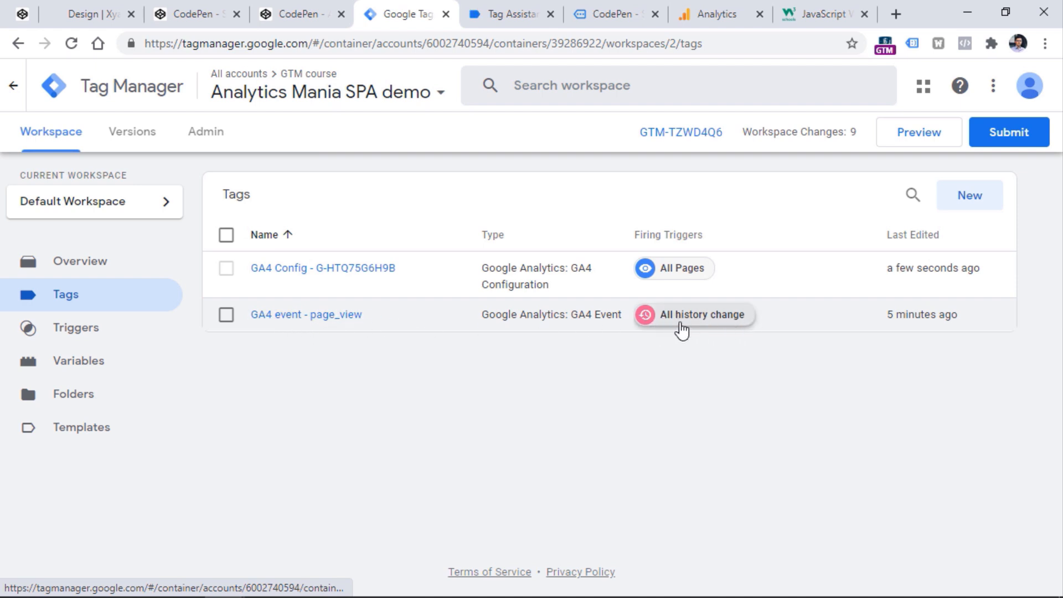
left_click(309, 271)
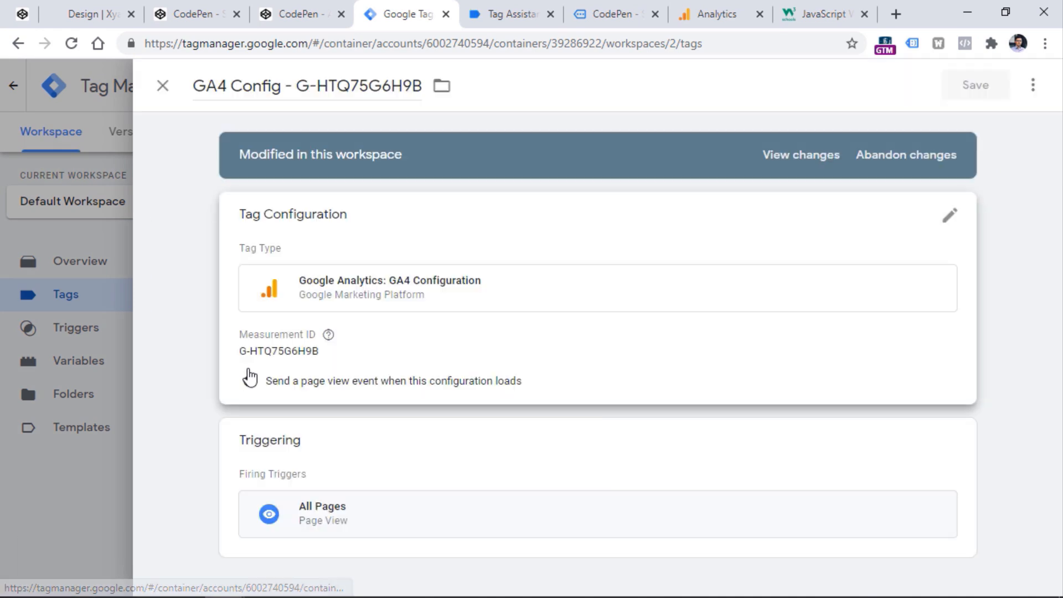
left_click(244, 375)
left_click(244, 362)
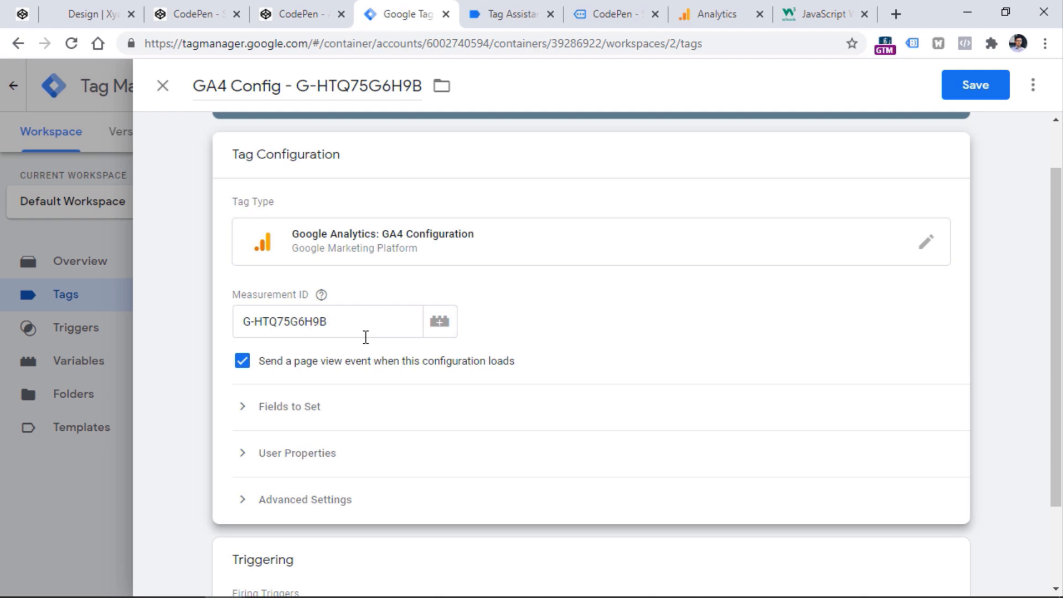
- Close the Iphone 6 product on the demo page and check the History events and fired tags in Tag Assistant
key("ctrl+Tab")
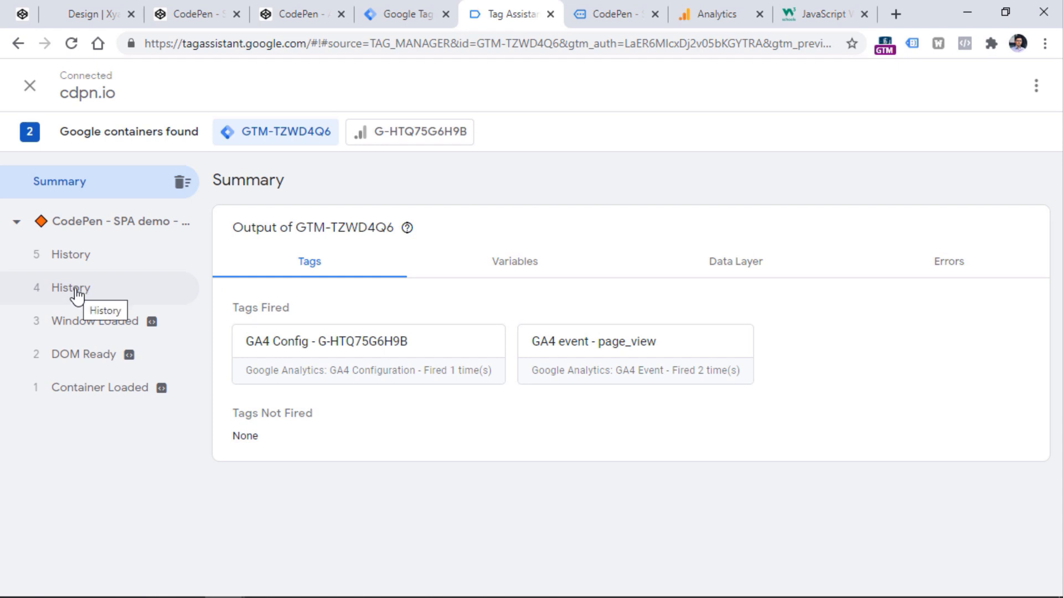
key("ctrl+Tab")
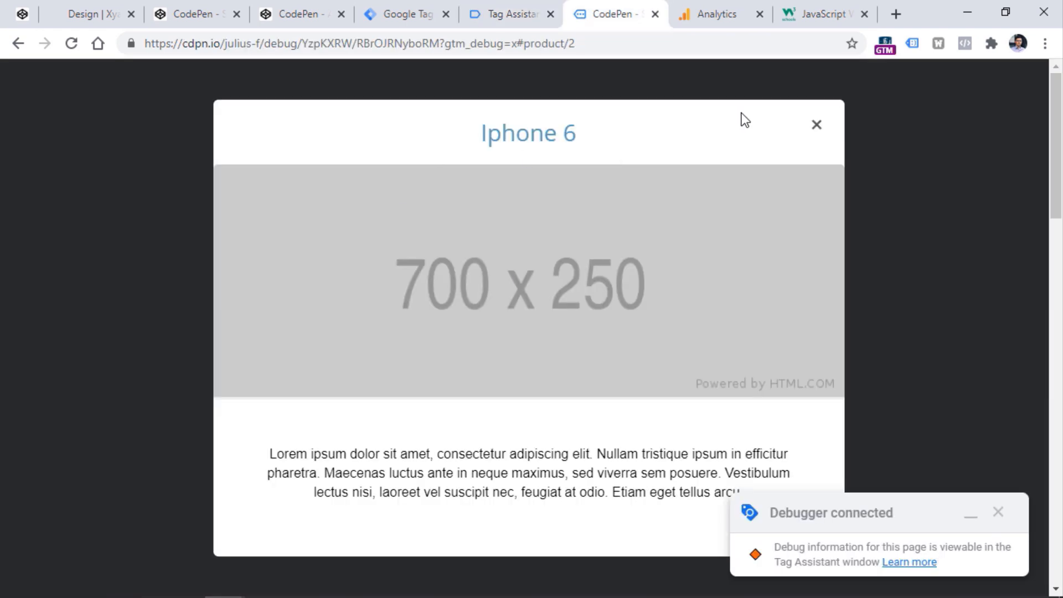
left_click(816, 125)
left_click(509, 14)
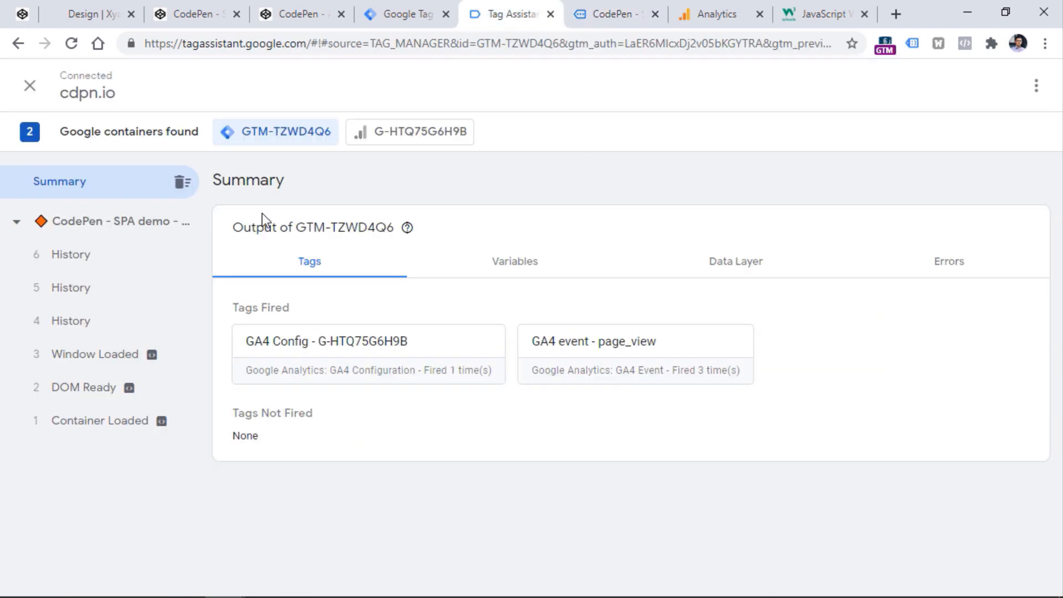
- Browse several cms entries on the single page application CMS demo, returning to the table of contents between them, and examine the page URL
key("ctrl+shift+Tab")
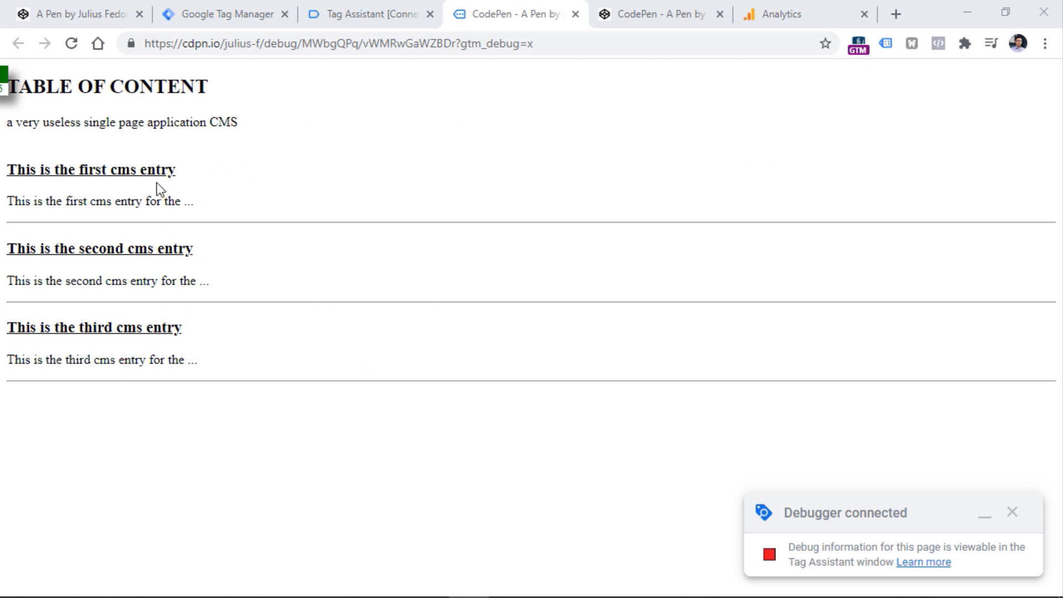
left_click(90, 177)
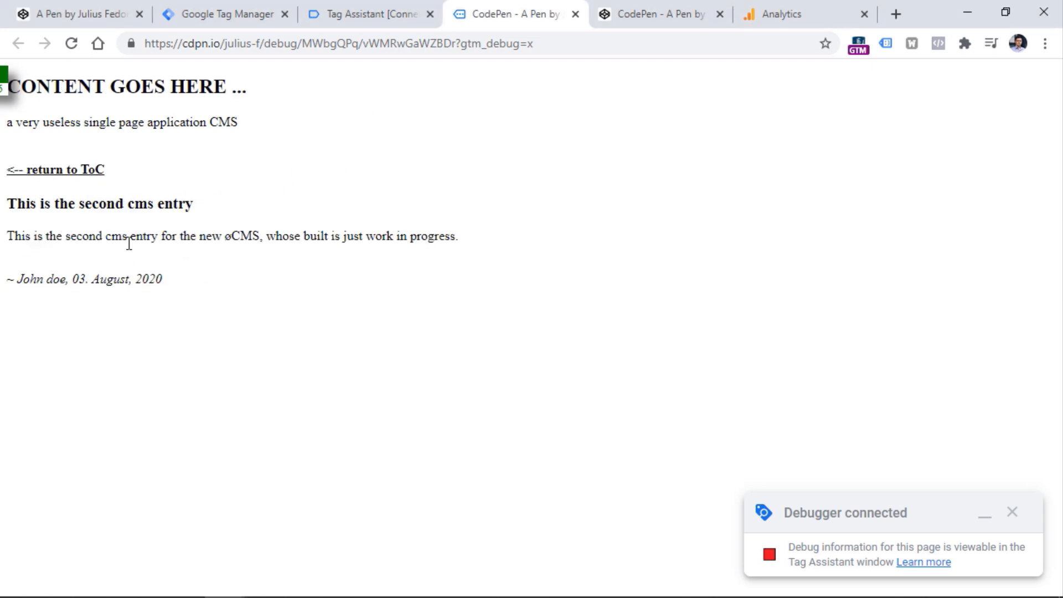
left_click(60, 173)
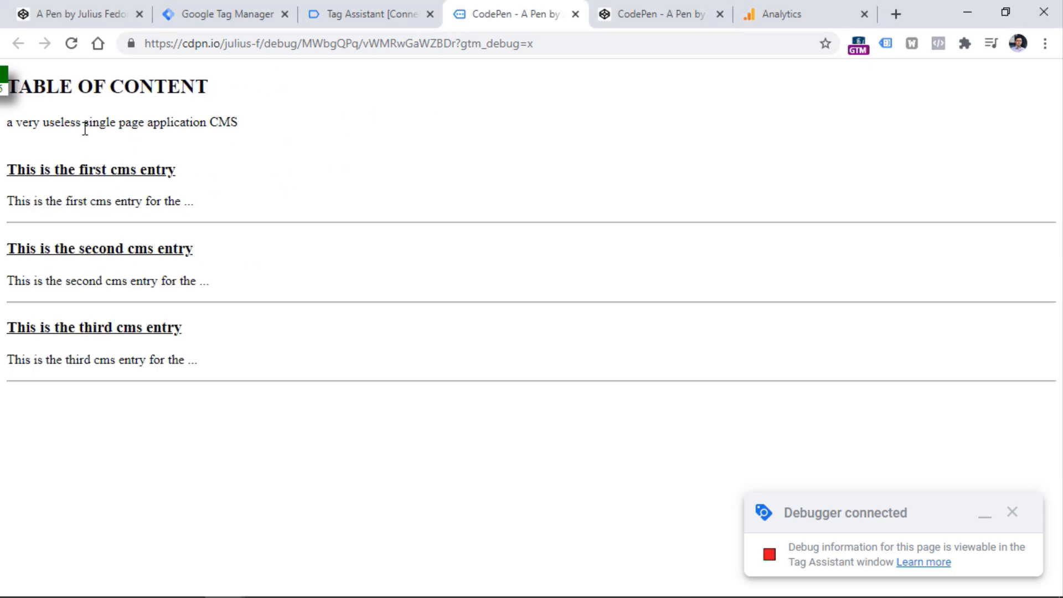
left_click(113, 257)
left_click(63, 171)
left_click(98, 253)
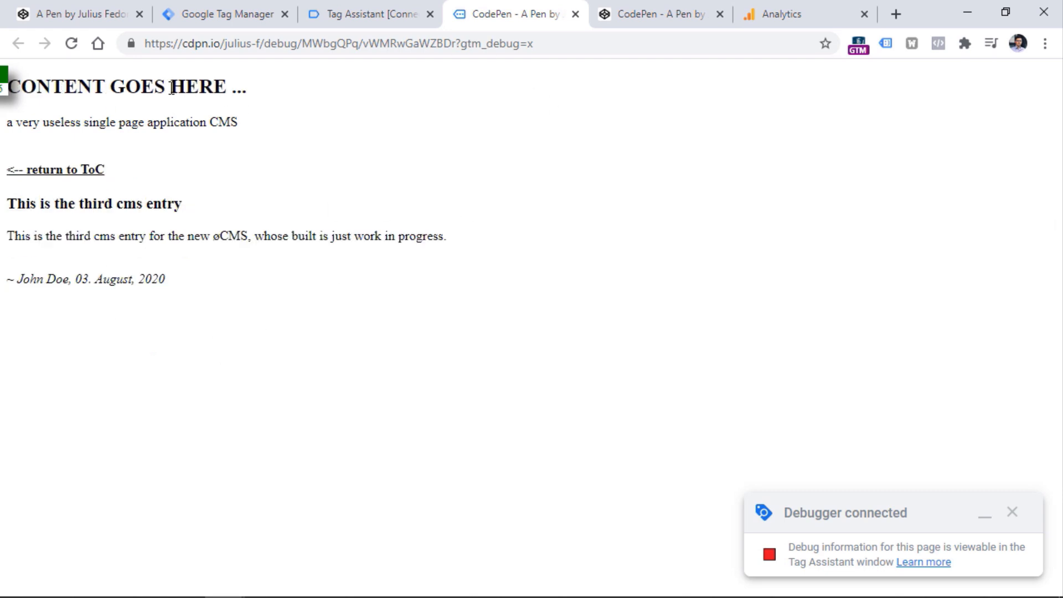
- Examine the Tag Assistant summary and the CMS demo page opened without the debug parameter, and return to the debugged page
left_click(409, 25)
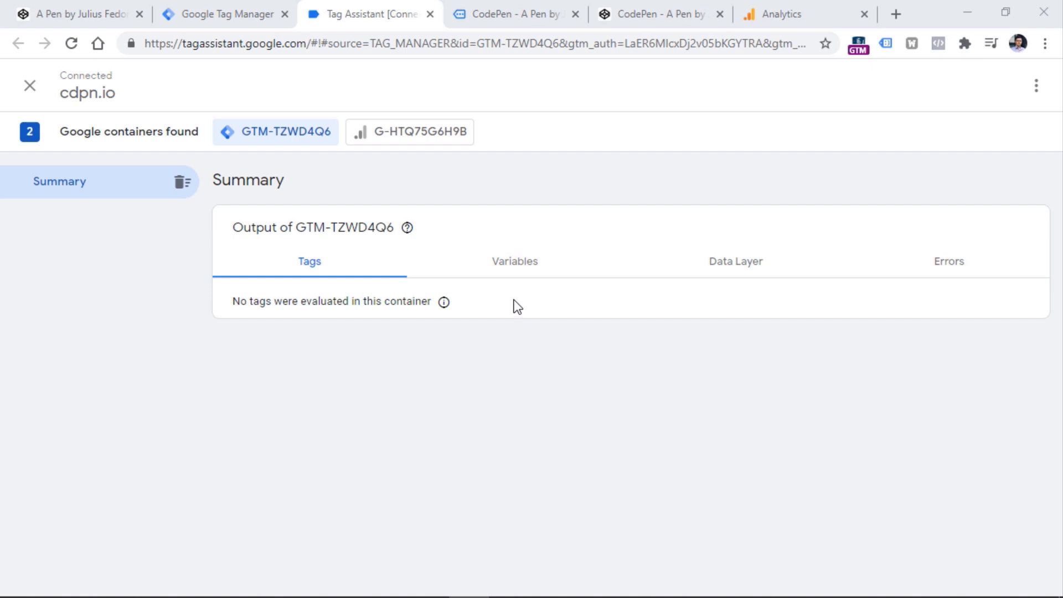
left_click(659, 21)
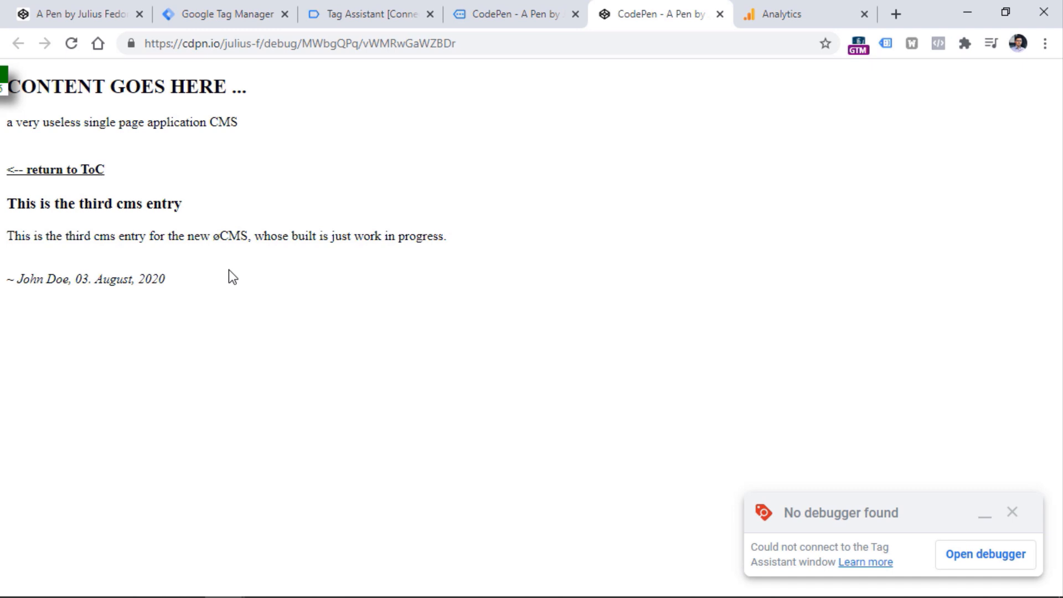
left_click(516, 19)
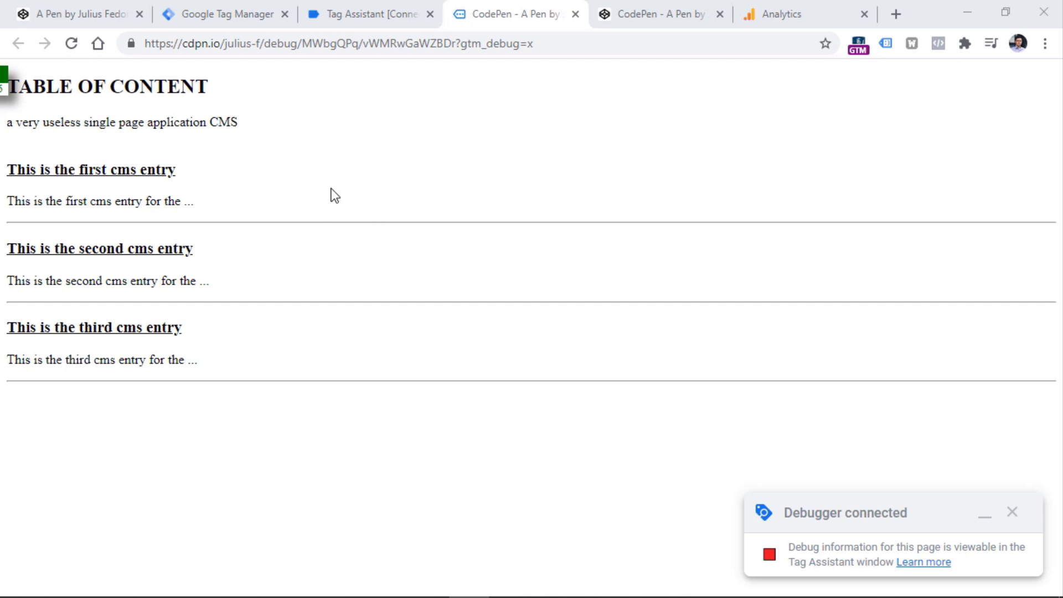
- Open a cms entry, return to the table of contents, and bring up the CMS demo's source code in CodePen
left_click(83, 172)
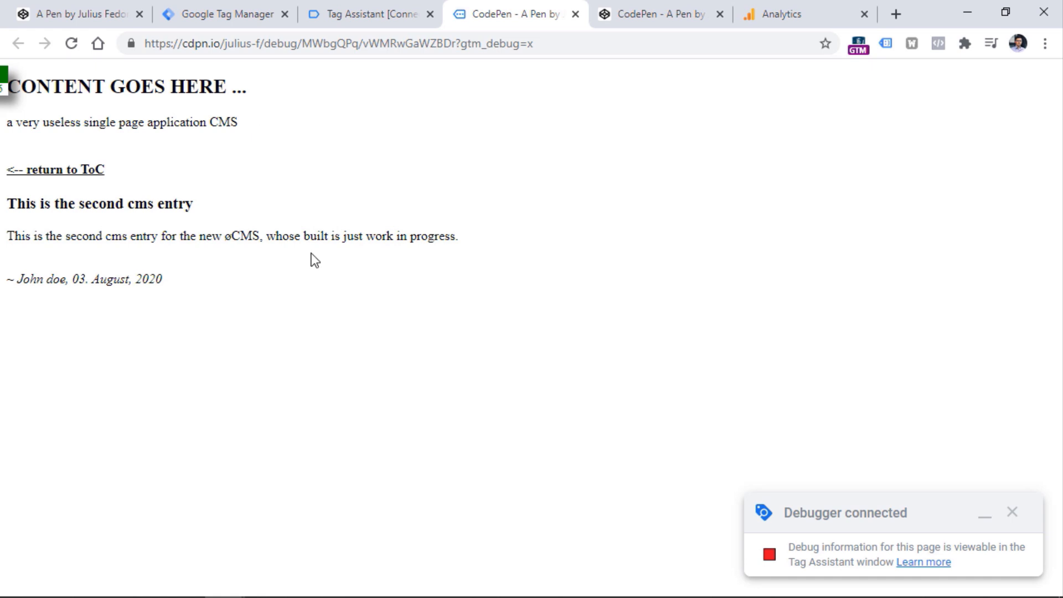
left_click(57, 170)
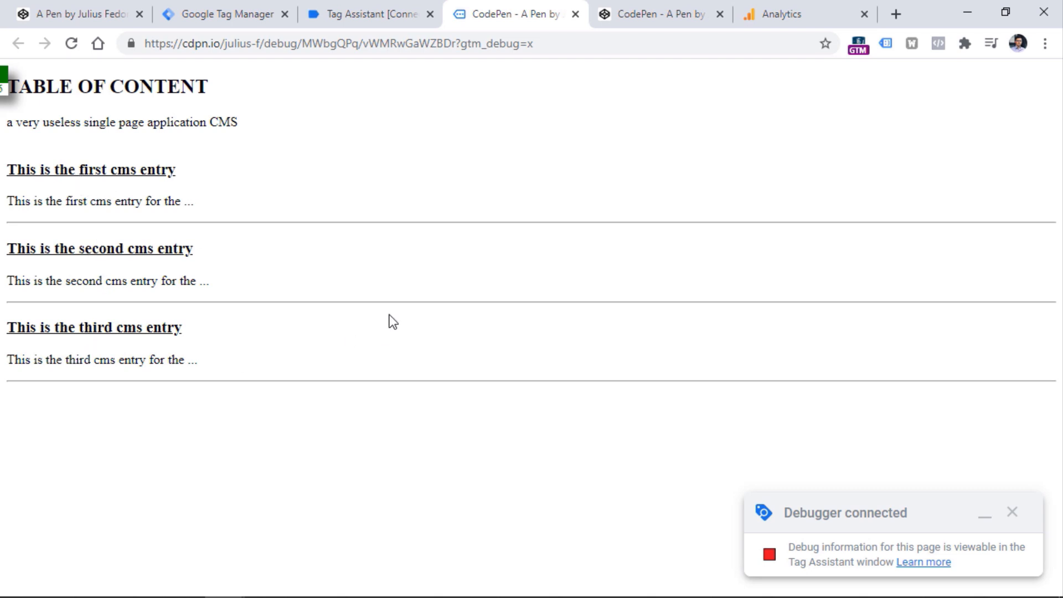
key("ctrl+1")
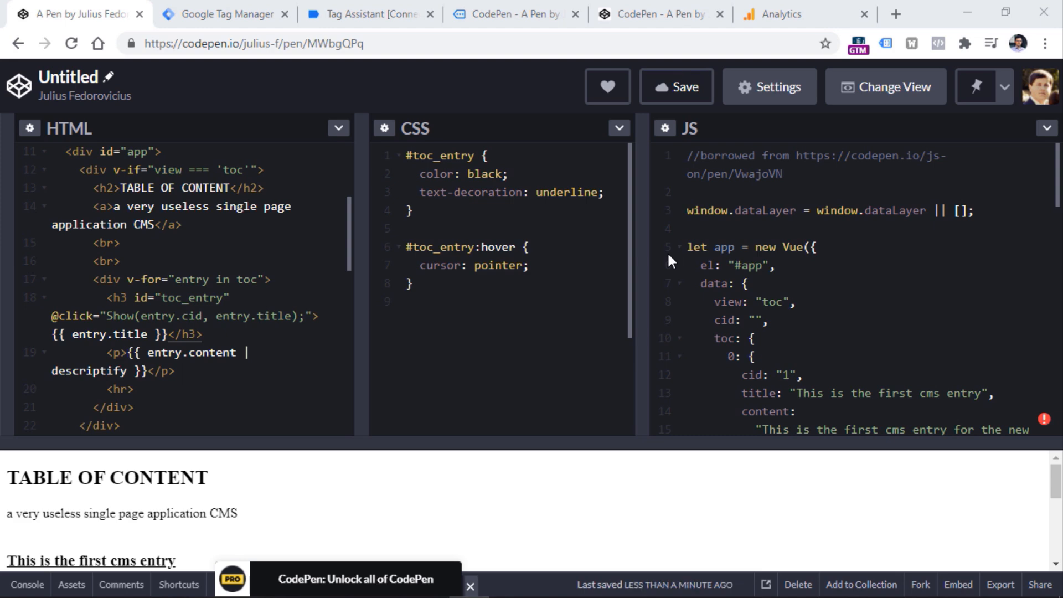
- Browse the cms entries on the debugged CMS demo page and return to the pen's source code
left_click(501, 14)
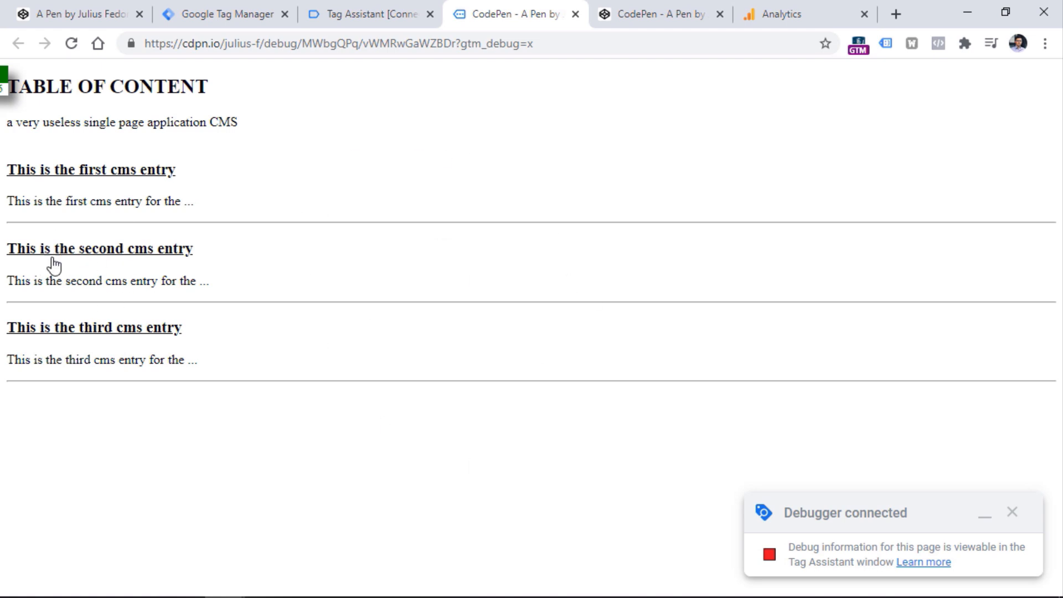
left_click(100, 258)
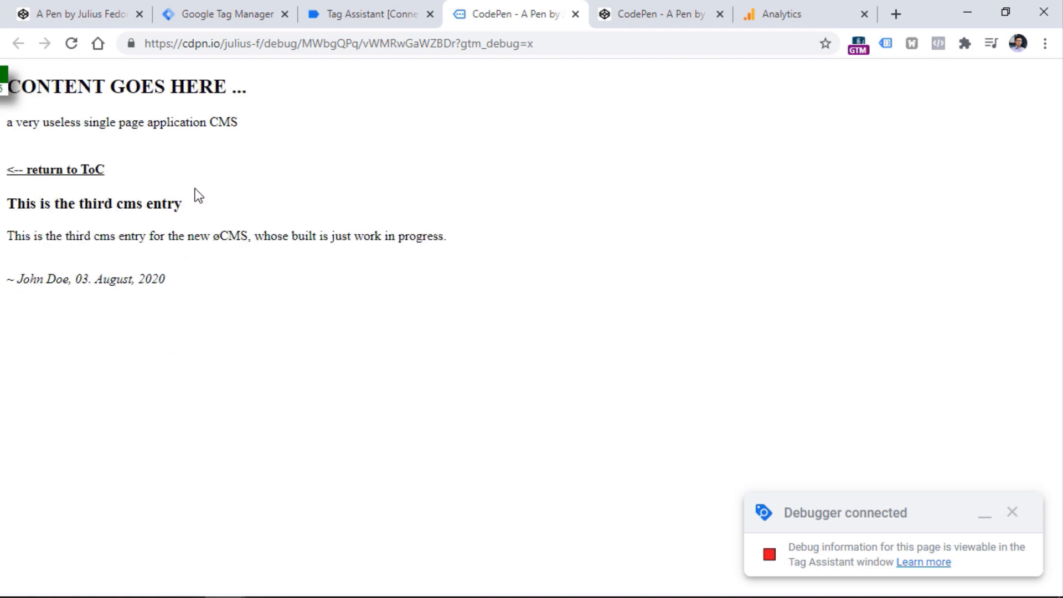
key("ctrl+1")
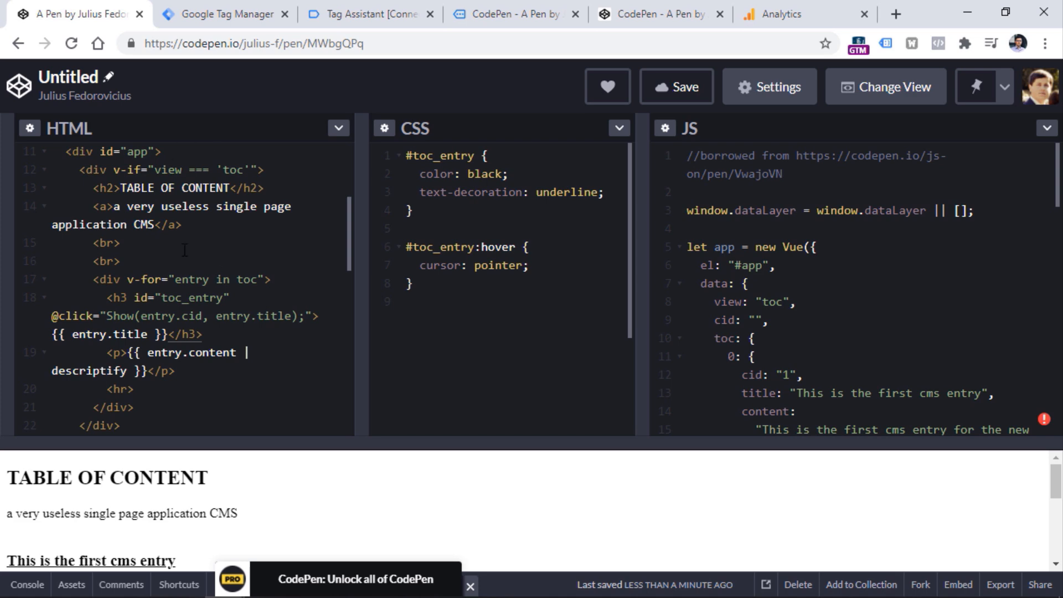
- Examine the window.dataLayer declaration in the pen's JavaScript and bring the Show function in the methods block into view
left_click_drag(689, 155, 836, 361)
left_click(835, 361)
left_click(808, 295)
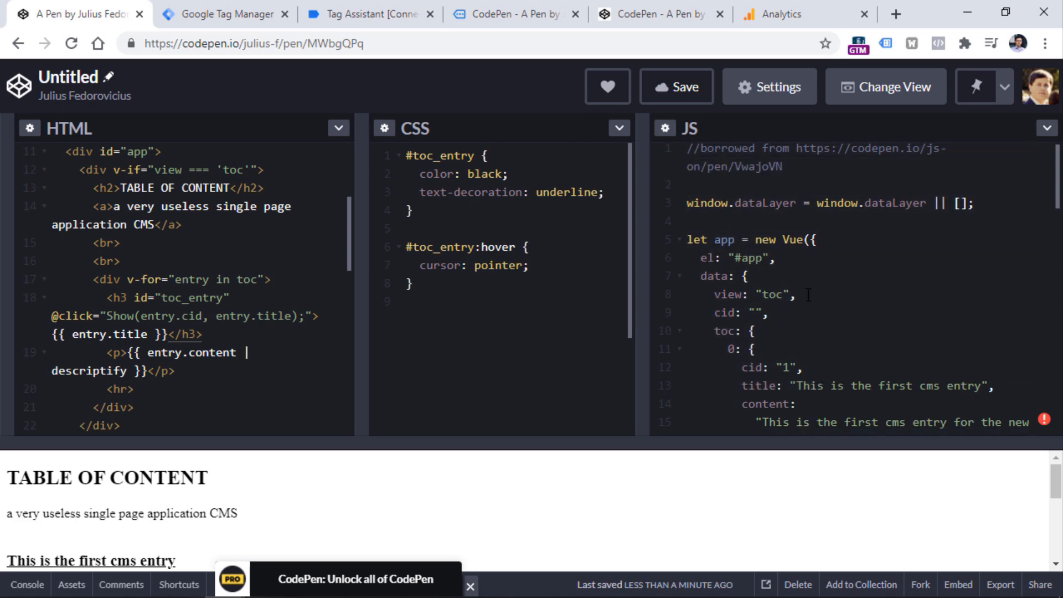
left_click_drag(977, 205, 688, 206)
left_click(687, 206)
left_click_drag(976, 204, 686, 203)
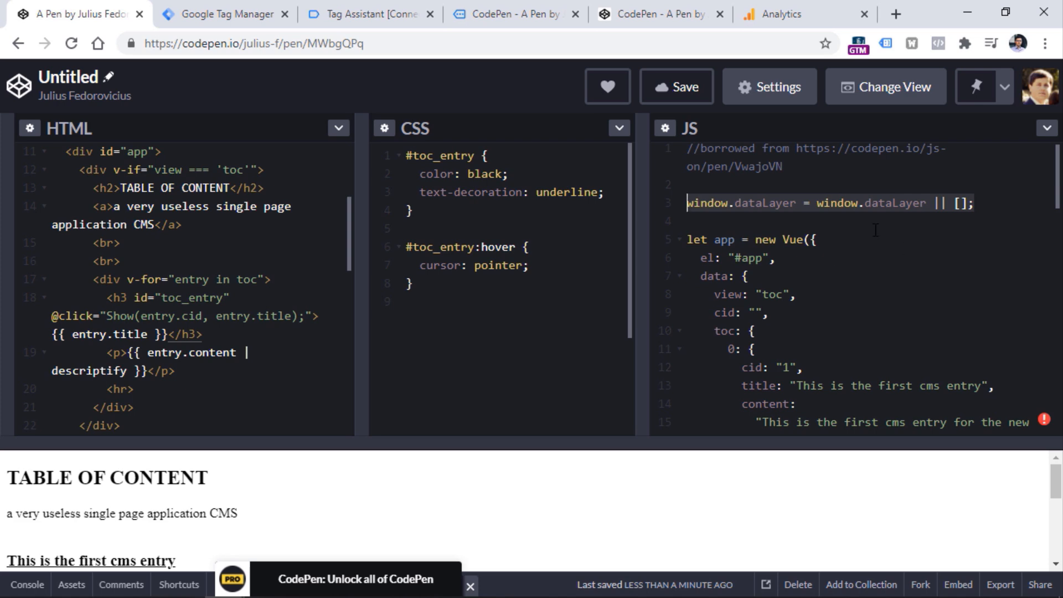
left_click_drag(1056, 179, 1048, 314)
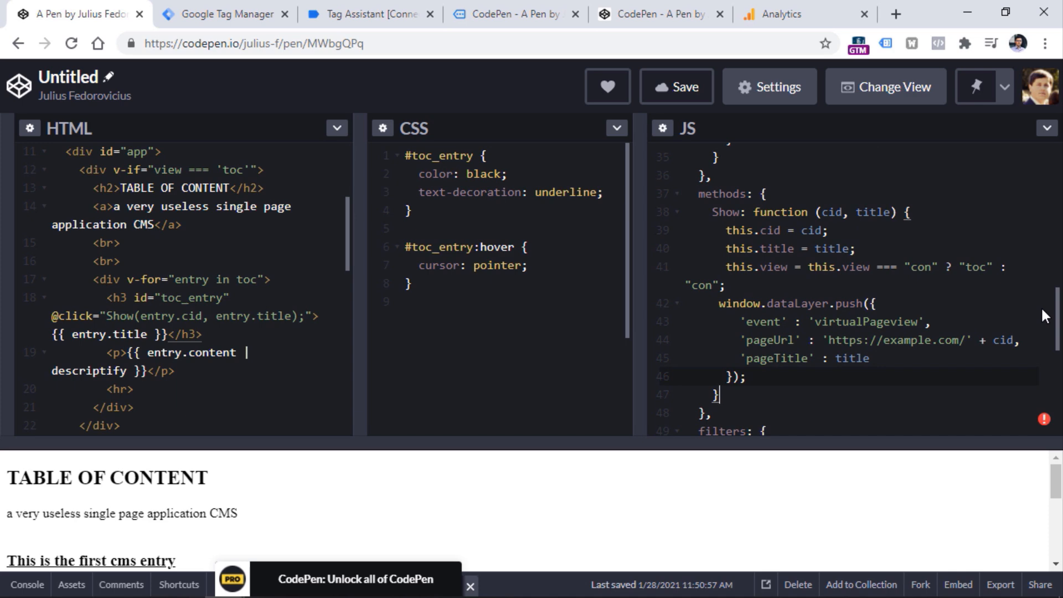
- Compare the demo page with the pen's Show function and examine the virtualPageview event in its dataLayer.push code
left_click(503, 19)
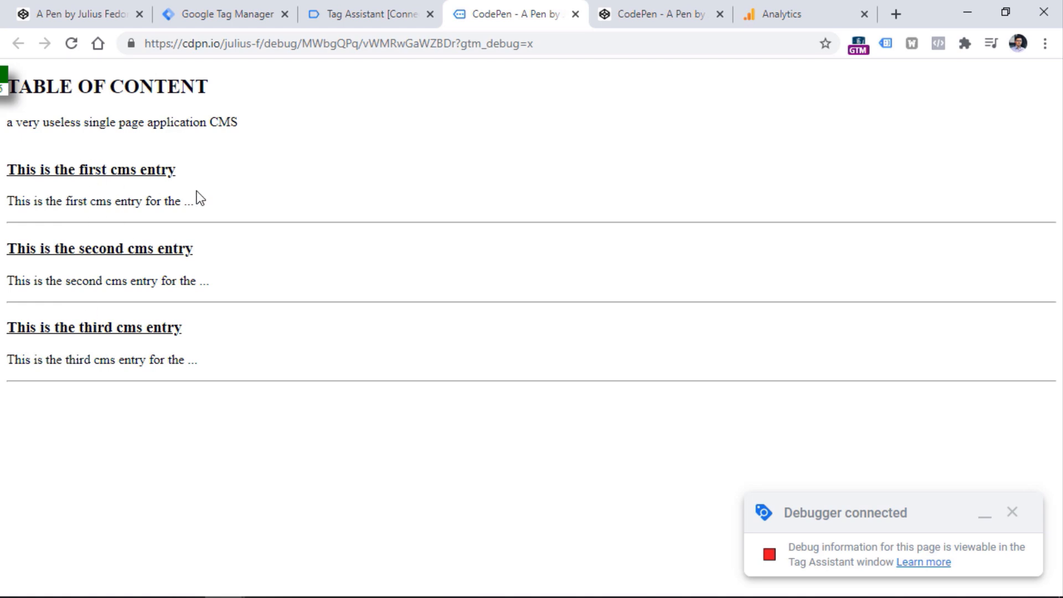
left_click(59, 15)
double_click(726, 213)
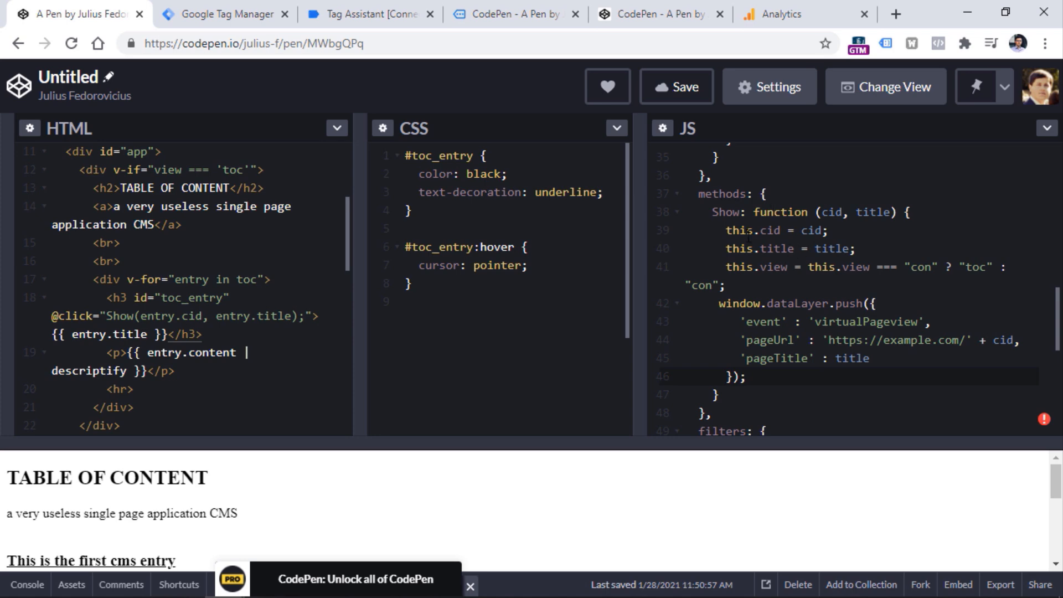
left_click_drag(753, 212, 754, 381)
left_click(756, 380)
left_click_drag(740, 321, 932, 321)
double_click(870, 324)
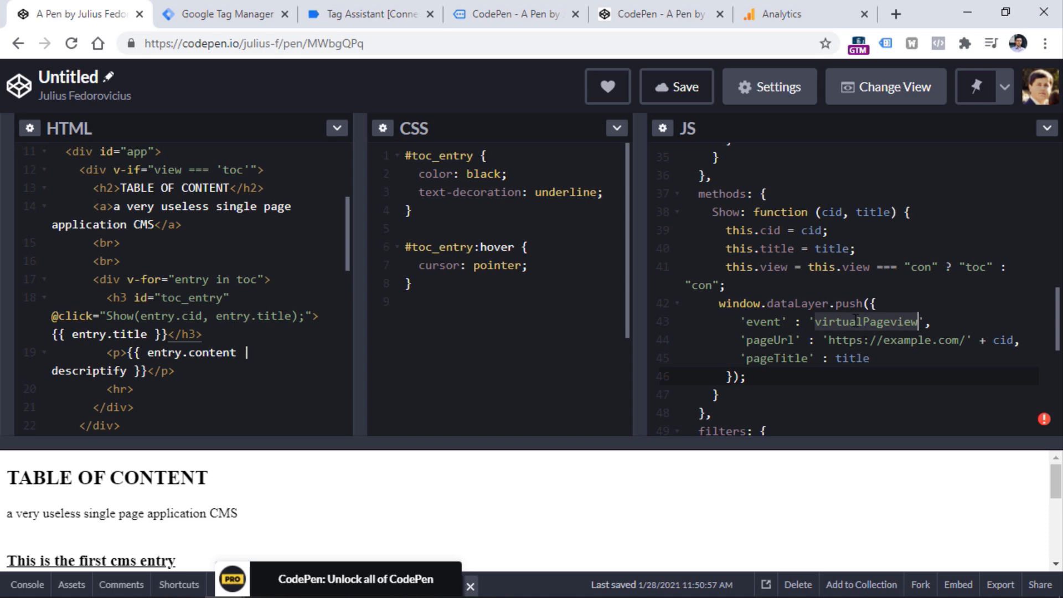
left_click(864, 322)
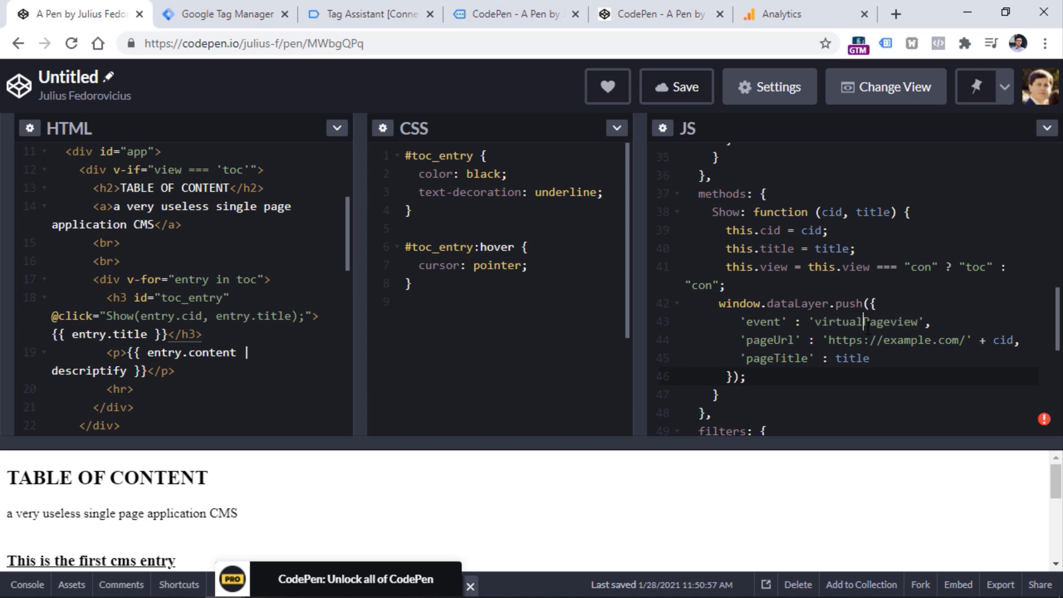
- Examine the pageUrl parameter in the dataLayer.push code, including its base URL and cid variable, against the demo's entries
double_click(767, 340)
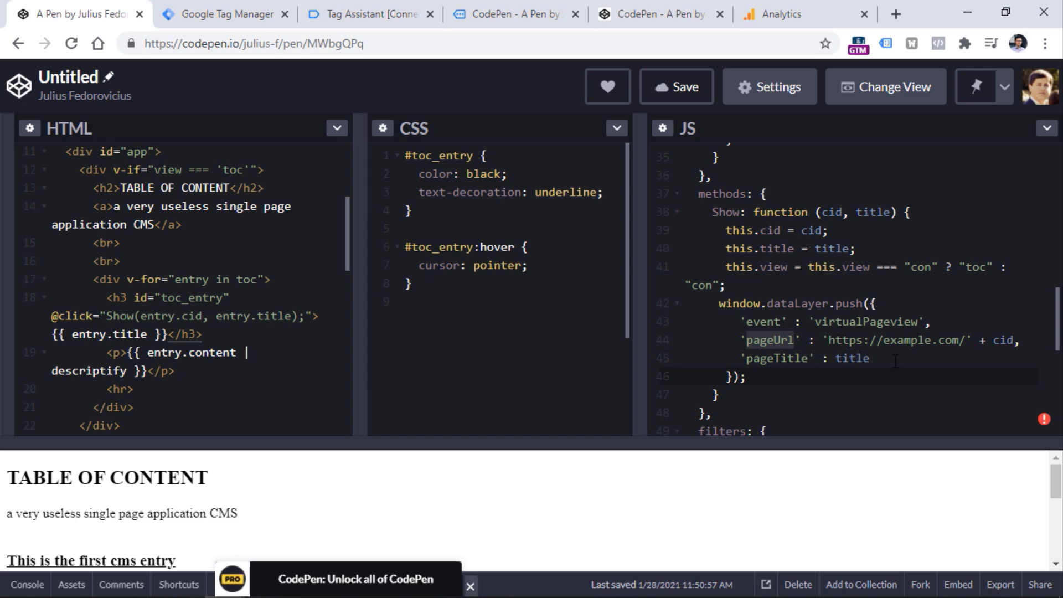
left_click(829, 339)
left_click_drag(828, 340, 1015, 356)
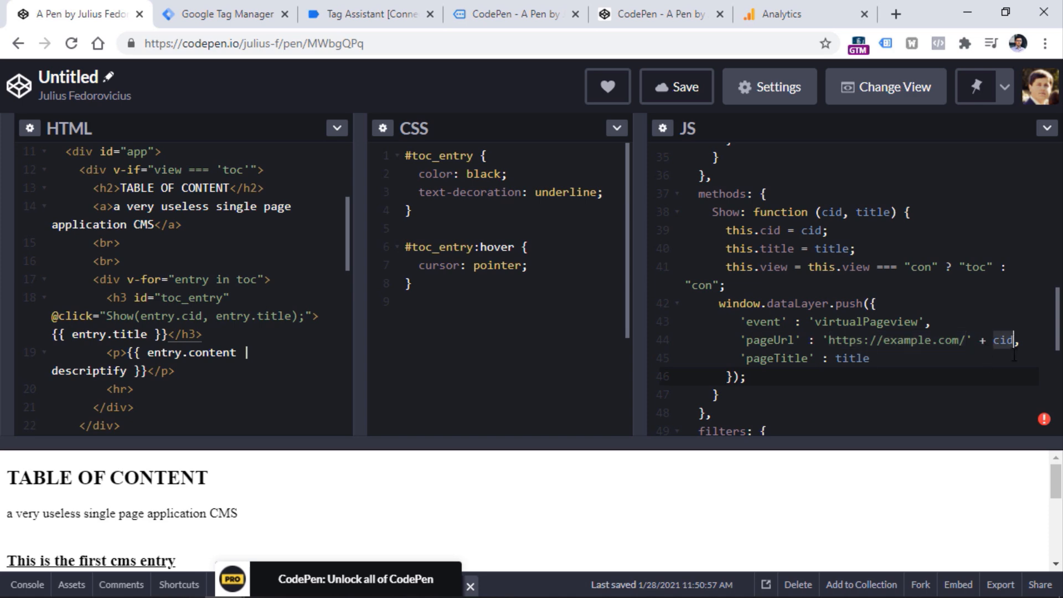
left_click(519, 14)
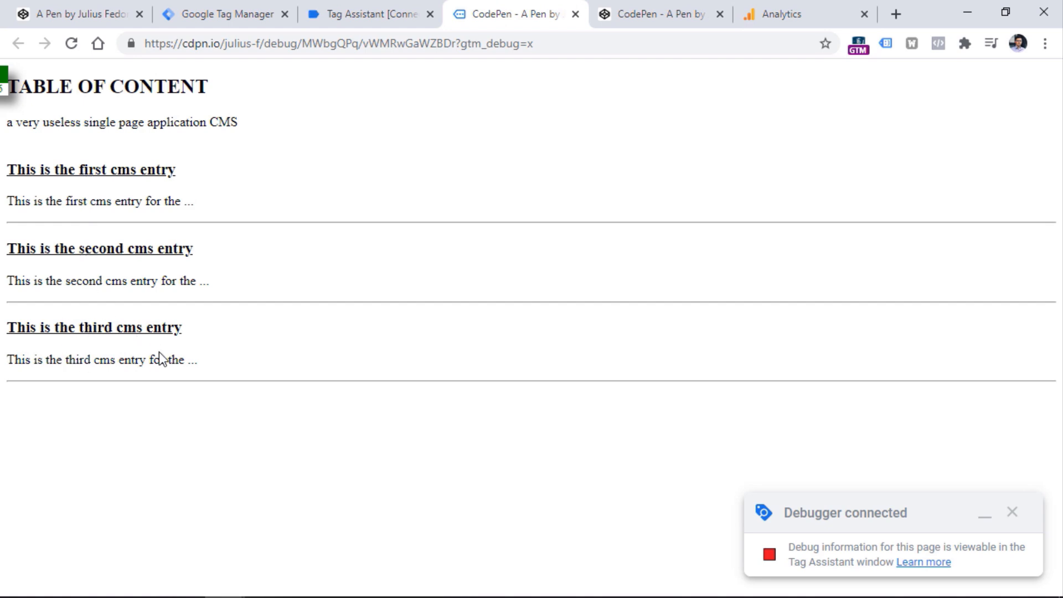
key("ctrl+1")
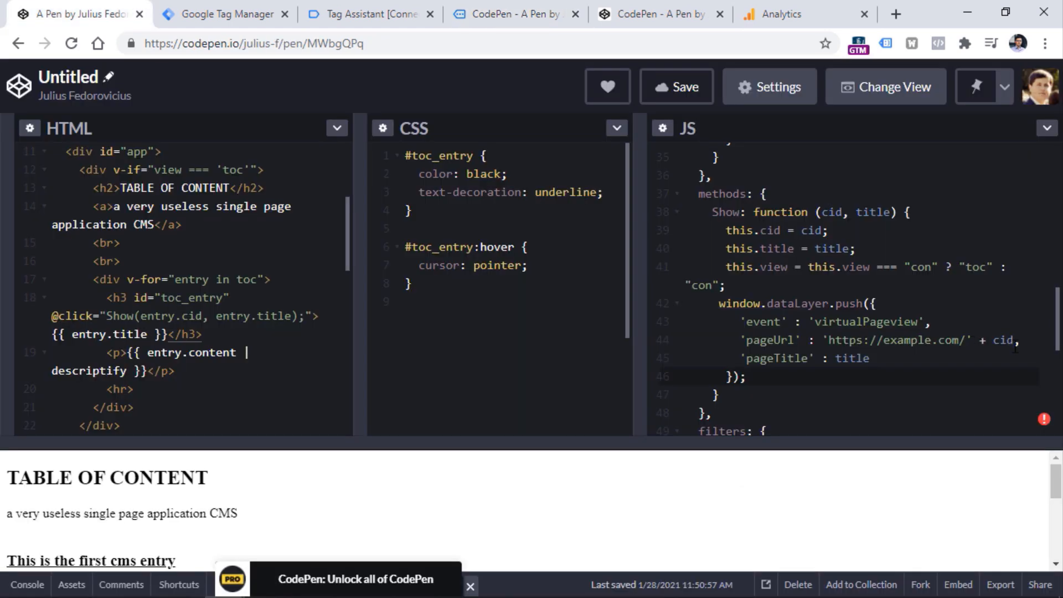
left_click_drag(1015, 340, 822, 340)
left_click(960, 341)
left_click_drag(973, 341, 821, 340)
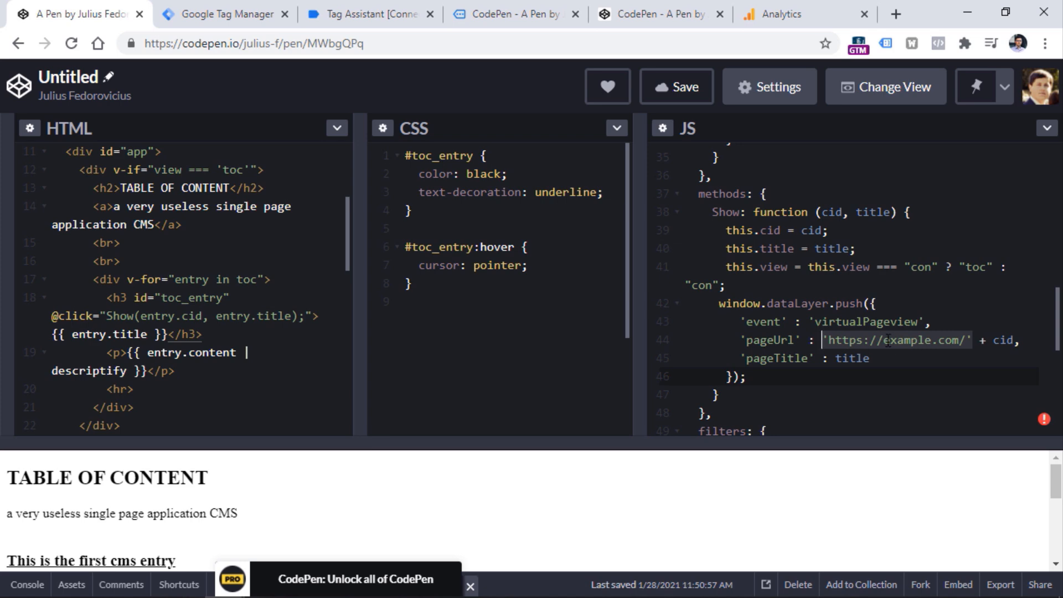
double_click(1003, 341)
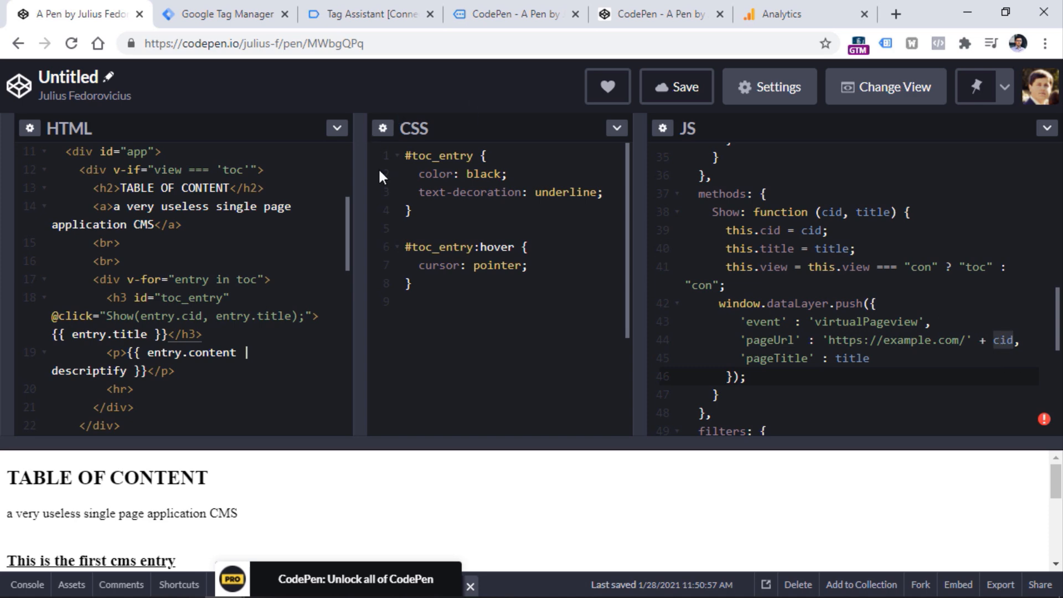
- Check the entry titles on the demo page and examine the pageTitle parameter and its title variable in the code
left_click(518, 21)
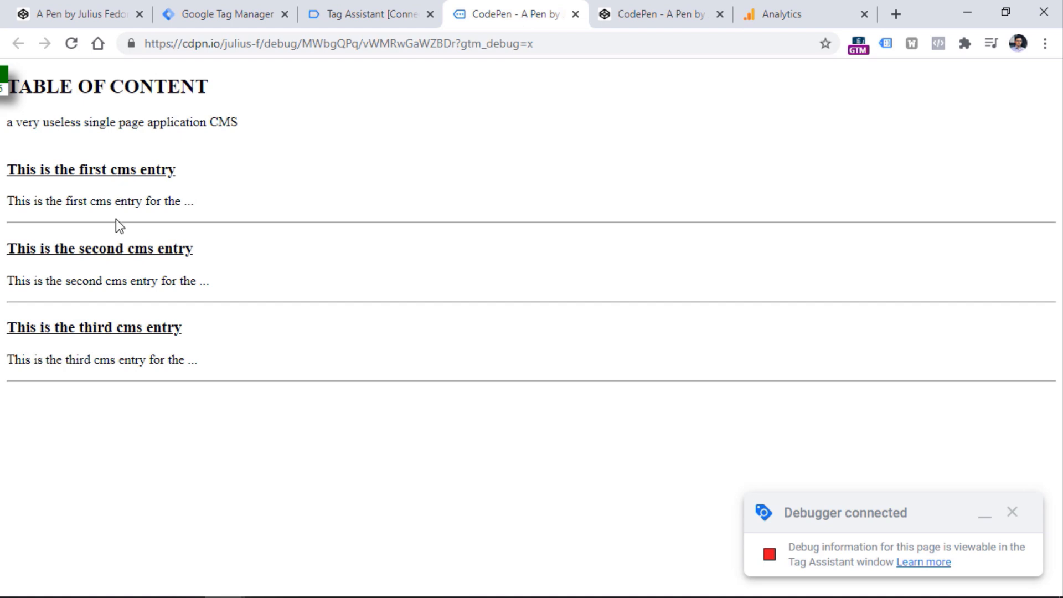
left_click(83, 16)
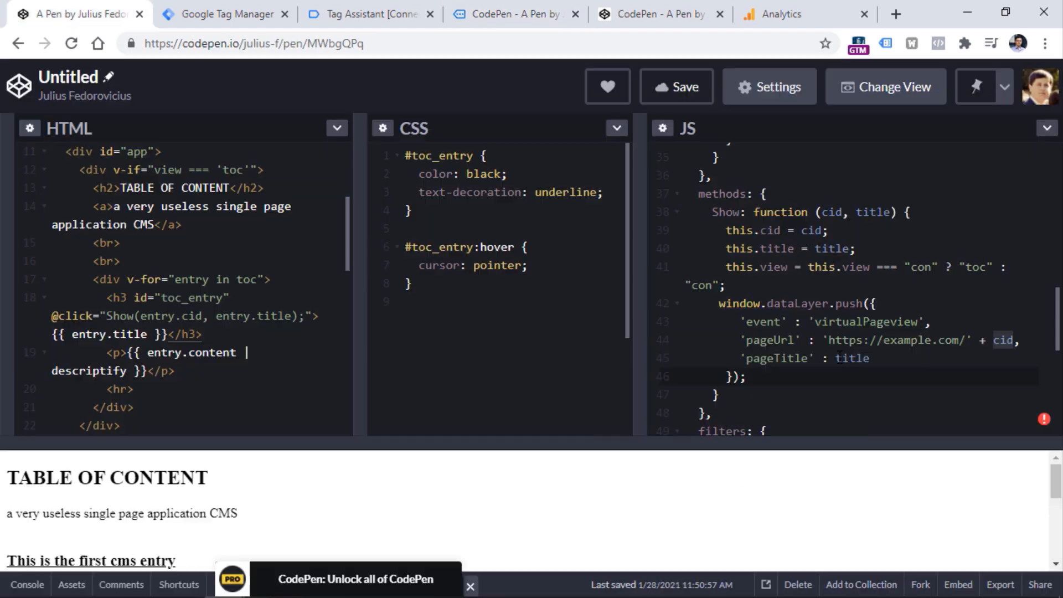
left_click_drag(881, 357, 742, 358)
left_click(773, 358)
double_click(843, 359)
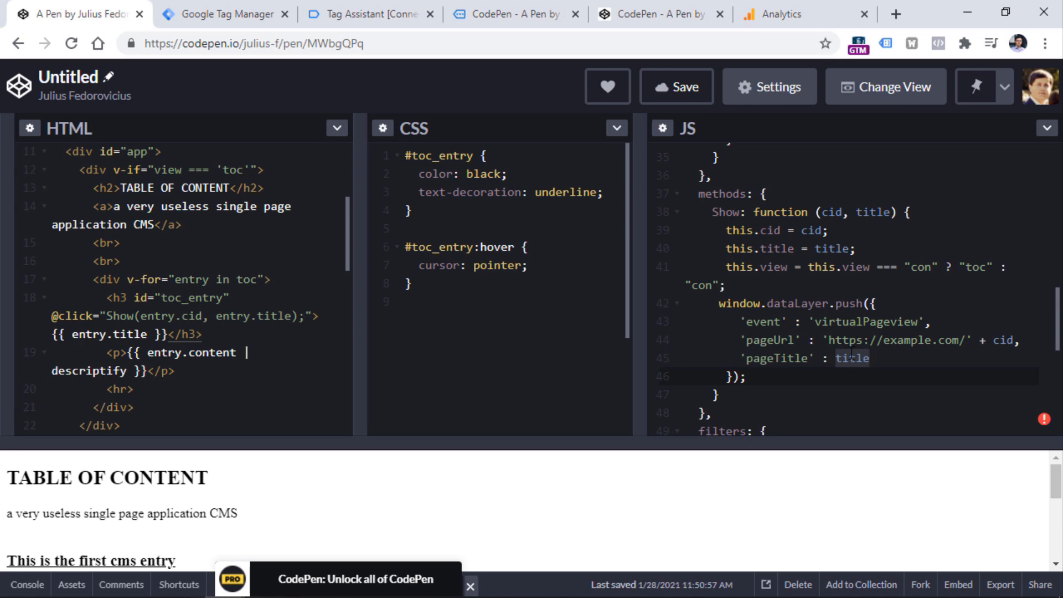
- Open a cms entry on the demo page, return to the table of contents, and save the pen in CodePen
left_click(355, 15)
left_click(526, 14)
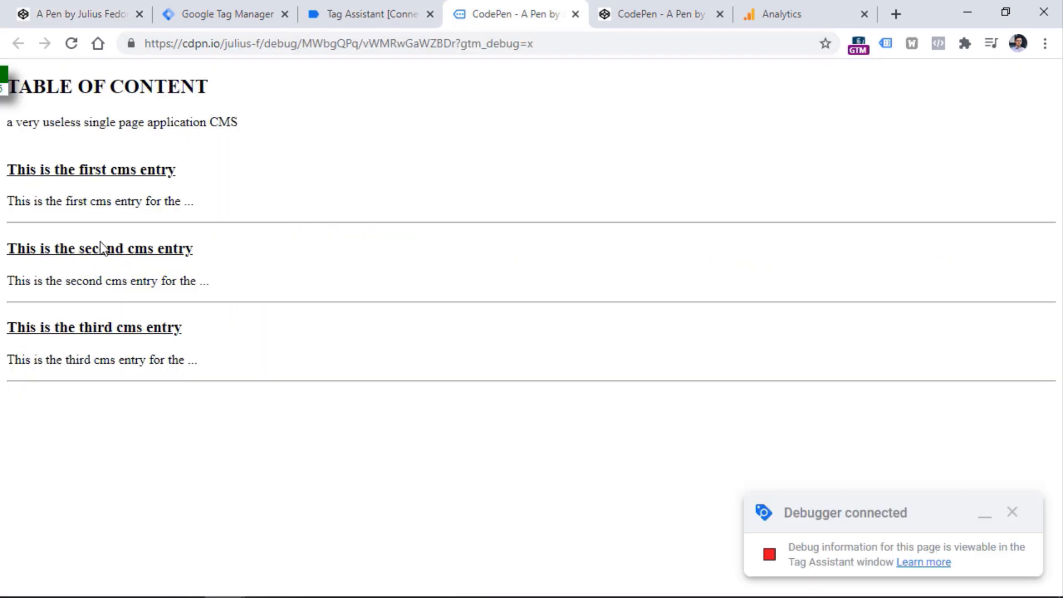
left_click_drag(187, 189, 34, 173)
left_click(154, 248)
left_click(61, 169)
key("ctrl+1")
left_click(677, 95)
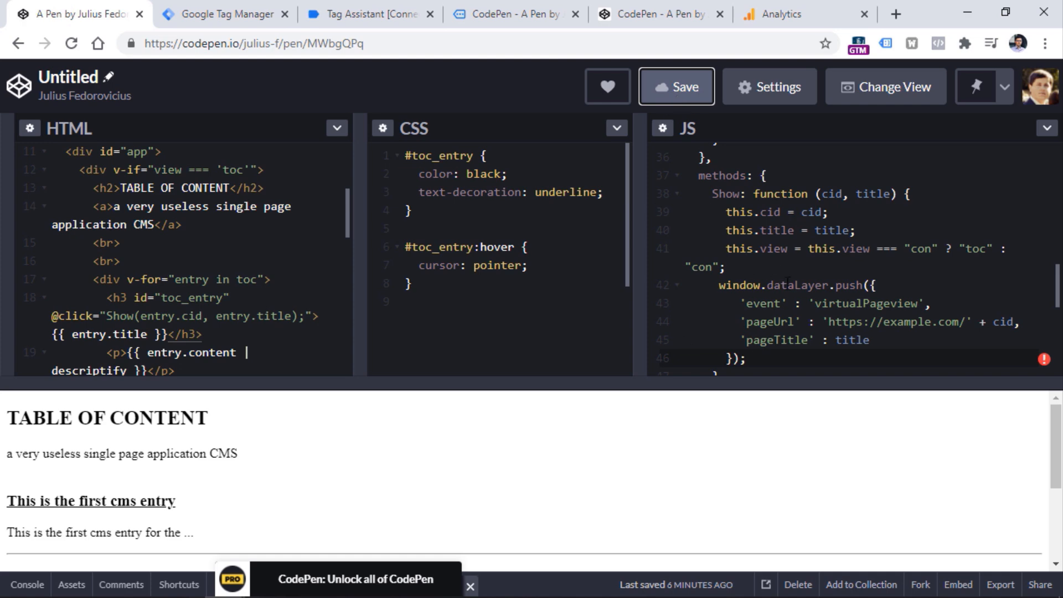
- Reload the debugged CMS page and restart the Tag Assistant preview on the demo's URL with the debug signal included
left_click(382, 12)
left_click(537, 8)
left_click(71, 43)
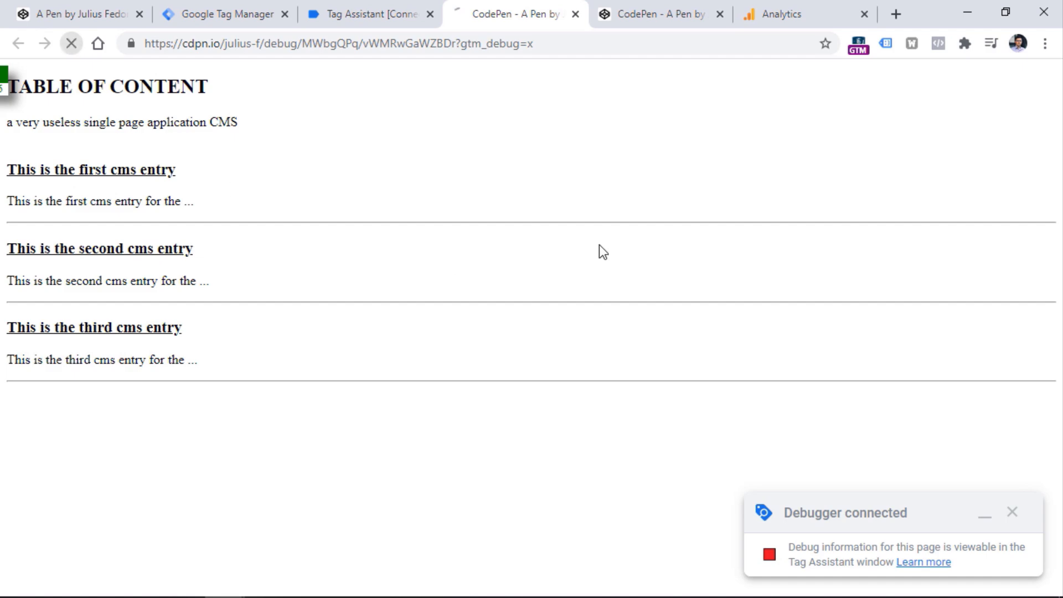
left_click(372, 14)
left_click(182, 185)
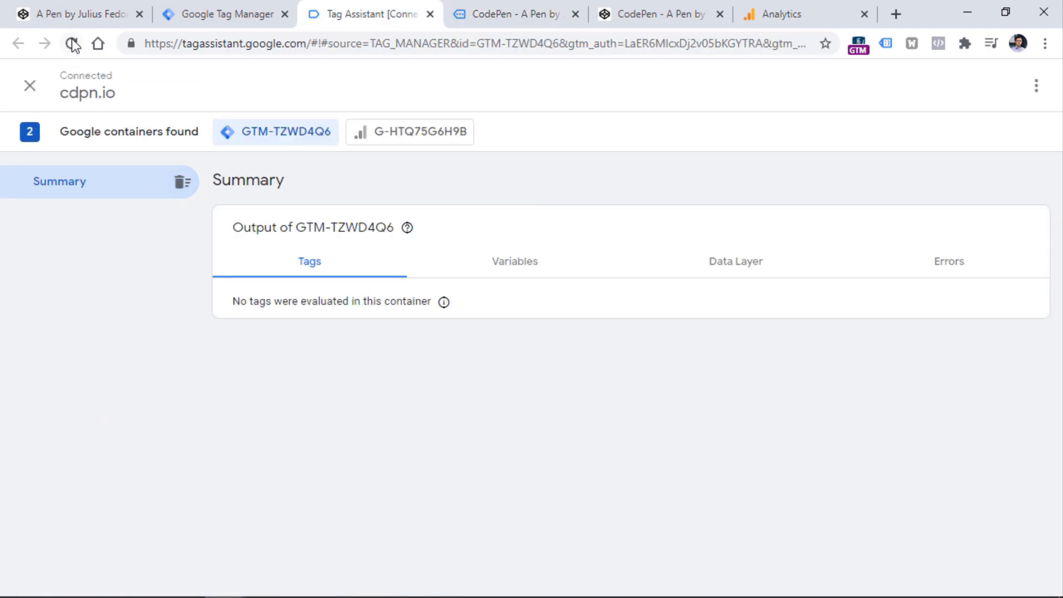
left_click(72, 44)
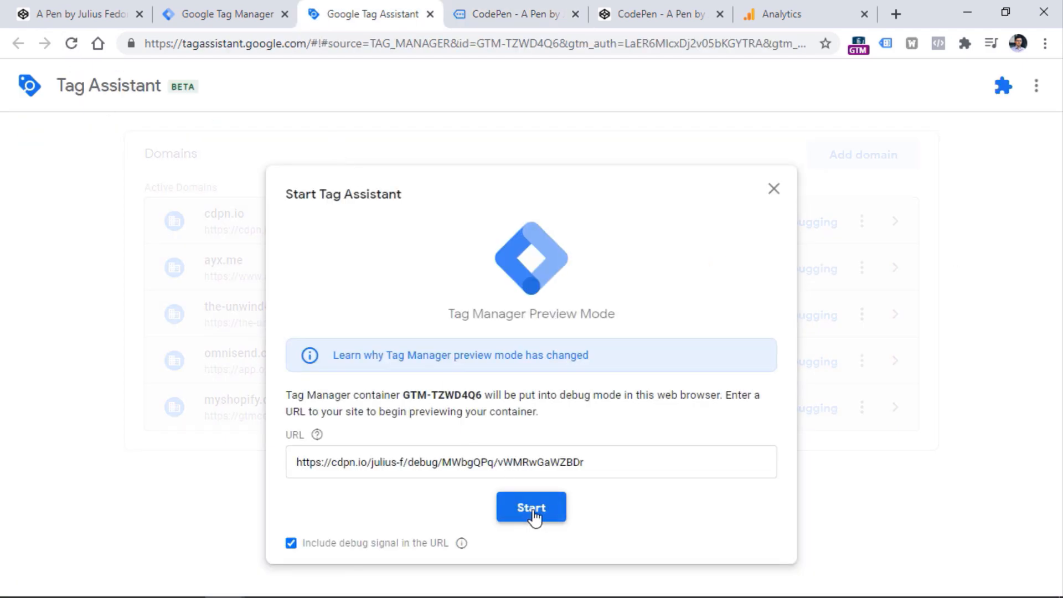
left_click(532, 512)
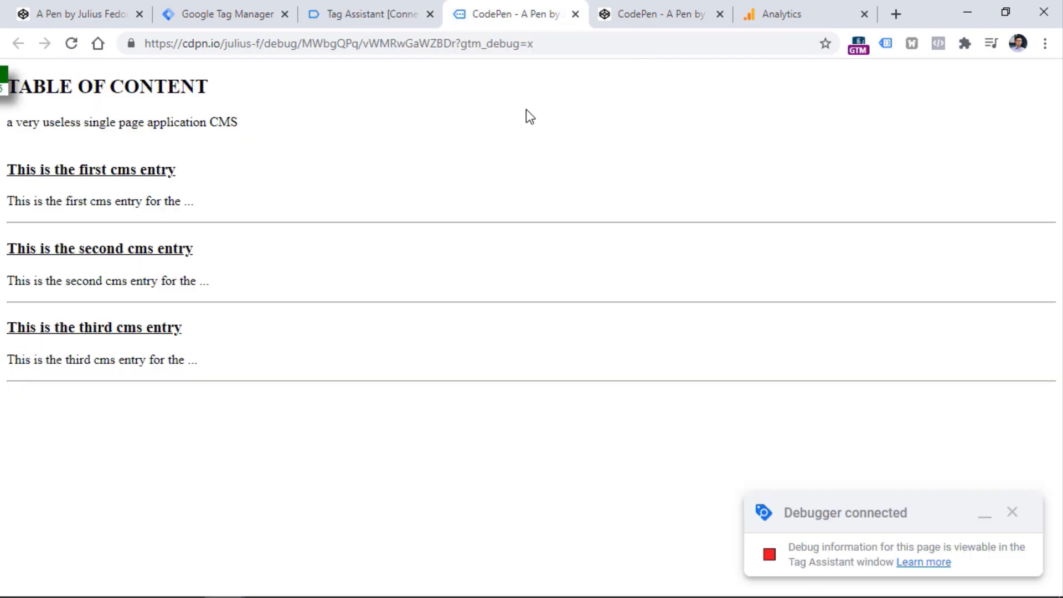
- Open the first cms entry on the demo page and expand the virtualPageview event's API call in Tag Assistant
left_click(88, 180)
left_click(374, 18)
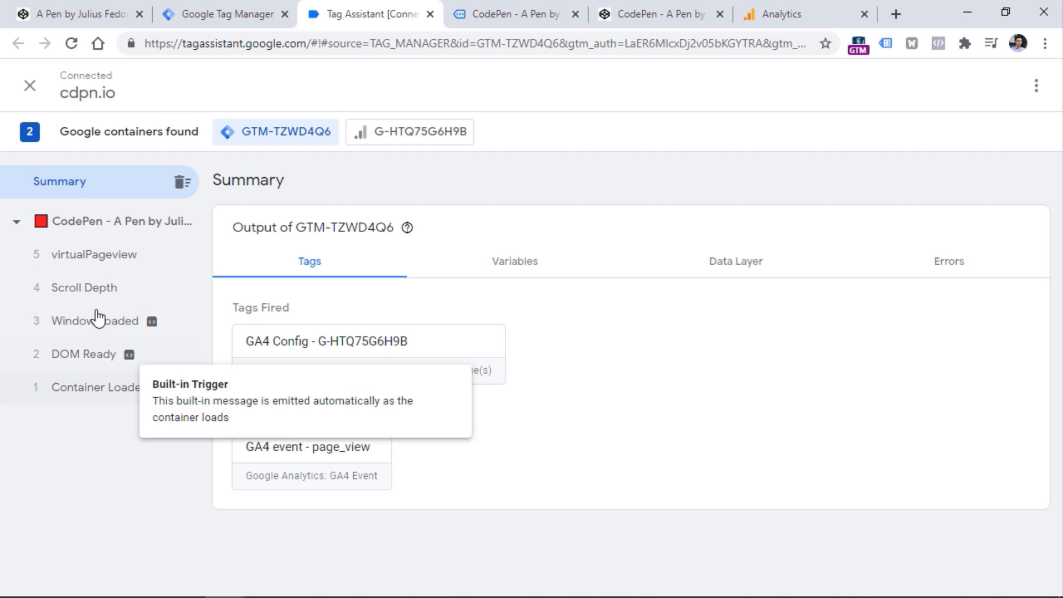
left_click(114, 264)
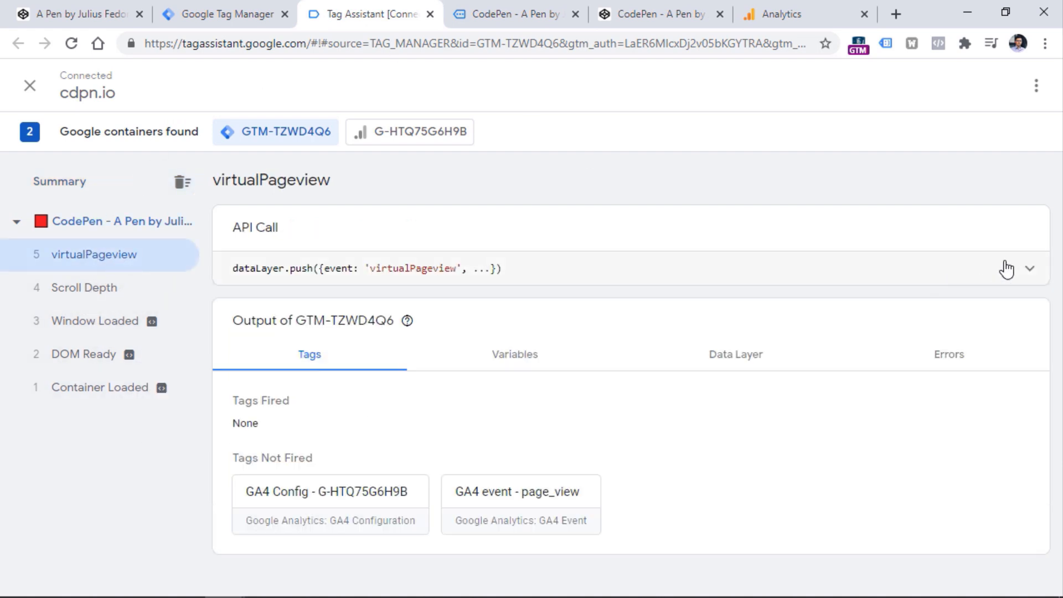
left_click(1009, 268)
- Examine the event name, pageUrl and pageTitle values pushed with the first cms entry's virtualPageview event
left_click_drag(240, 283, 480, 308)
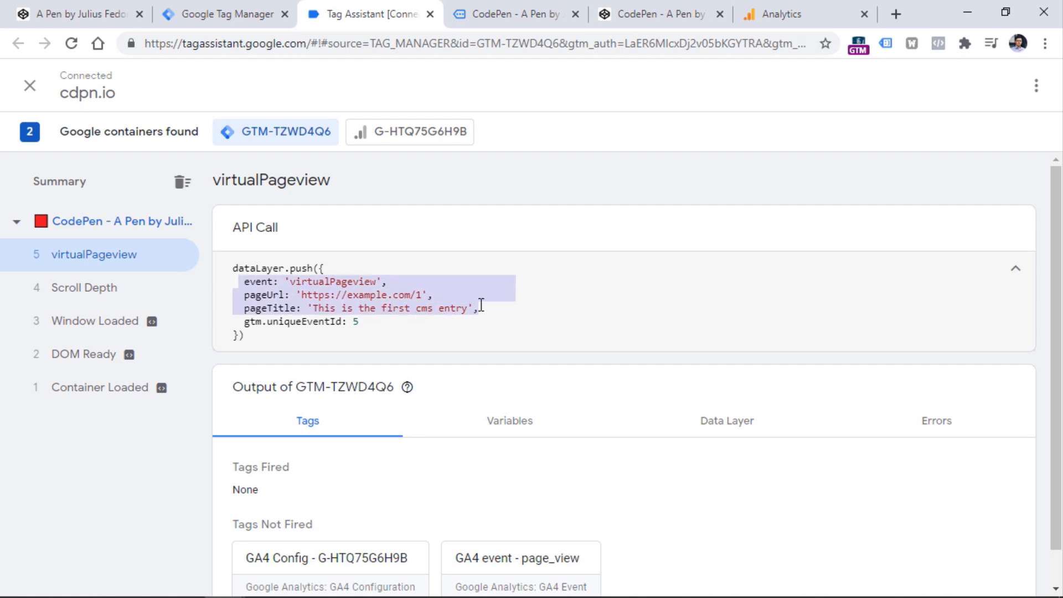
double_click(260, 282)
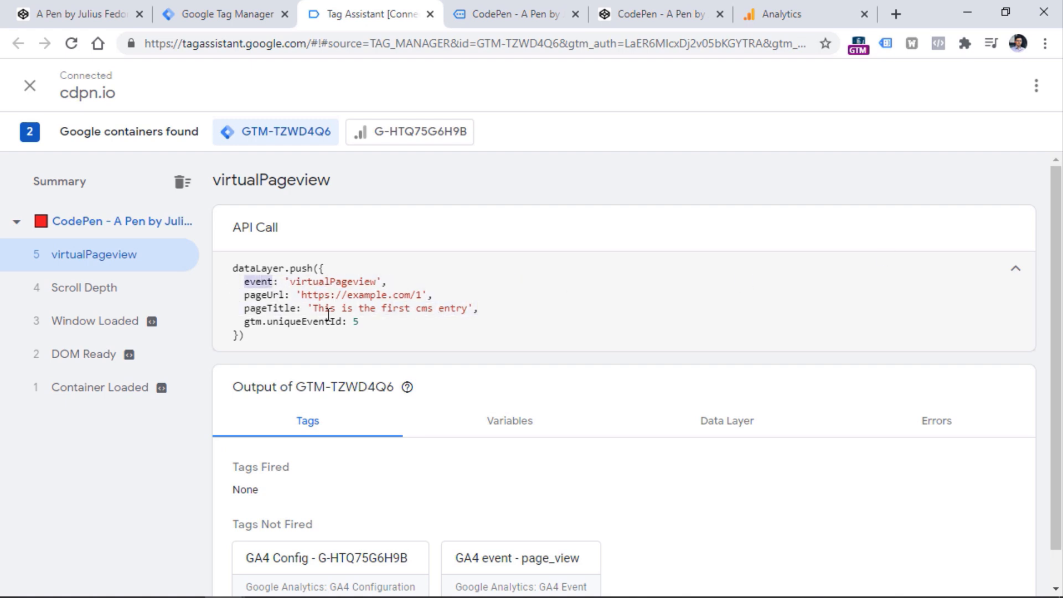
double_click(331, 282)
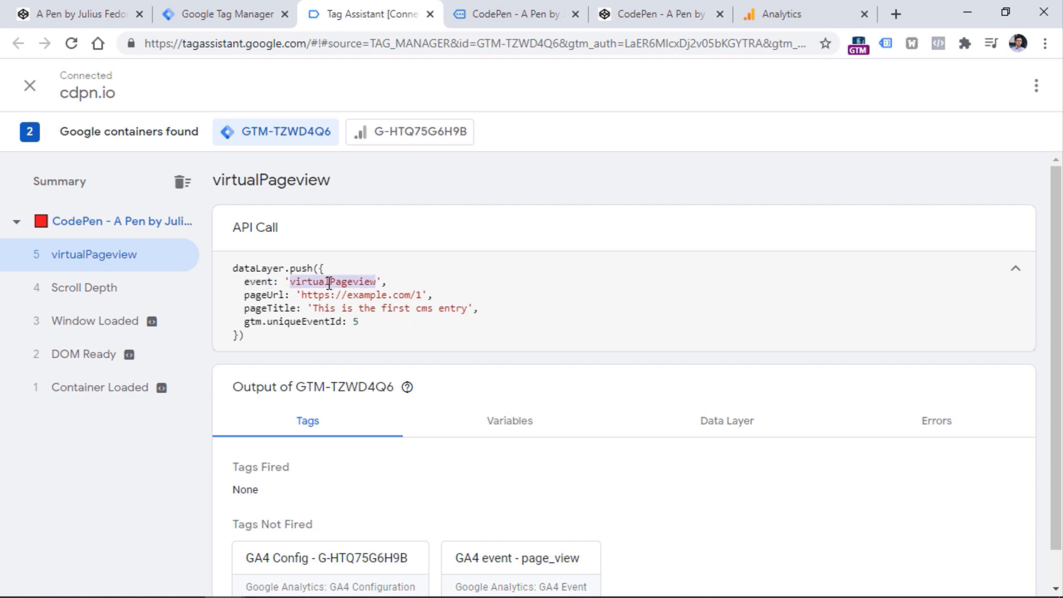
left_click_drag(302, 296, 420, 300)
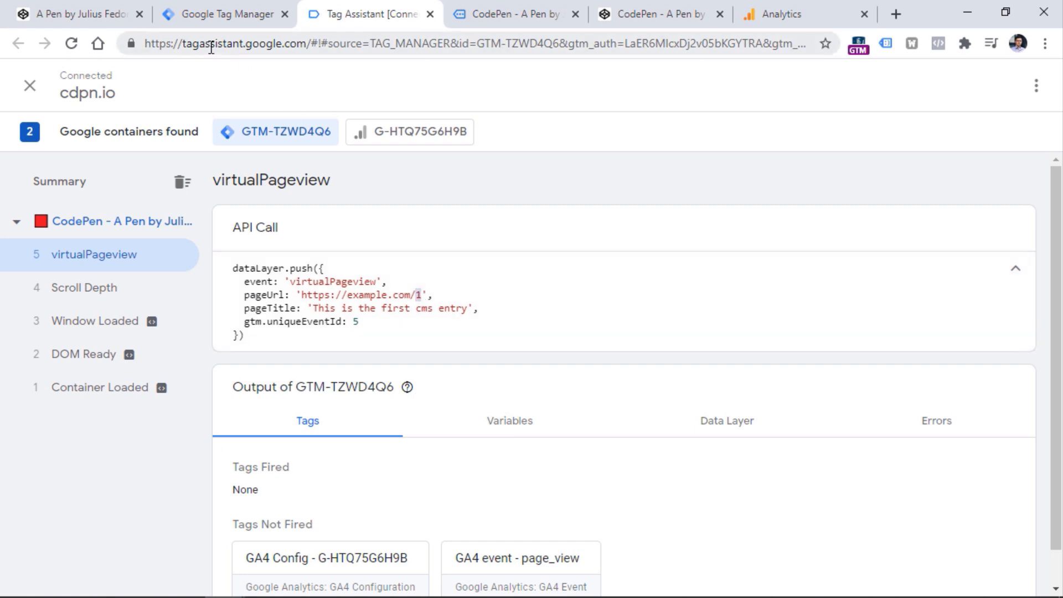
double_click(282, 309)
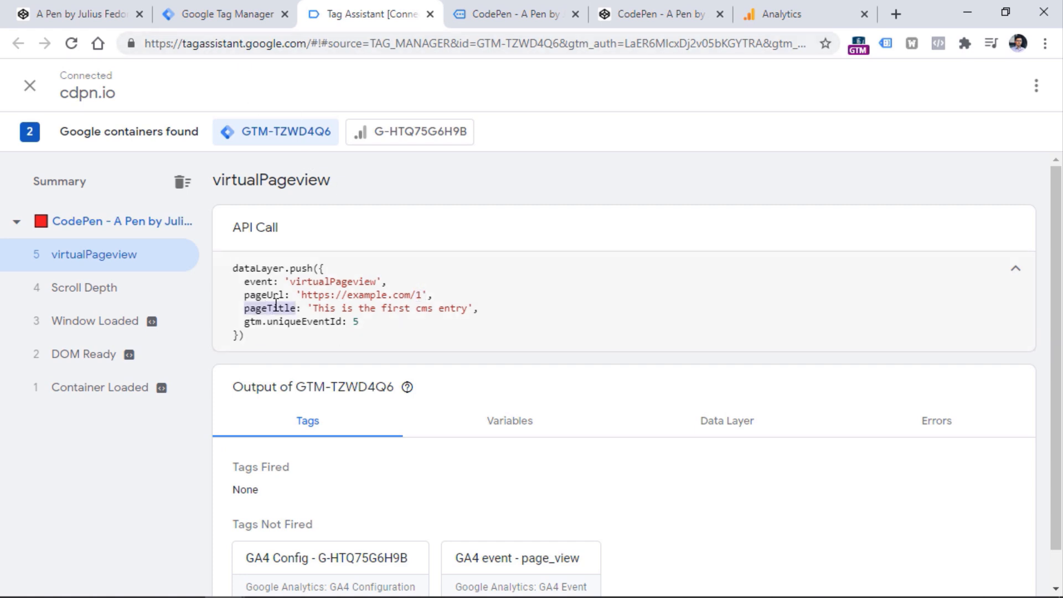
left_click_drag(313, 308, 465, 306)
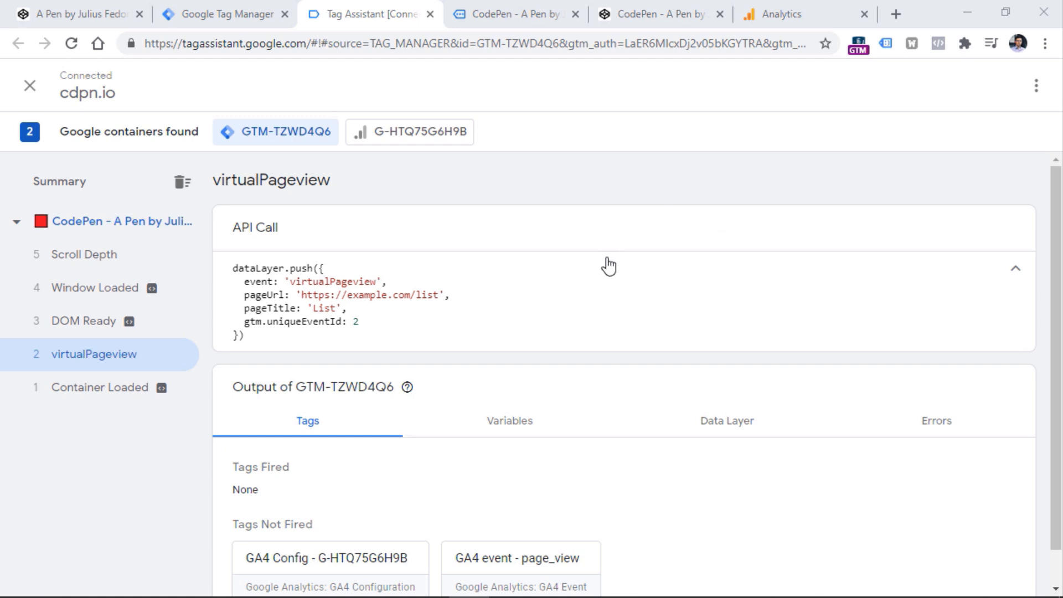
- Examine the pageUrl and pageTitle pushed for the initial list view, and switch to Google Tag Manager
left_click_drag(251, 301, 304, 301)
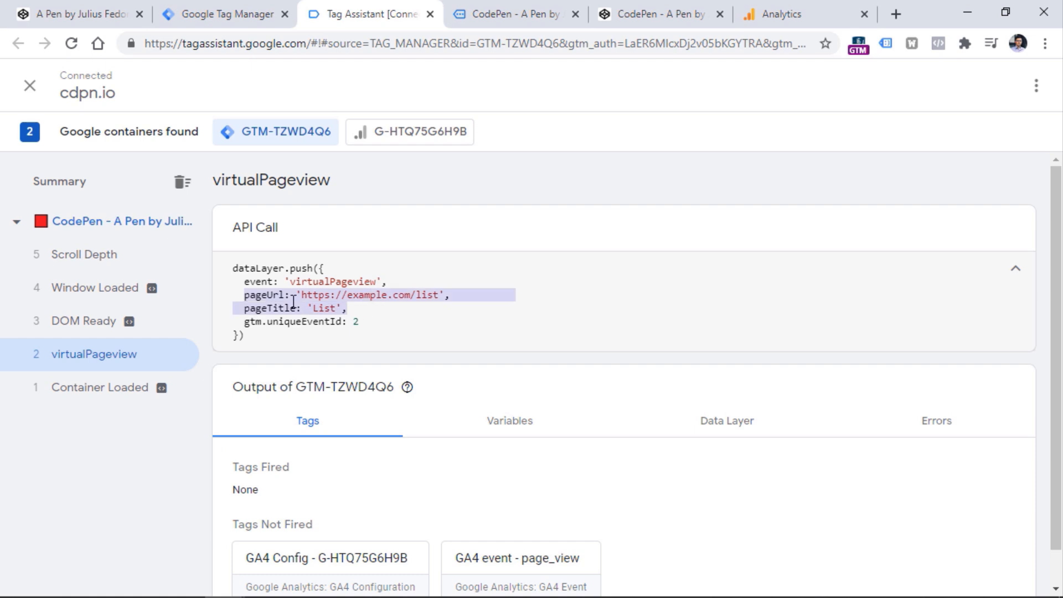
left_click(224, 12)
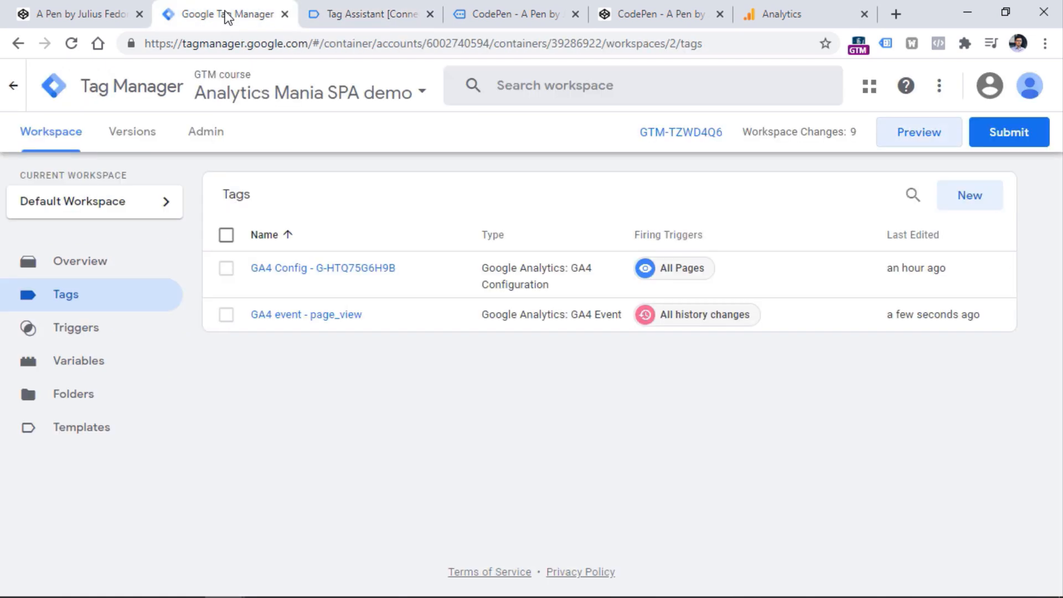
- Start a new trigger in the Tag Manager workspace and set its type to Custom Event
left_click(84, 331)
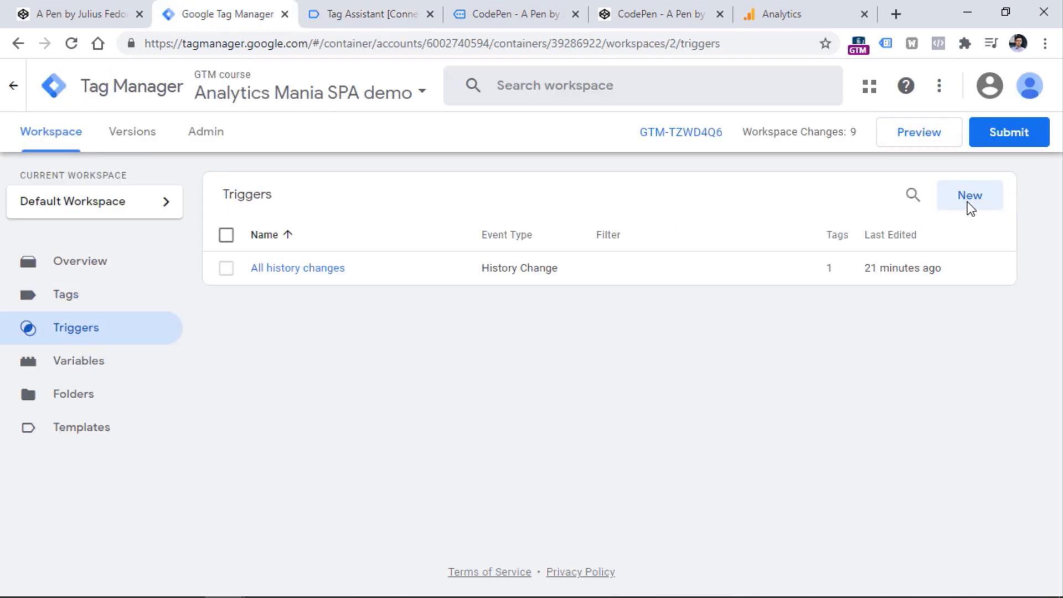
left_click(969, 202)
left_click(261, 249)
scroll(700, 254, "down", 6)
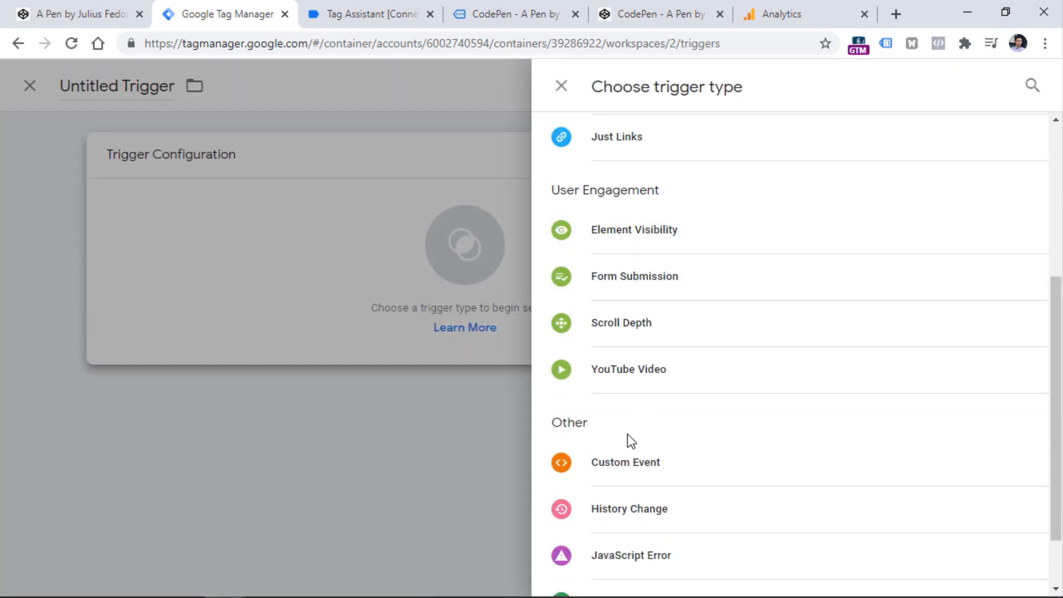
left_click(647, 471)
- Copy the event name virtualPageview from Tag Assistant into the trigger, and save it as Custom - virtualPageview
left_click(354, 14)
double_click(332, 282)
right_click(350, 280)
left_click(363, 289)
left_click(233, 11)
left_click(299, 320)
key("ctrl+v")
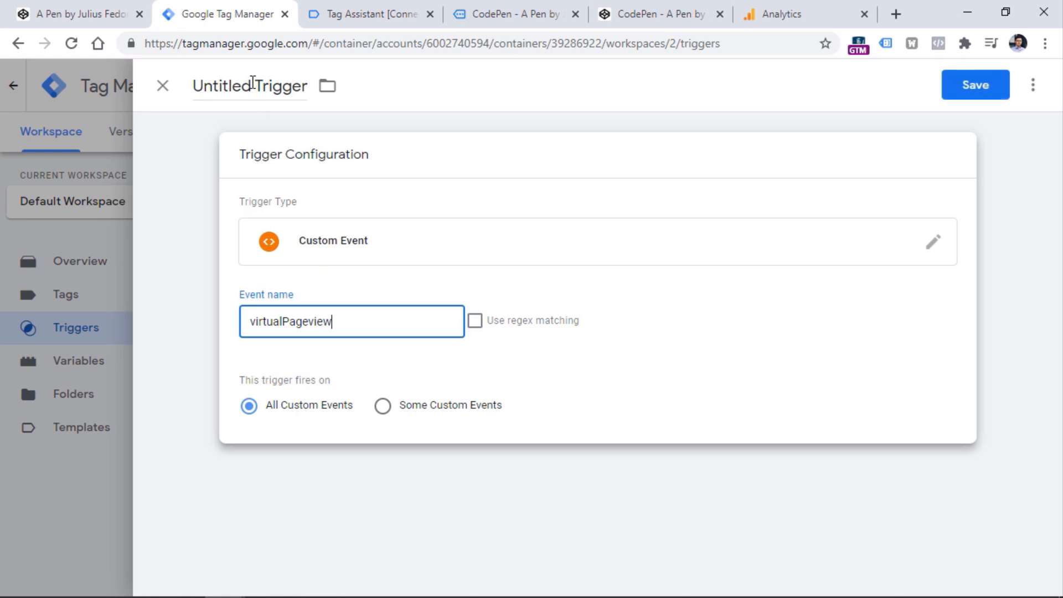
left_click(250, 84)
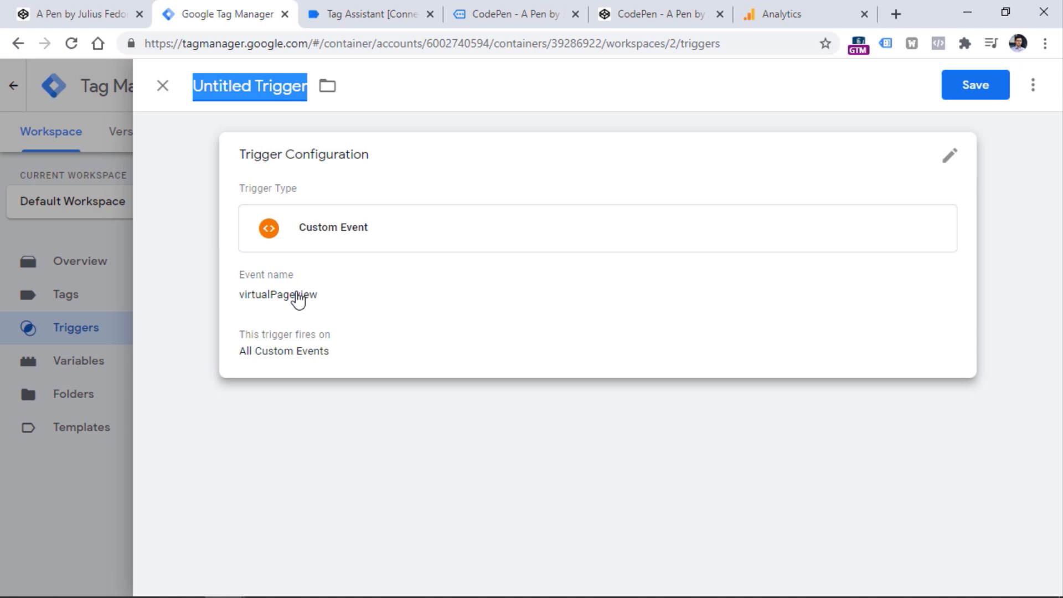
left_click(957, 89)
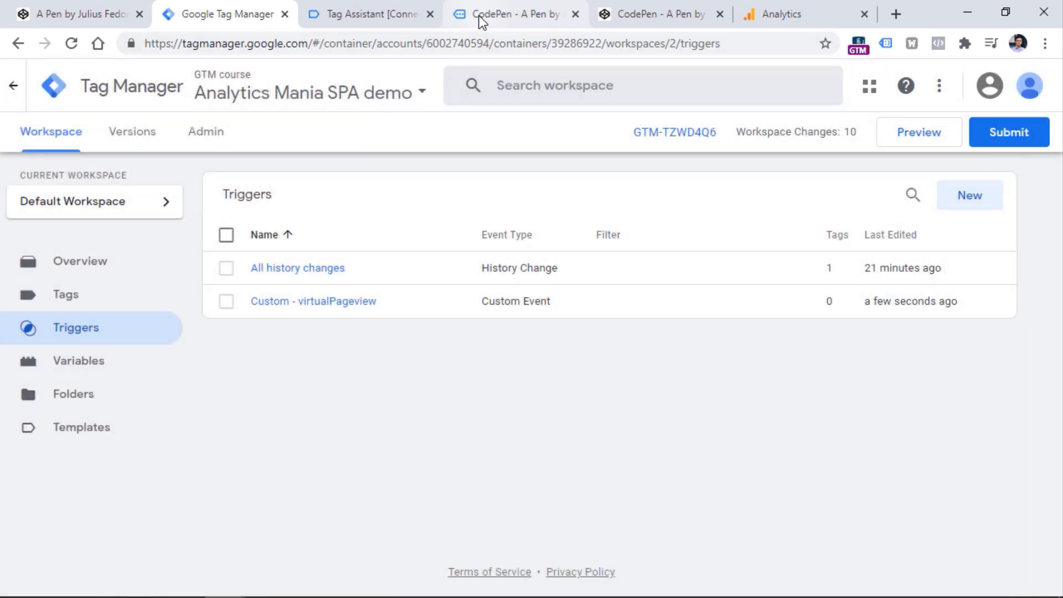
- Create a new user-defined Data Layer Variable in Tag Manager with the data layer variable name pageUrl
left_click(343, 12)
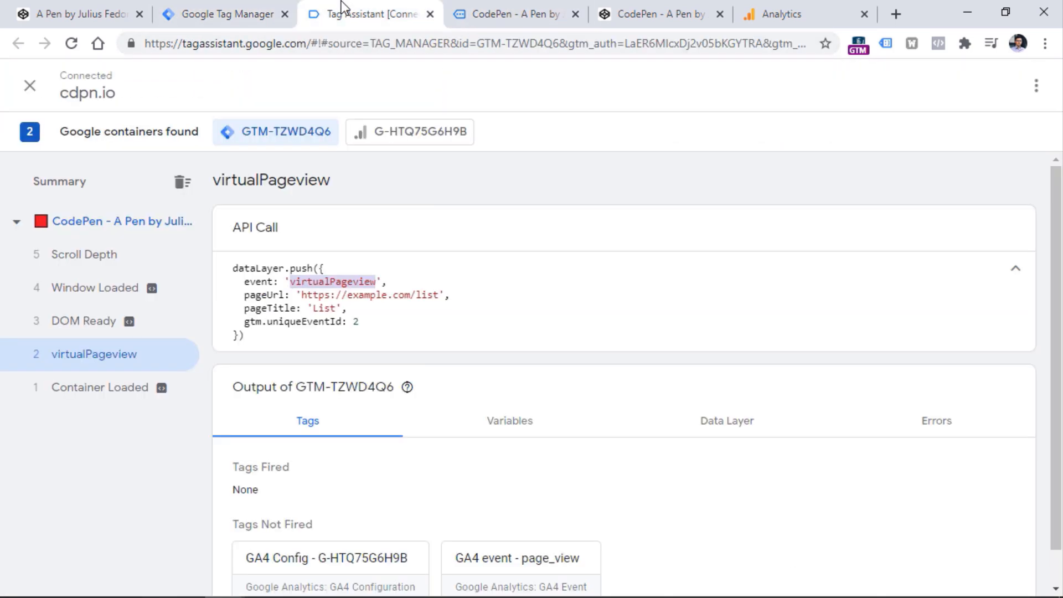
left_click(233, 13)
left_click(82, 365)
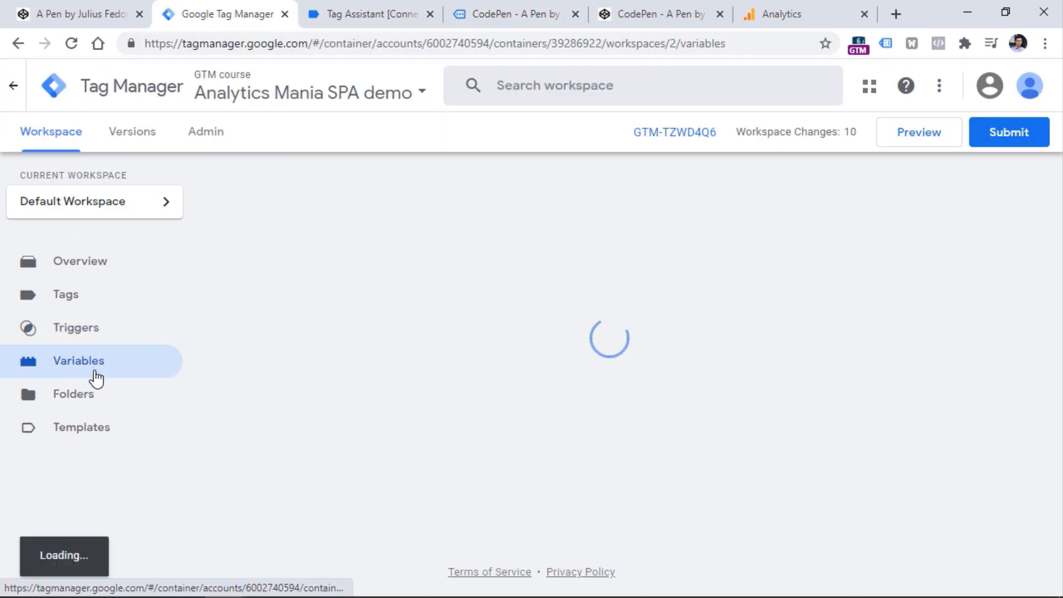
scroll(941, 388, "down", 10)
left_click(969, 439)
left_click(764, 310)
left_click(621, 472)
left_click(344, 324)
type("pageUrl")
- Name the variable dlv - pageUrl and save it
left_click(252, 86)
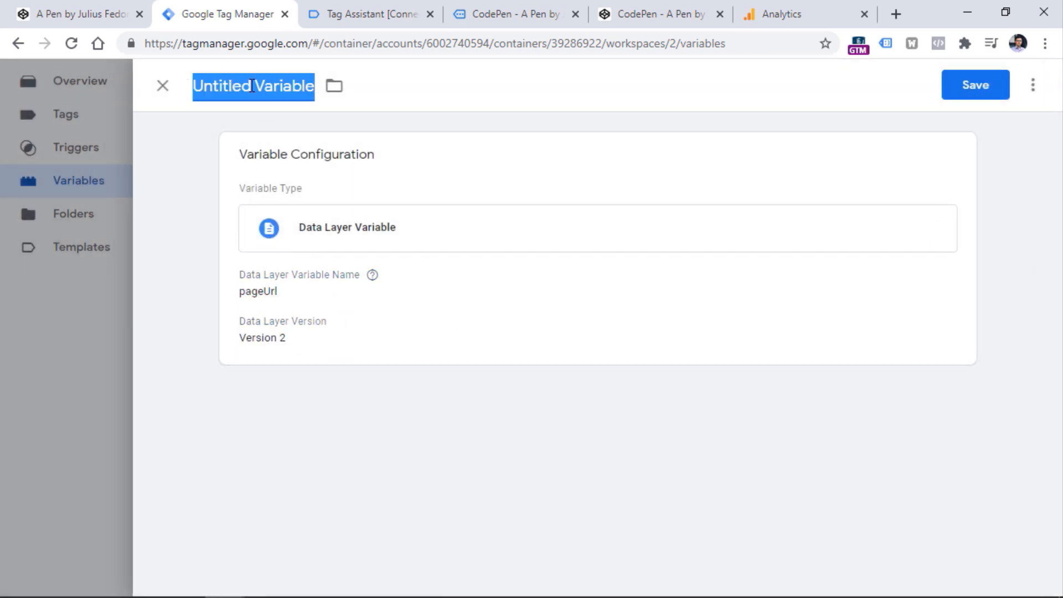
type("dlv -")
key("ctrl+v")
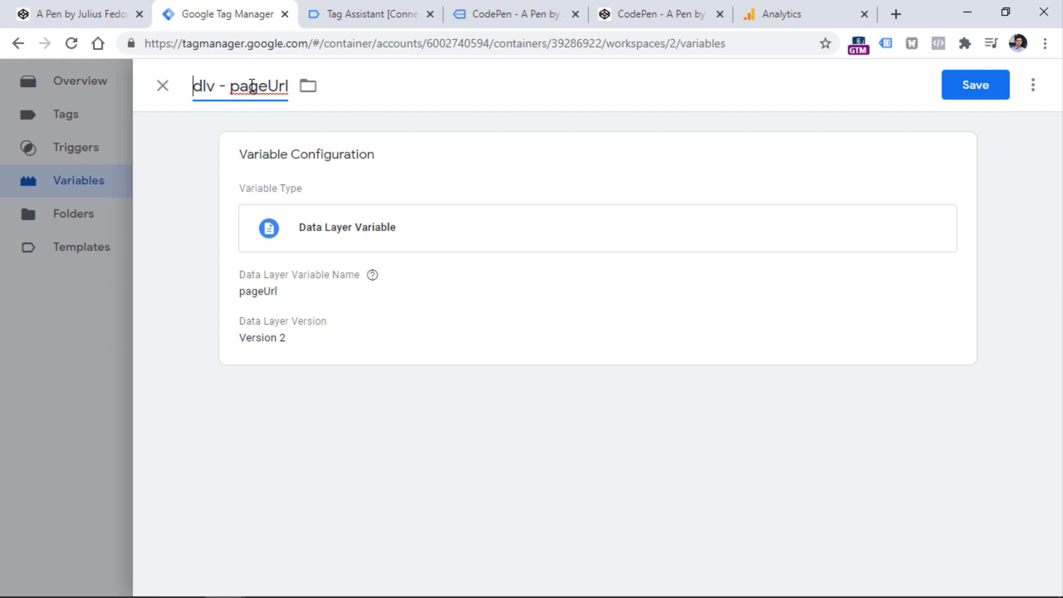
left_click(975, 84)
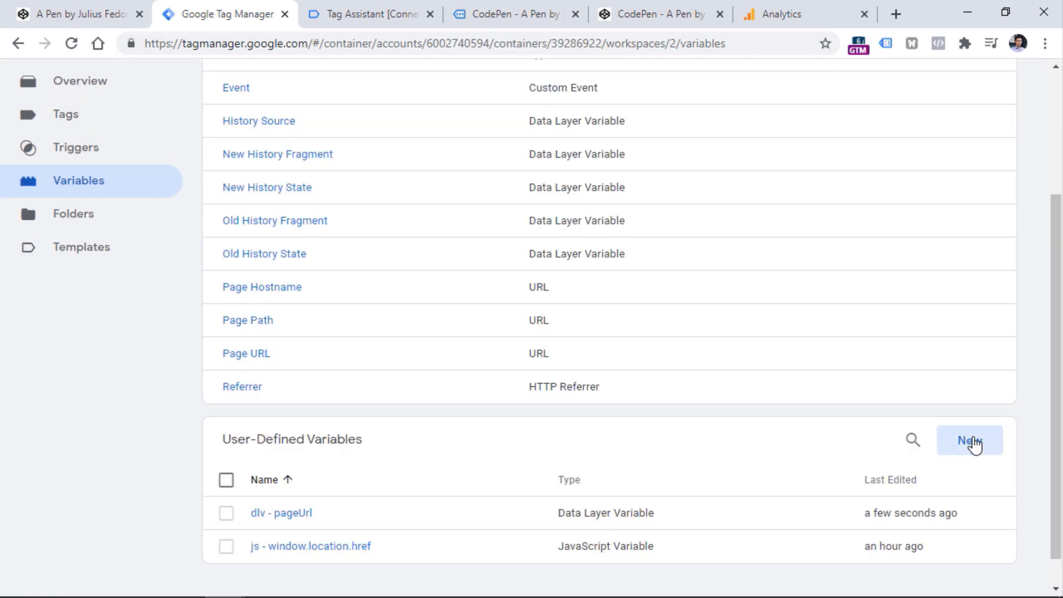
- Create a second Data Layer Variable for the pageTitle key copied from Tag Assistant, and save it as dlv - pageTitle
left_click(970, 442)
left_click(298, 157)
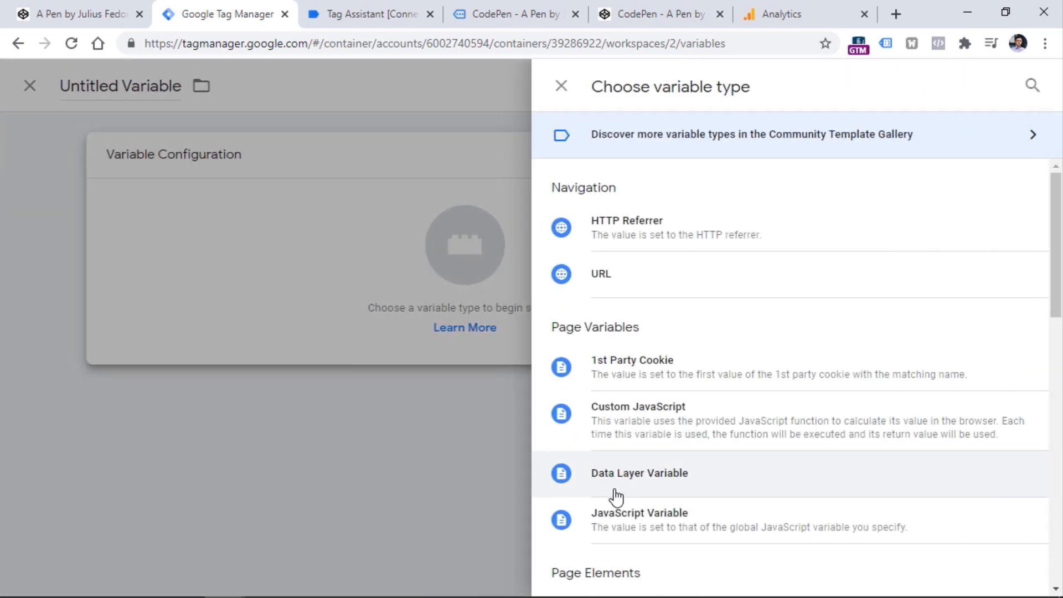
left_click(640, 475)
left_click(349, 12)
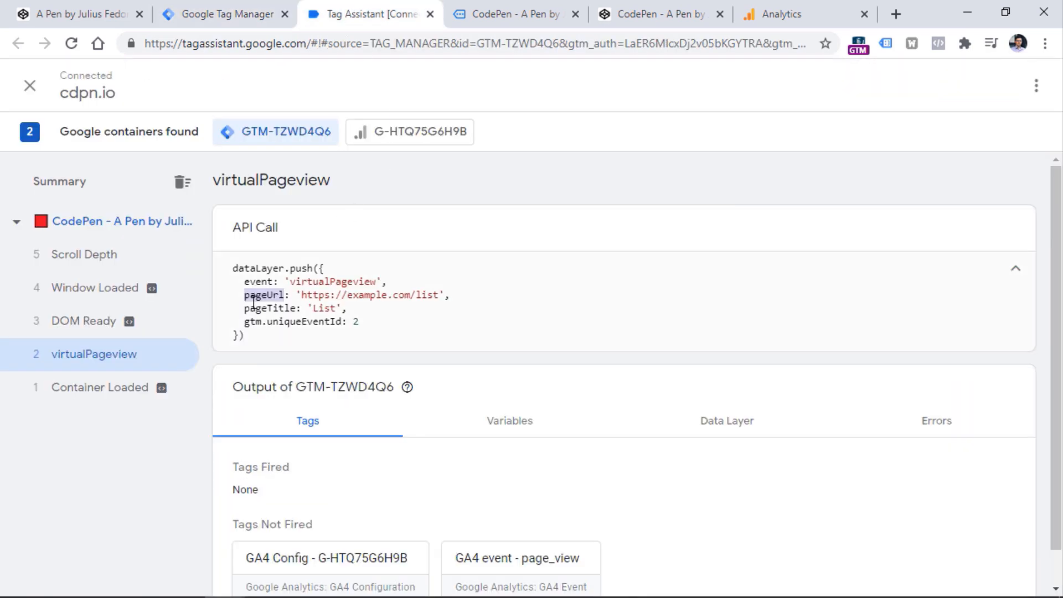
double_click(256, 308)
left_click(239, 17)
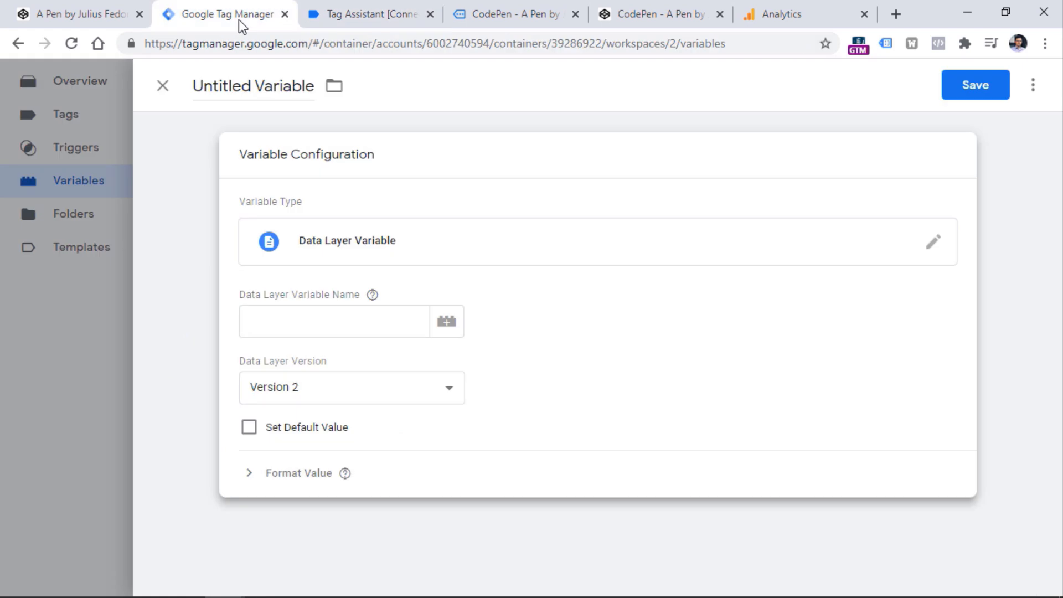
- Check the pageUrl and pageTitle keys in the virtualPageview push in Tag Assistant, and return to Tag Manager
left_click(366, 13)
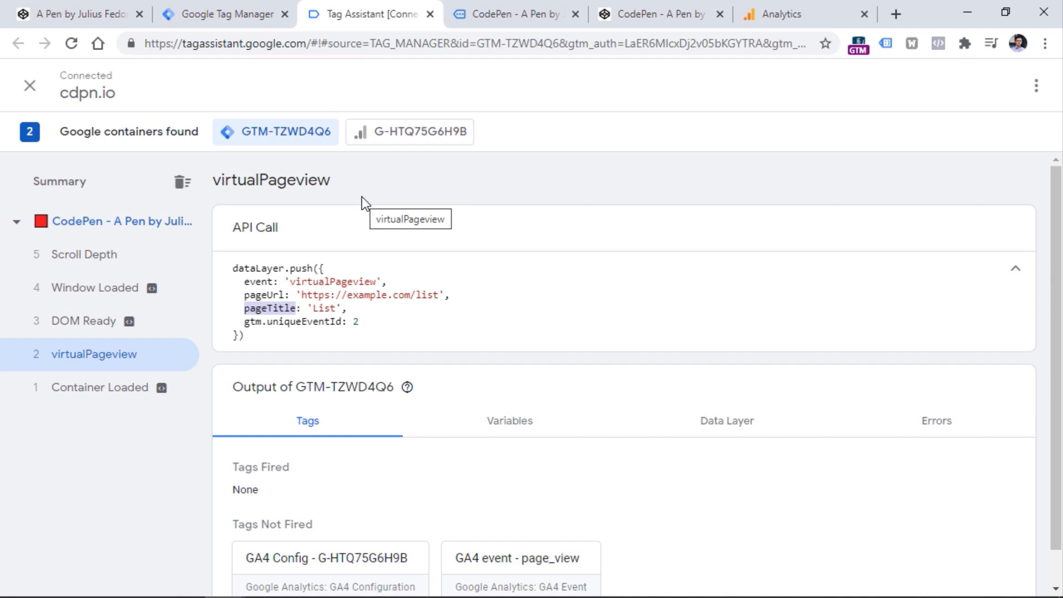
left_click(266, 293)
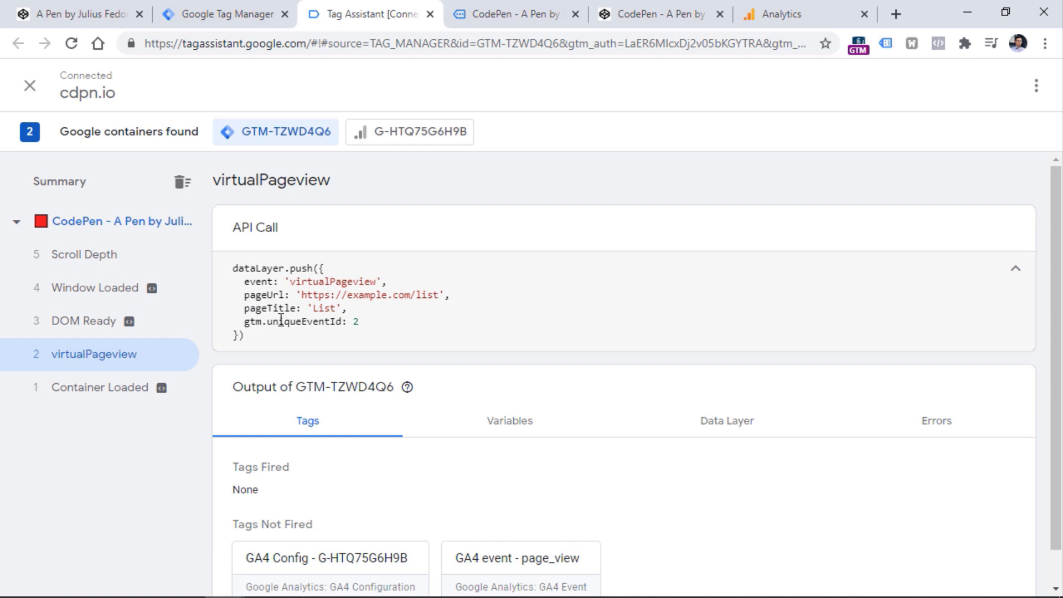
double_click(270, 309)
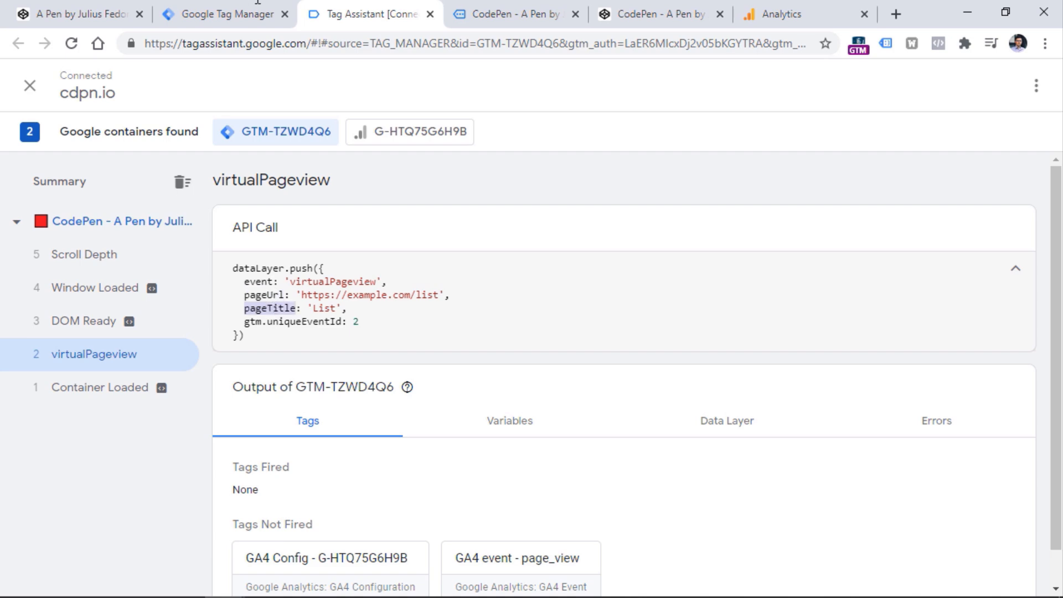
left_click(227, 14)
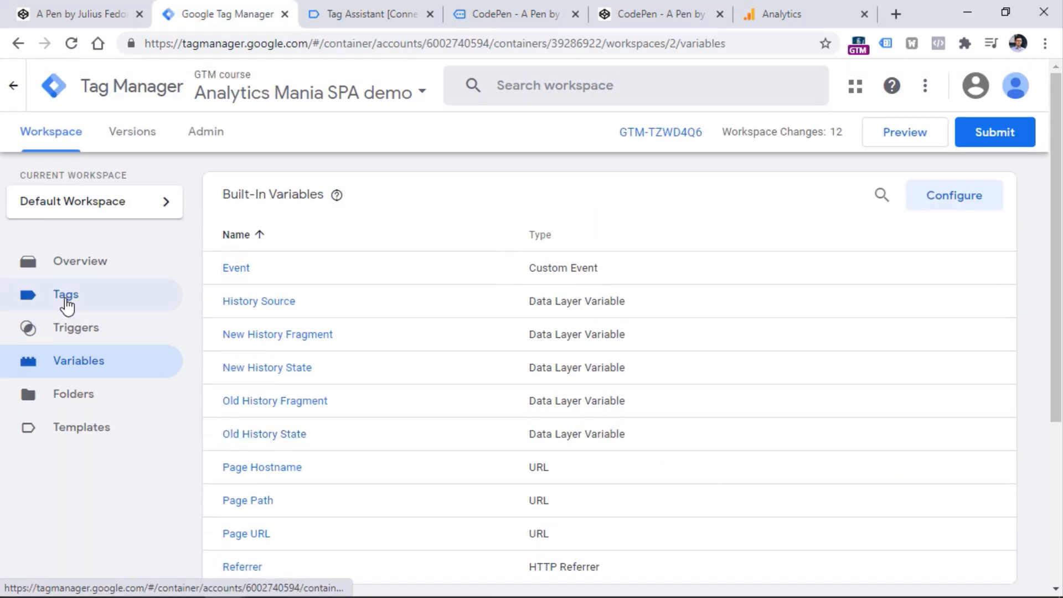
- Replace the All history changes trigger of the GA4 event - page_view tag with Custom - virtualPageview
left_click(69, 299)
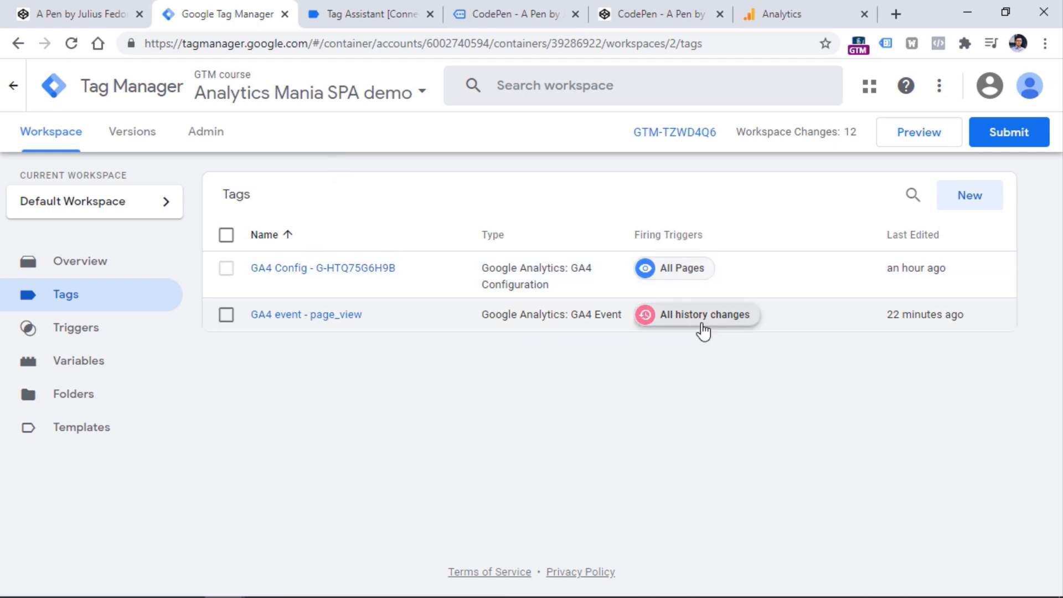
left_click(515, 14)
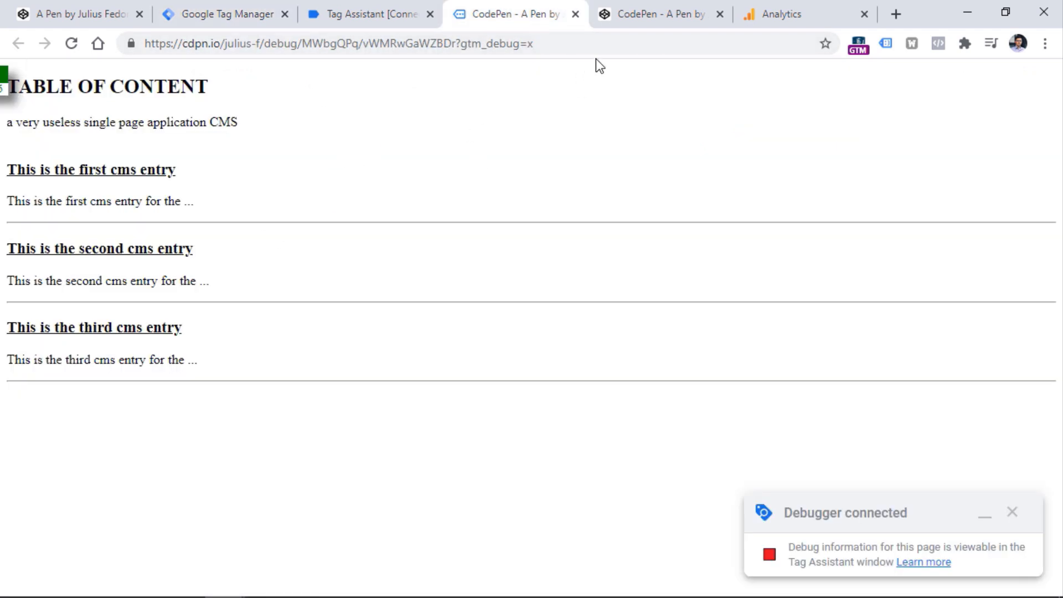
left_click(233, 14)
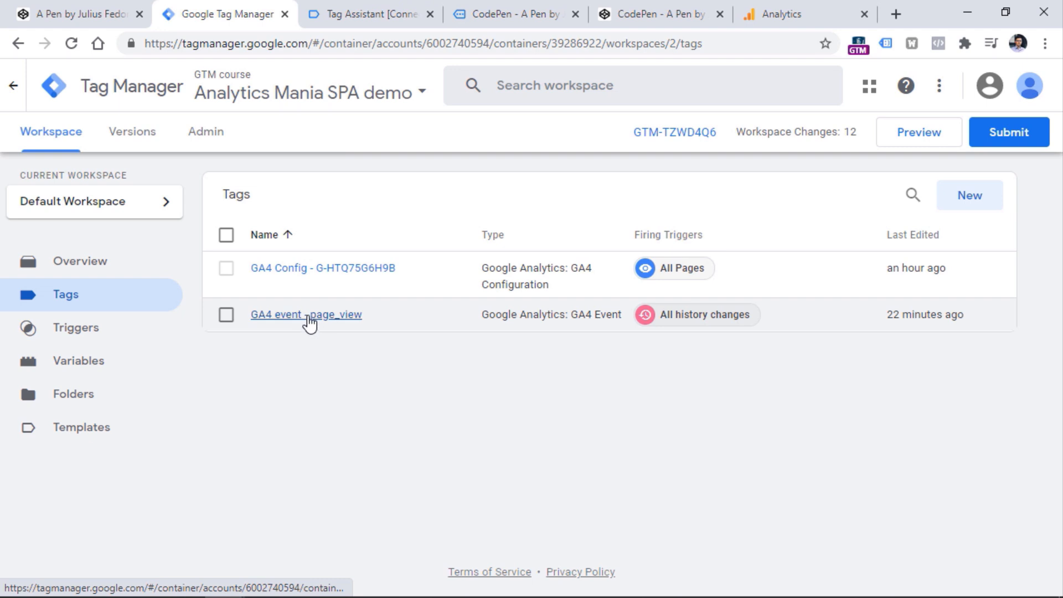
left_click(302, 316)
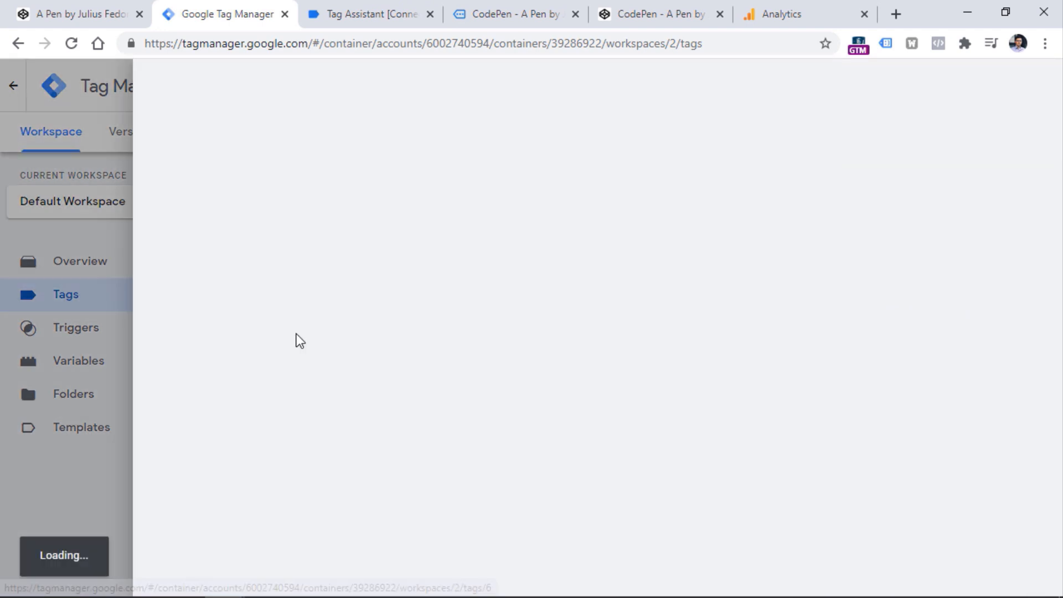
scroll(356, 415, "down", 3)
left_click(930, 493)
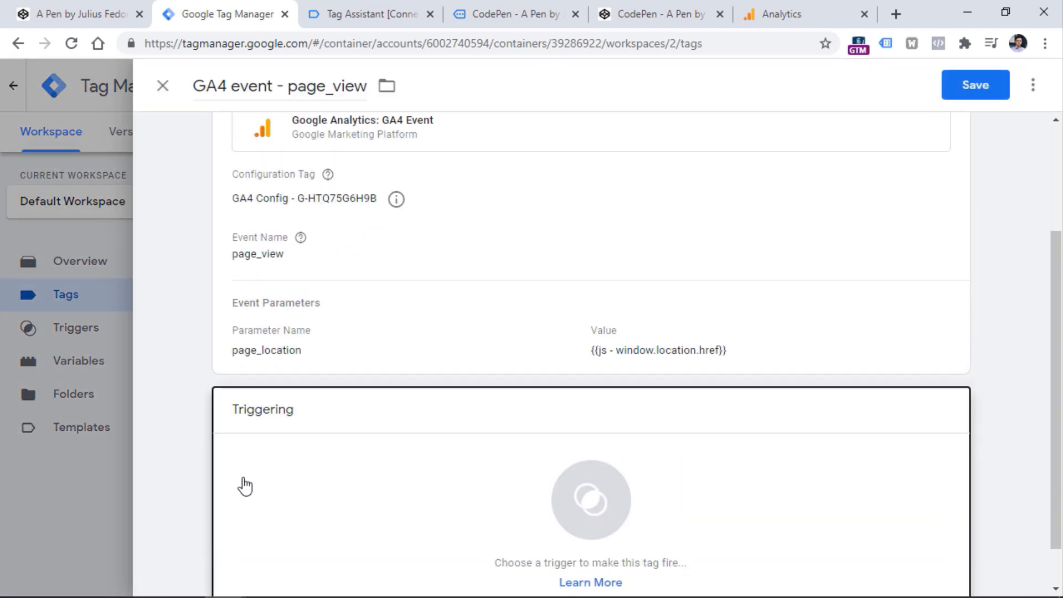
left_click(340, 467)
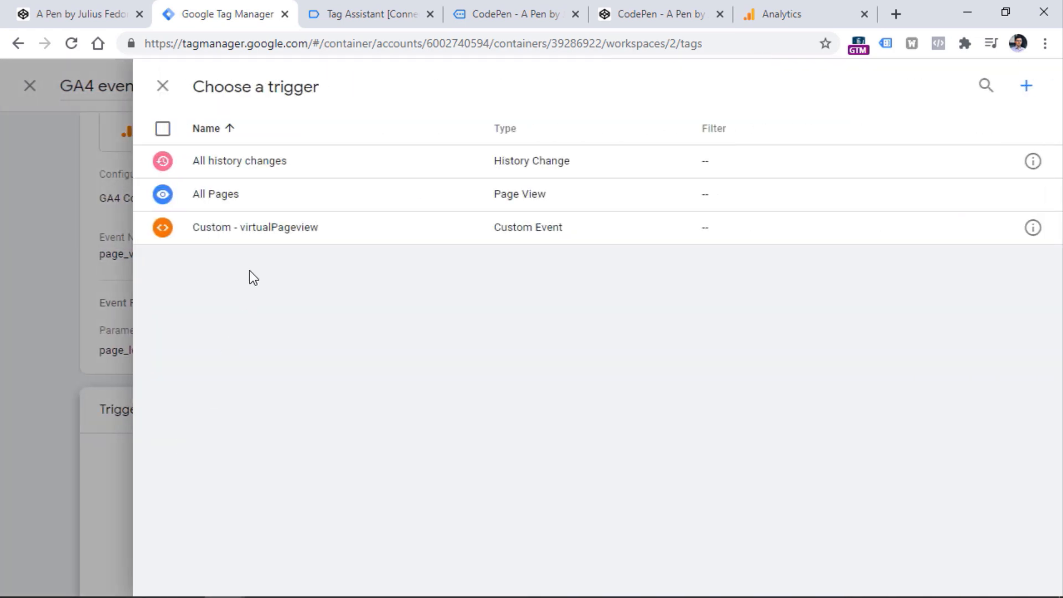
left_click(265, 225)
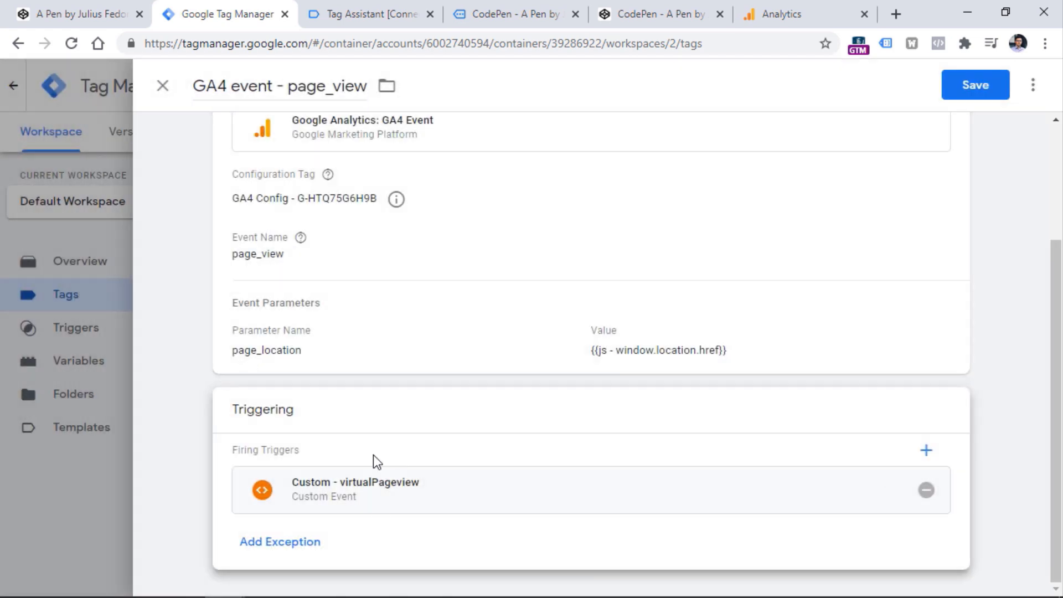
- Clear the page_location value and add a page_title event parameter, checking the parameter name on a scroll event in Analytics DebugView
left_click(427, 311)
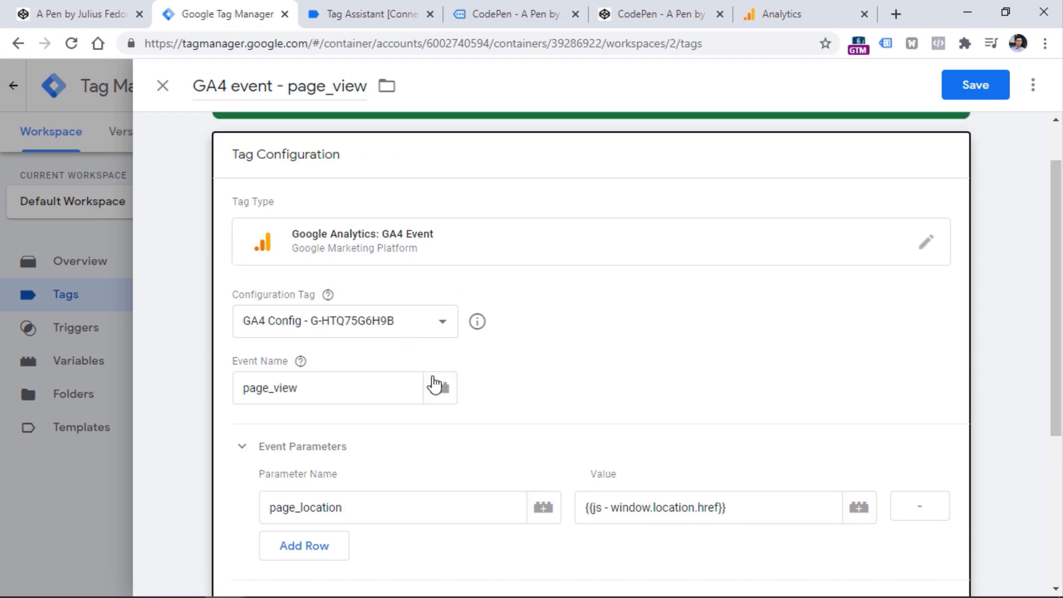
scroll(477, 277, "down", 5)
left_click(304, 293)
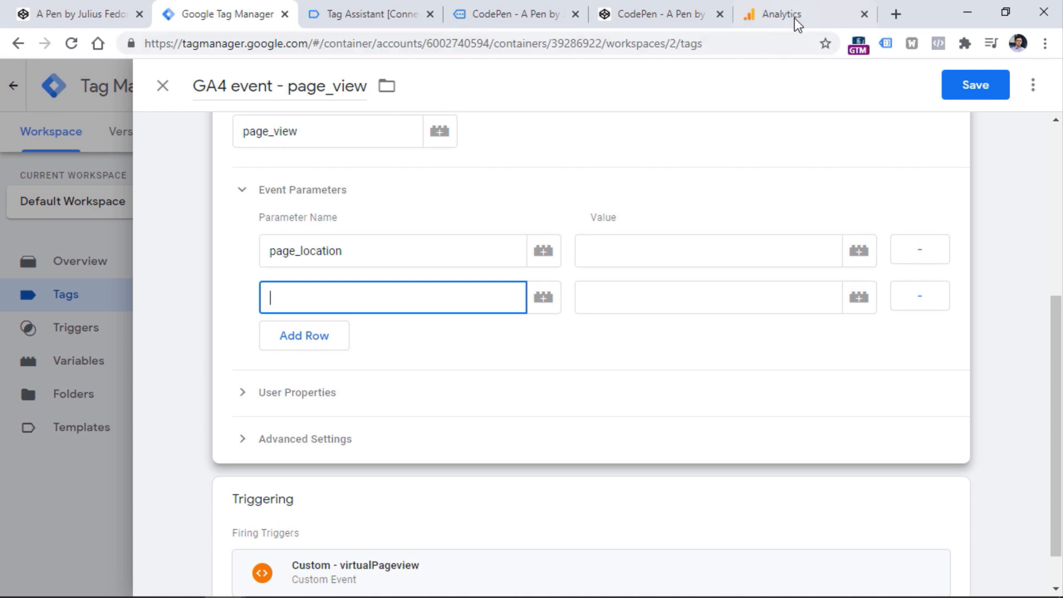
left_click(795, 19)
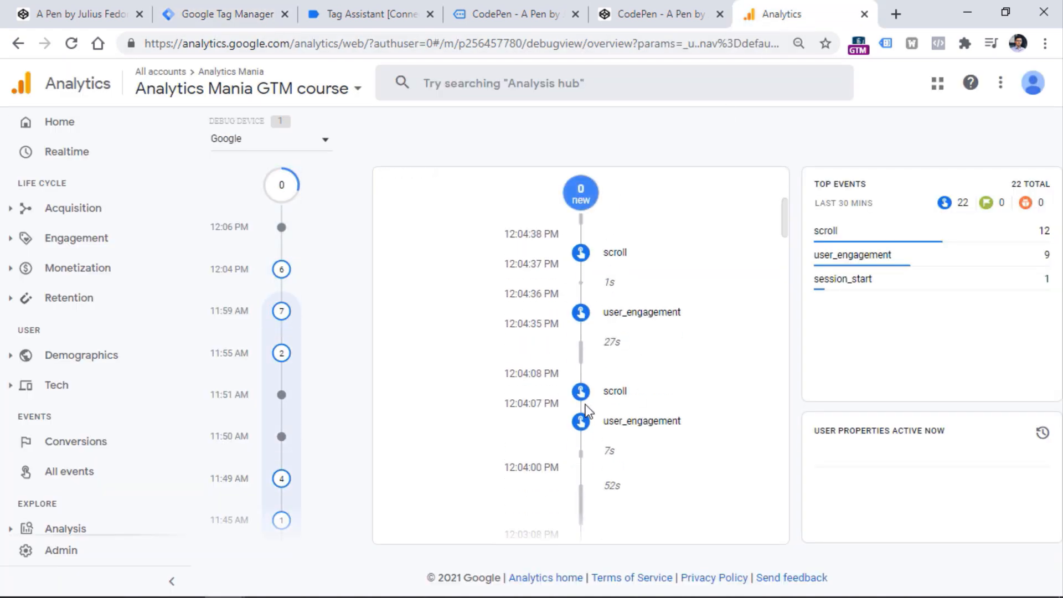
left_click(616, 252)
scroll(635, 457, "down", 2)
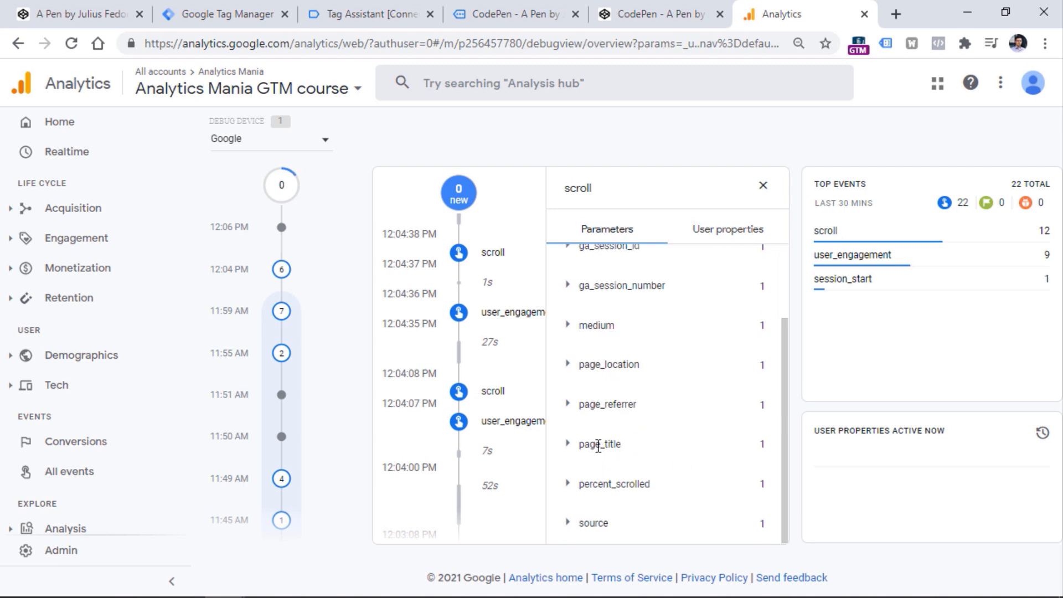
left_click(227, 14)
type("page_title")
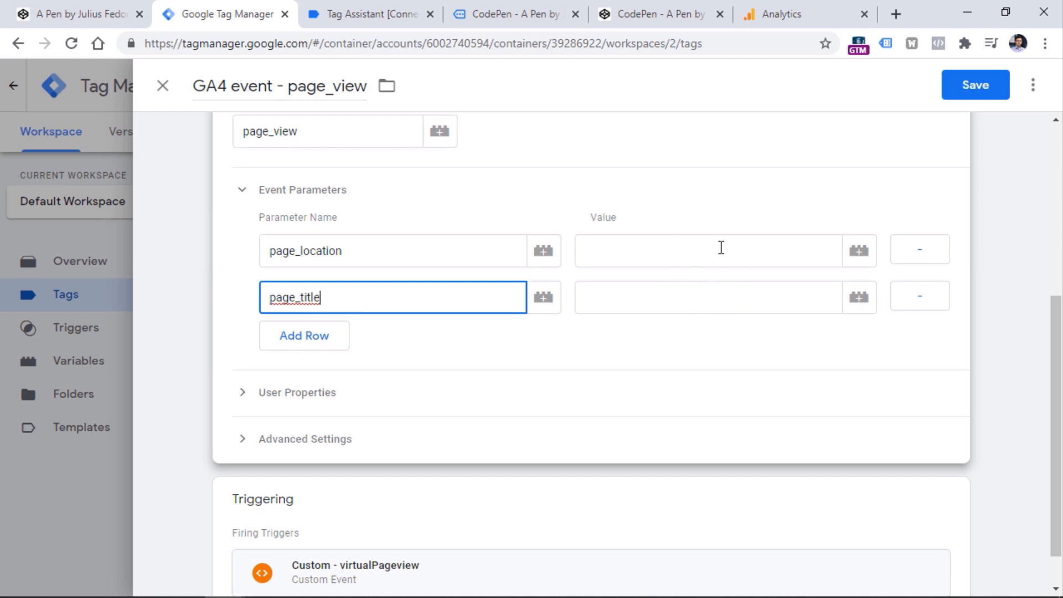
- Set page_location to {{dlv - pageUrl}} and page_title to {{dlv - pageTitle}}, and save the tag
left_click(732, 246)
left_click(858, 256)
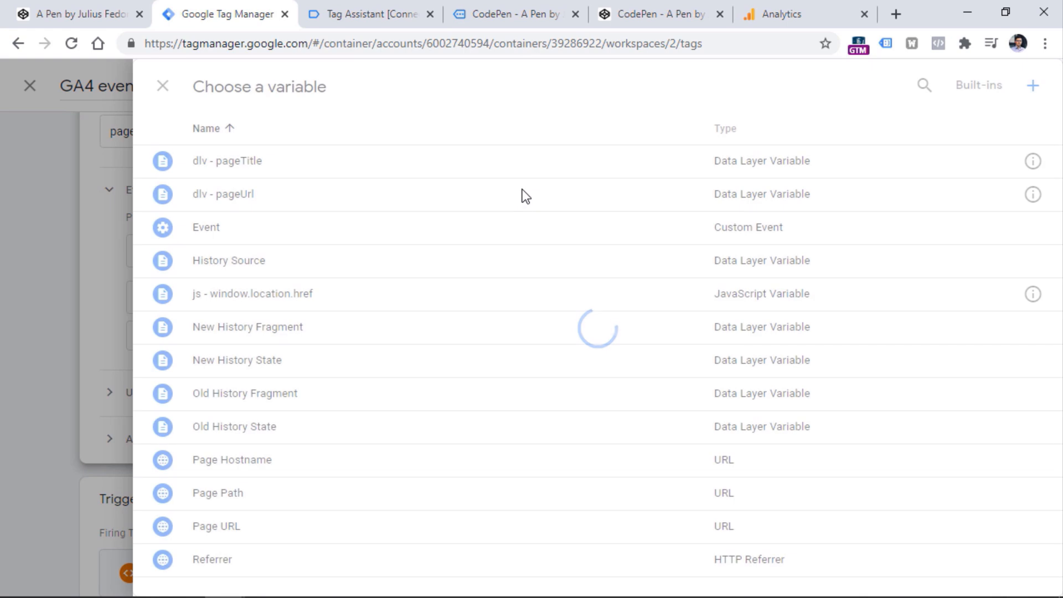
left_click(232, 194)
left_click(689, 300)
left_click(866, 305)
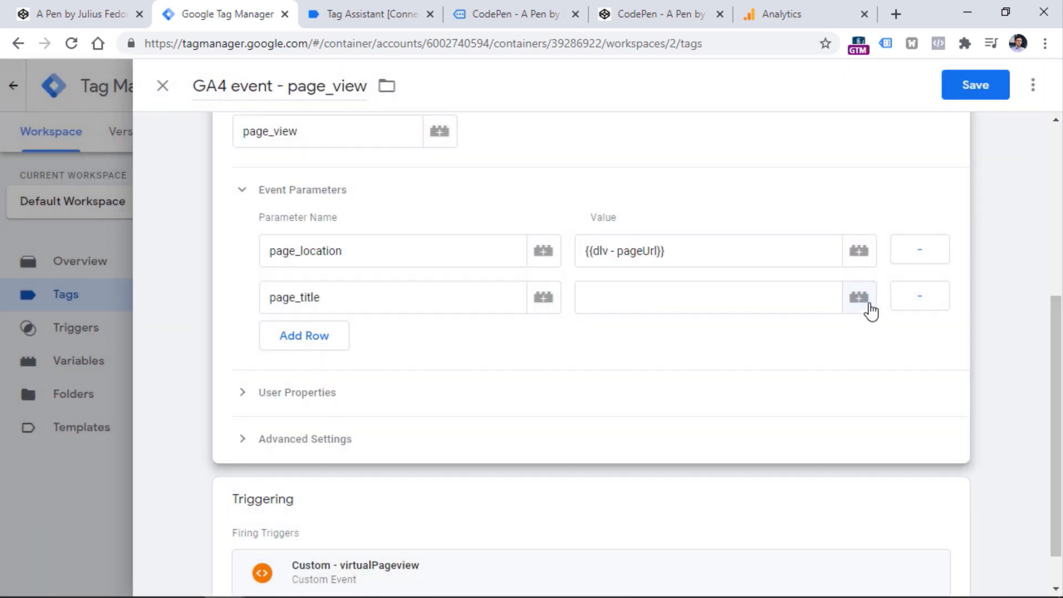
left_click(237, 160)
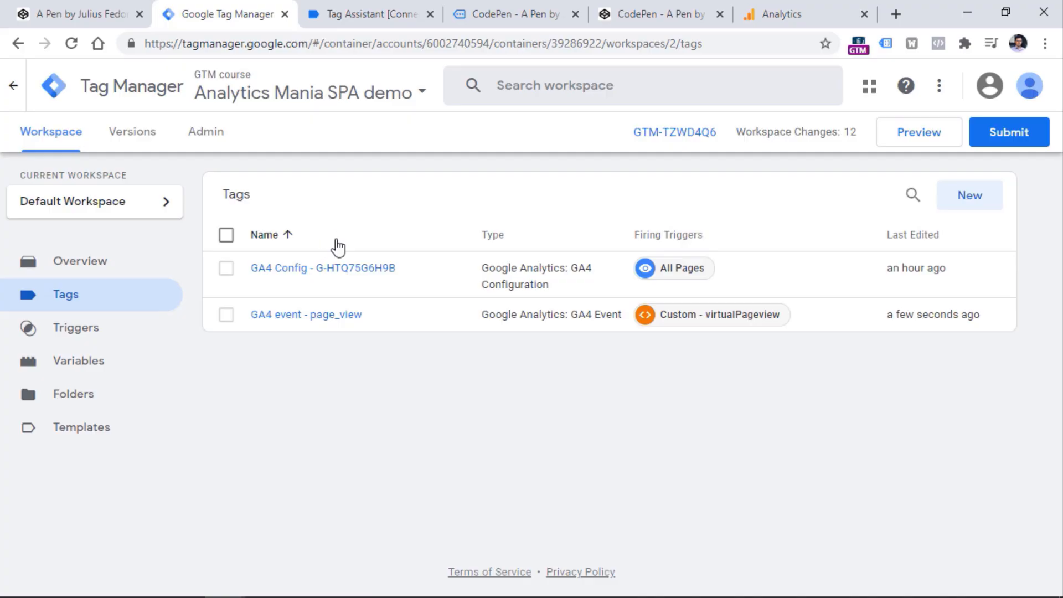
- Review the page view event setting in the GA4 Config tag, and switch to the debugged CMS page
left_click(321, 270)
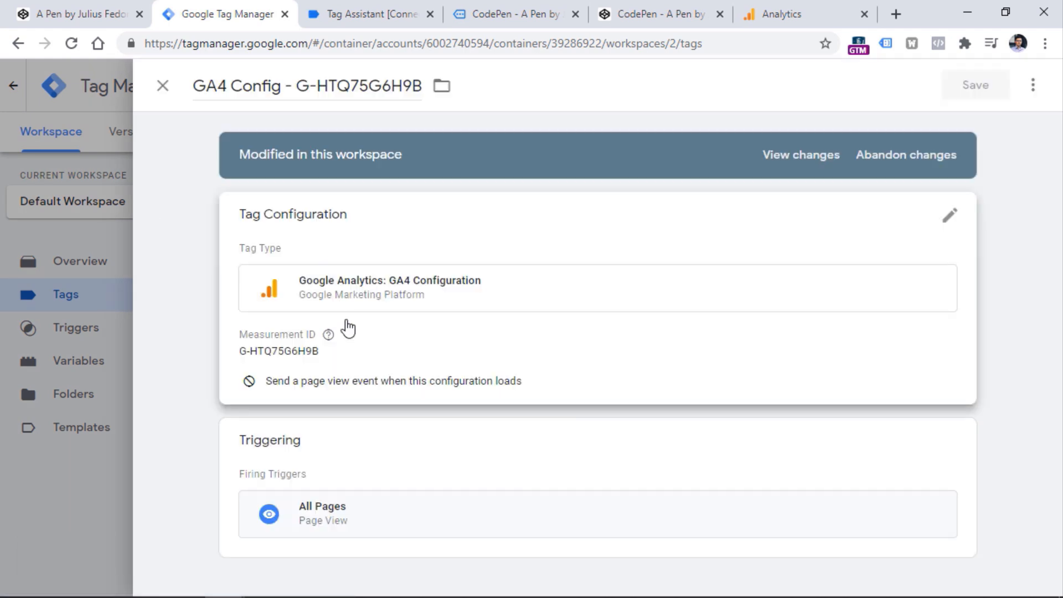
left_click(336, 299)
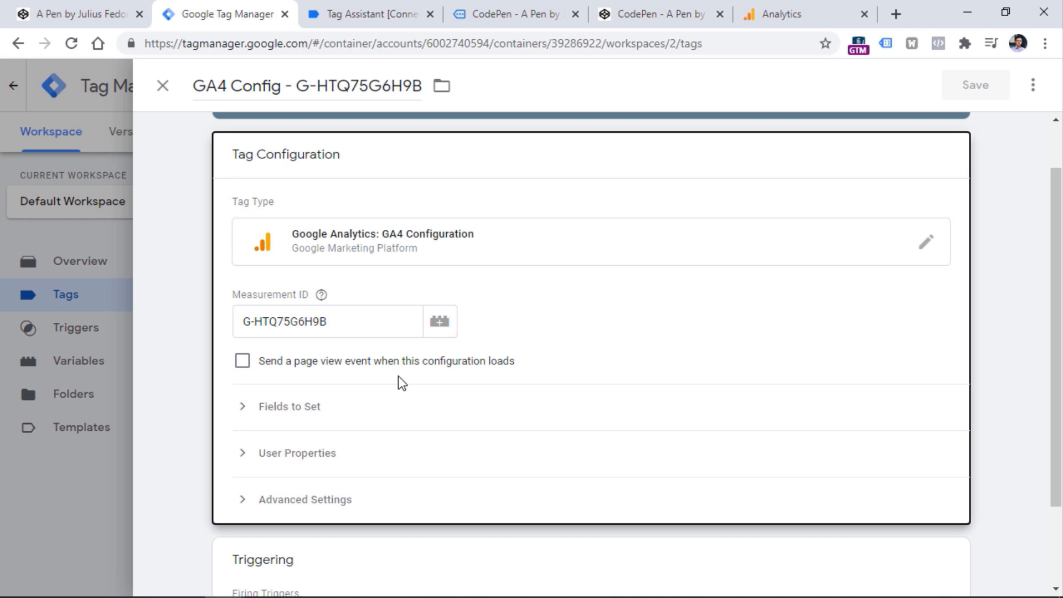
left_click(520, 18)
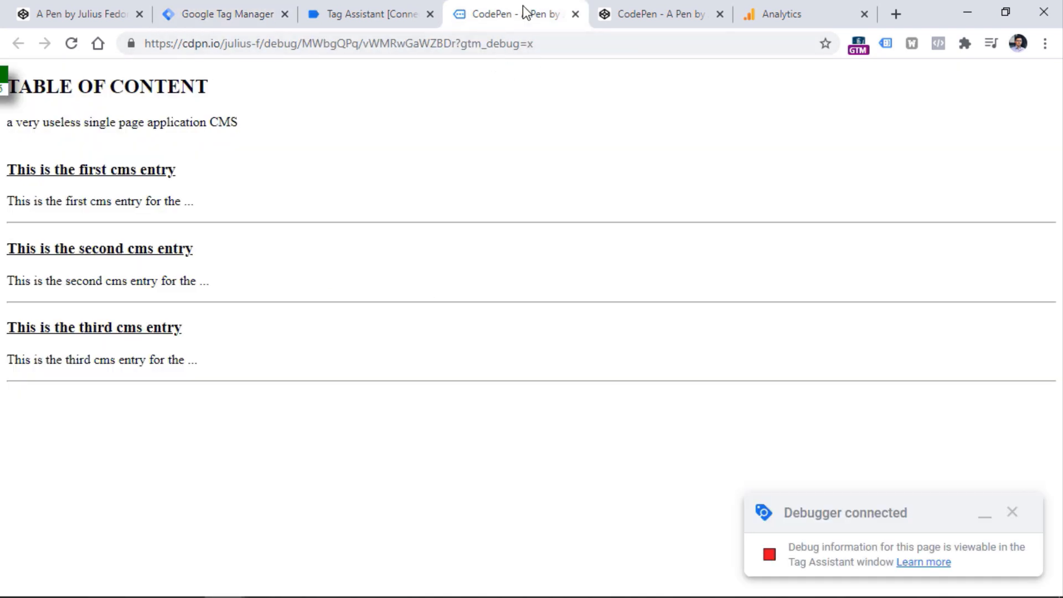
- Clear the recorded events in Tag Assistant and refresh the debugged CMS page
left_click(373, 22)
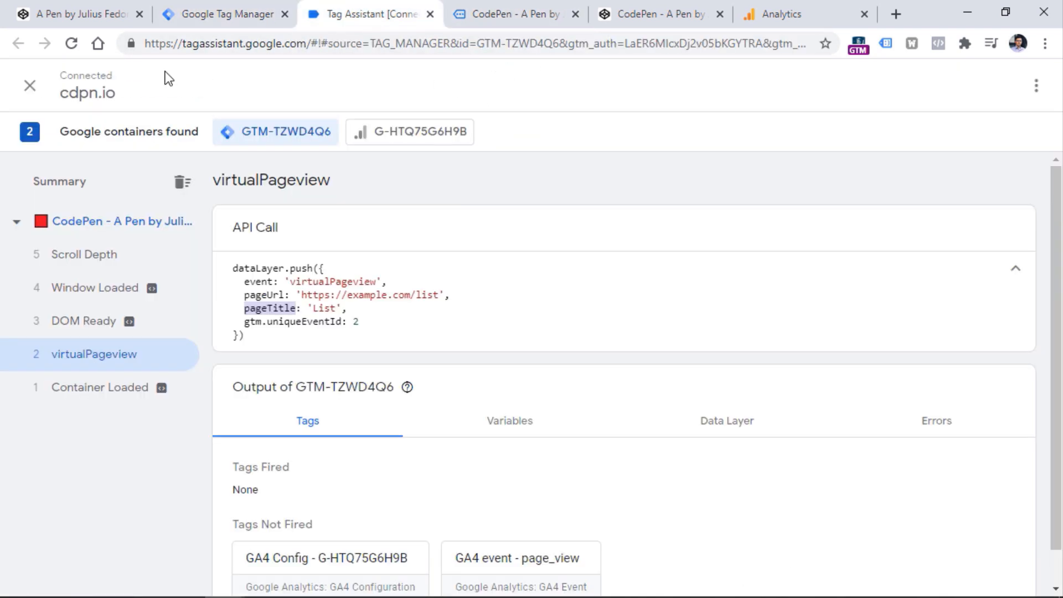
left_click(182, 183)
left_click(540, 9)
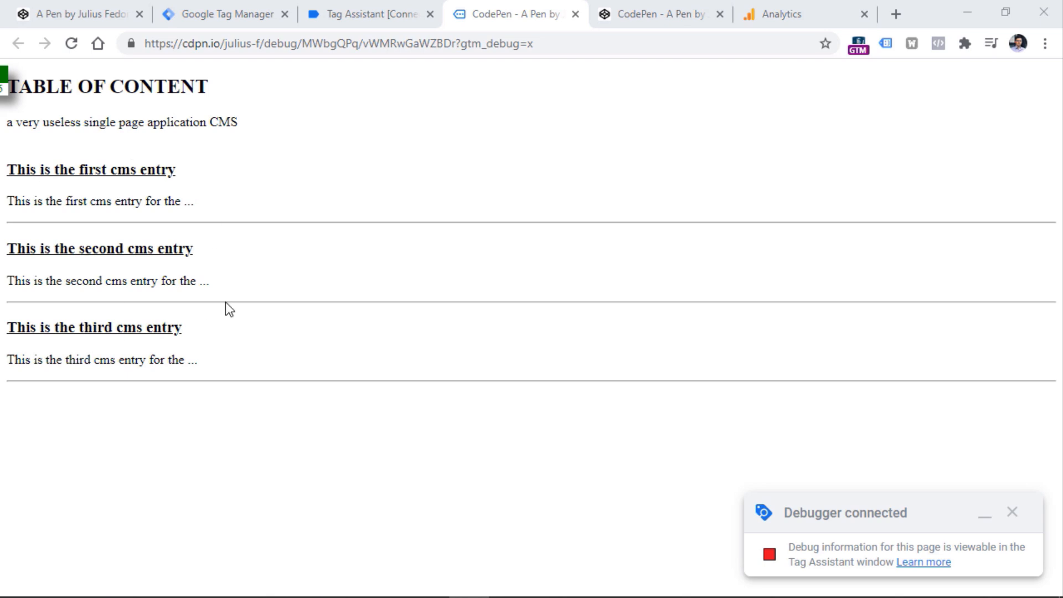
left_click(378, 22)
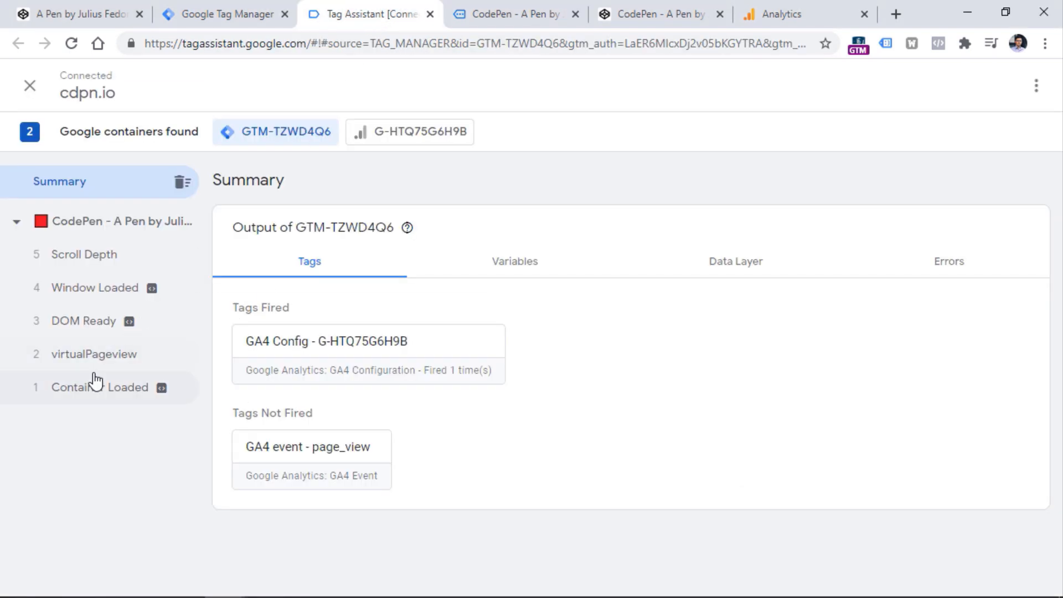
- Check in Tag Assistant which tags fired on the Container Loaded and virtualPageview events
left_click(213, 11)
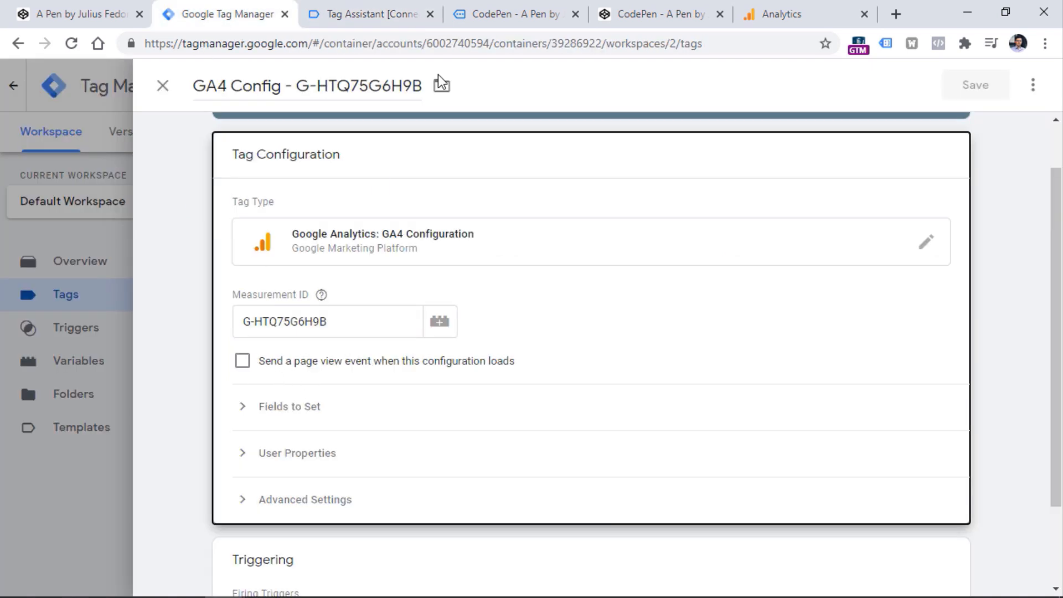
left_click(454, 22)
left_click(387, 17)
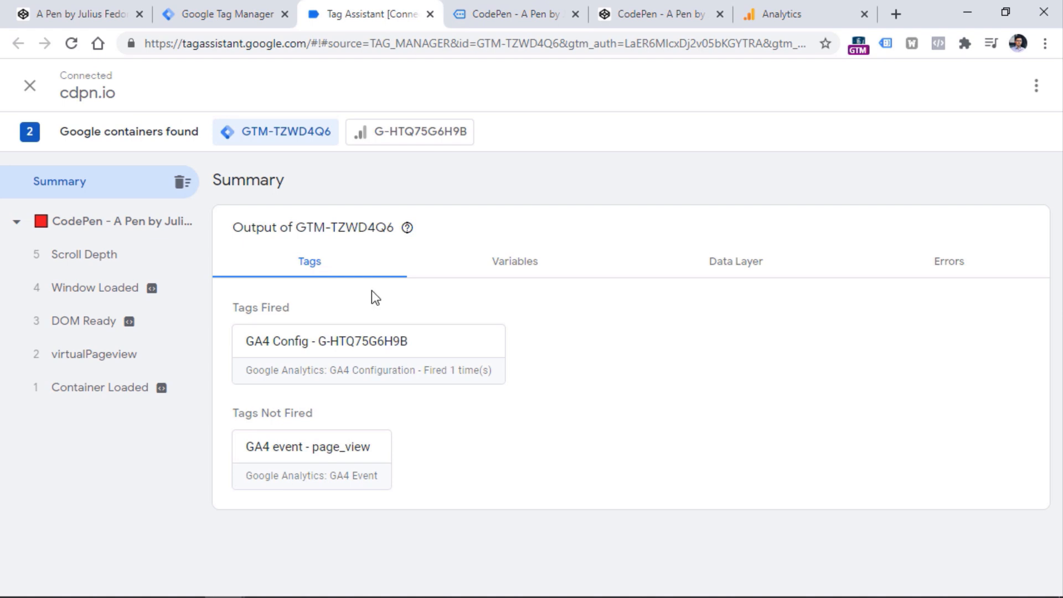
left_click(97, 389)
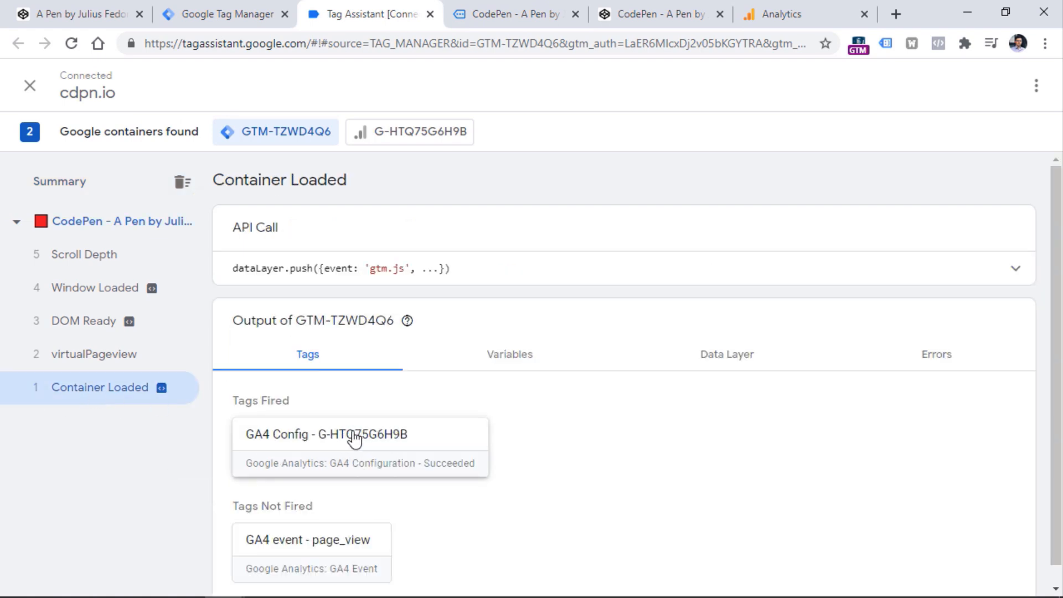
left_click(97, 357)
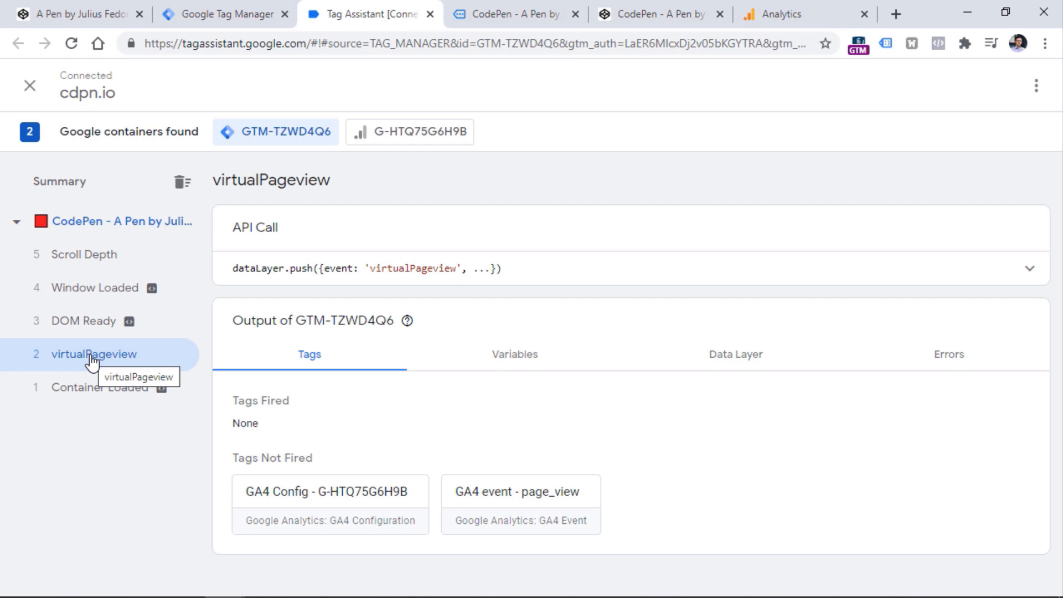
- Close the GA4 Config tag in Tag Manager and relaunch preview mode
left_click(227, 14)
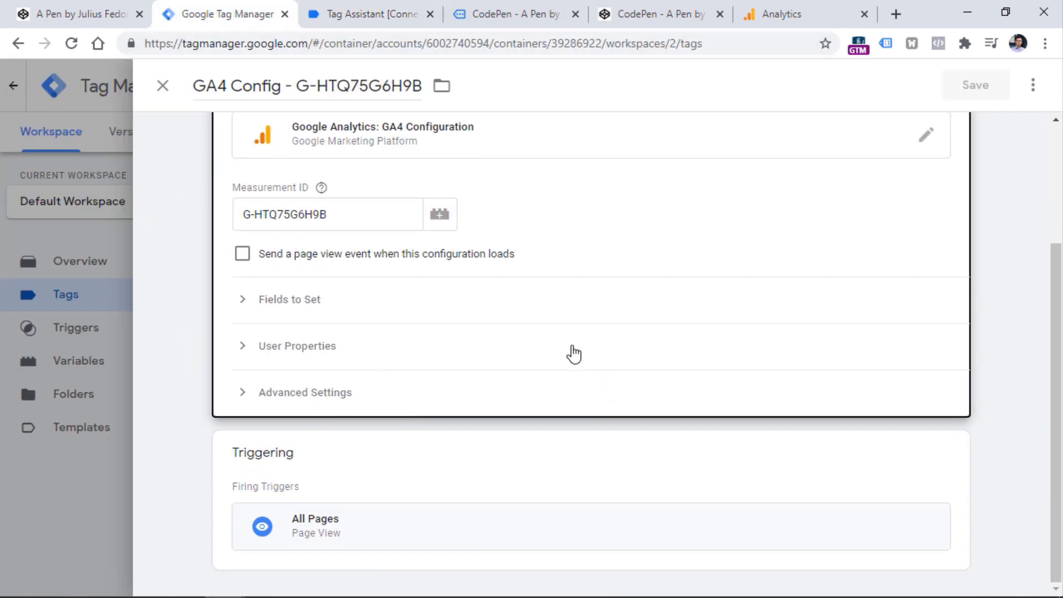
scroll(600, 376, "up", 3)
left_click(163, 85)
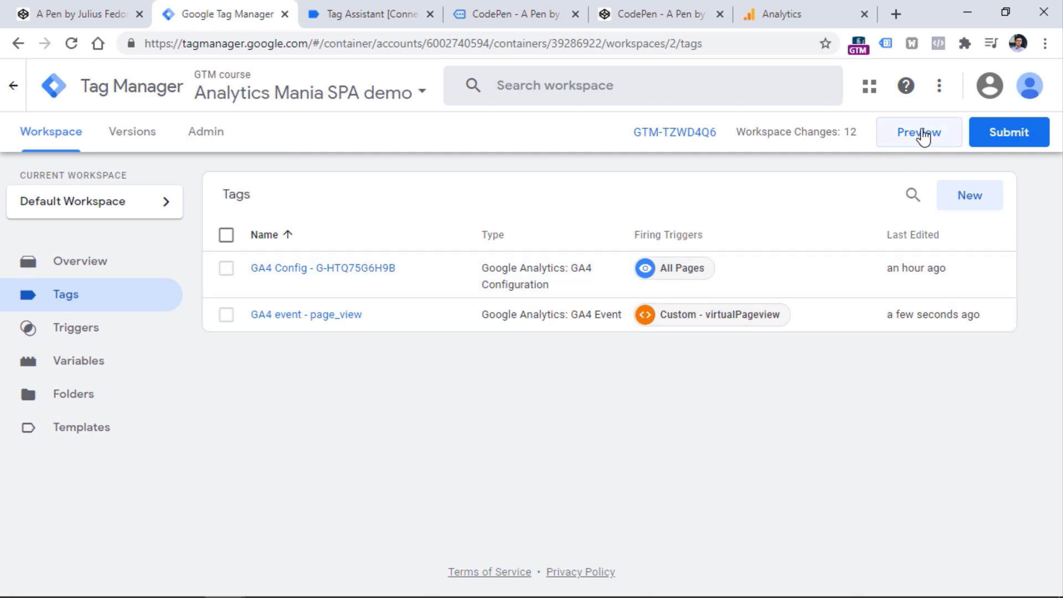
left_click(920, 137)
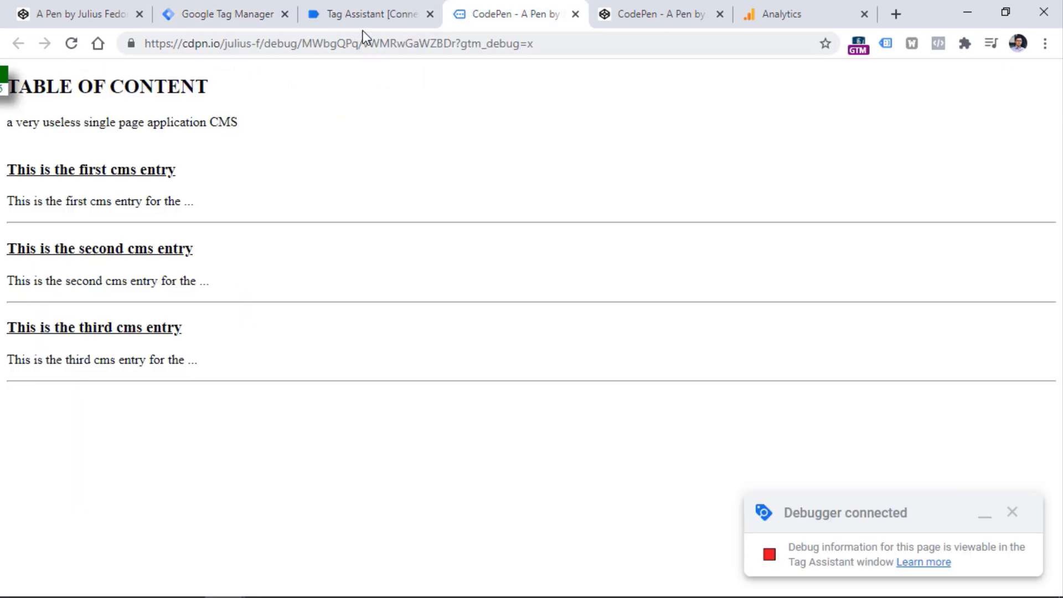
- Continue the restarted Tag Assistant session and inspect the tags fired on Container Loaded and virtualPageview
left_click(370, 13)
left_click(523, 375)
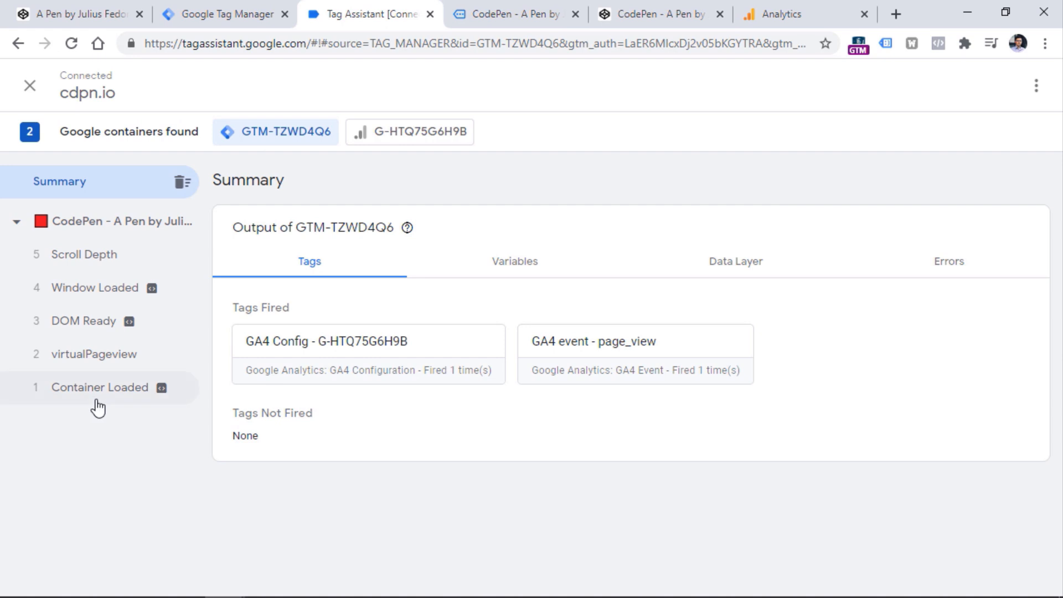
left_click(98, 400)
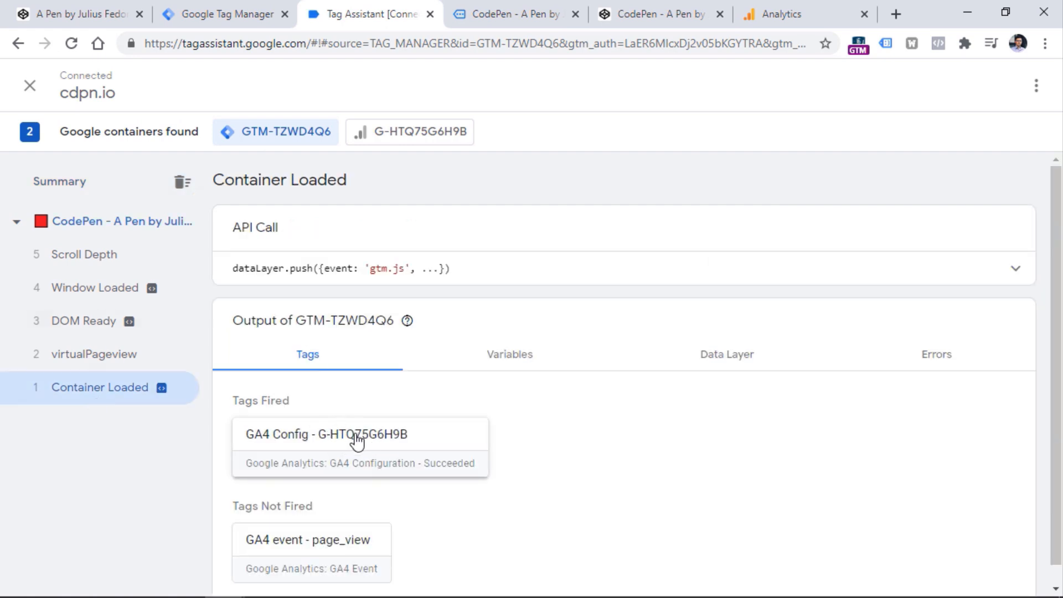
left_click(95, 358)
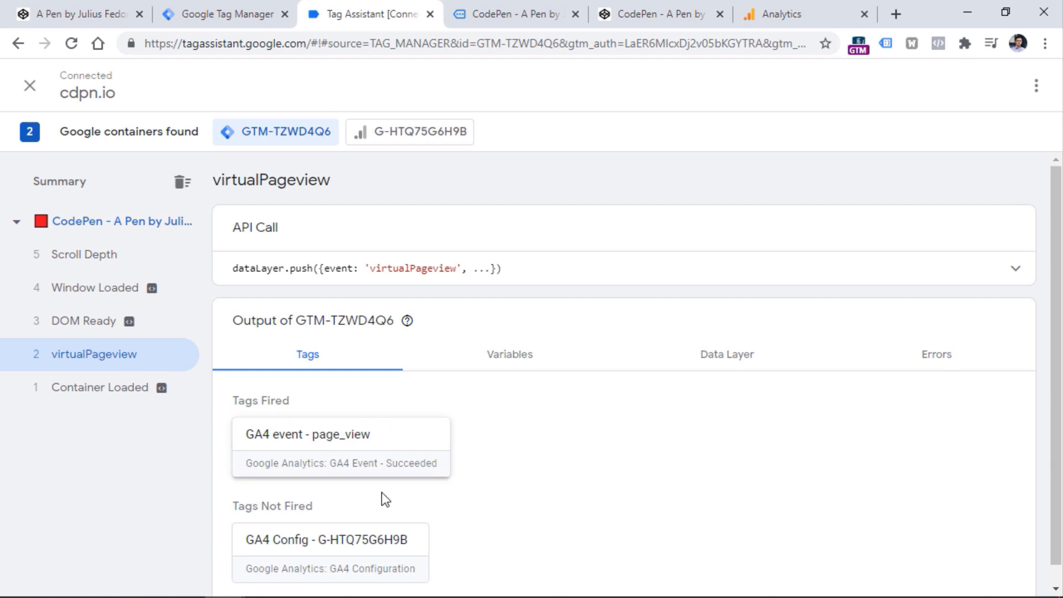
- Open the second CMS entry on the debugged page and check the tags fired on the newest virtualPageview event in Tag Assistant
left_click(493, 16)
left_click(98, 174)
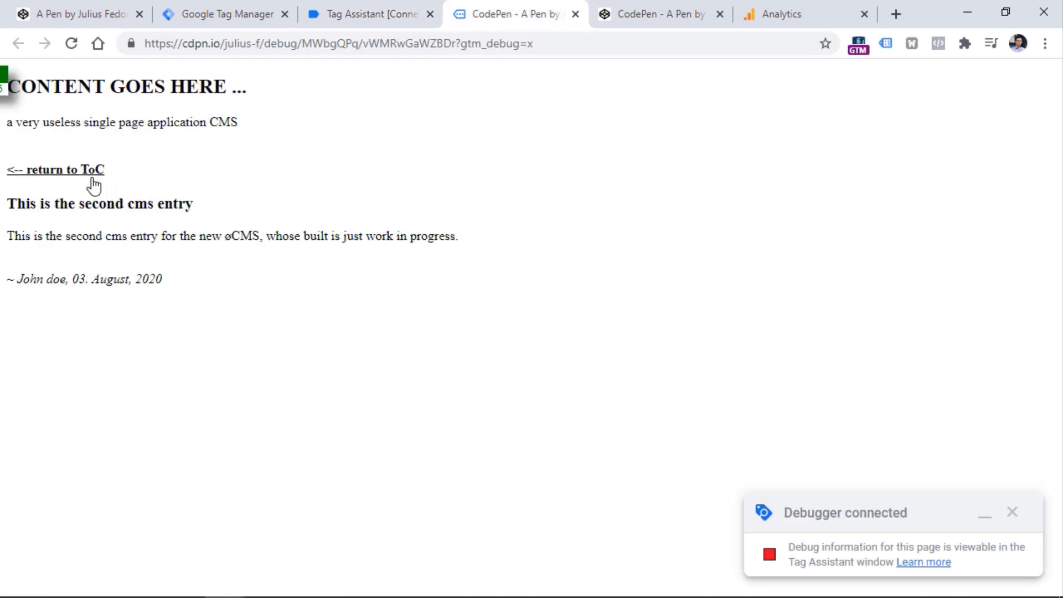
left_click(354, 17)
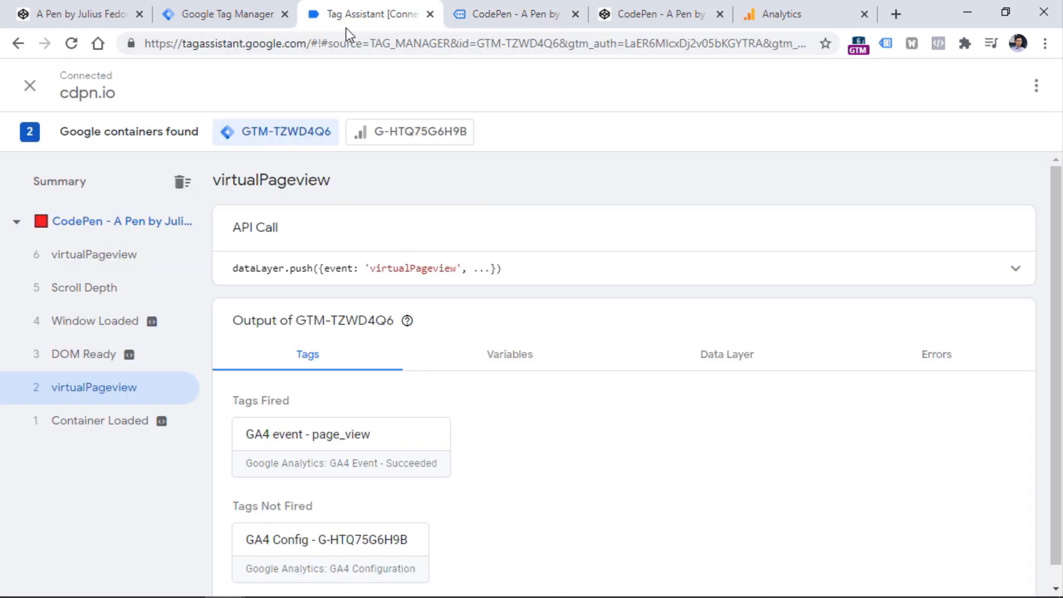
left_click(109, 265)
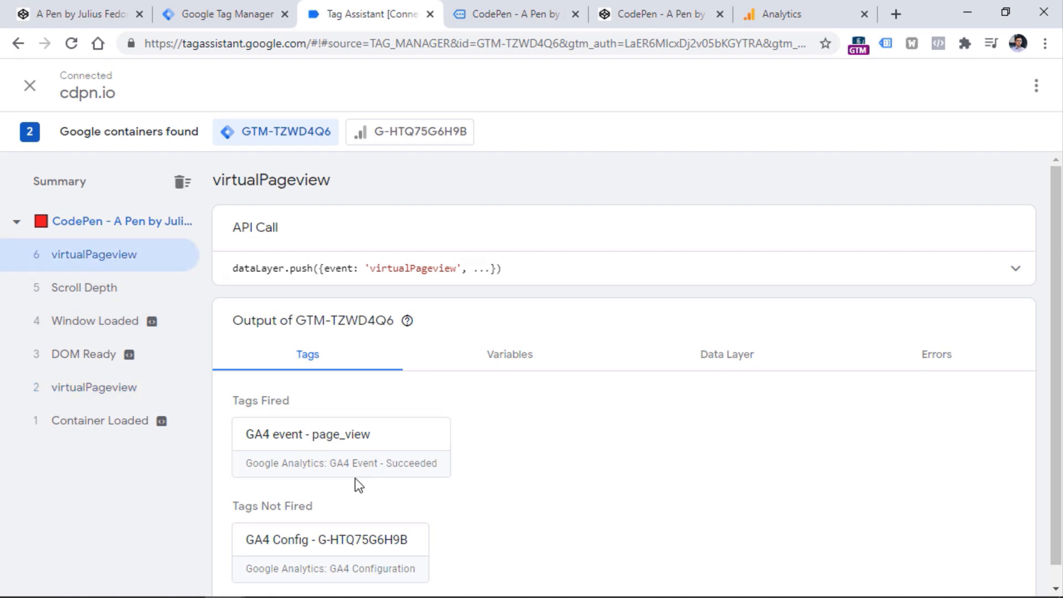
- Load the new events in Analytics DebugView and inspect the page_location parameter of the page_view event from the initial page load
left_click(797, 15)
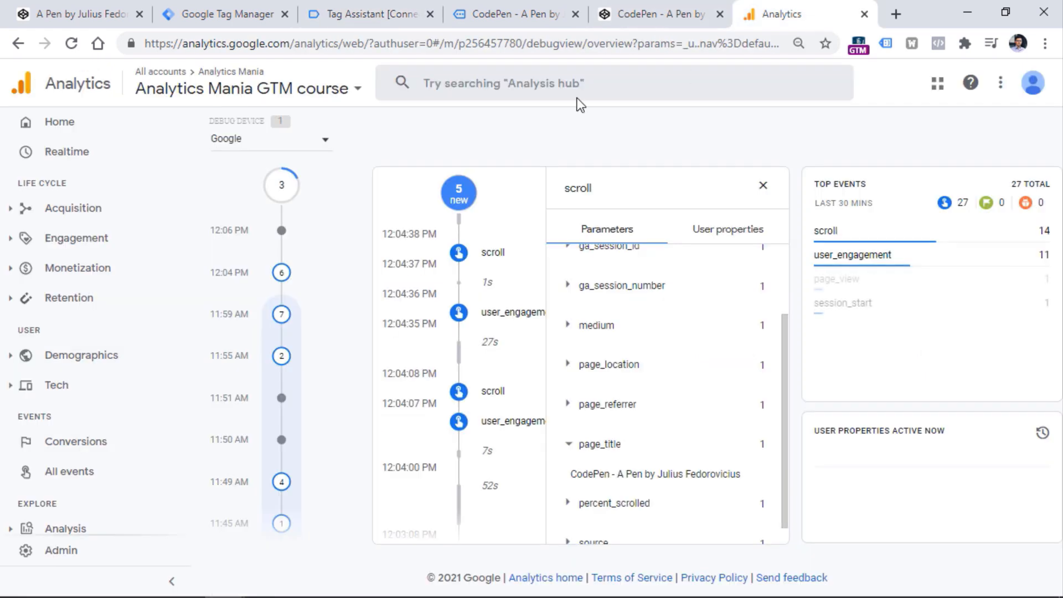
left_click(457, 192)
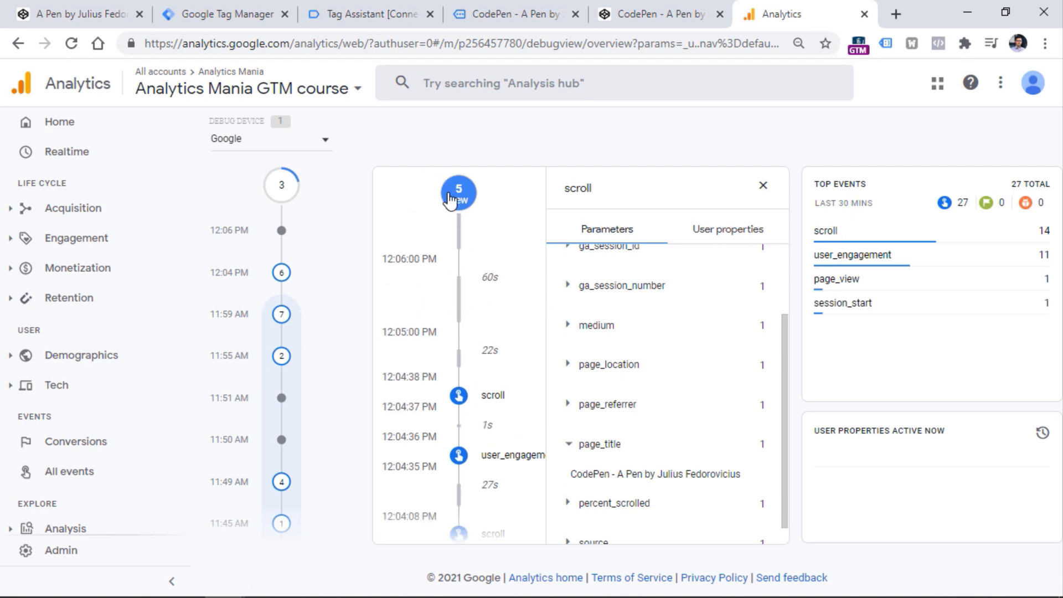
left_click(581, 295)
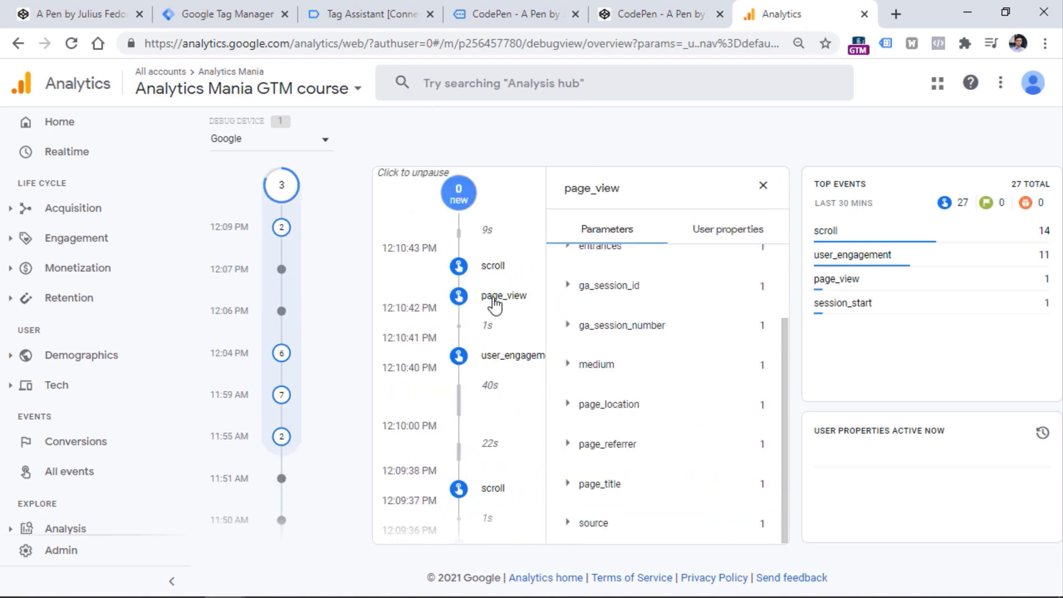
left_click(609, 404)
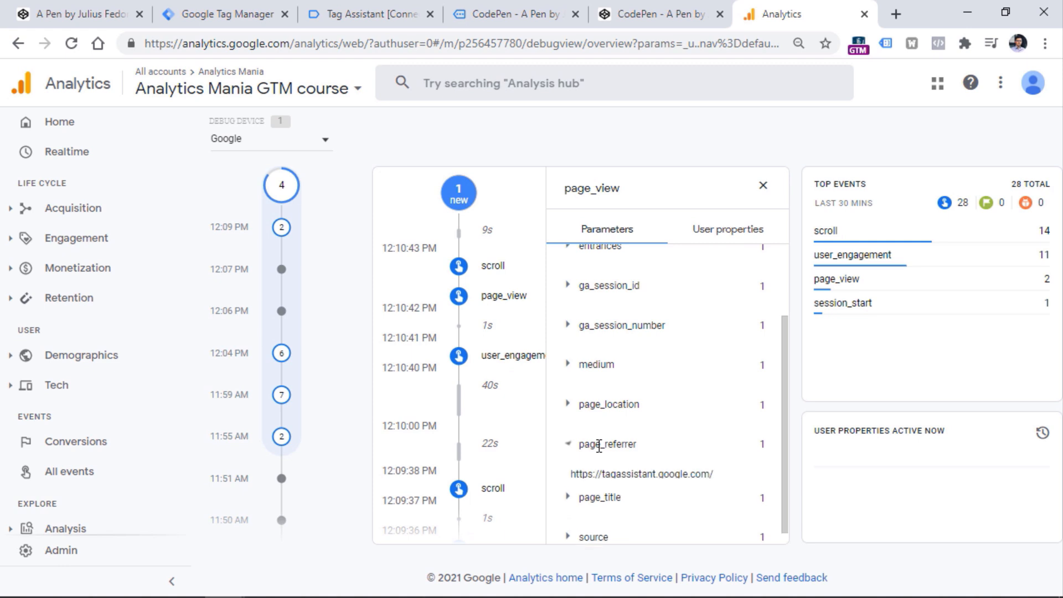
left_click_drag(678, 434, 588, 435)
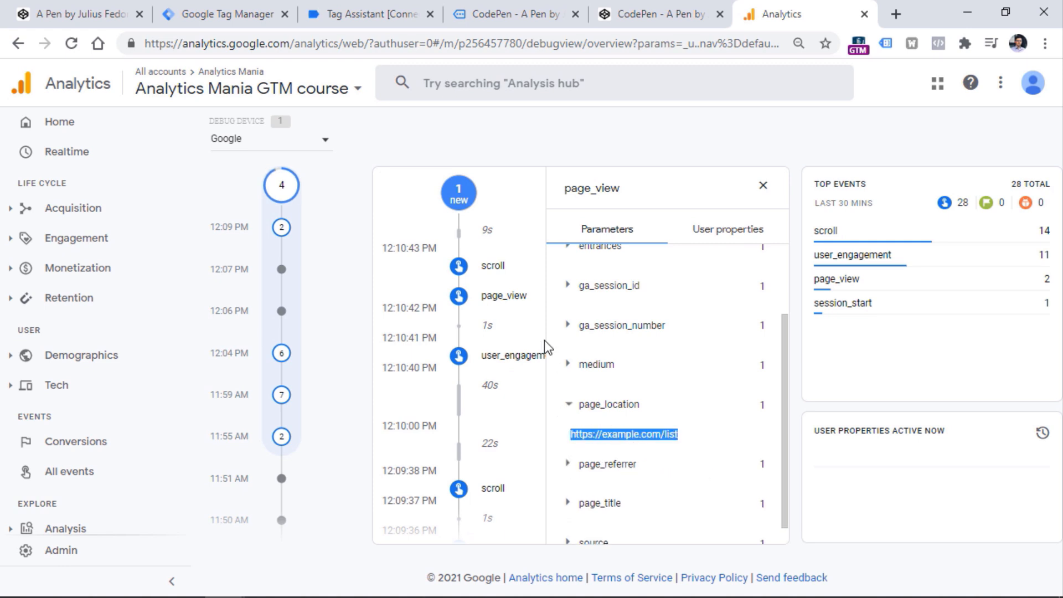
- Inspect the page_location parameter of the page_view event sent for the opened CMS entry
left_click(613, 291)
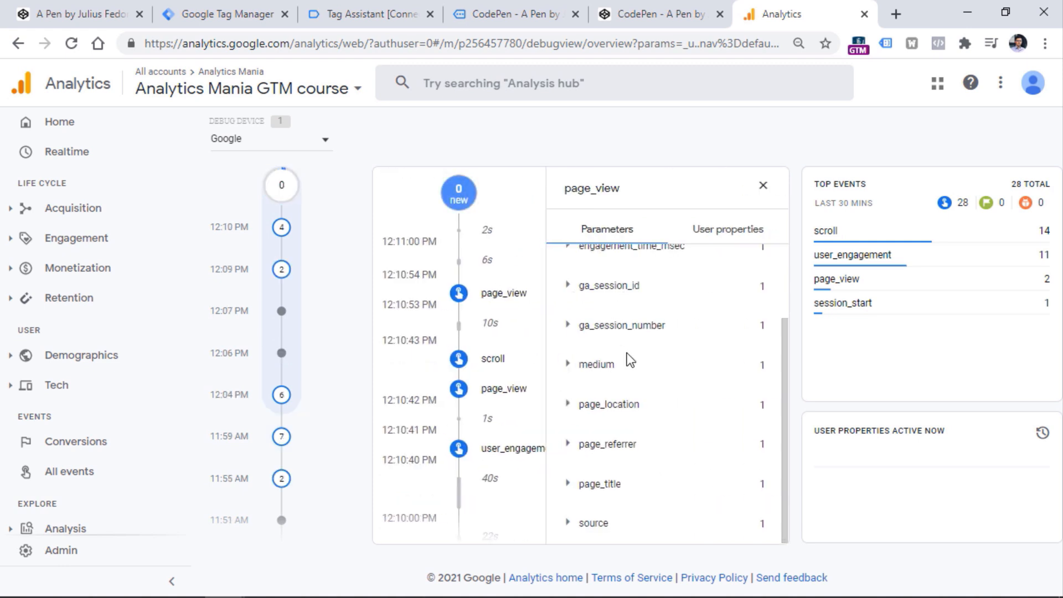
left_click(609, 405)
left_click_drag(670, 434, 584, 434)
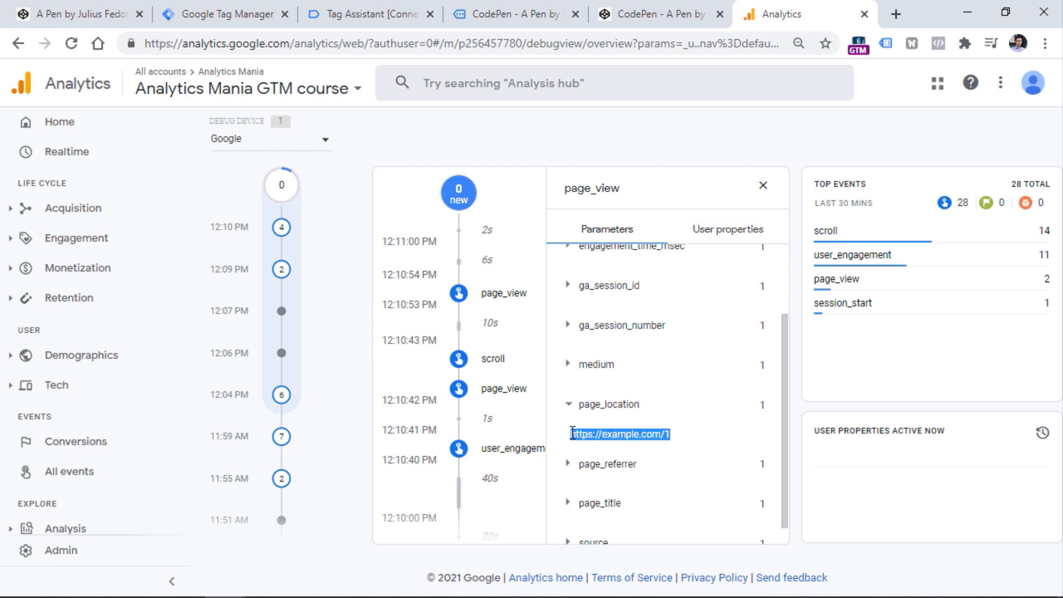
- Return to the table of contents on the debugged CMS page and switch to Tag Assistant to see the new event
left_click(505, 15)
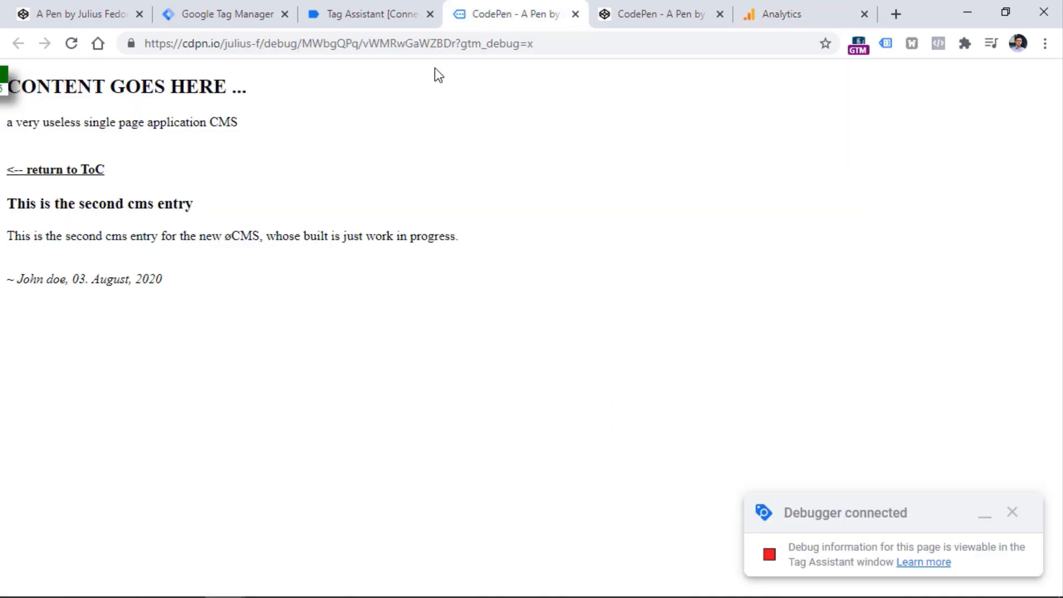
left_click(57, 173)
left_click(387, 21)
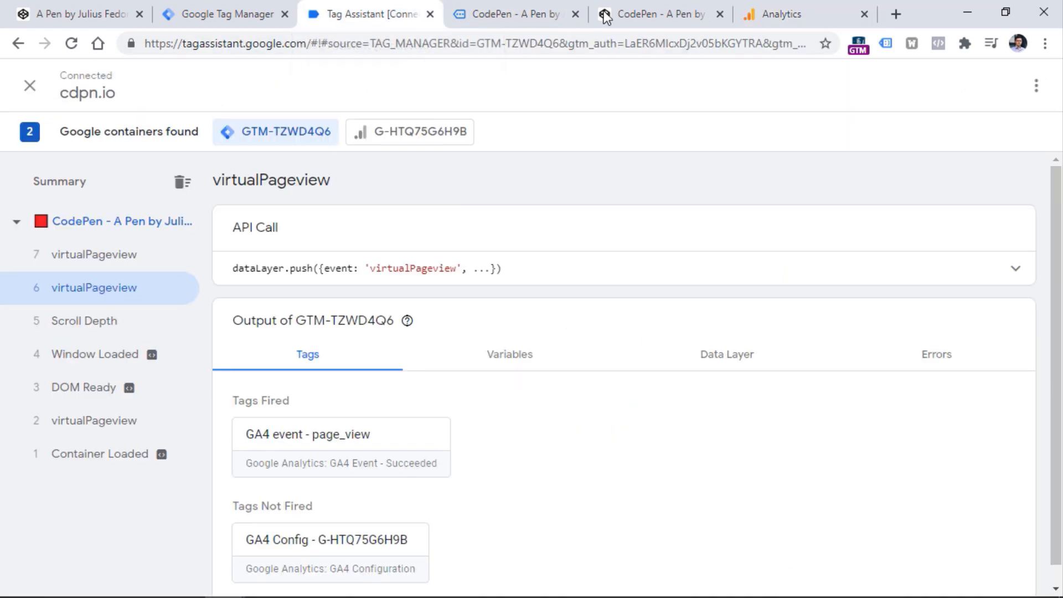
- Inspect page_location of the newest page_view event in Analytics DebugView, and go back to the Tag Manager tag list
left_click(786, 14)
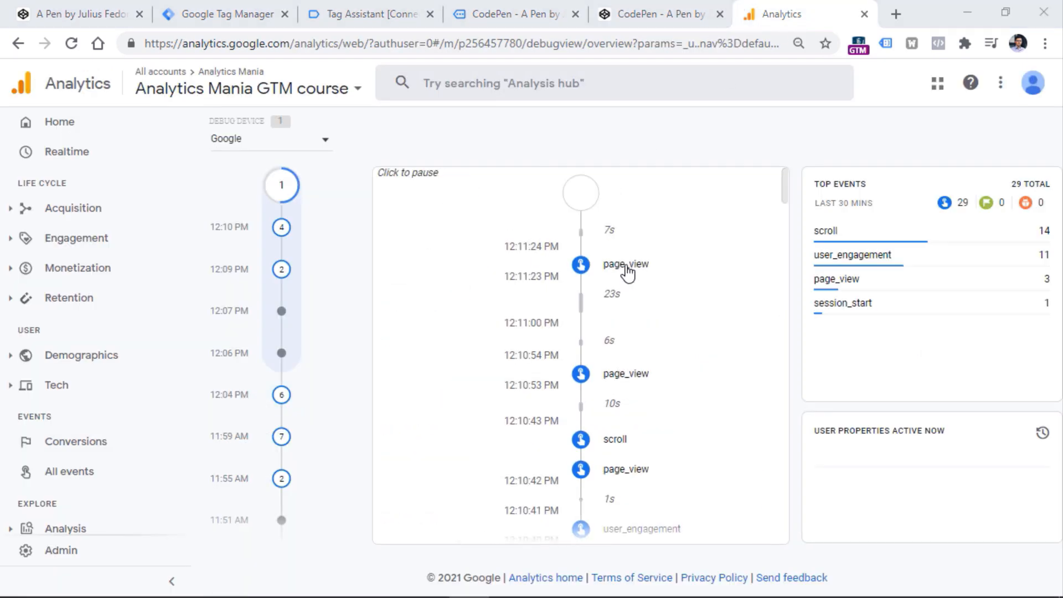
left_click(627, 265)
left_click(603, 405)
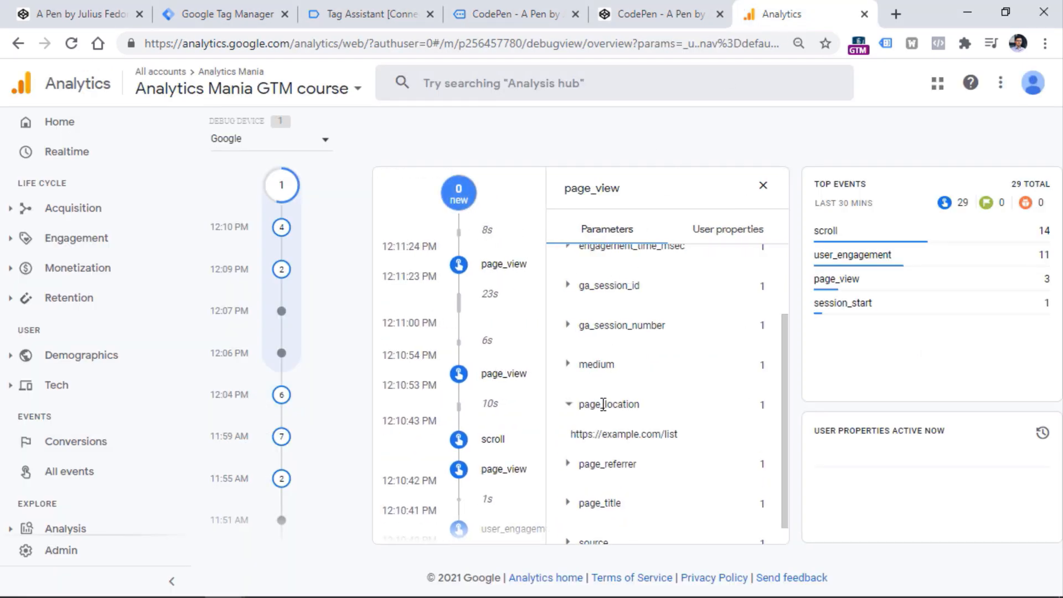
left_click_drag(679, 435, 570, 437)
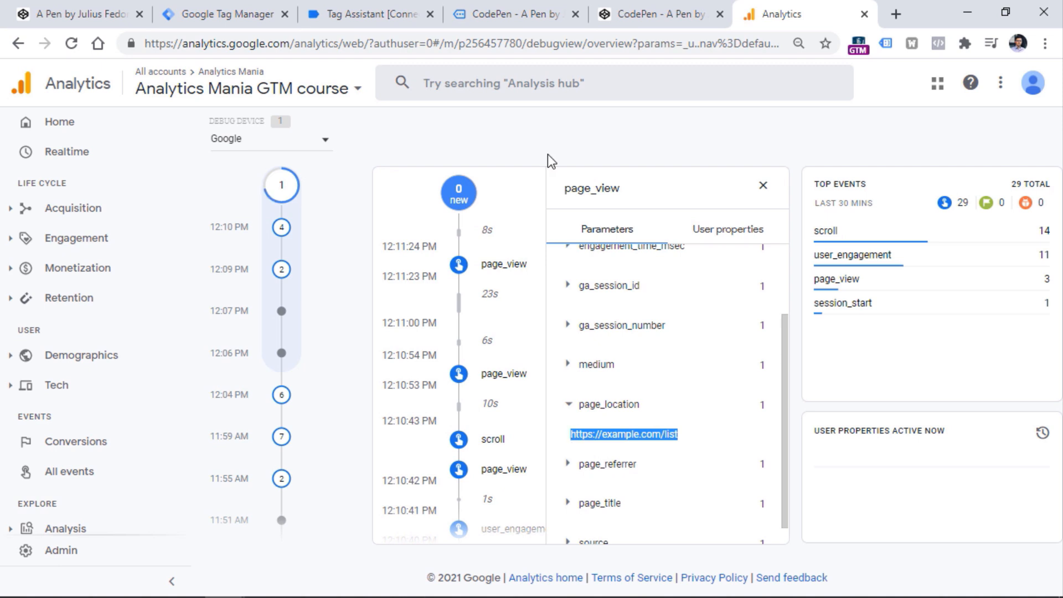
left_click(217, 21)
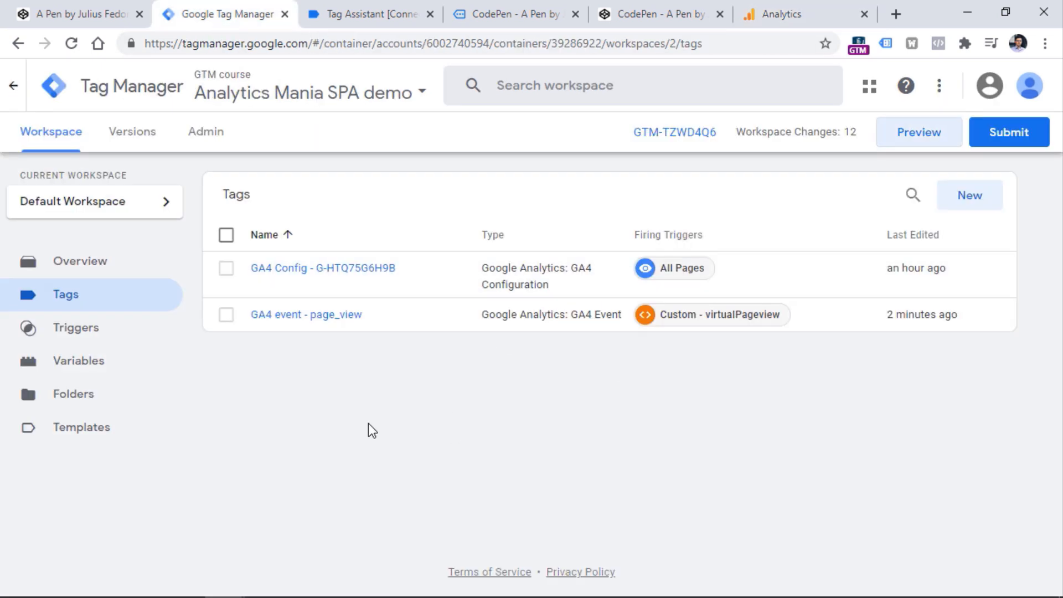